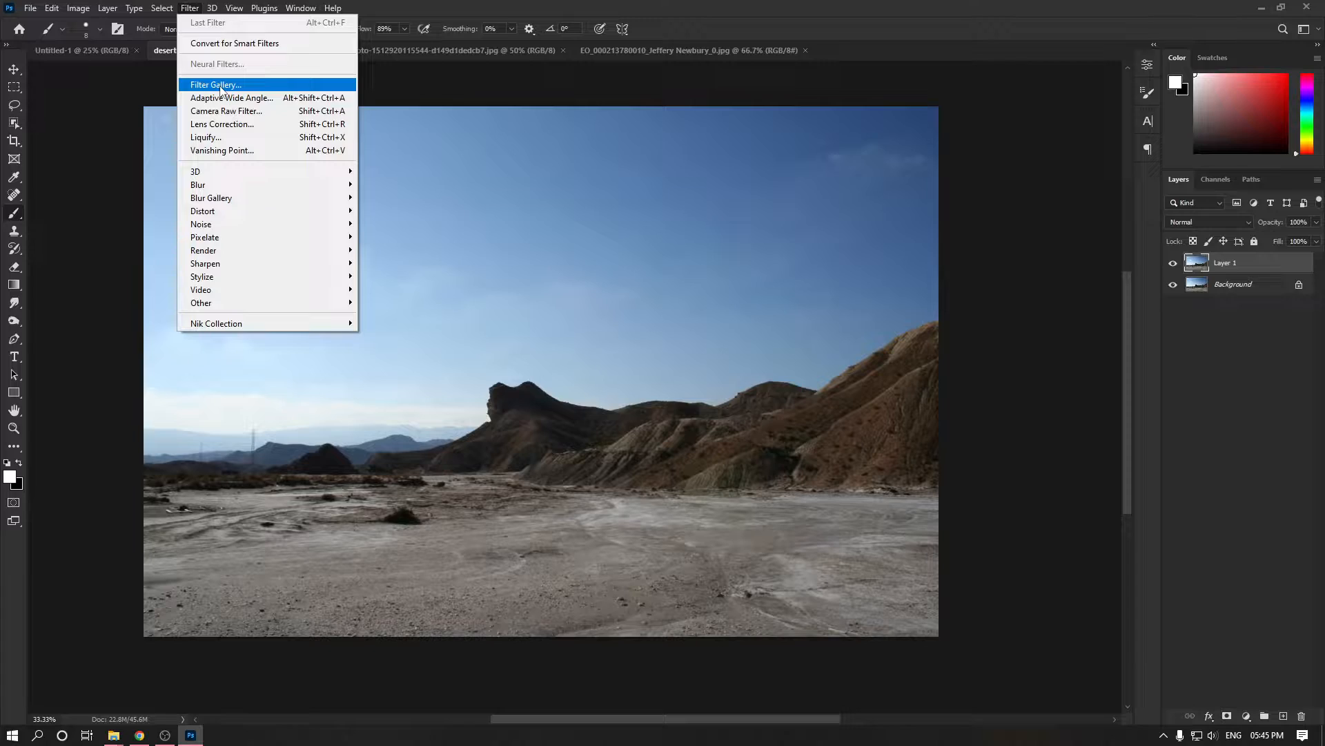
{"action": "left_click", "coordinate": [220, 86]}
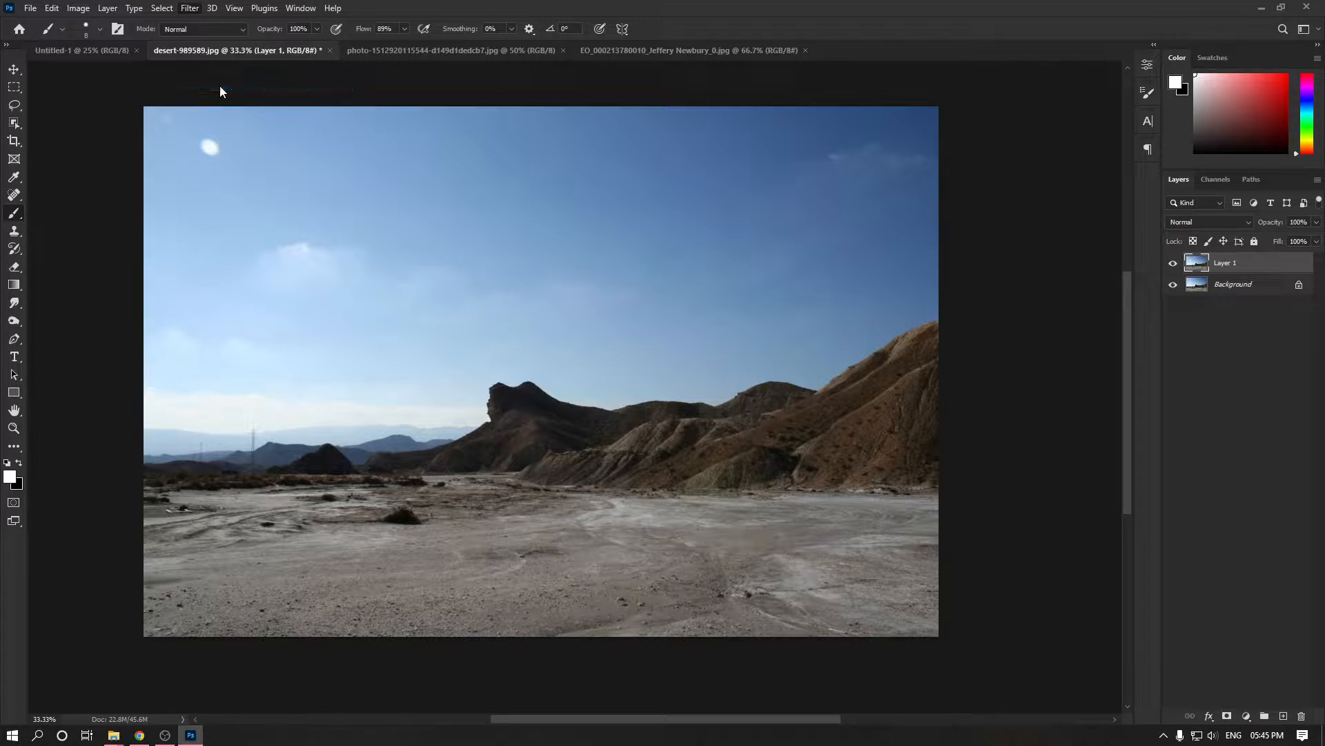
{"action": "scroll", "coordinate": [352, 360], "scroll_direction": "down", "scroll_amount": 3}
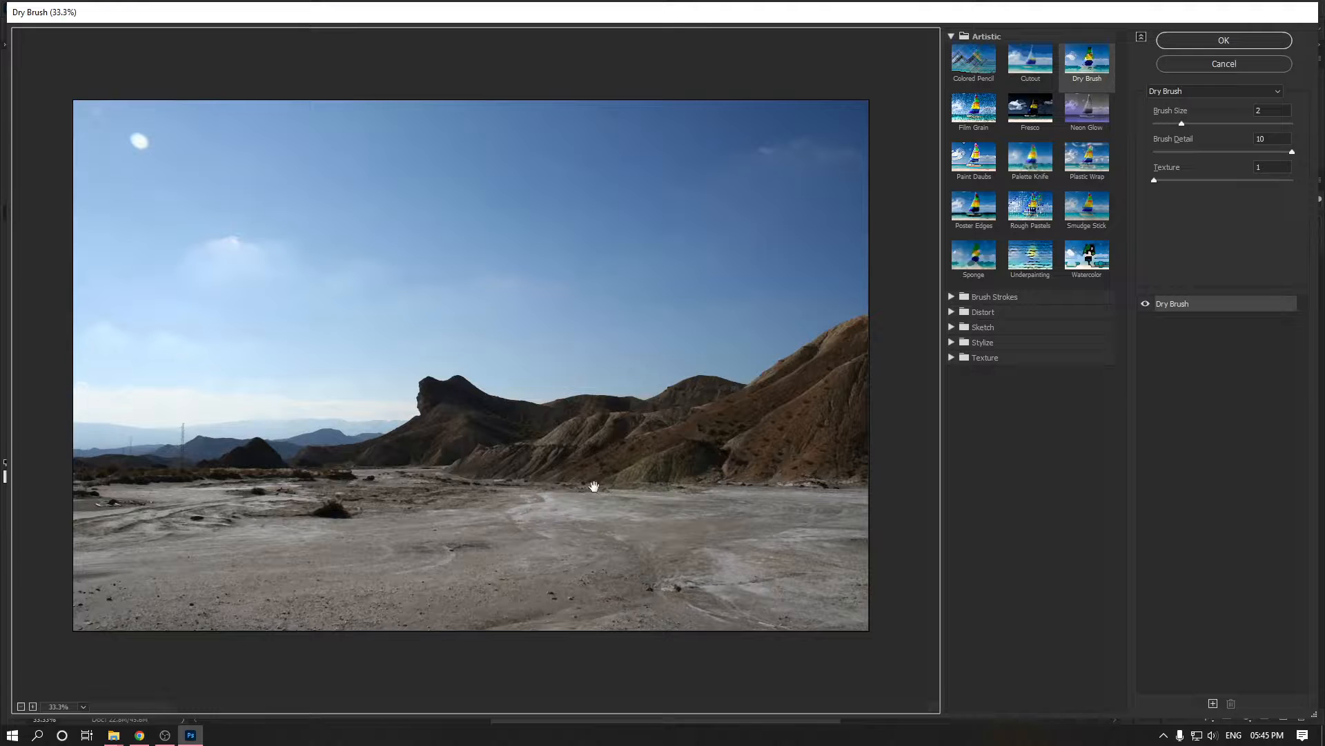
{"action": "left_click", "coordinate": [1219, 68]}
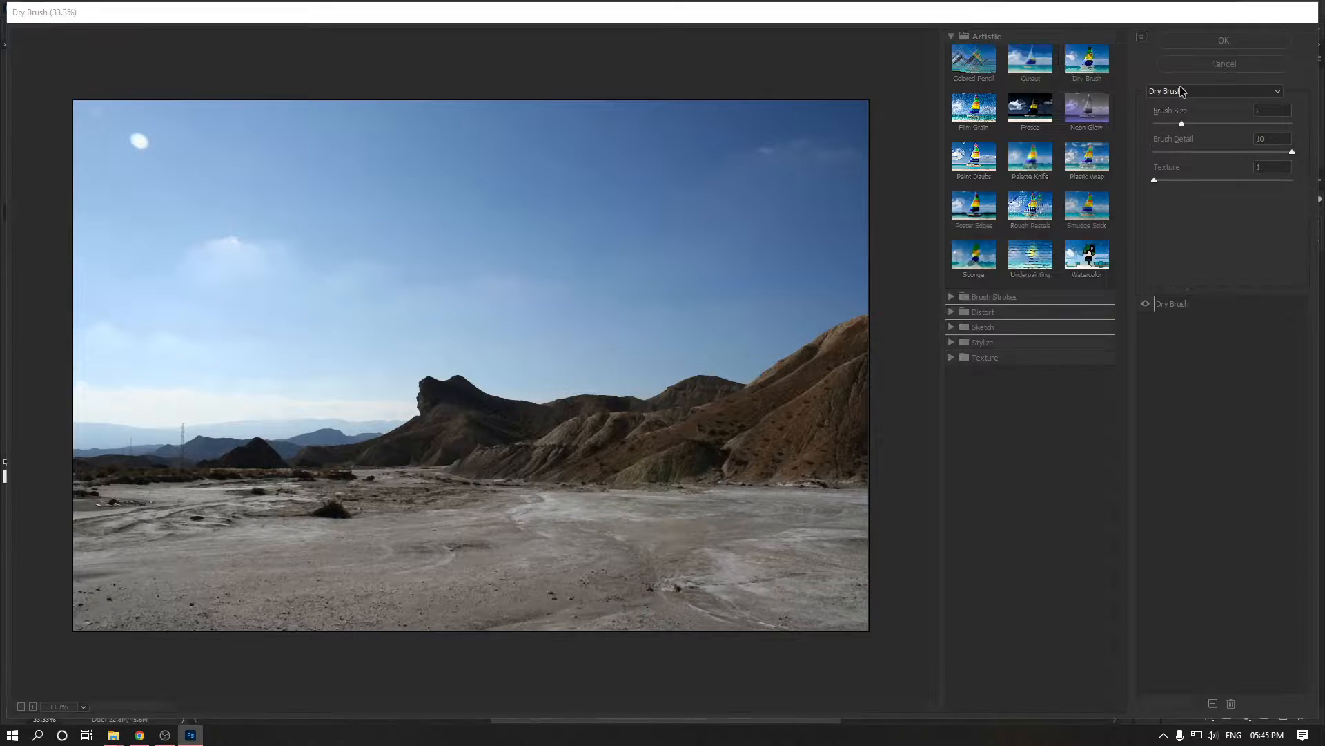
Step: In the black-and-white portrait document, select the man with Select Subject and copy him onto a new layer
{"action": "left_click", "coordinate": [665, 51]}
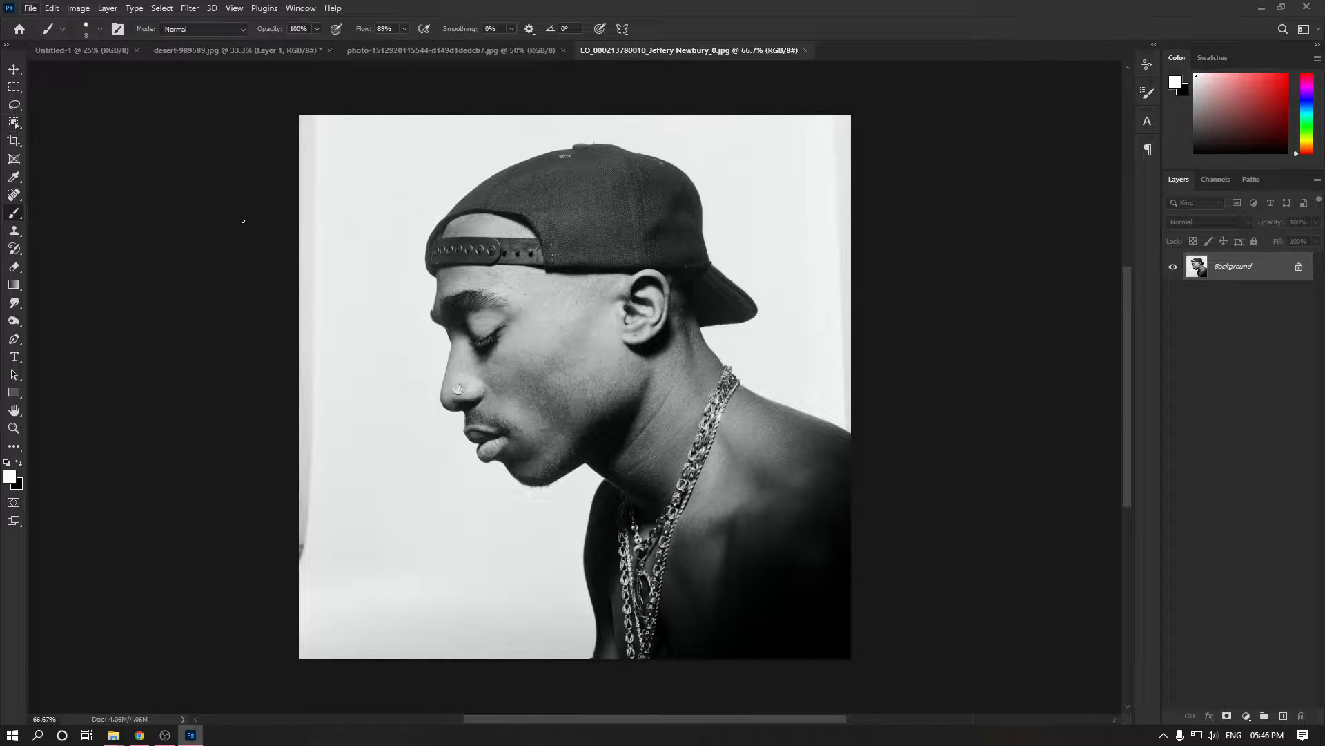
{"action": "left_click", "coordinate": [13, 124]}
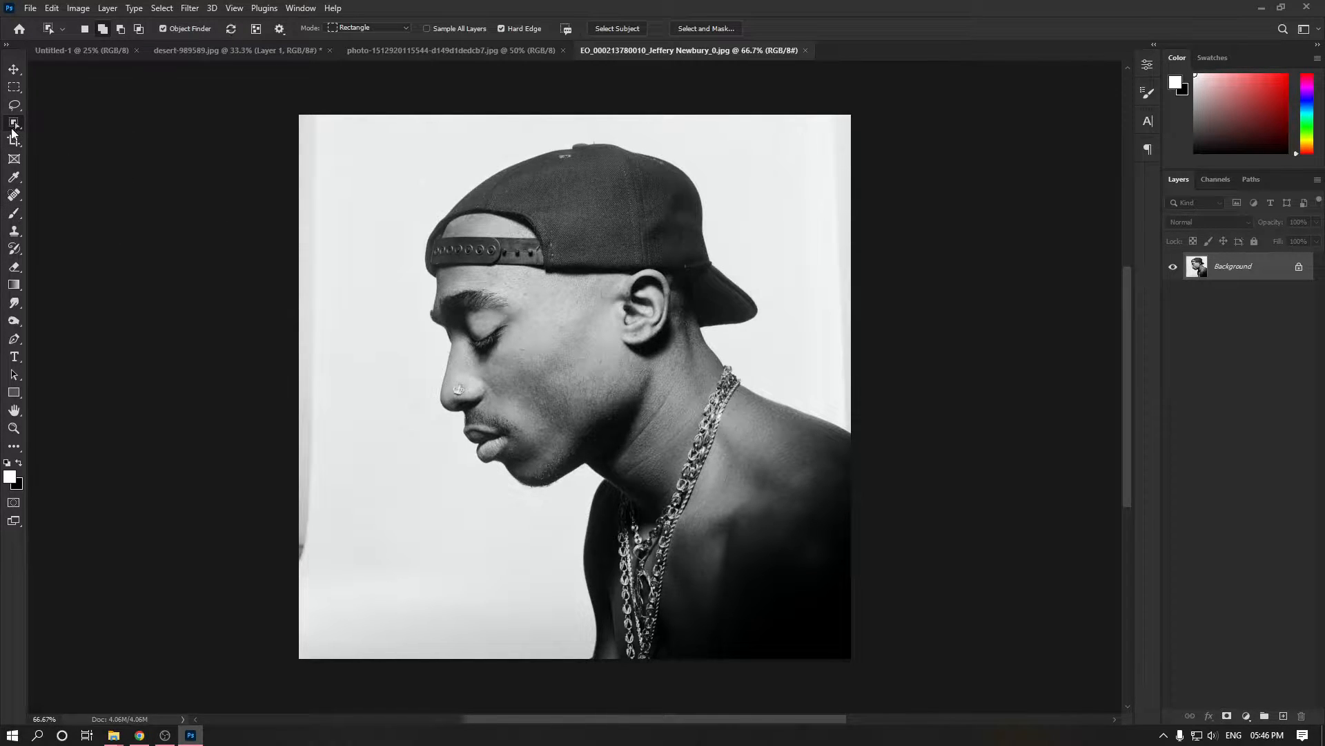
{"action": "left_click", "coordinate": [615, 28]}
{"action": "key", "text": "b"}
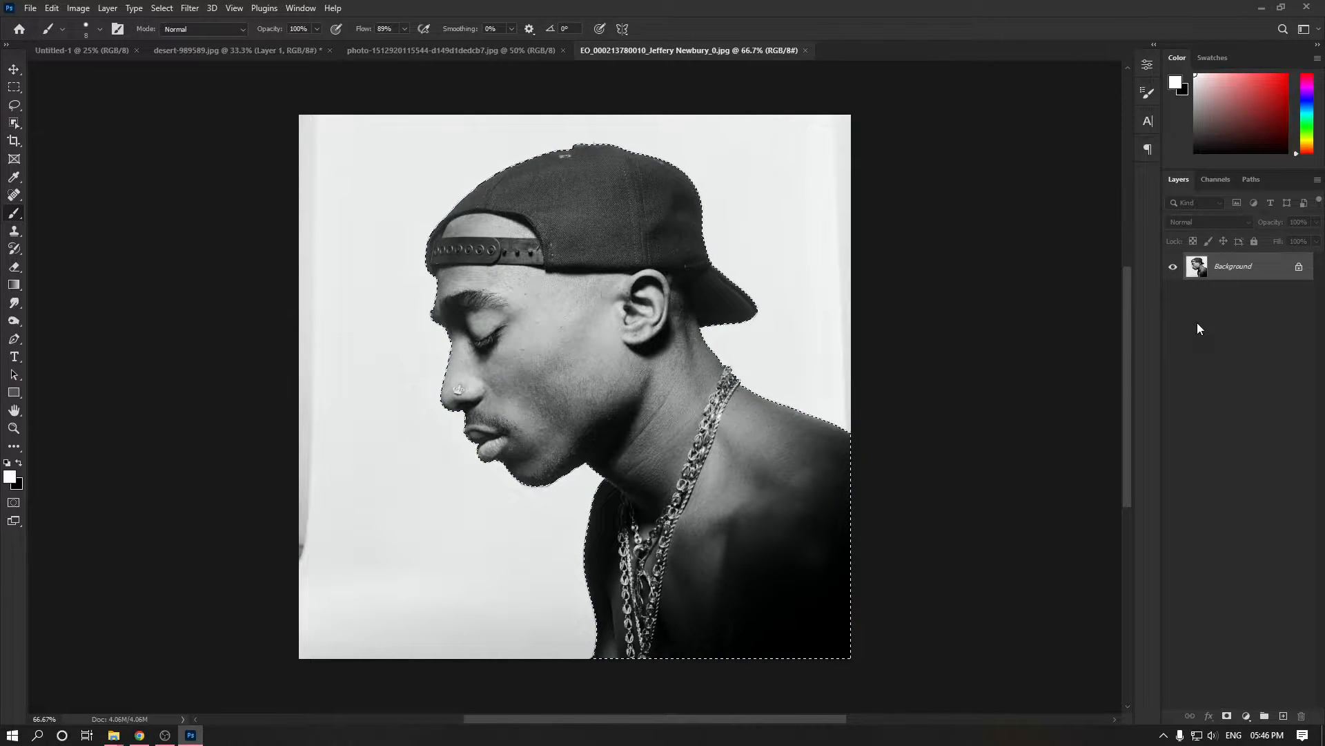
{"action": "key", "text": "ctrl+j"}
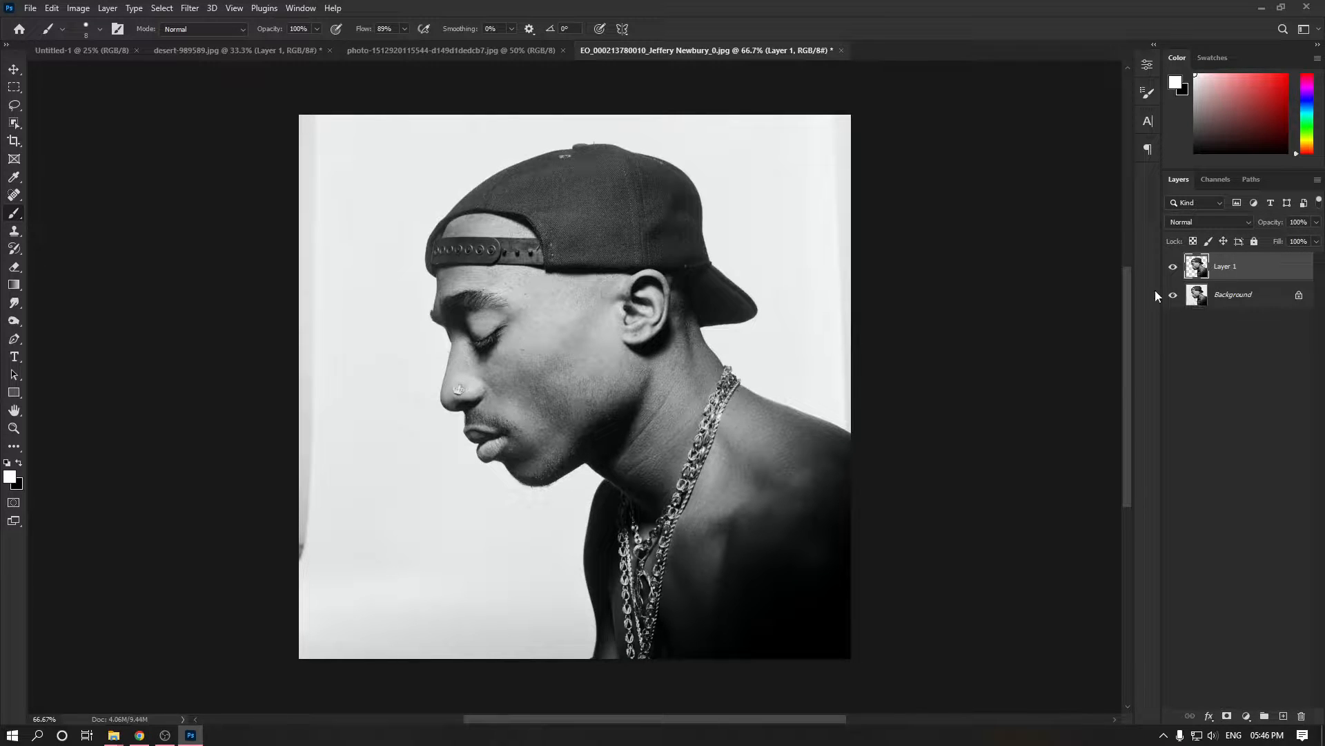
Step: Check the cut-out by hiding and reshowing the Background layer, keeping the cut-out layer active
{"action": "left_click", "coordinate": [1173, 297]}
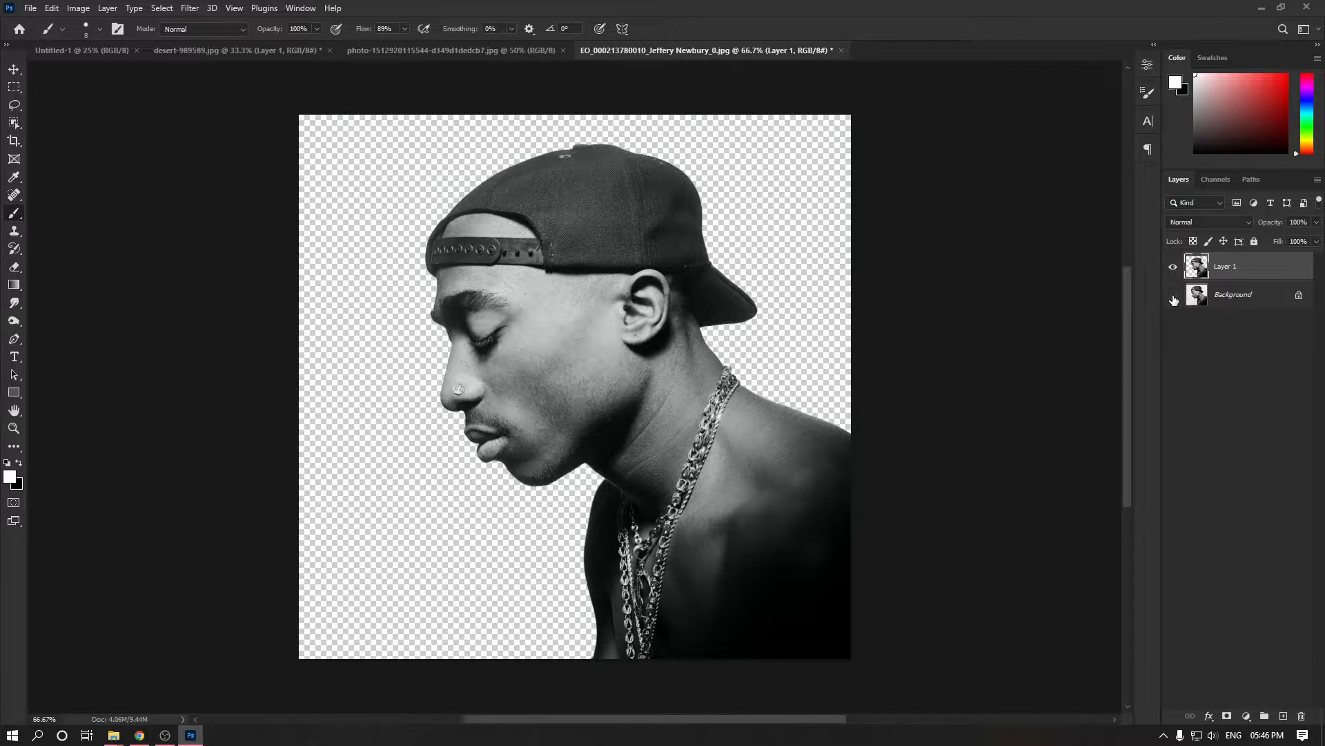
{"action": "left_click", "coordinate": [1174, 297]}
{"action": "left_click", "coordinate": [1261, 299]}
{"action": "left_click", "coordinate": [1243, 276]}
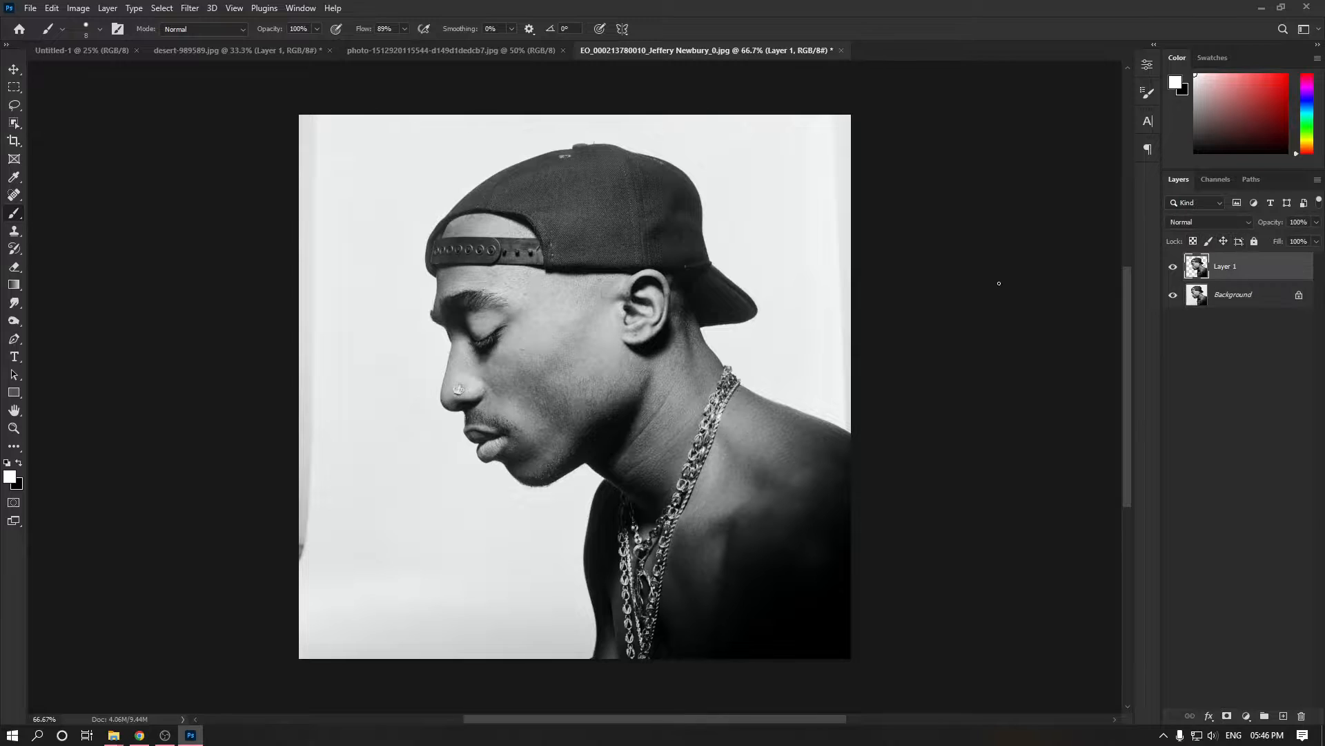
Step: Open the Filter Gallery on the cut-out layer and try Colored Pencil with Pencil Width 3 and Stroke Pressure 11
{"action": "left_click", "coordinate": [190, 8]}
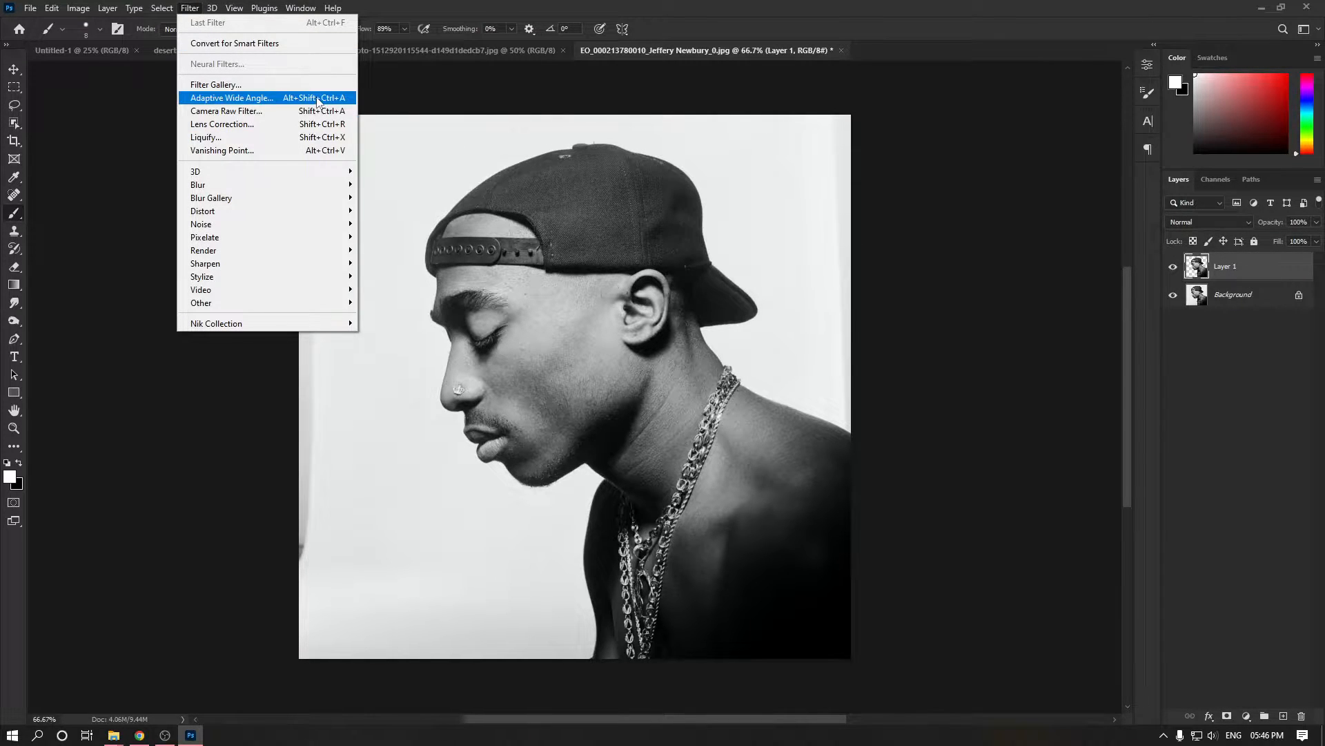
{"action": "left_click", "coordinate": [234, 87]}
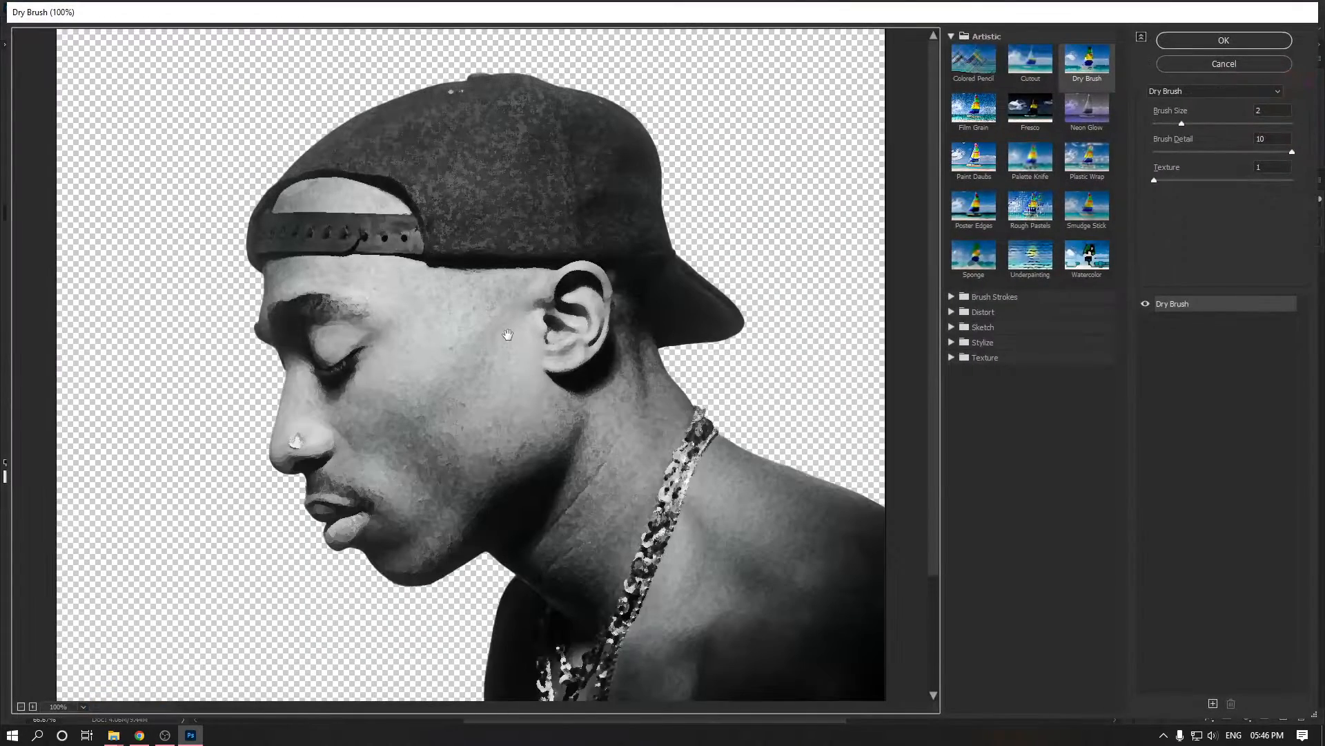
{"action": "scroll", "coordinate": [535, 388], "scroll_direction": "down", "scroll_amount": 2}
{"action": "left_click", "coordinate": [965, 65]}
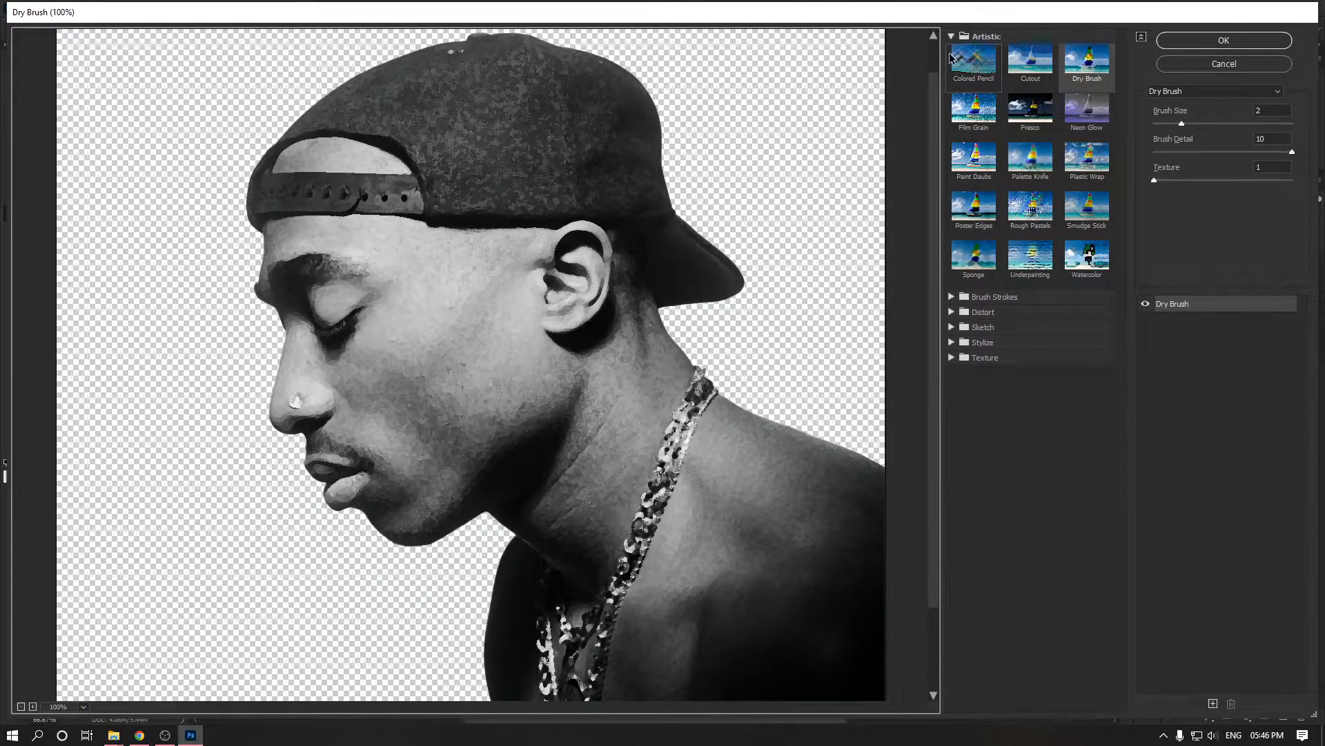
{"action": "mouse_move", "coordinate": [639, 256]}
{"action": "left_mouse_down"}
{"action": "mouse_move", "coordinate": [627, 293]}
{"action": "mouse_move", "coordinate": [630, 276]}
{"action": "left_mouse_up"}
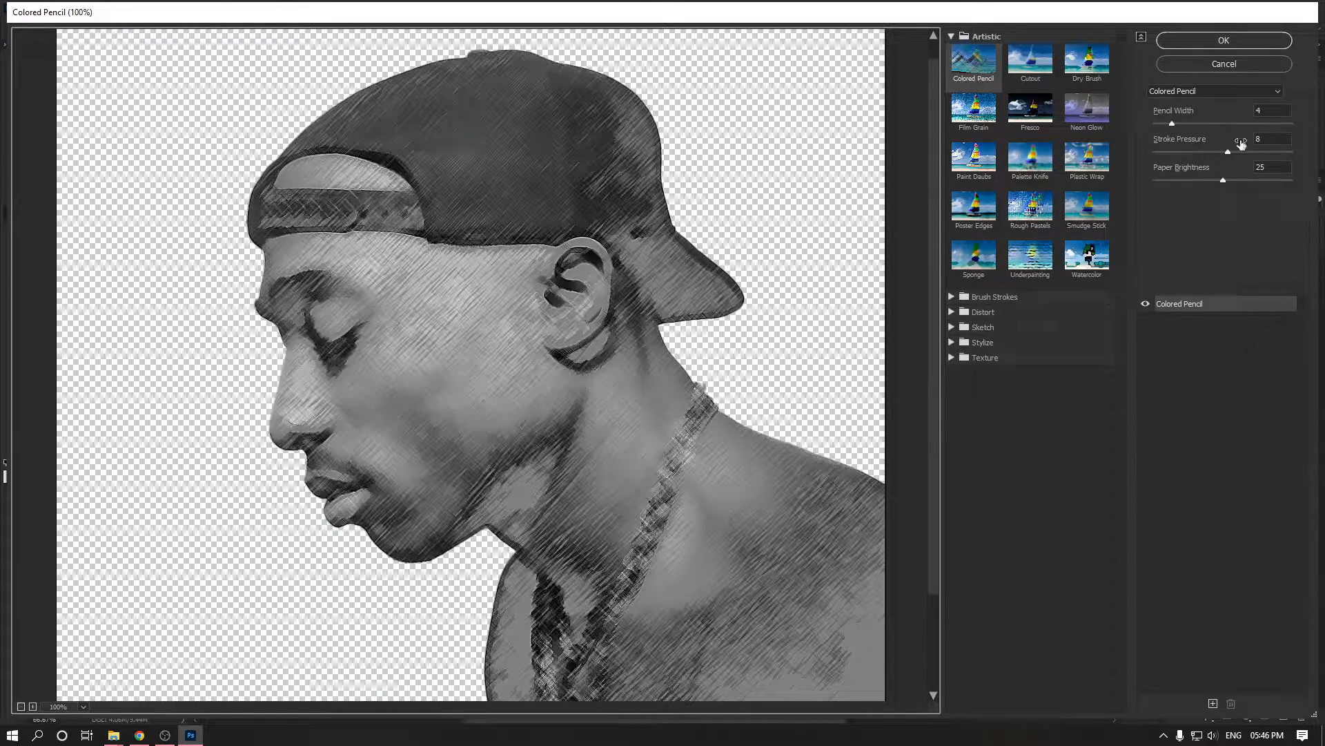
{"action": "mouse_move", "coordinate": [1196, 127]}
{"action": "left_mouse_down"}
{"action": "mouse_move", "coordinate": [1223, 124]}
{"action": "mouse_move", "coordinate": [1167, 122]}
{"action": "left_mouse_up"}
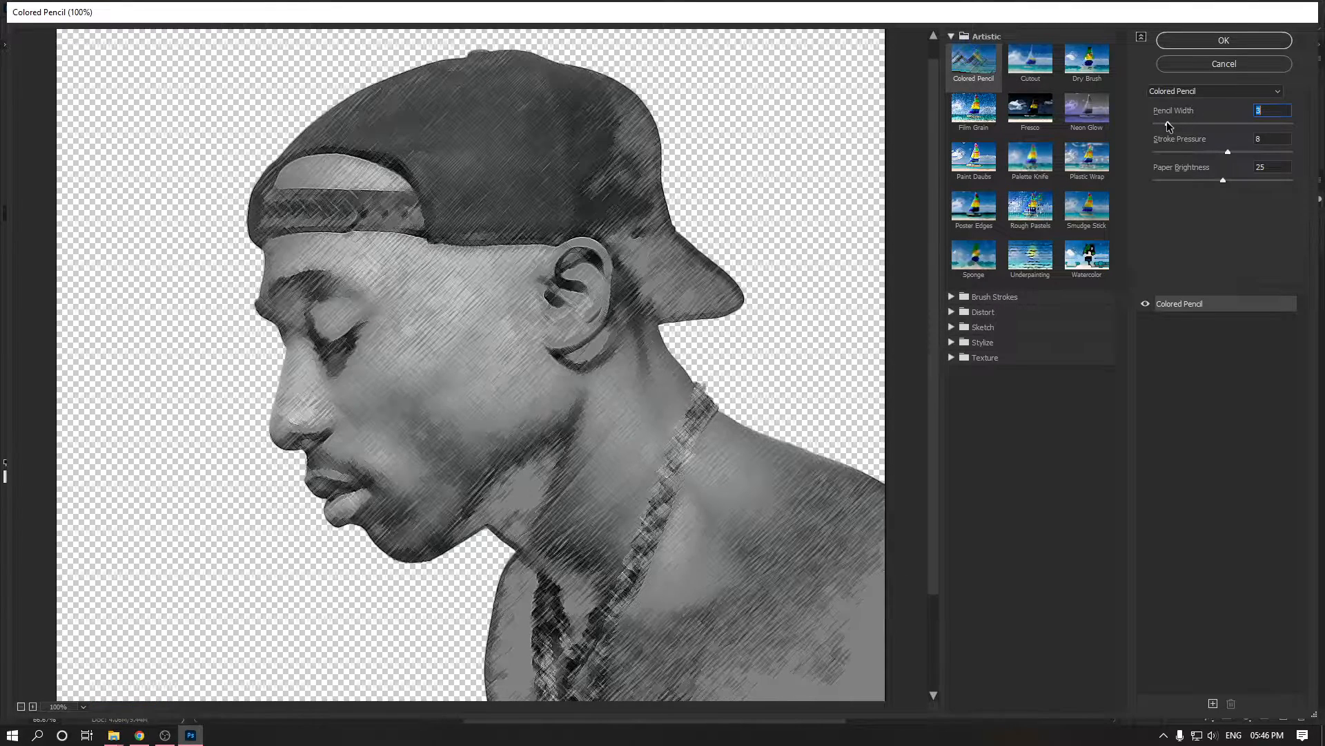
{"action": "left_click", "coordinate": [1173, 152]}
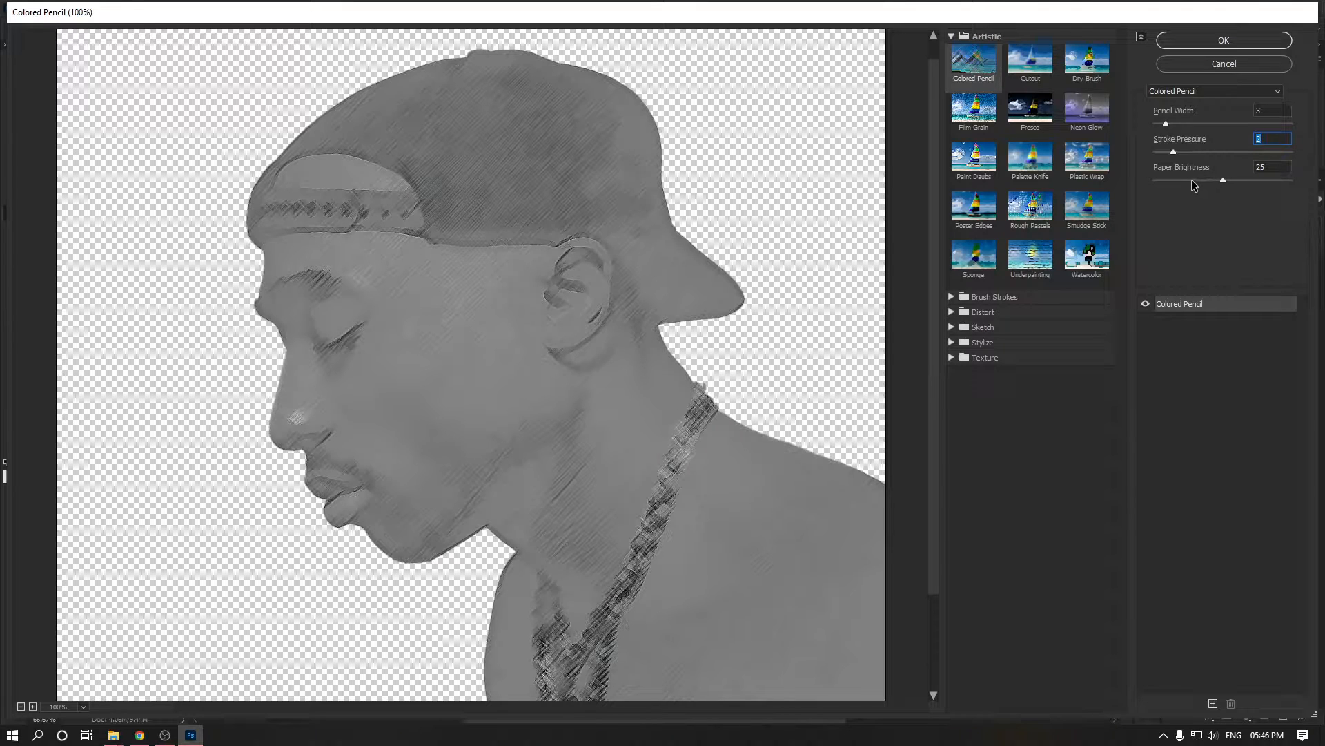
{"action": "type", "text": "11"}
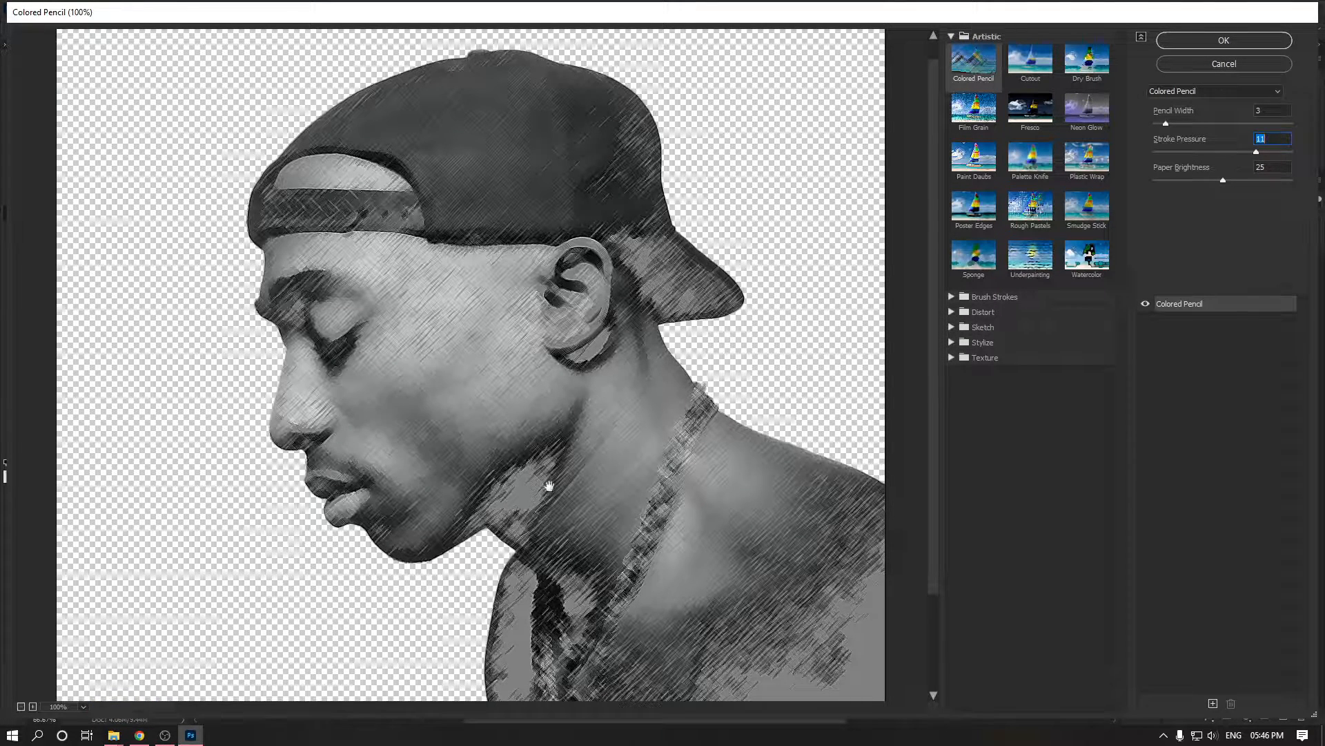
Step: Try the Cutout filter, varying its settings and ending on Number of Levels 6 and Edge Simplicity 3
{"action": "left_click", "coordinate": [1037, 62]}
{"action": "left_click_drag", "start_coordinate": [488, 393], "coordinate": [527, 381]}
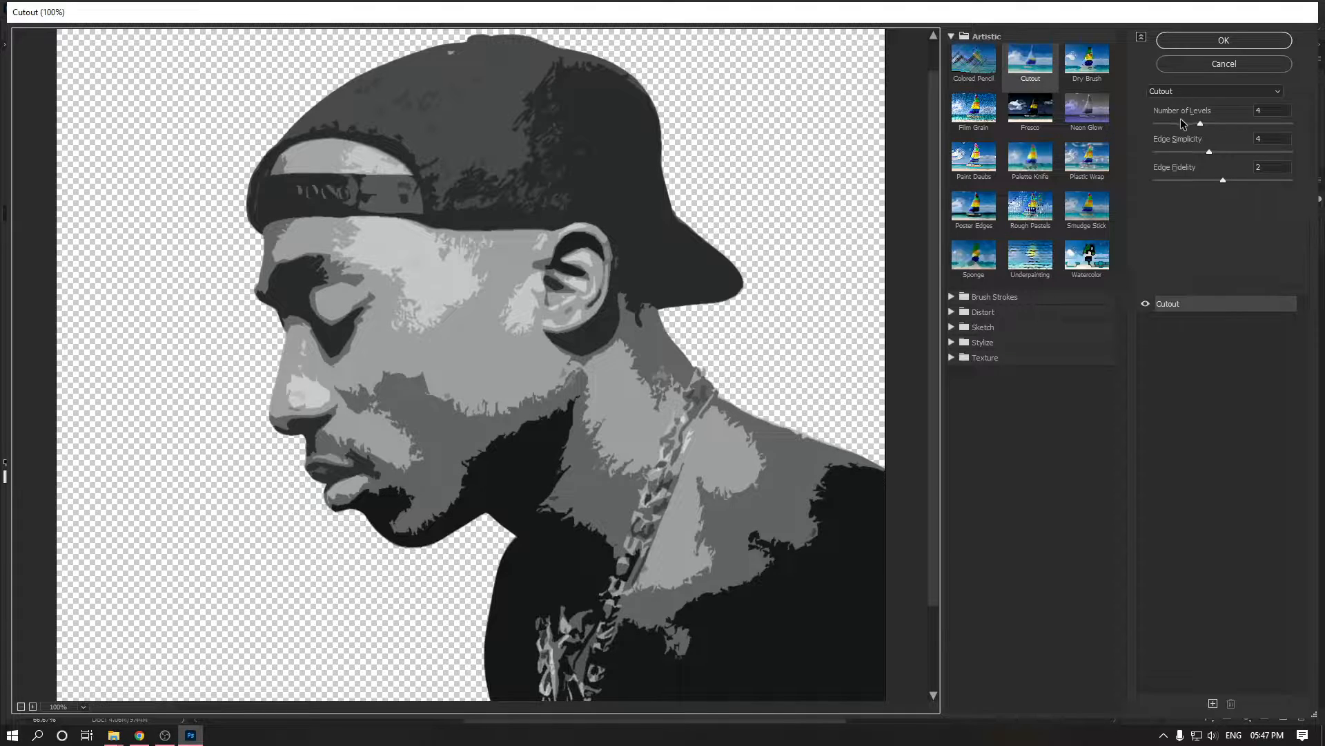
{"action": "left_click_drag", "start_coordinate": [1200, 123], "coordinate": [1139, 129]}
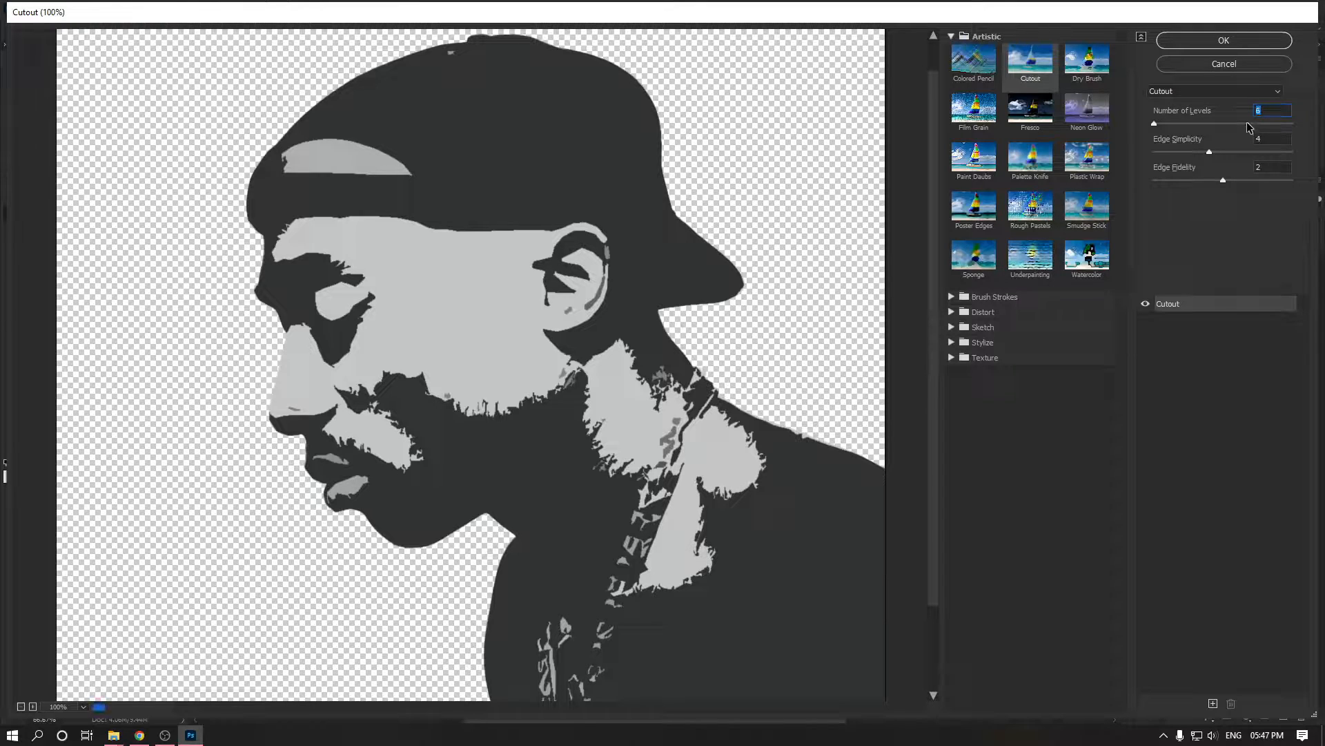
{"action": "left_click", "coordinate": [1169, 152]}
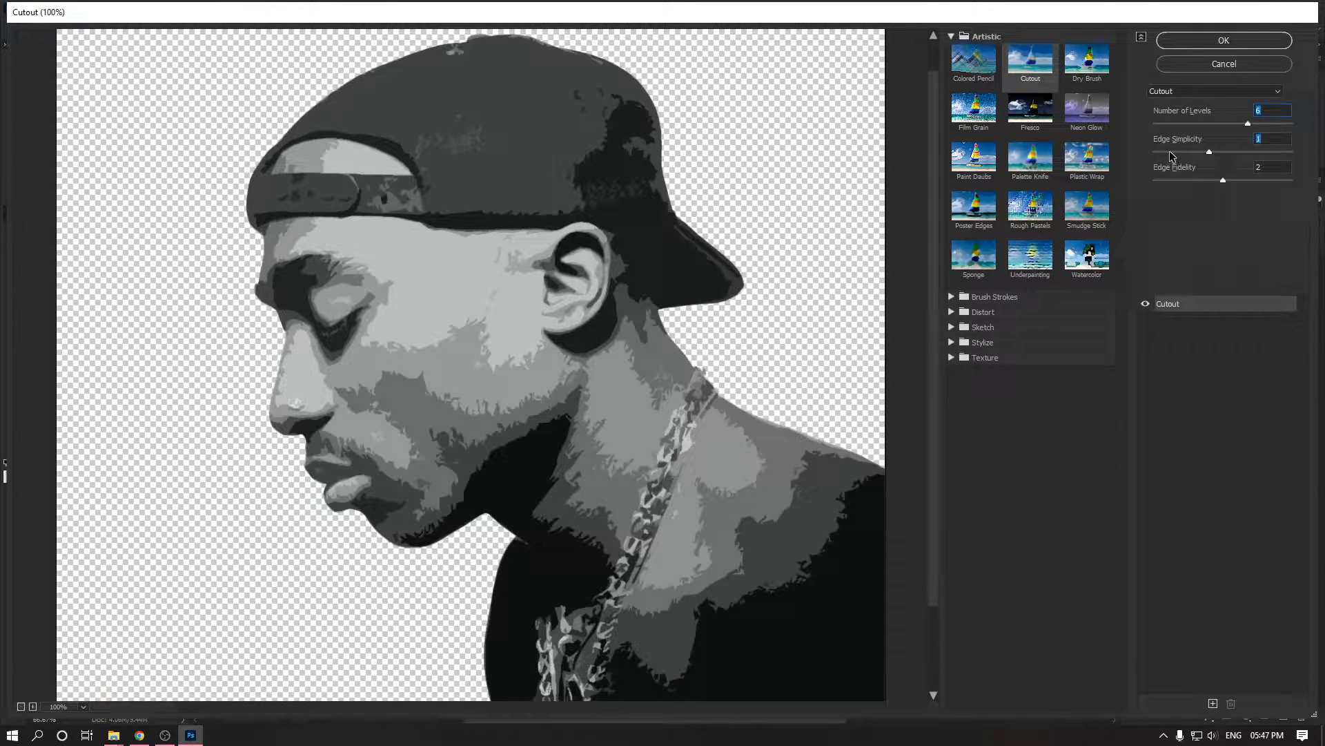
{"action": "left_click", "coordinate": [1248, 156]}
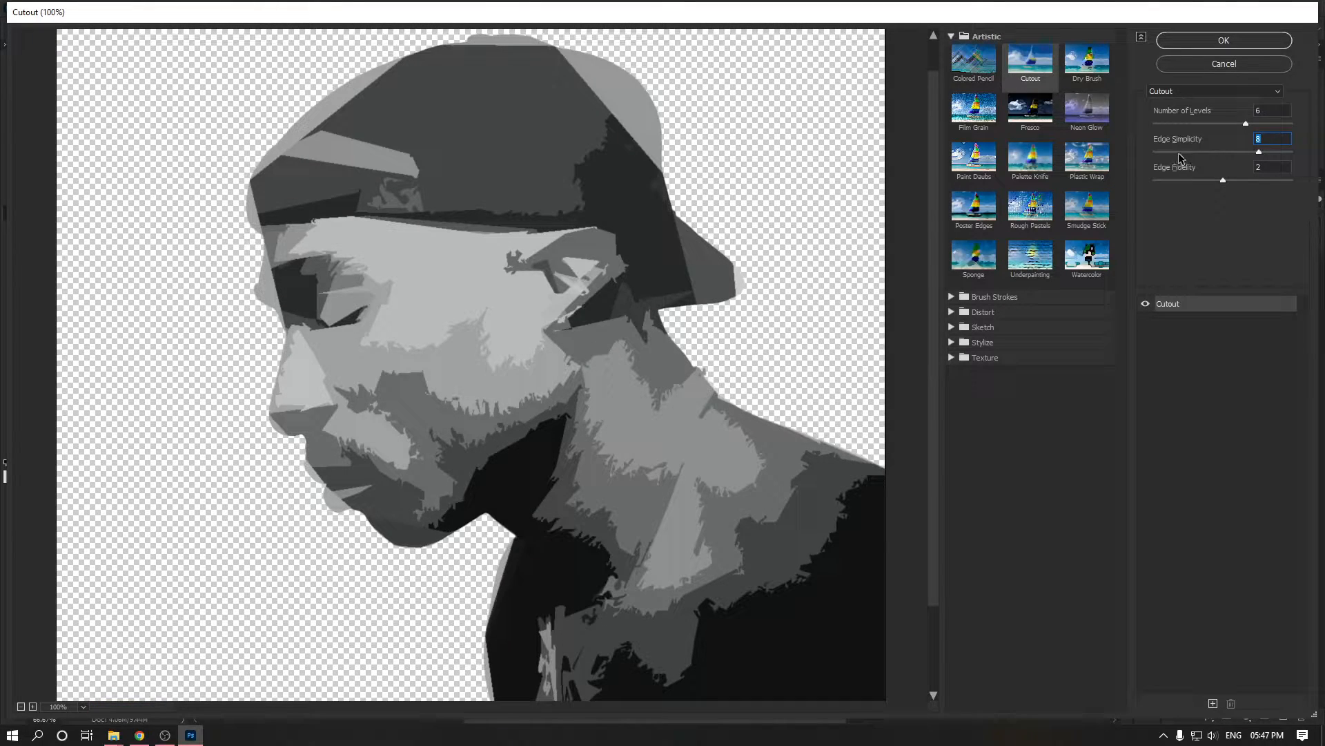
{"action": "left_click", "coordinate": [1195, 152]}
{"action": "left_click", "coordinate": [1275, 154]}
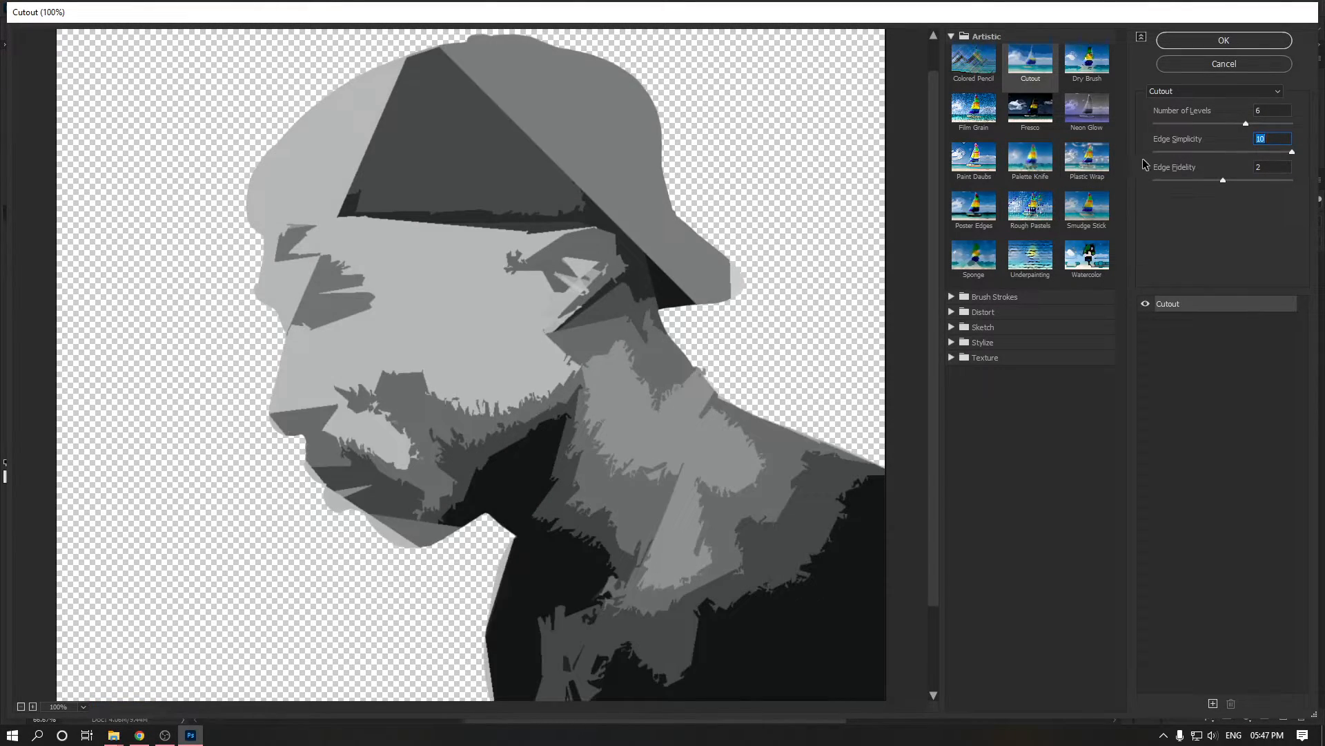
{"action": "left_click", "coordinate": [1200, 153]}
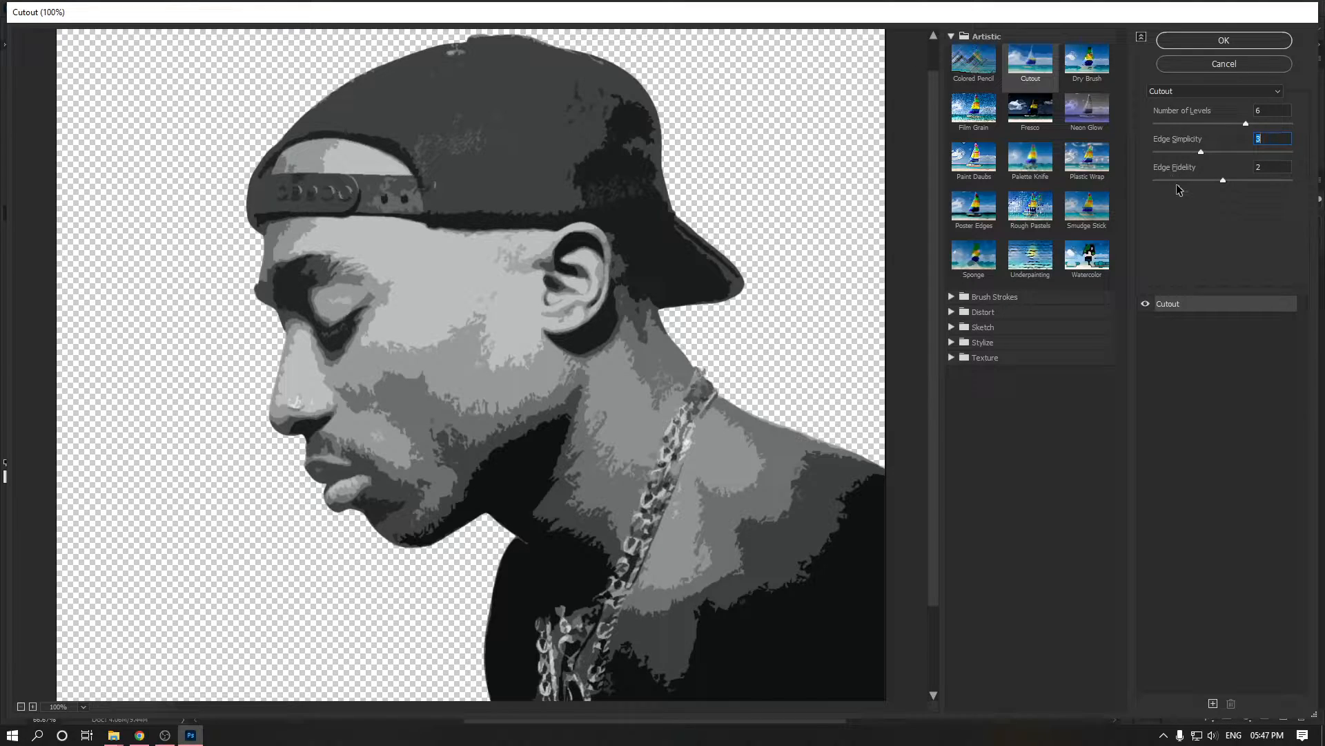
Step: Compare different Edge Fidelity values for the Cutout filter, including 1 and 3
{"action": "left_click", "coordinate": [1178, 180]}
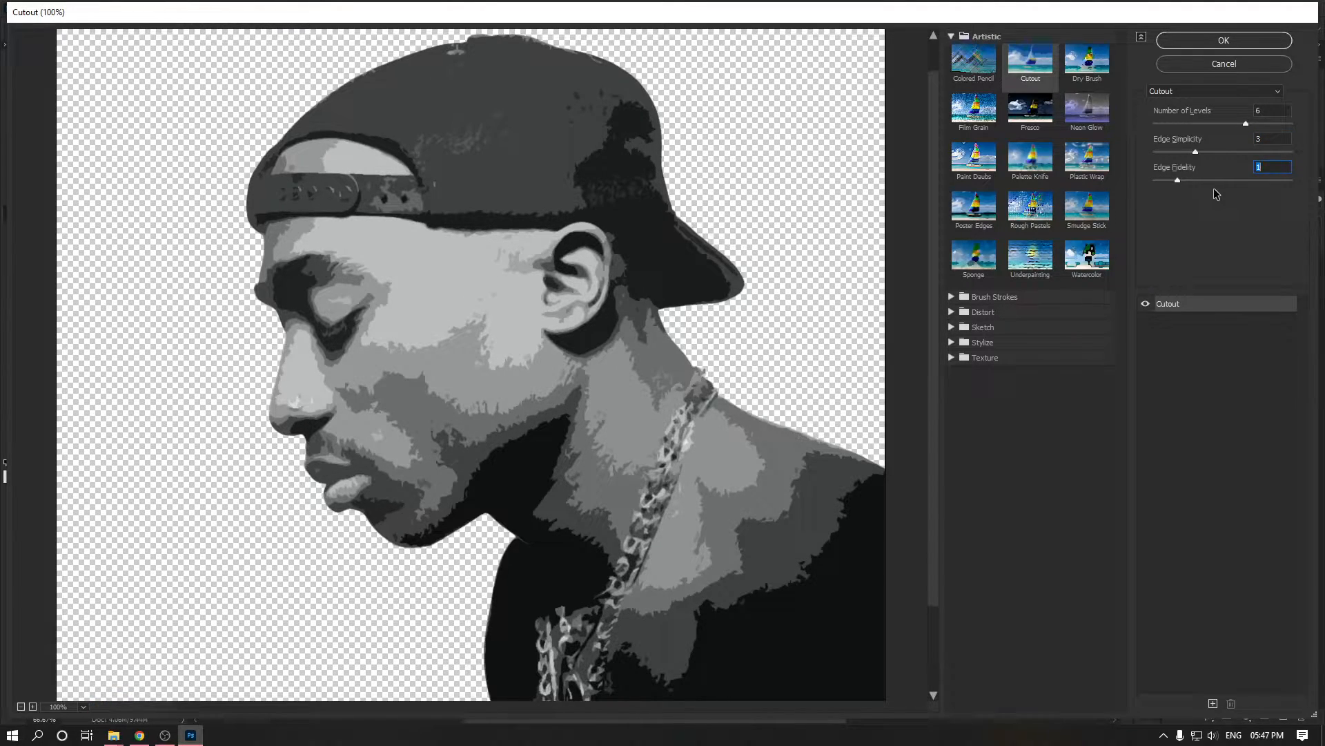
{"action": "left_click", "coordinate": [1281, 181]}
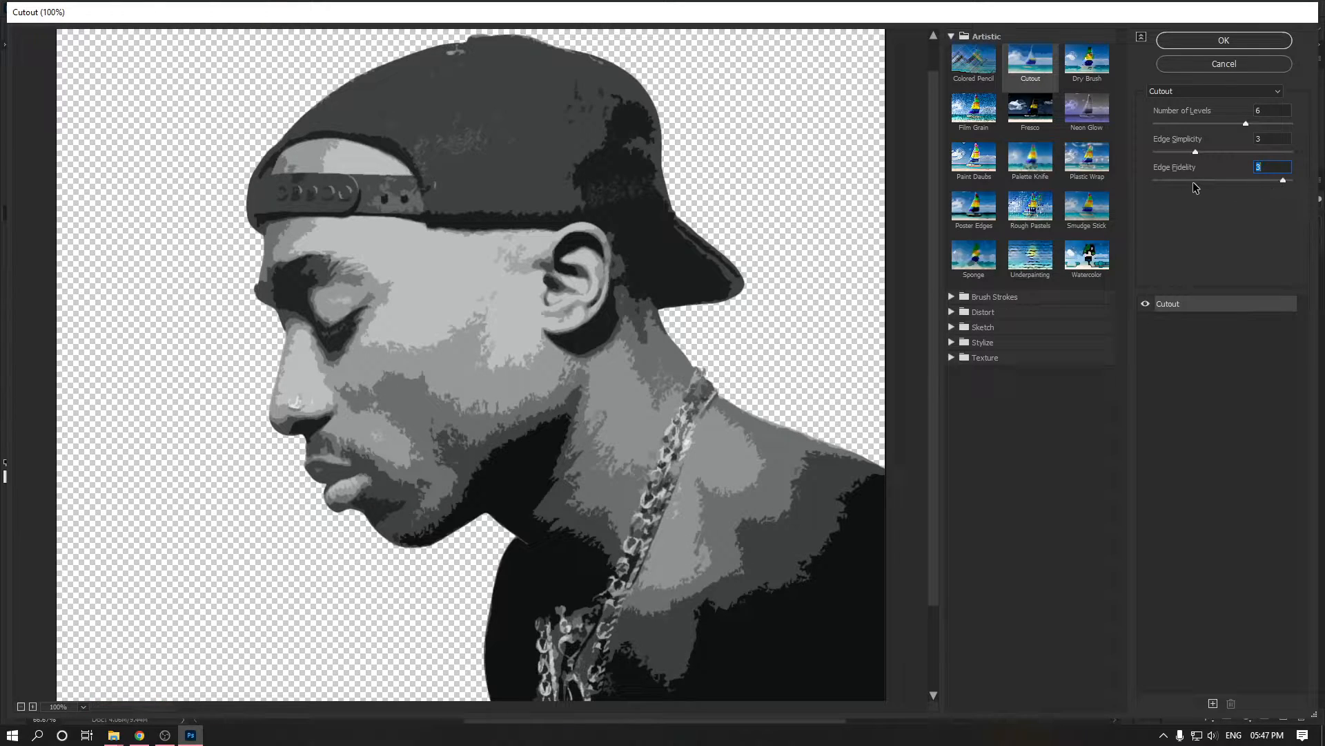
{"action": "left_click", "coordinate": [1235, 180]}
Step: Preview the Dry Brush filter with Brush Size 5, followed by the Film Grain and Fresco filters
{"action": "left_click", "coordinate": [1083, 69]}
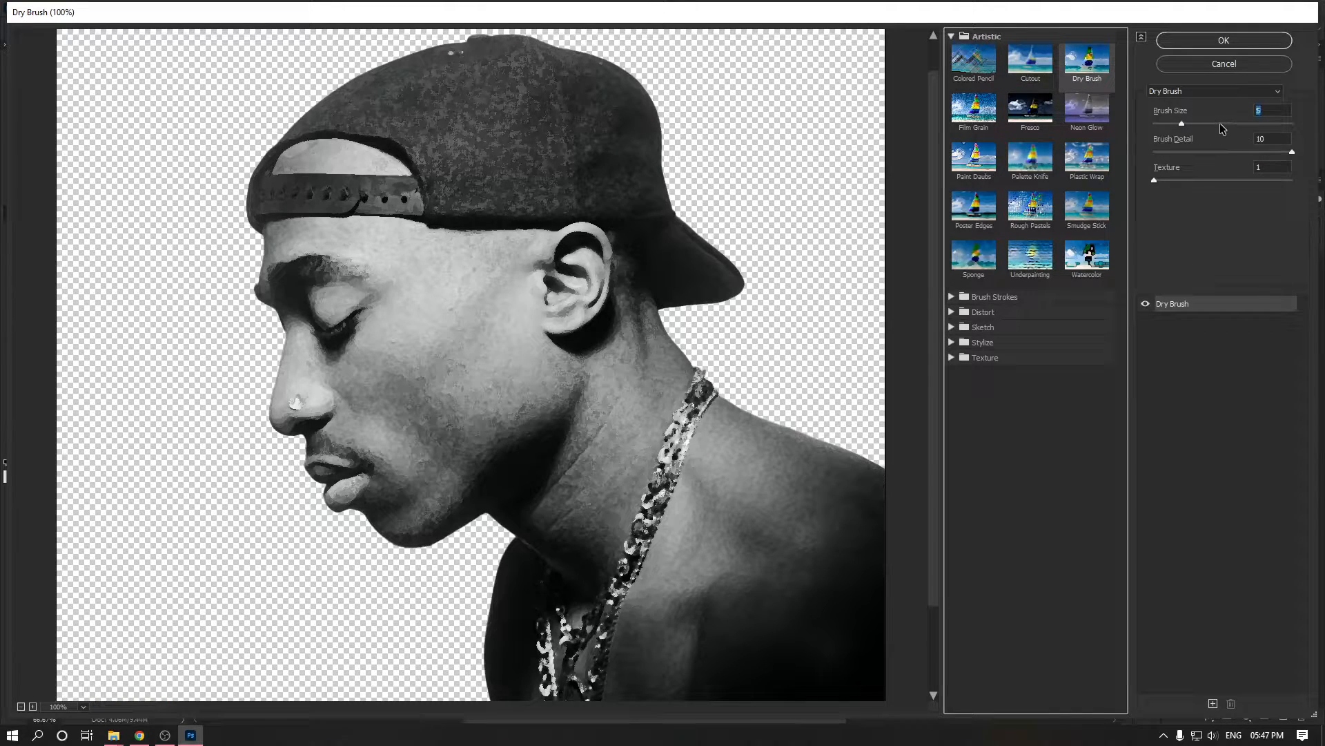
{"action": "left_click", "coordinate": [1221, 123]}
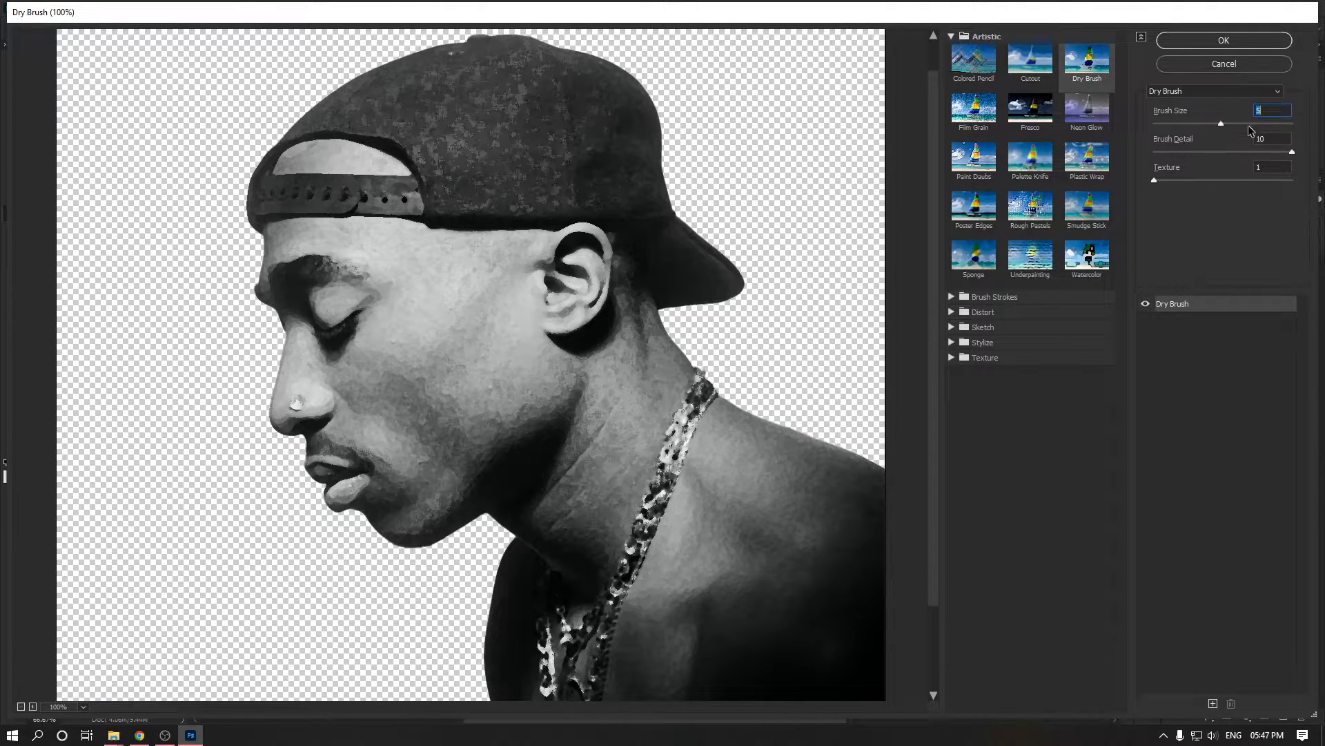
{"action": "left_click", "coordinate": [967, 126]}
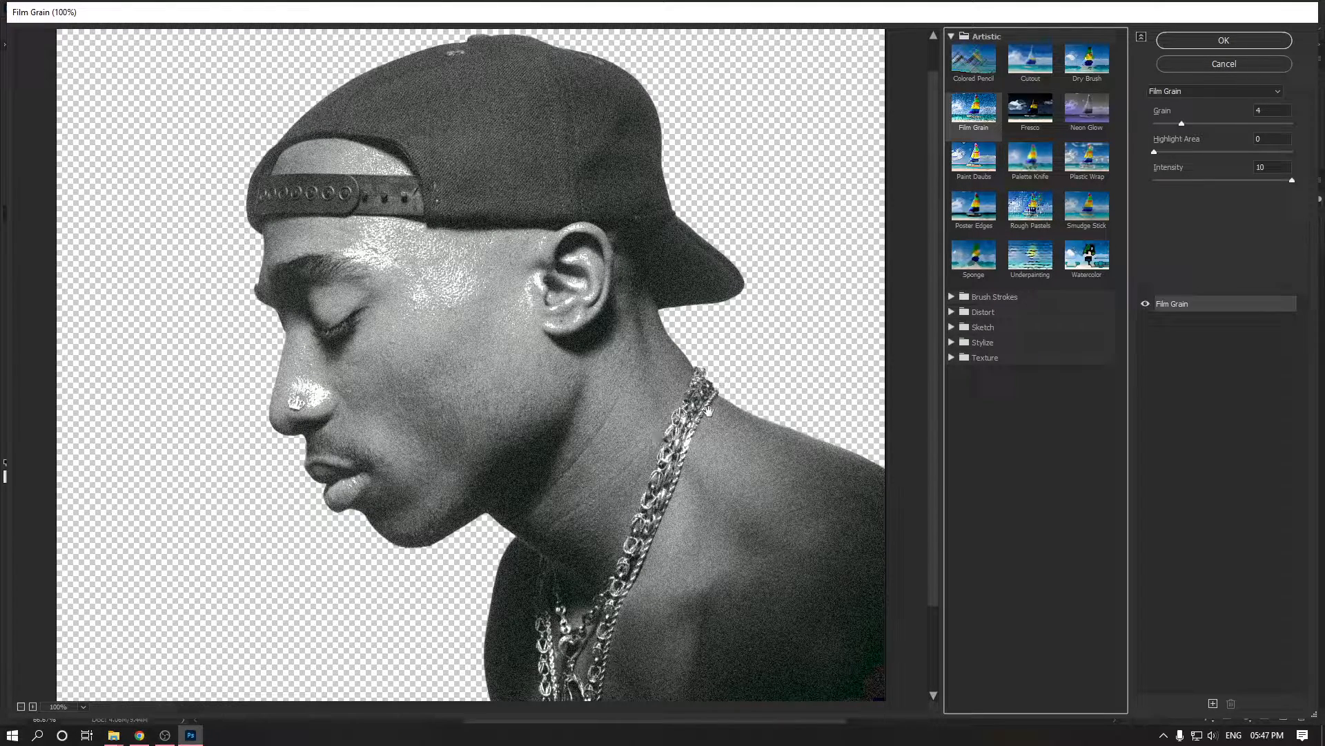
{"action": "left_click", "coordinate": [1028, 121]}
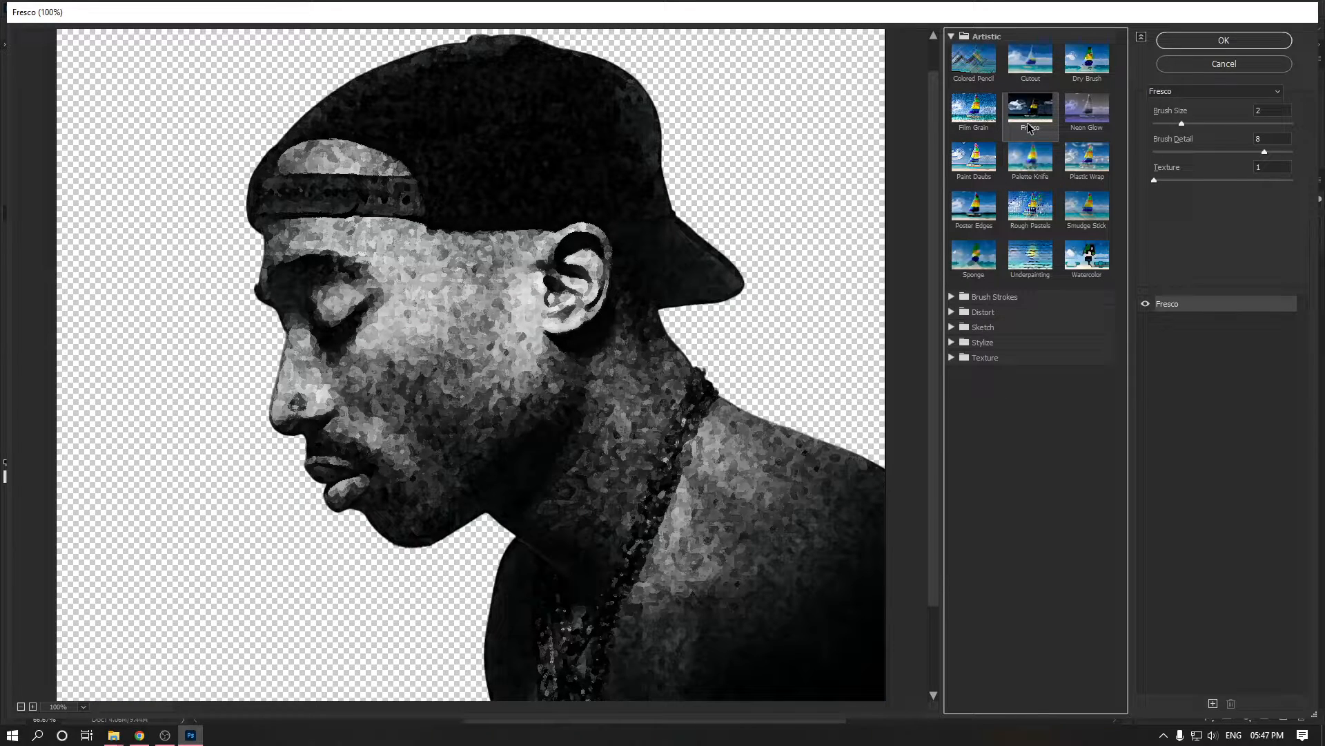
{"action": "left_click", "coordinate": [1259, 91]}
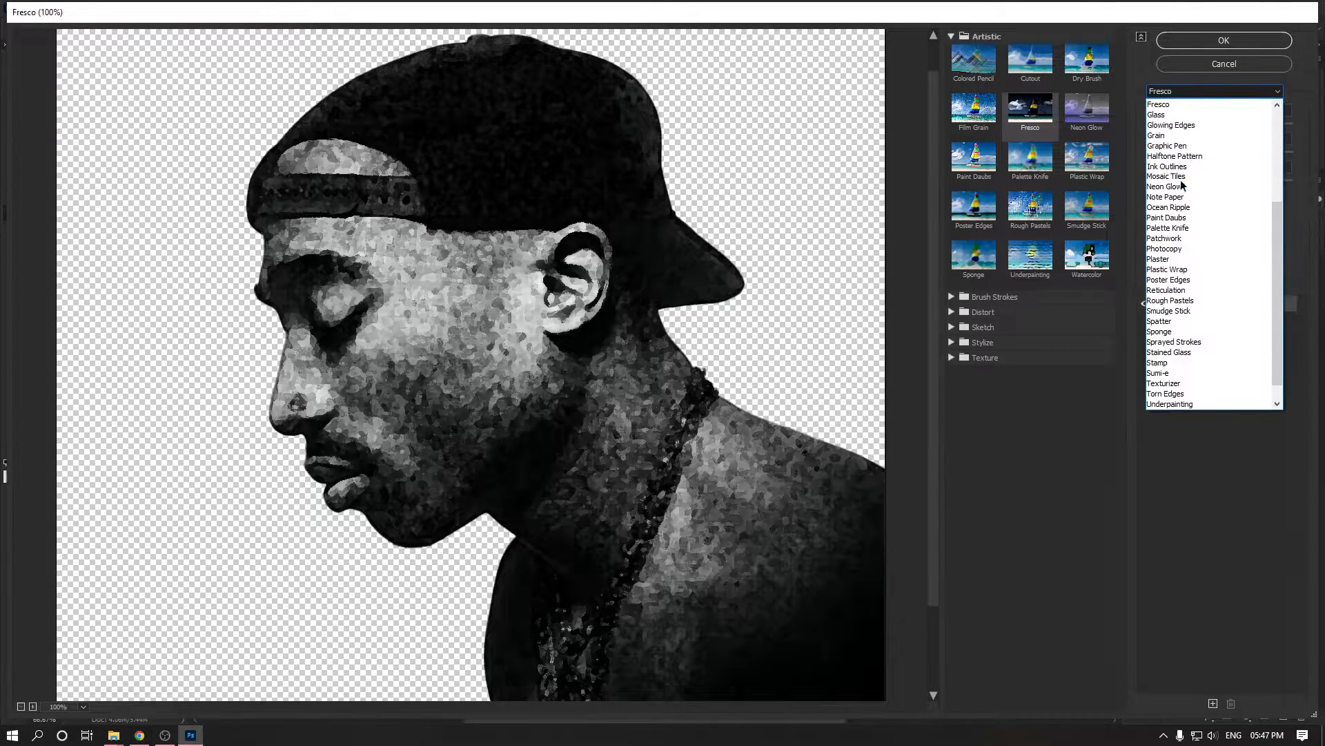
{"action": "left_click", "coordinate": [1082, 106]}
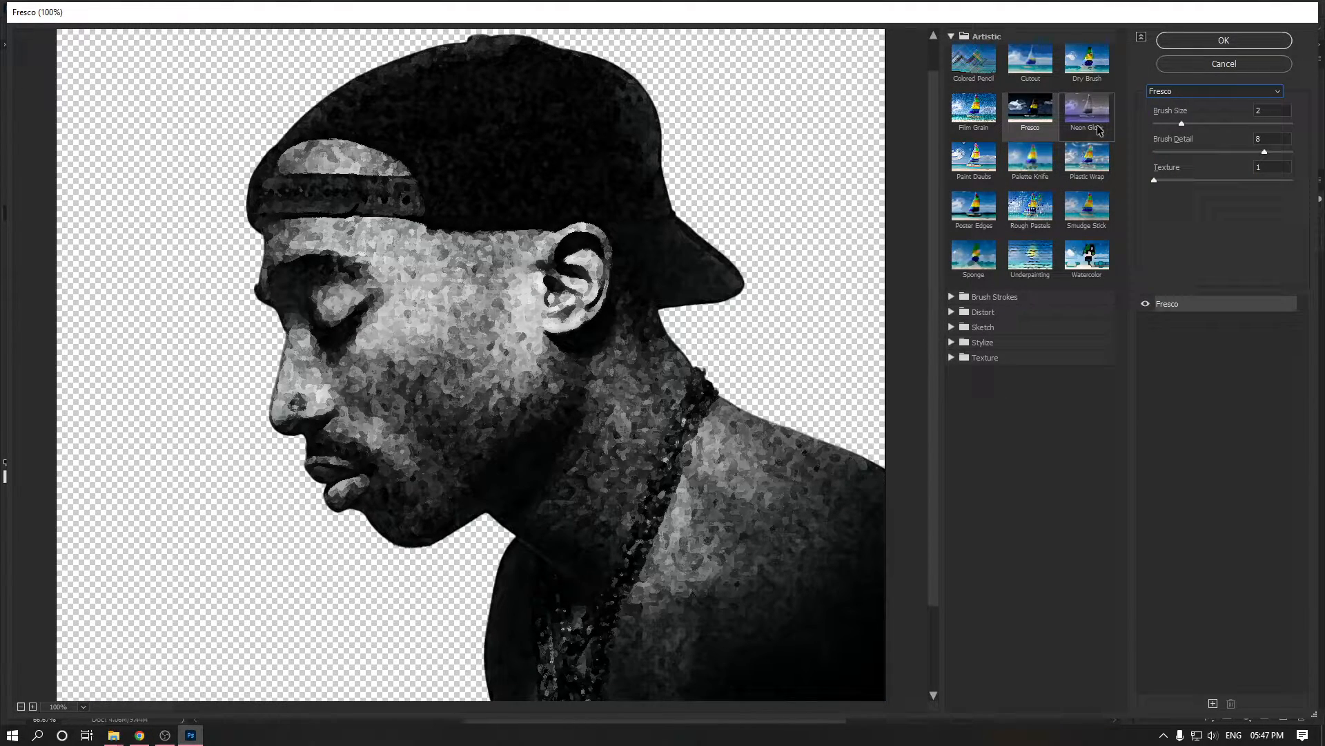
{"action": "left_click", "coordinate": [951, 37]}
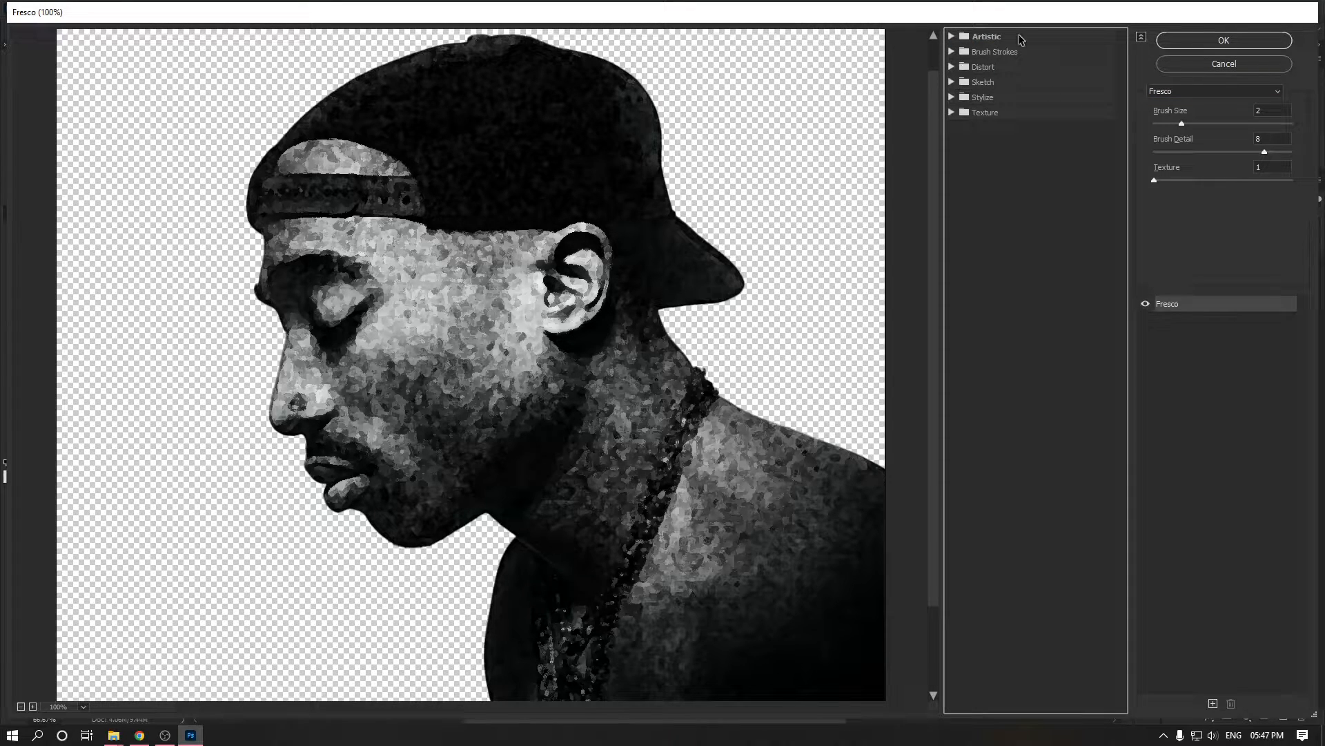
{"action": "left_click", "coordinate": [951, 36]}
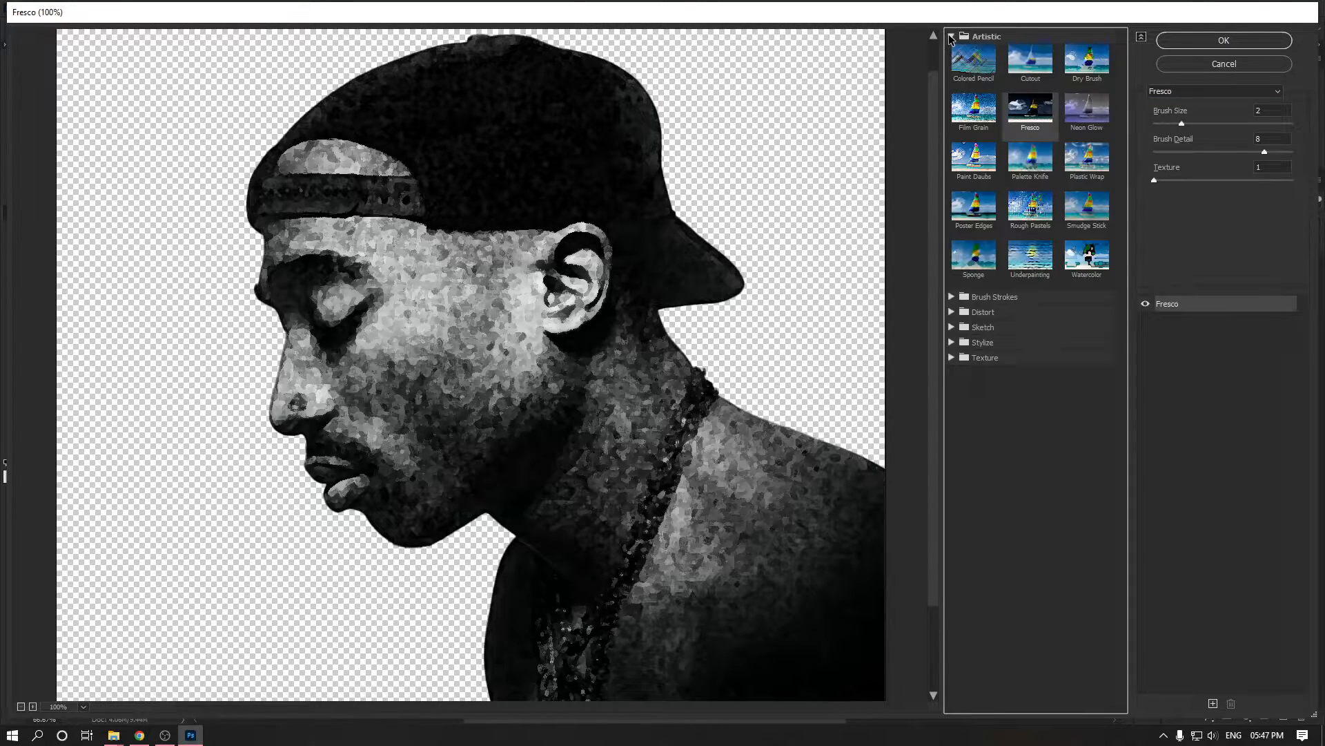
Step: Preview Smudge Stick and Poster Edges on the portrait, and show the Brush Strokes filters in place of the Artistic ones
{"action": "left_click", "coordinate": [1088, 207]}
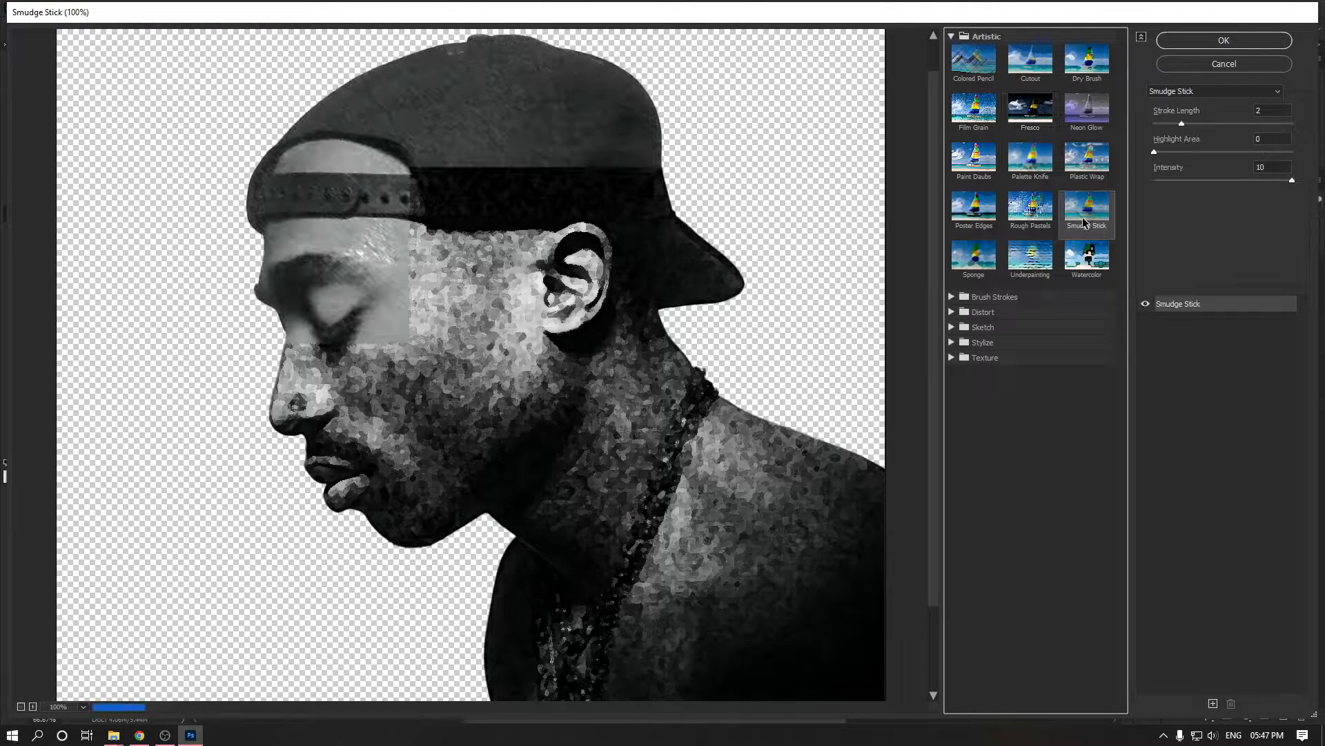
{"action": "left_click", "coordinate": [972, 208]}
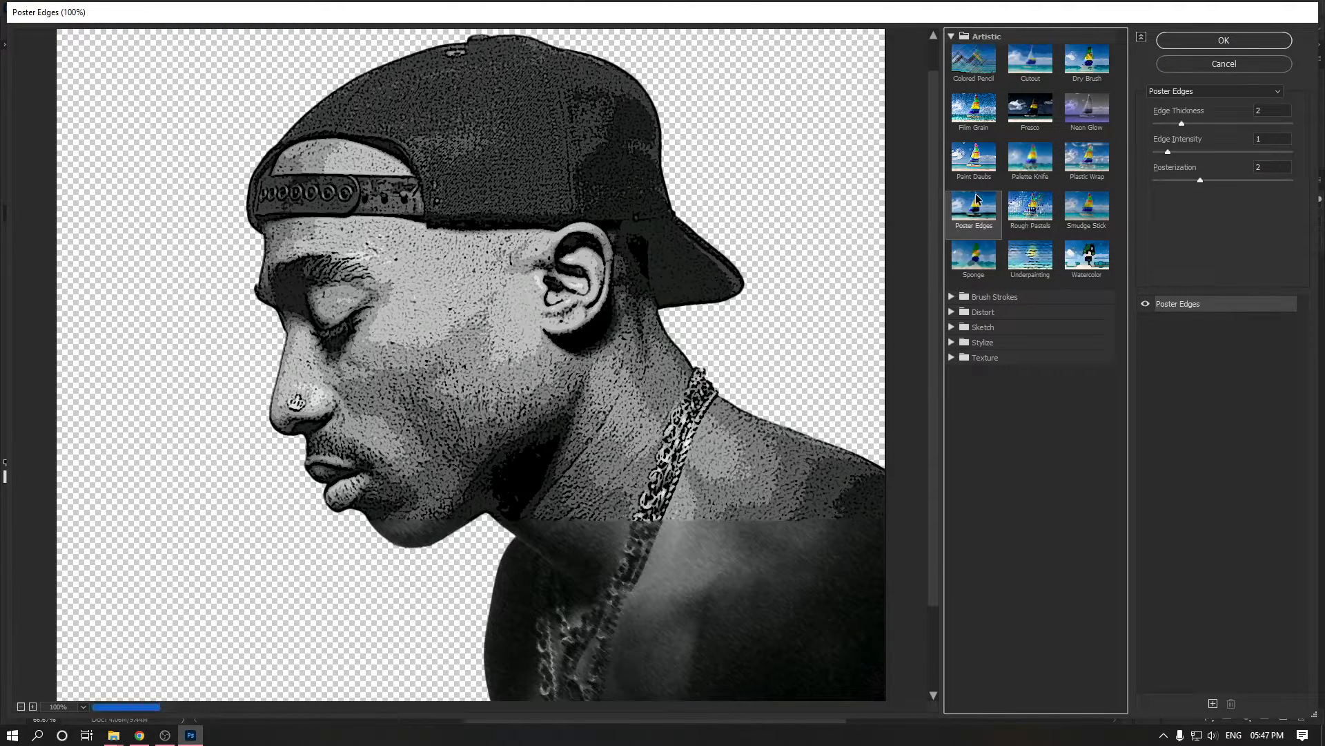
{"action": "left_click", "coordinate": [951, 37]}
{"action": "left_click", "coordinate": [951, 52]}
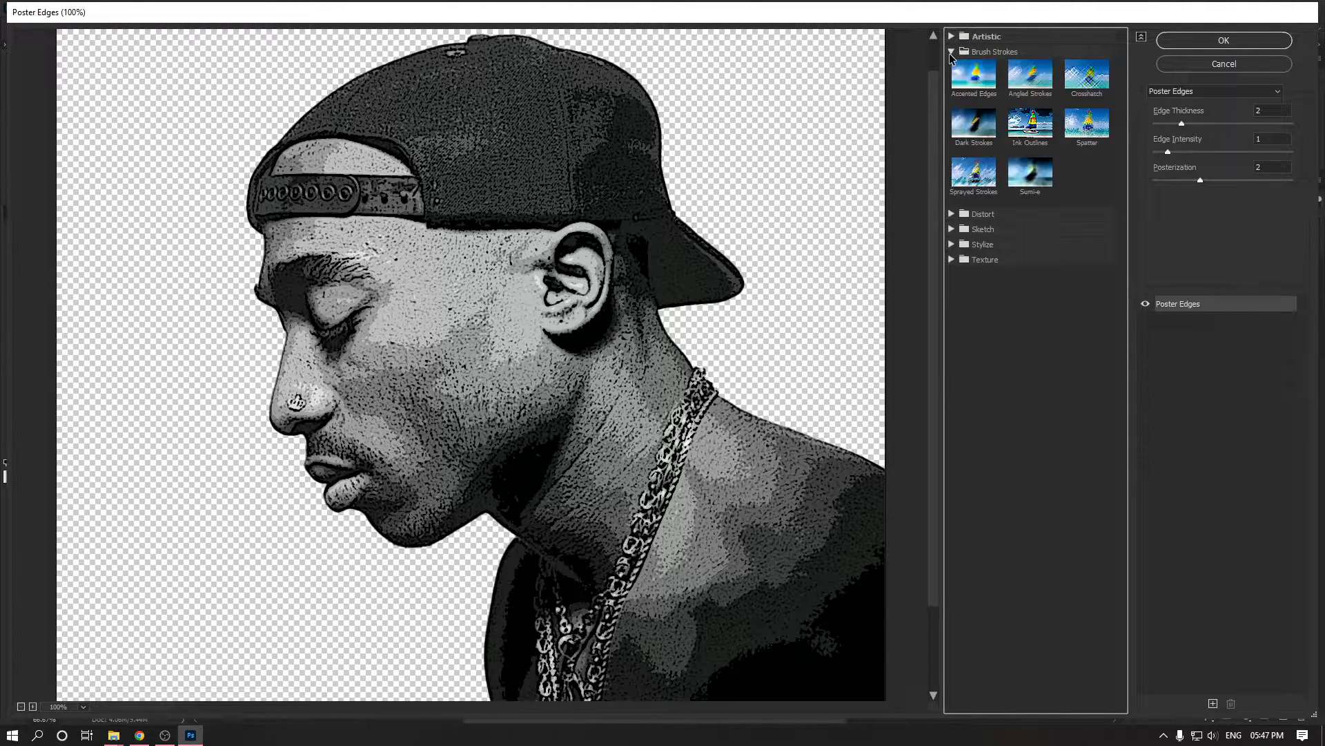
Step: Preview the Brush Strokes filters Accented Edges, Ink Outlines, Dark Strokes, Sprayed Strokes and Sumi-e on the portrait
{"action": "left_click", "coordinate": [983, 78]}
{"action": "left_click", "coordinate": [1029, 123]}
{"action": "left_click", "coordinate": [974, 123]}
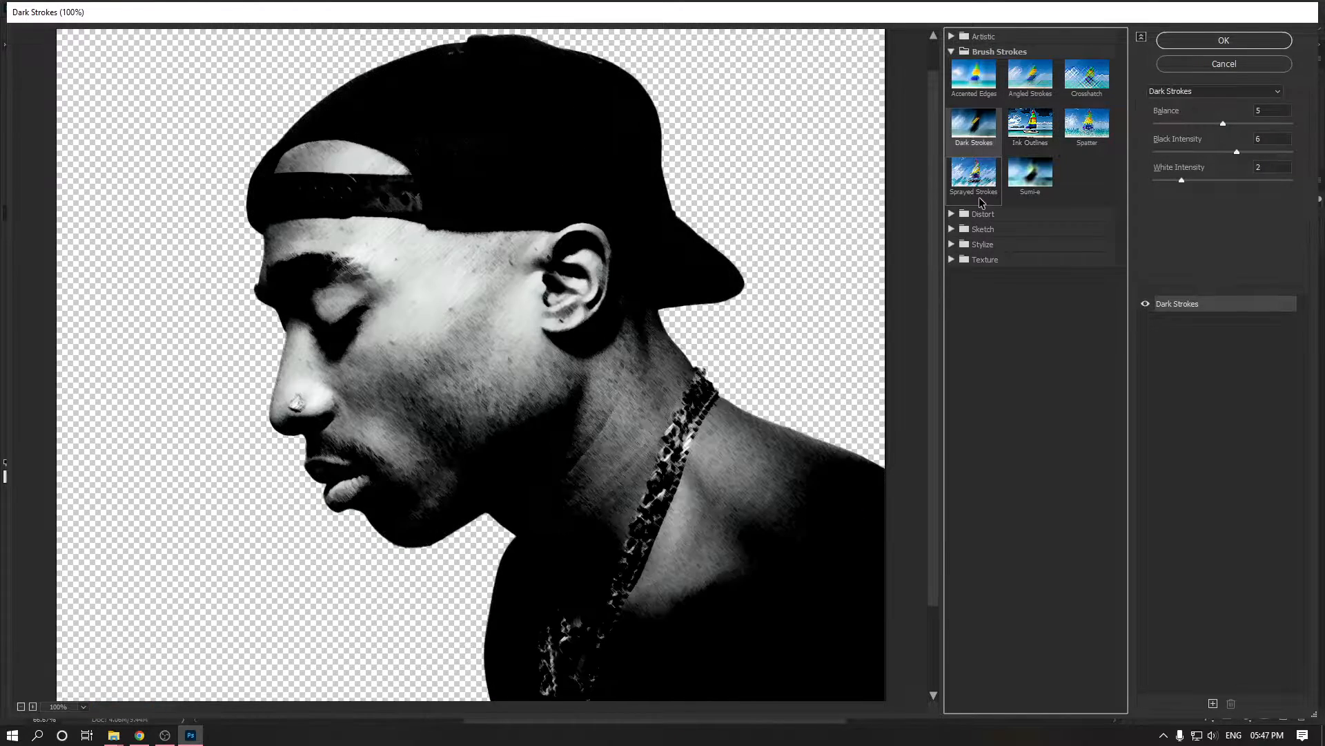
{"action": "left_click", "coordinate": [974, 172]}
{"action": "left_click", "coordinate": [1030, 172]}
{"action": "left_click", "coordinate": [952, 52]}
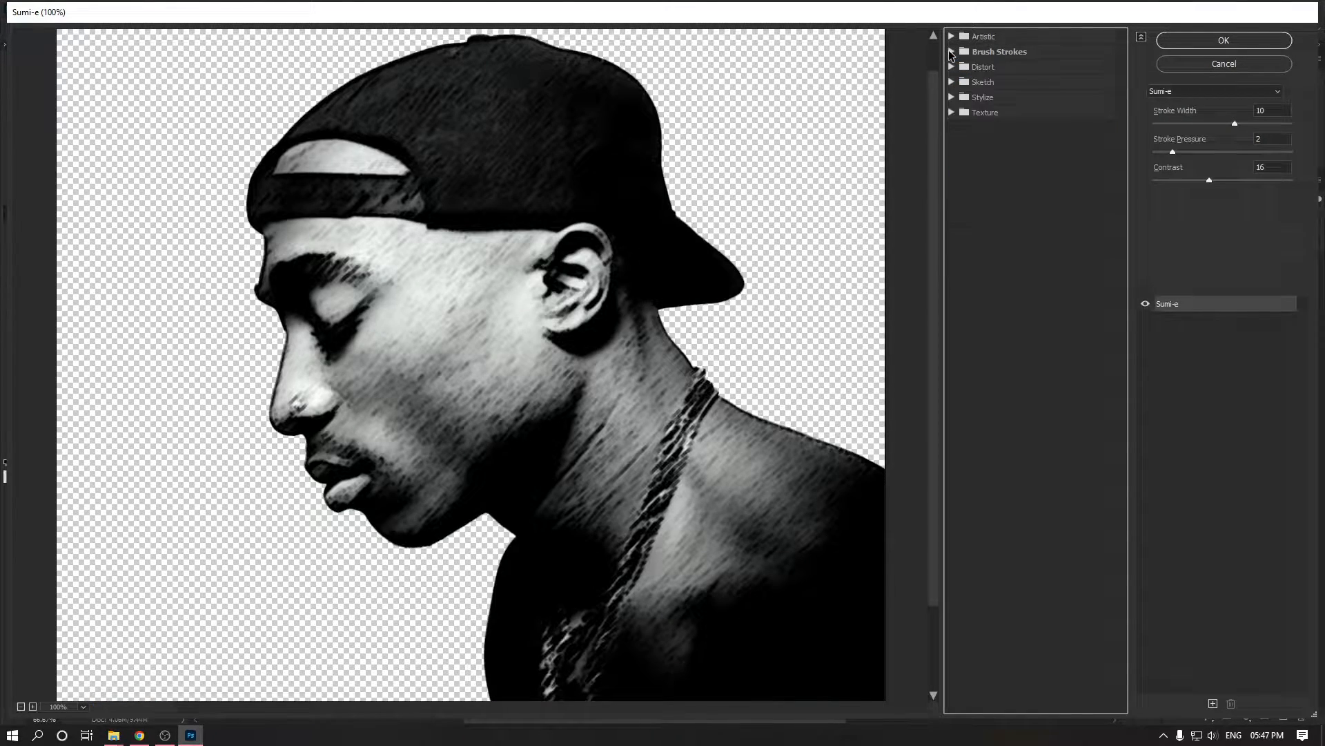
Step: Preview the Diffuse Glow and Glass filters from the Distort category on the portrait
{"action": "left_click", "coordinate": [952, 67]}
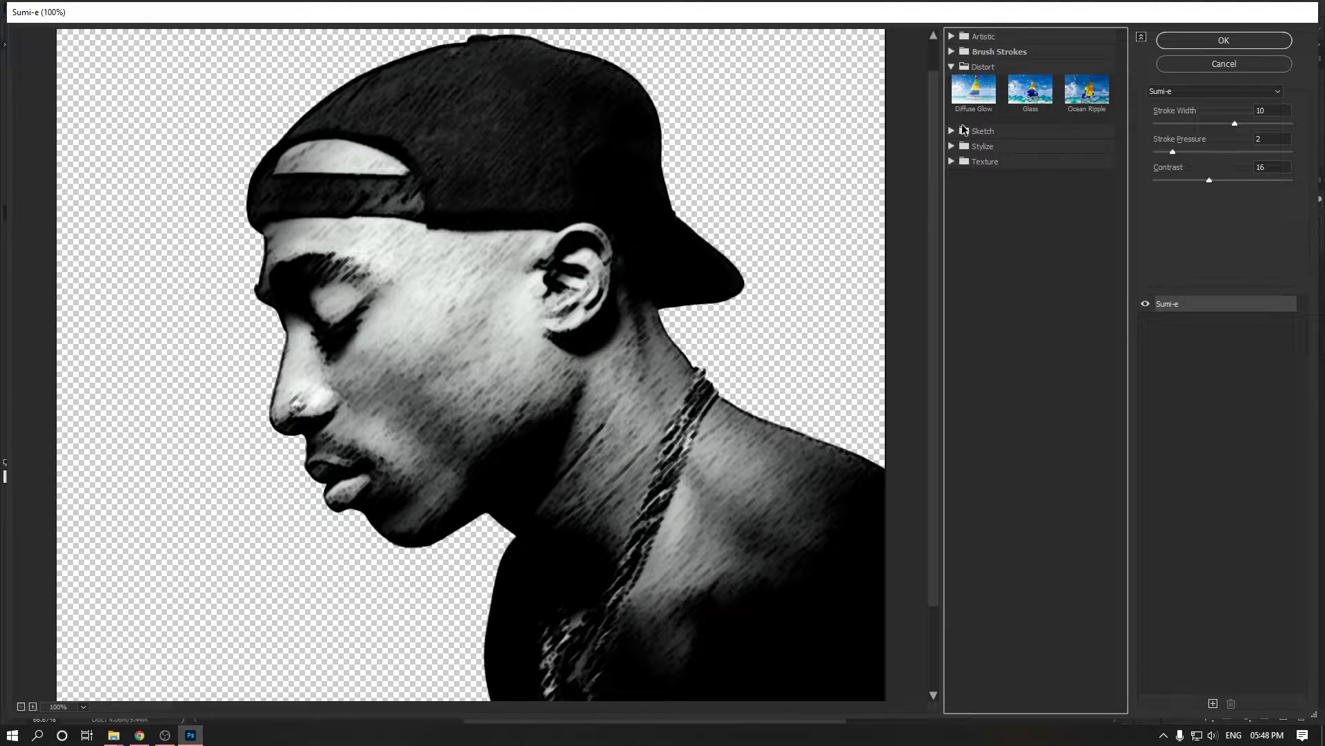
{"action": "left_click", "coordinate": [983, 103]}
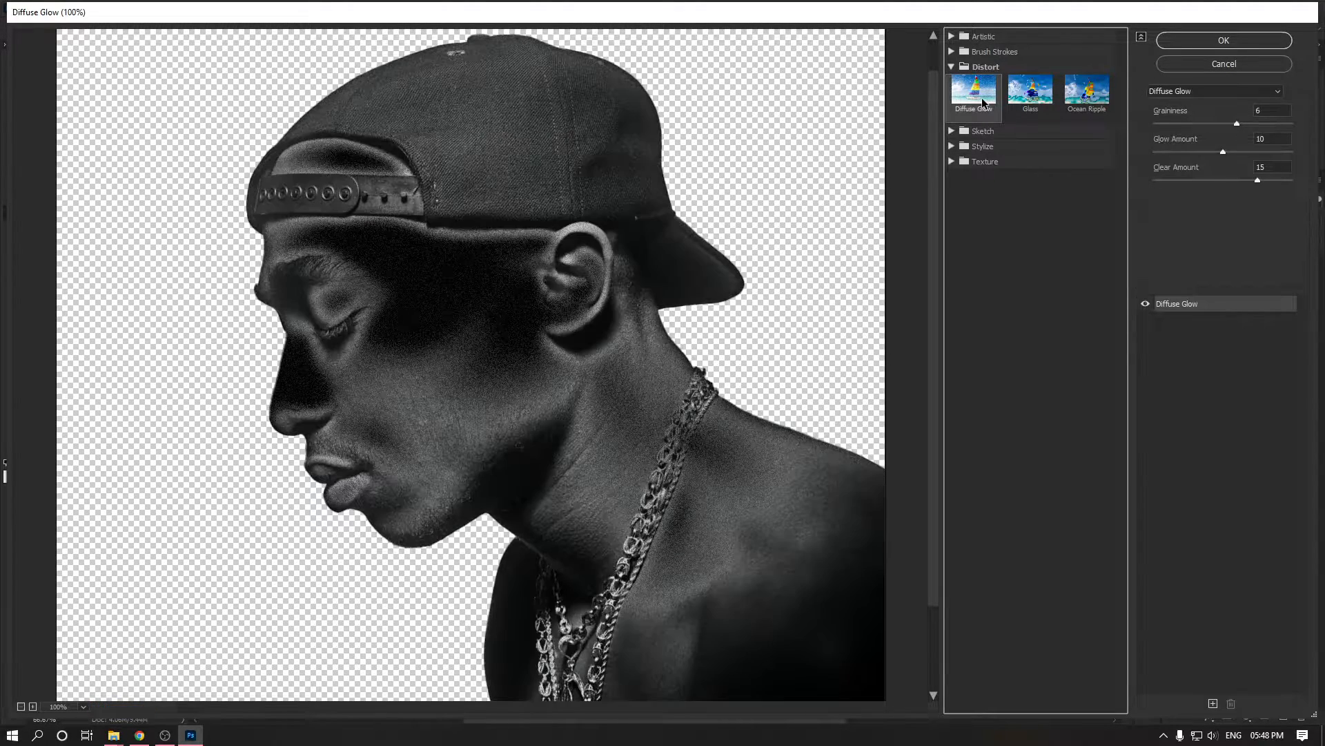
{"action": "left_click", "coordinate": [1023, 108]}
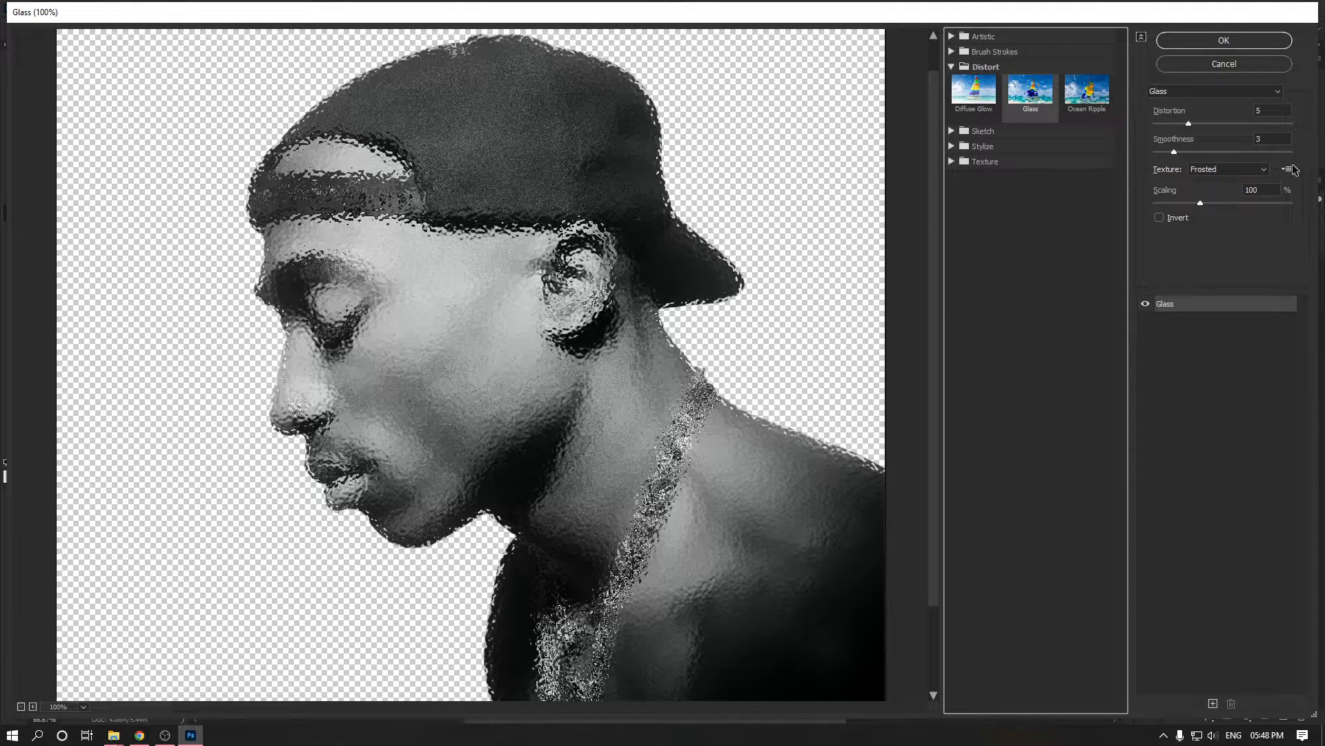
Step: Compare Glass Distortion values, including 10, 3 and 8, and preview Ocean Ripple as the last Distort filter
{"action": "left_click", "coordinate": [1222, 124]}
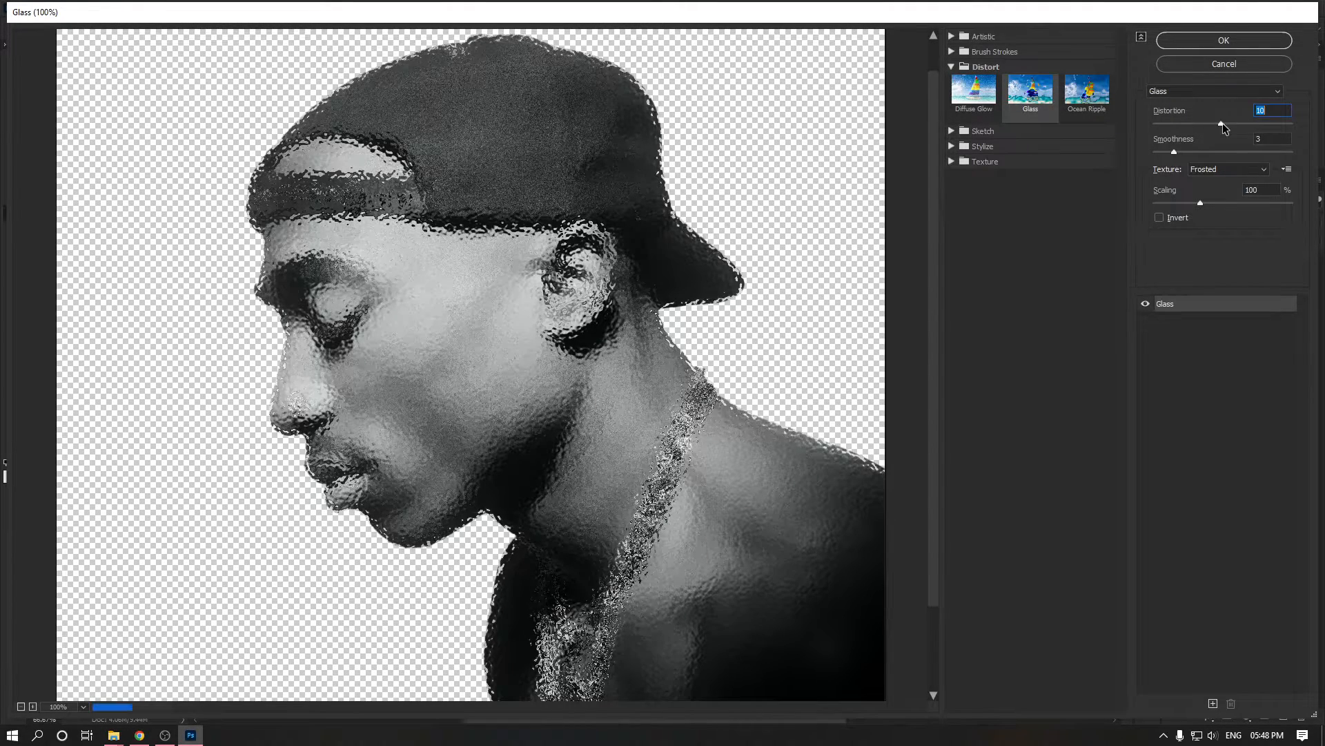
{"action": "left_click", "coordinate": [1174, 123]}
{"action": "left_click", "coordinate": [1153, 125]}
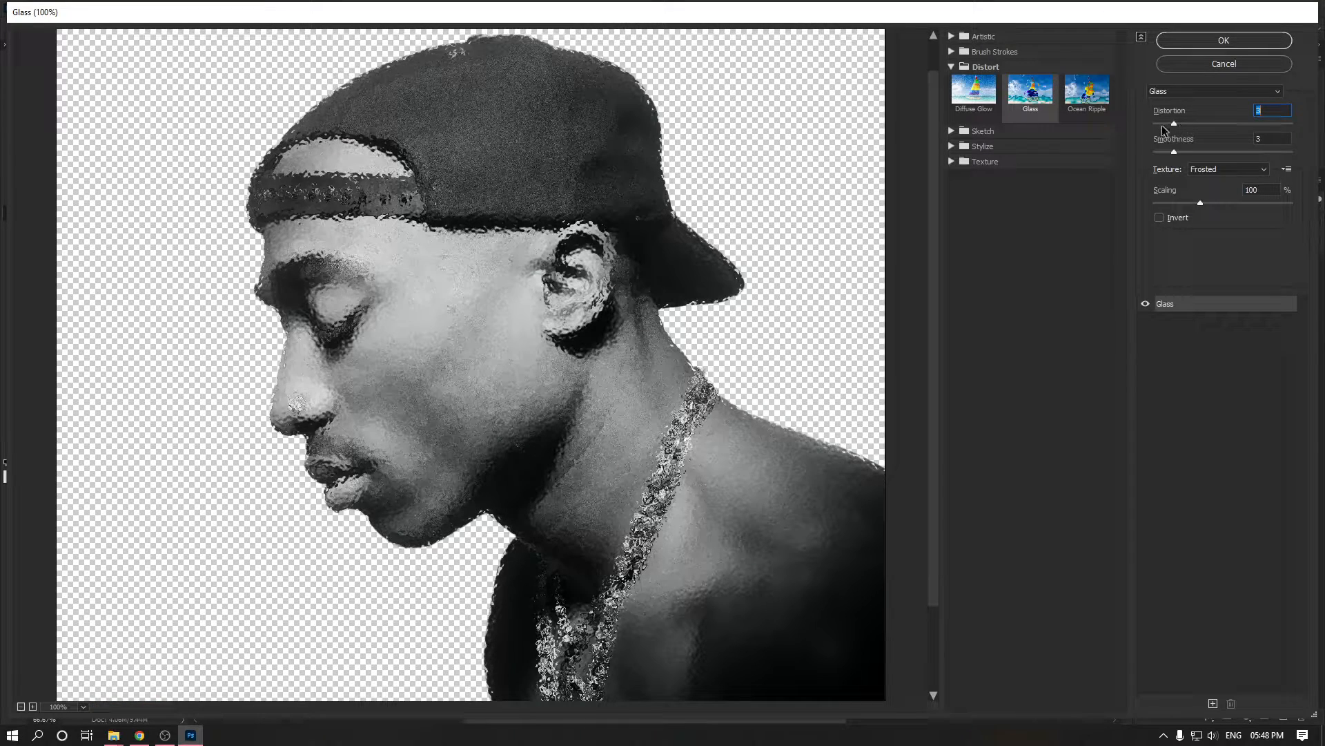
{"action": "left_click", "coordinate": [1208, 124]}
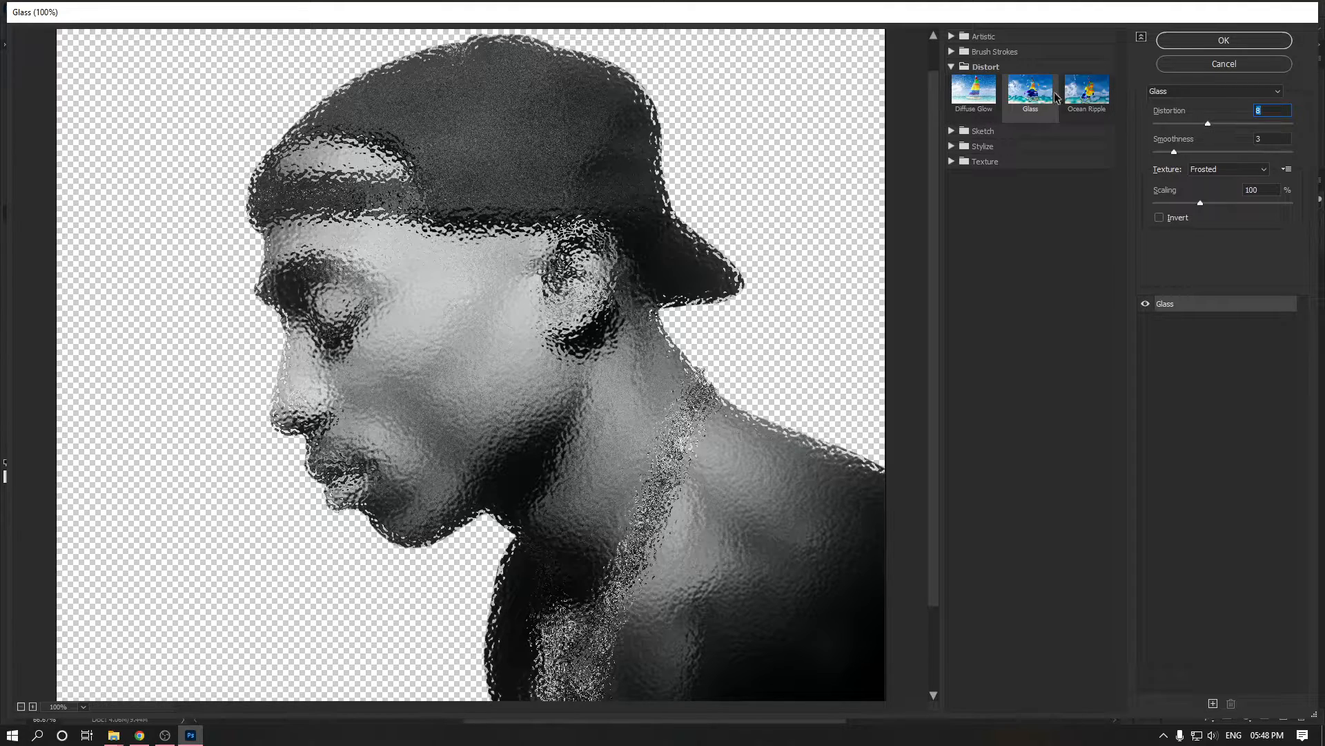
{"action": "left_click", "coordinate": [1086, 93]}
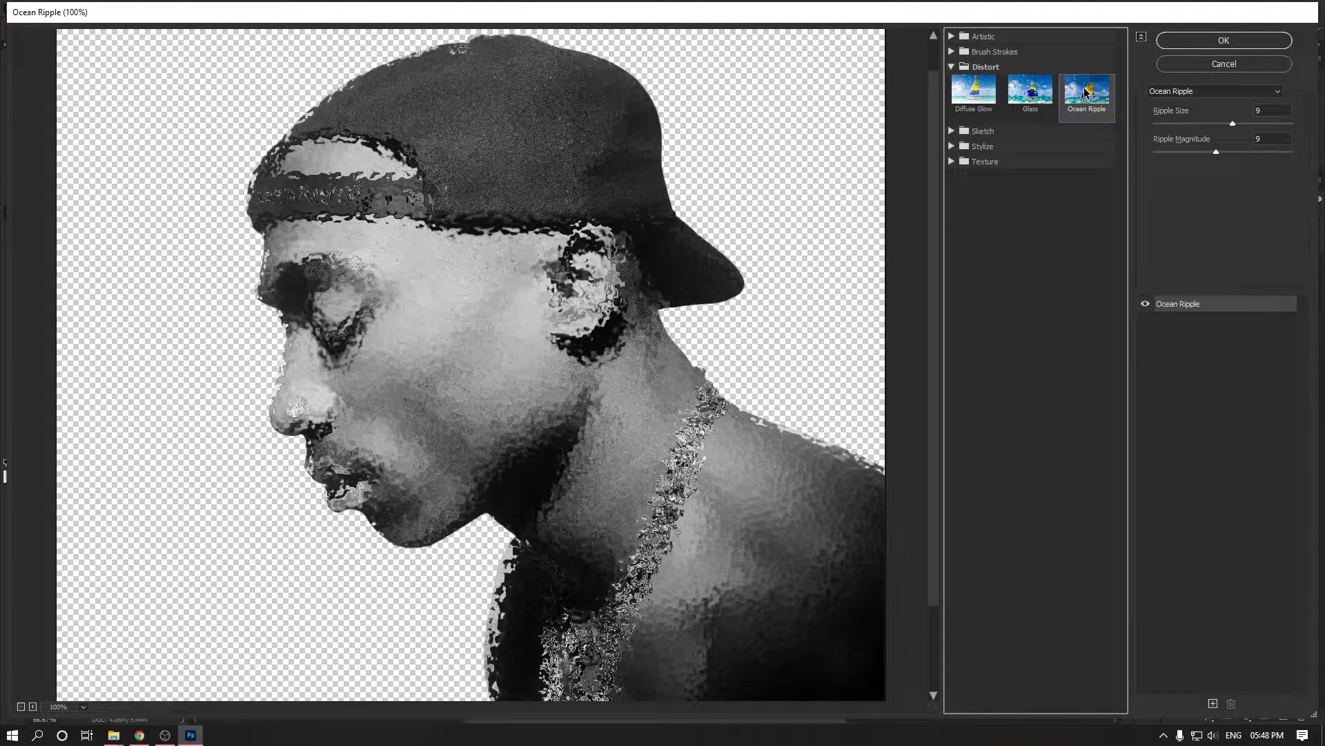
{"action": "left_click", "coordinate": [952, 66]}
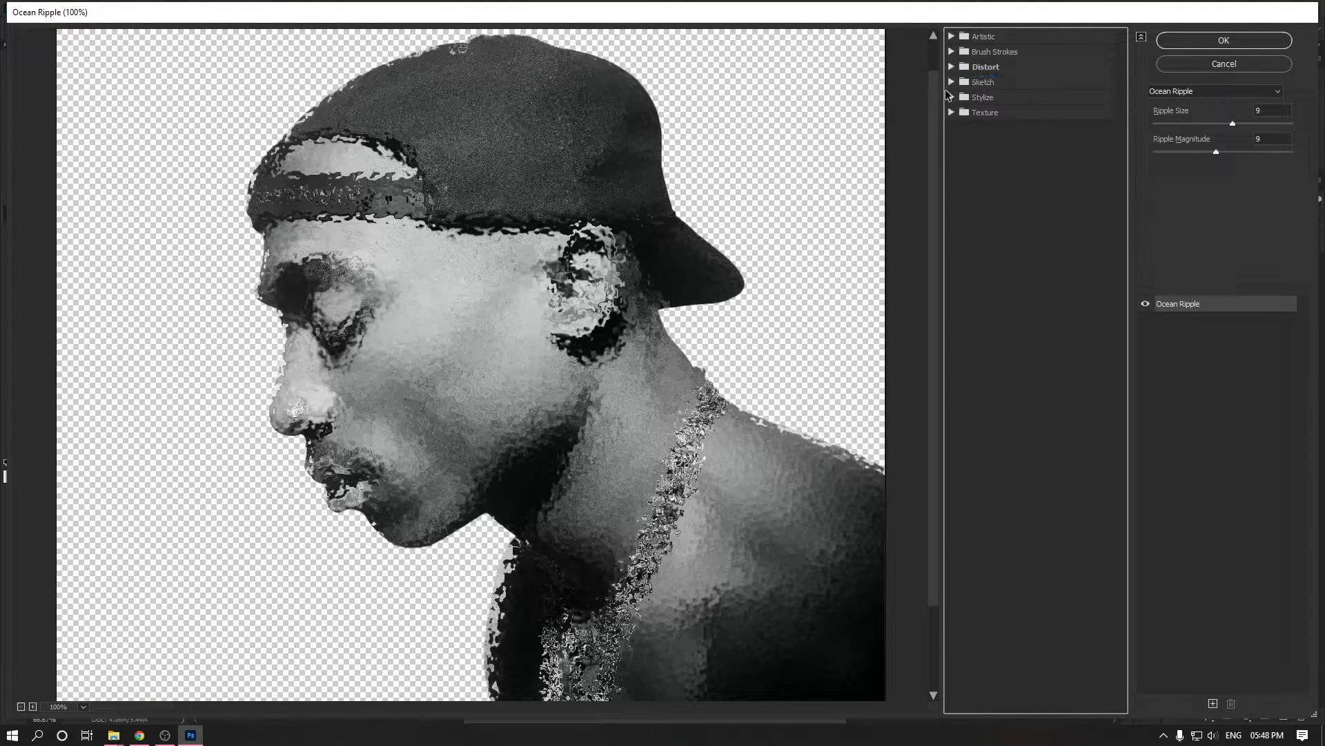
Step: Preview the Sketch filters Bas Relief, Conté Crayon and Chrome on the portrait, ending on Bas Relief
{"action": "left_click", "coordinate": [952, 82]}
{"action": "left_click", "coordinate": [975, 113]}
{"action": "left_click", "coordinate": [1032, 168]}
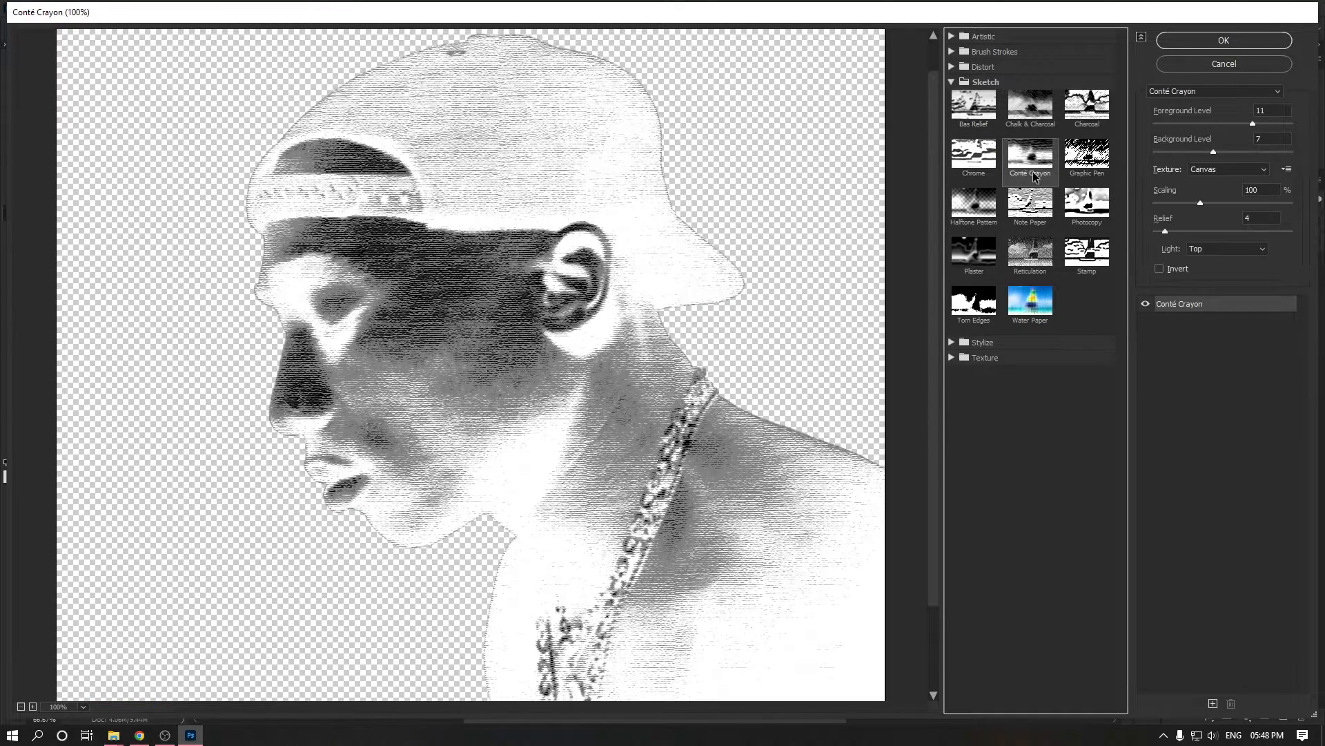
{"action": "left_click", "coordinate": [964, 160]}
{"action": "left_click", "coordinate": [977, 108]}
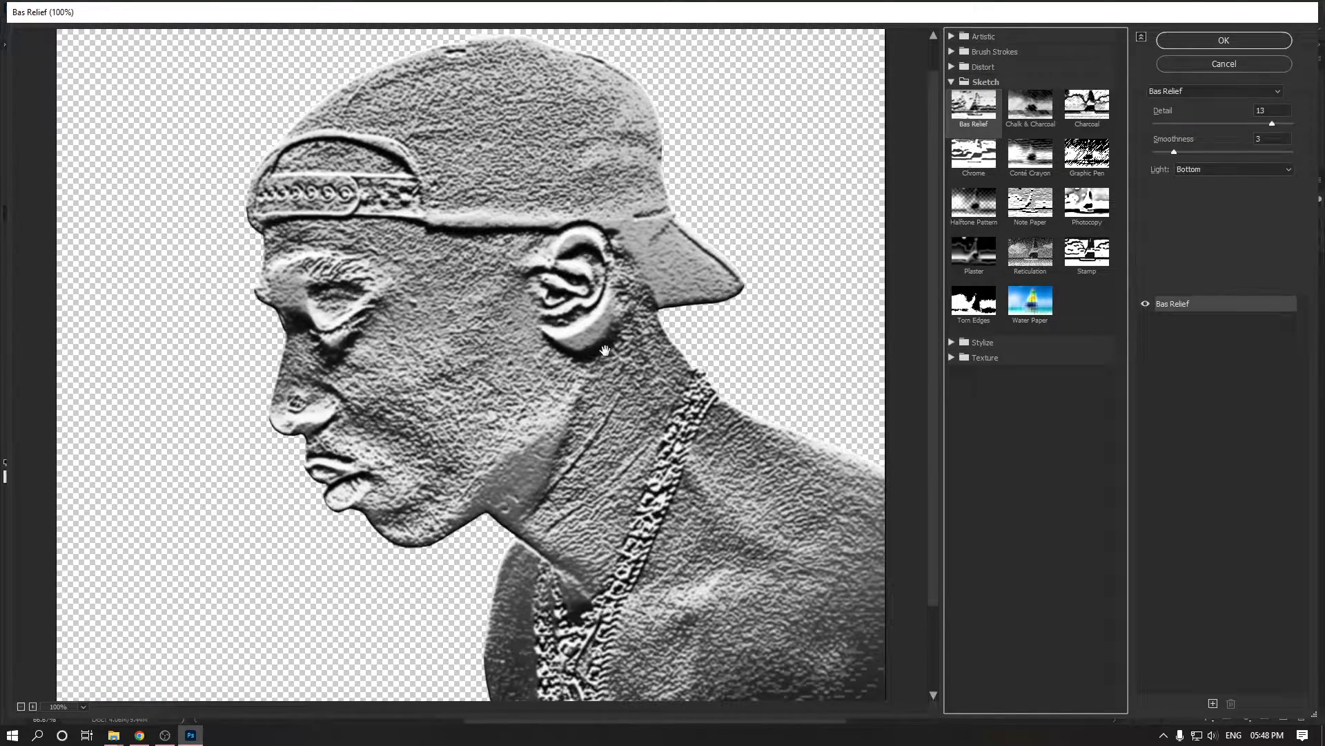
Step: Try the Chrome filter with Detail 7, and preview the Plaster filter
{"action": "left_click", "coordinate": [970, 156]}
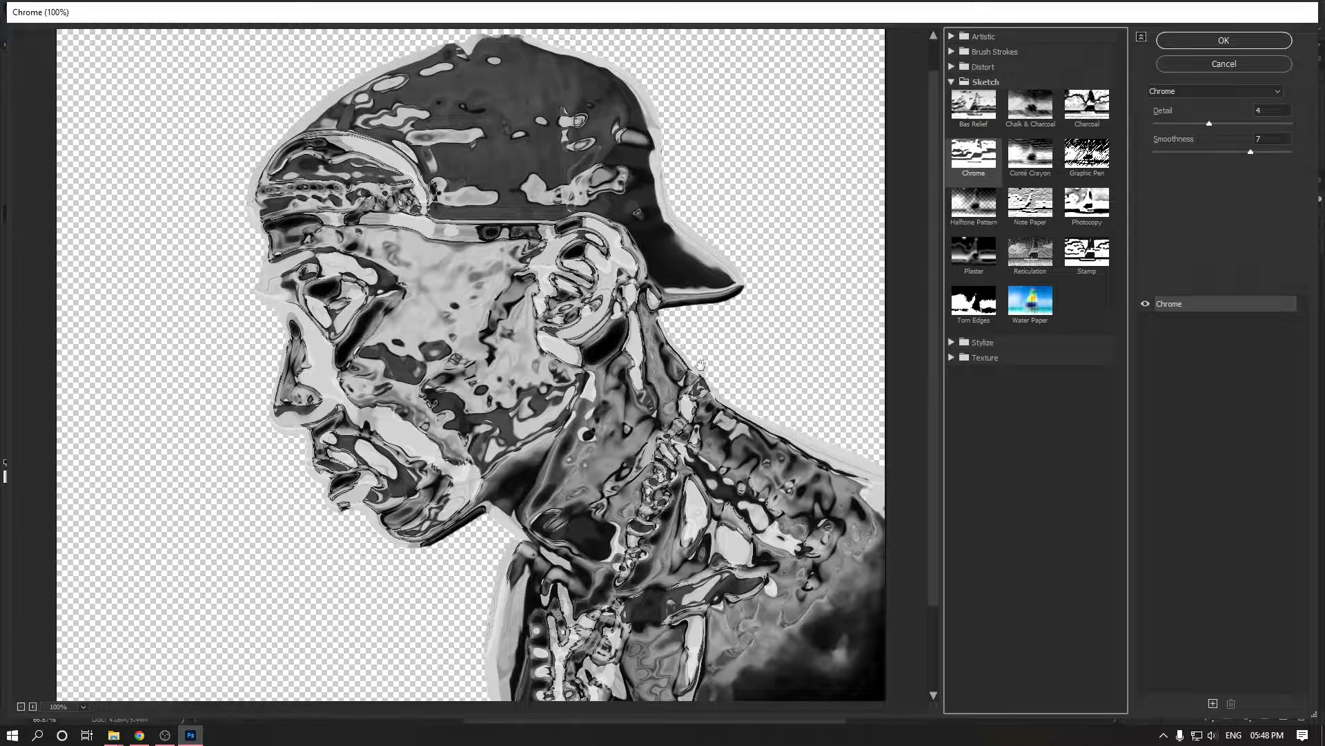
{"action": "left_click_drag", "start_coordinate": [1180, 129], "coordinate": [1252, 122]}
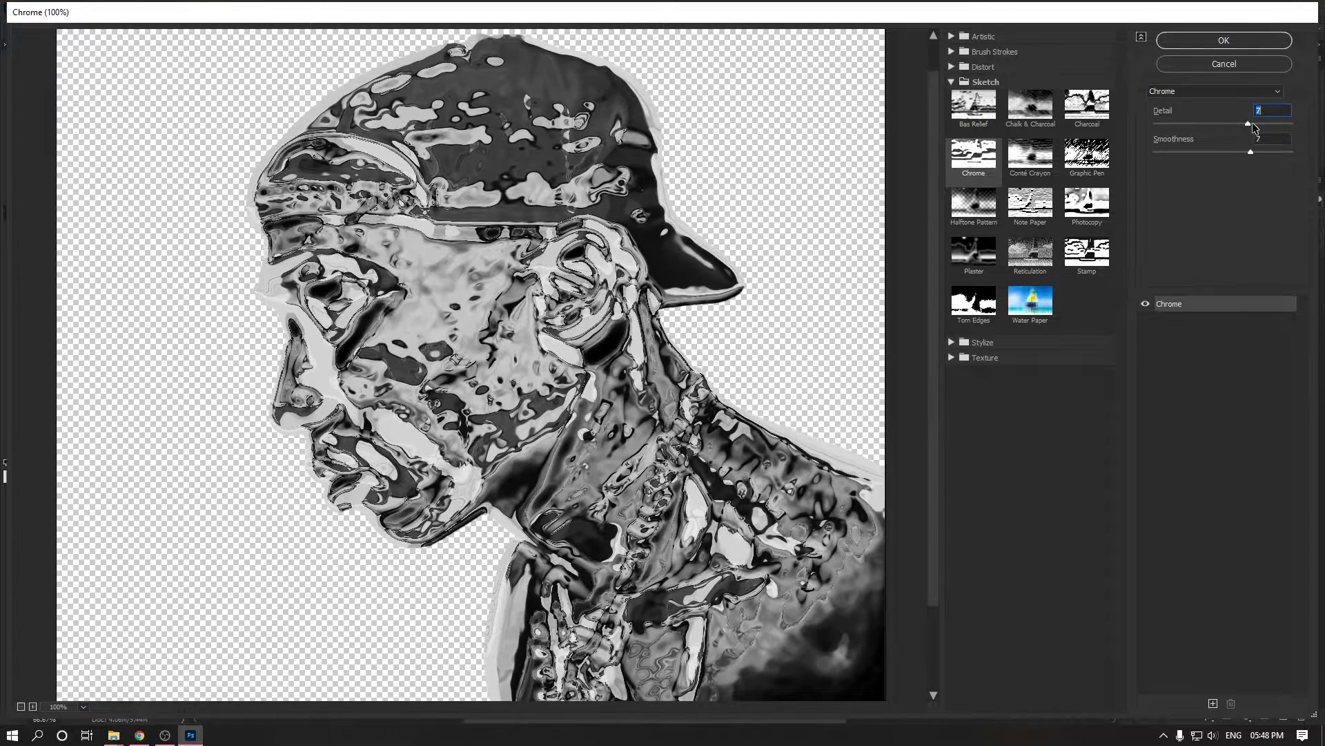
{"action": "left_click", "coordinate": [972, 258]}
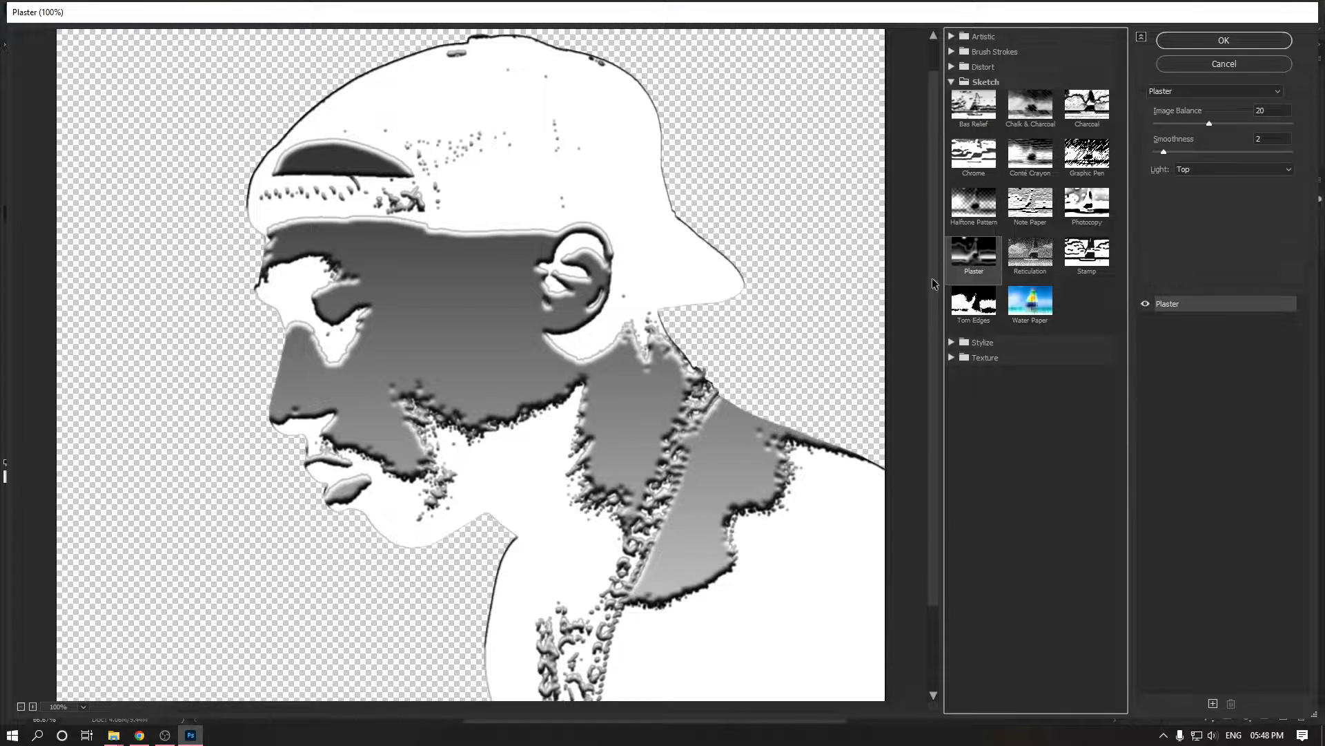
Step: Preview the Glowing Edges filter from the Stylize category on the portrait
{"action": "left_click", "coordinate": [951, 83]}
{"action": "left_click", "coordinate": [951, 97]}
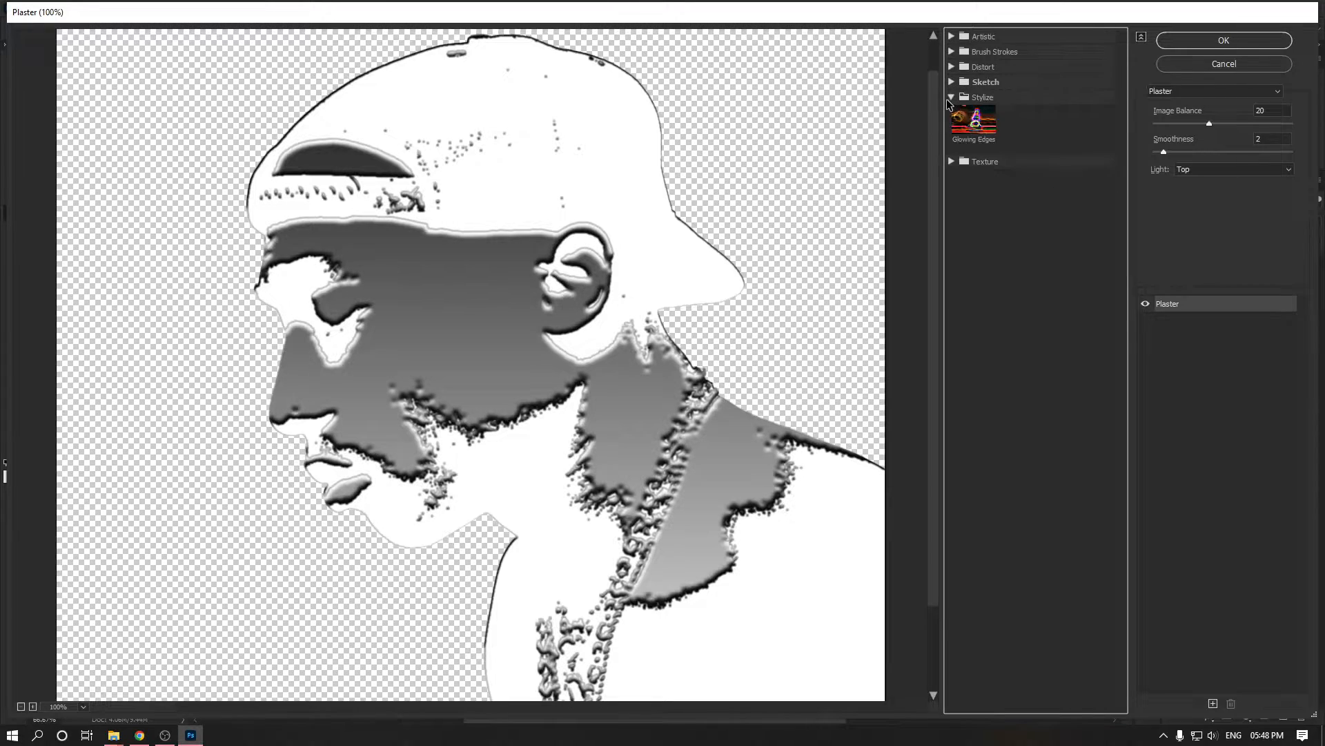
{"action": "left_click", "coordinate": [974, 121]}
{"action": "left_click", "coordinate": [952, 98]}
Step: Preview the Texture filters Craquelure, Grain and Mosaic Tiles on the portrait
{"action": "left_click", "coordinate": [952, 112]}
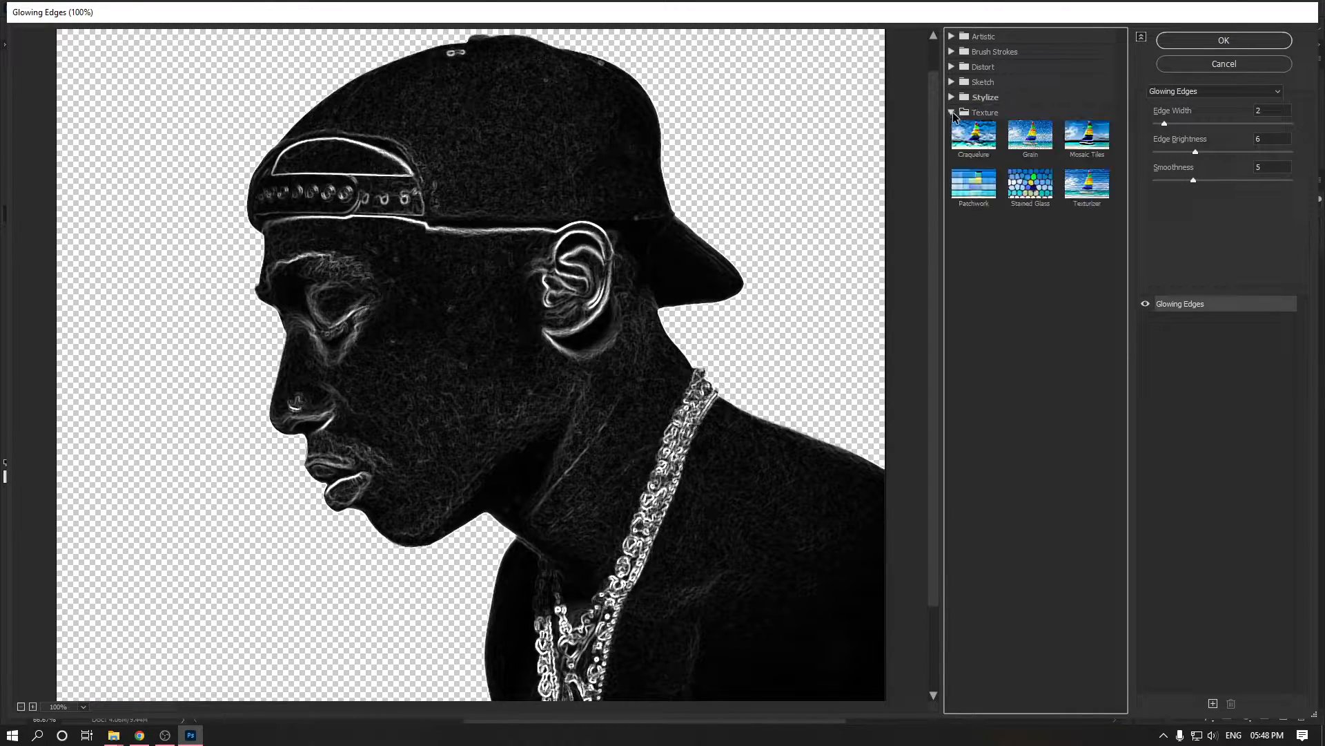
{"action": "left_click", "coordinate": [974, 135]}
{"action": "left_click", "coordinate": [1030, 138]}
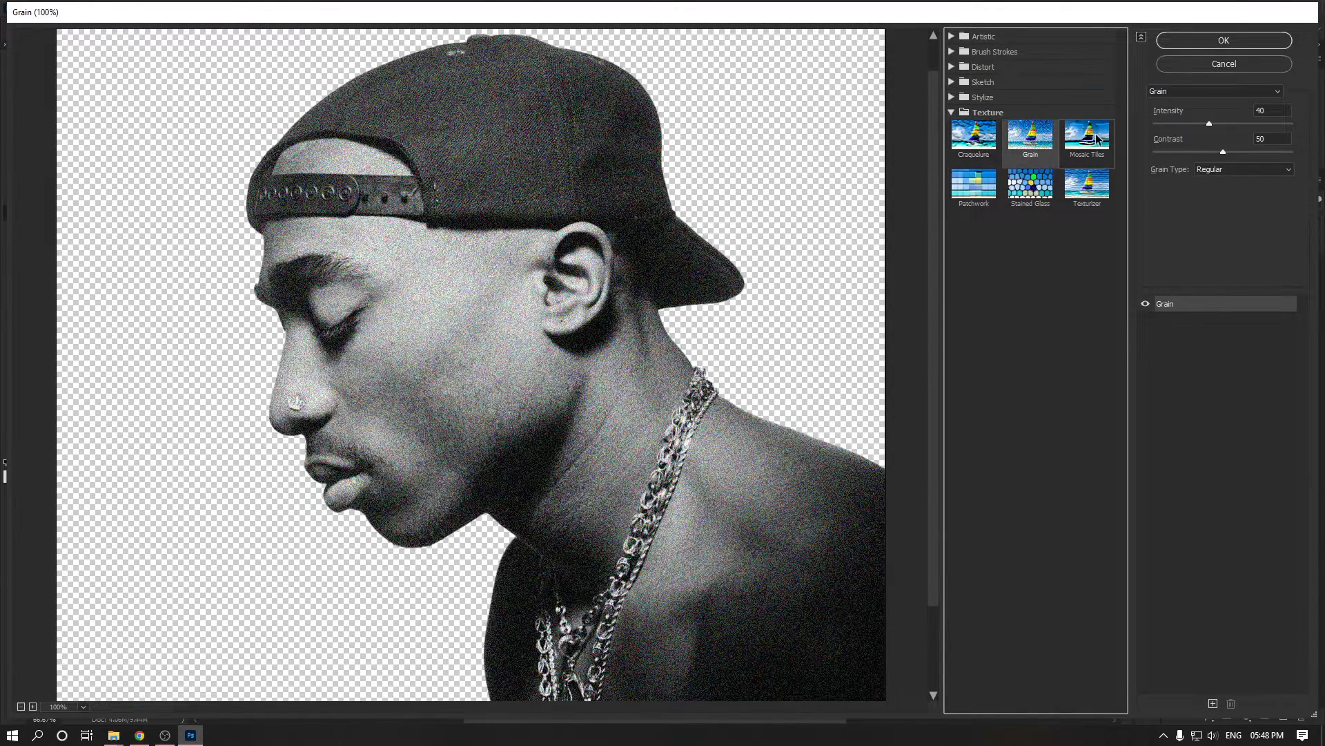
{"action": "left_click", "coordinate": [1097, 138]}
{"action": "left_click", "coordinate": [1043, 143]}
Step: Try the Patchwork filter with Square Size 8, comparing Relief values of 3 and 23
{"action": "left_click", "coordinate": [973, 185]}
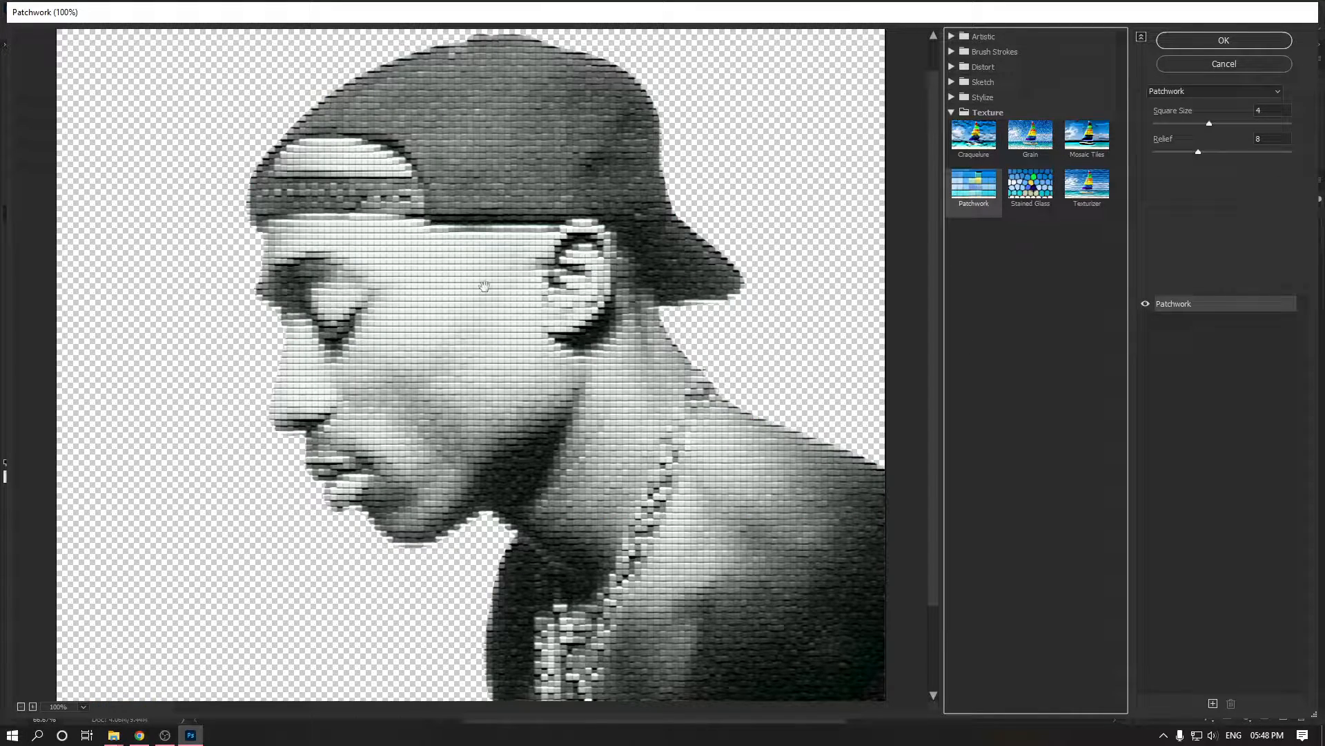
{"action": "left_click_drag", "start_coordinate": [1240, 124], "coordinate": [1269, 124]}
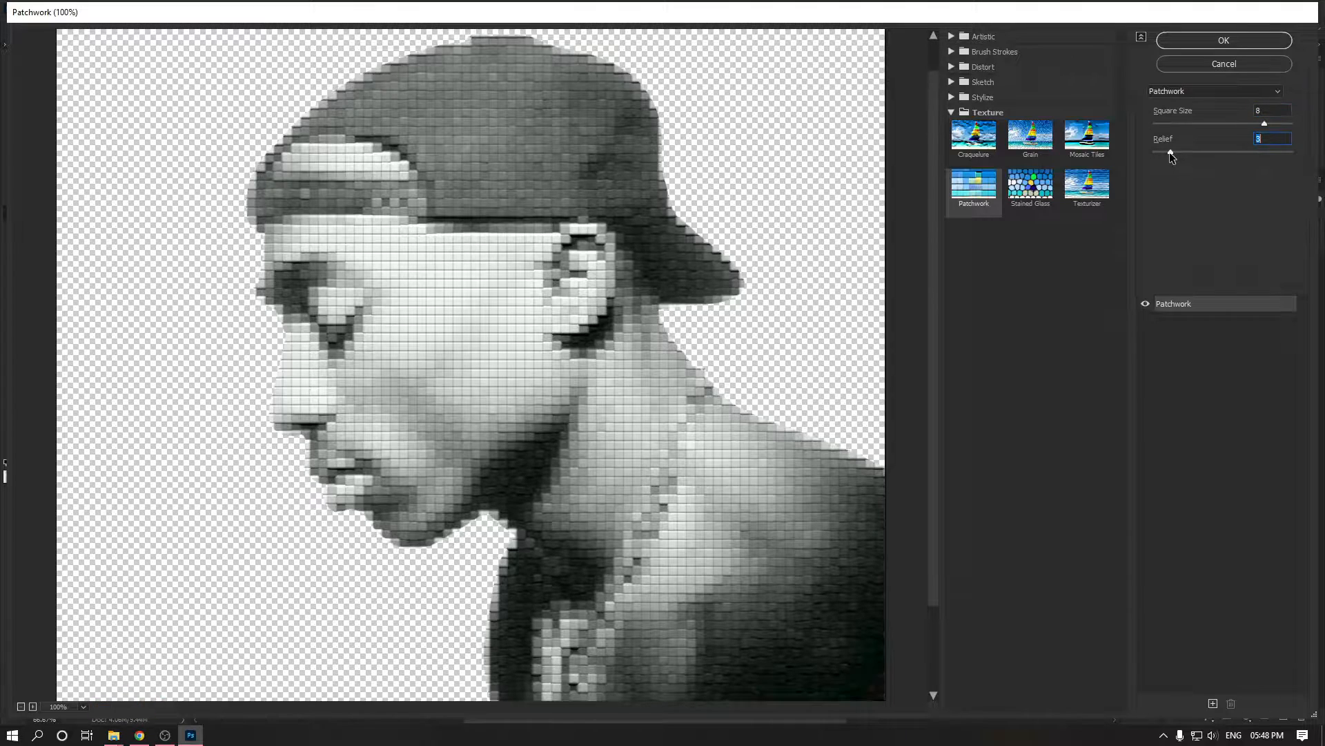
{"action": "left_click_drag", "start_coordinate": [1198, 151], "coordinate": [1281, 152]}
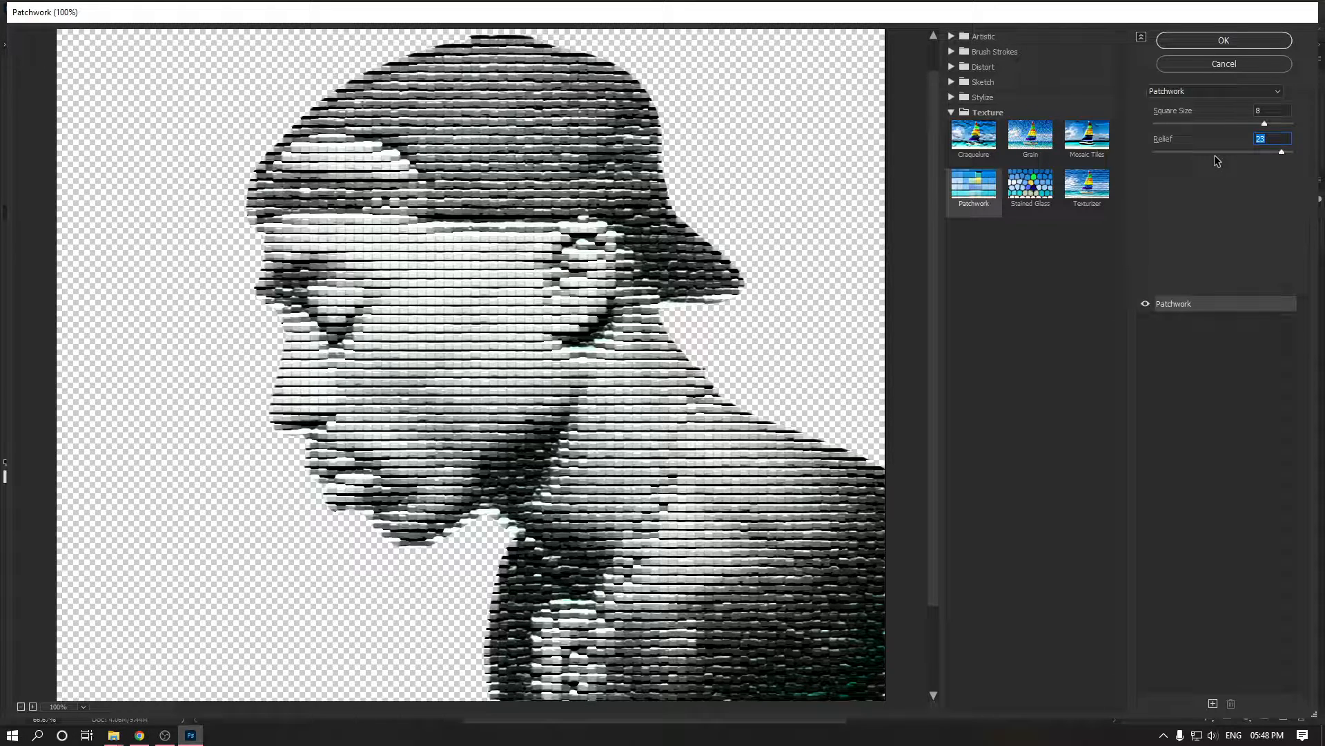
Step: Preview the Texturizer and Stained Glass filters, and leave the Filter Gallery without applying anything
{"action": "left_click", "coordinate": [1093, 193]}
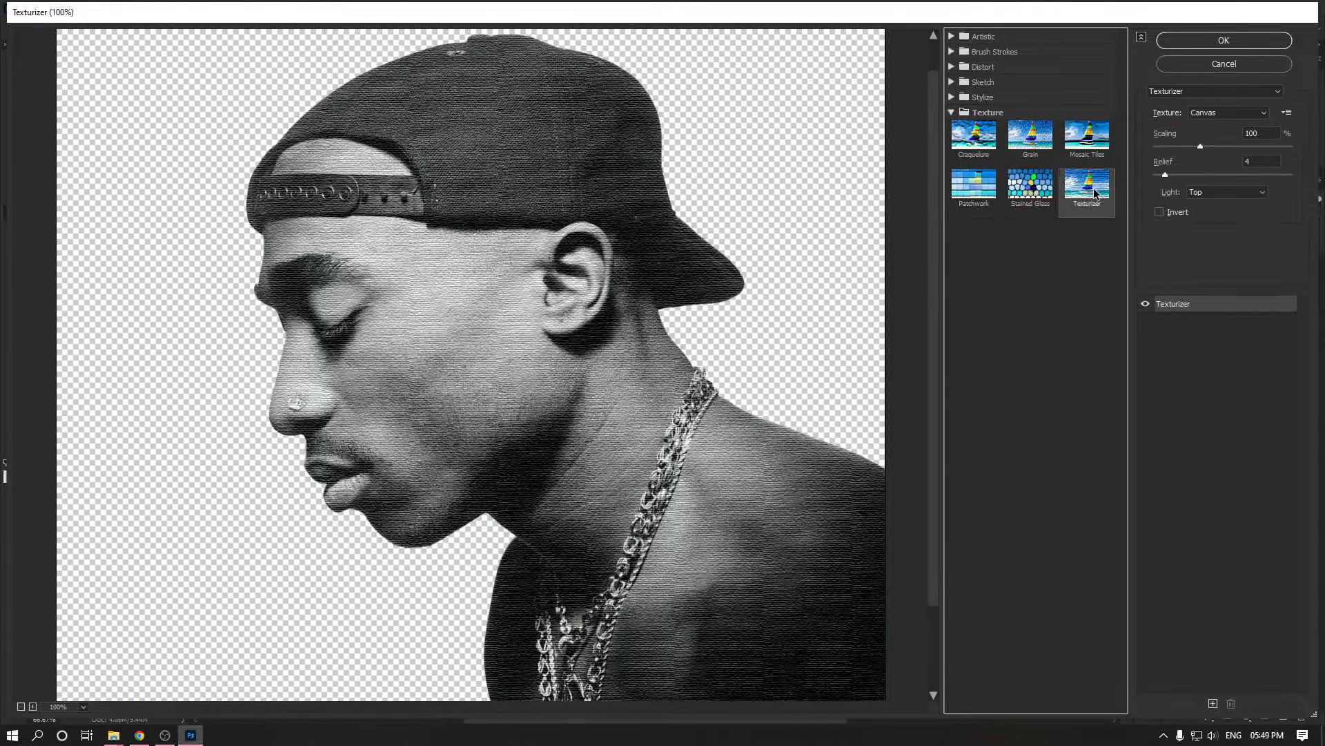
{"action": "left_click", "coordinate": [1031, 192]}
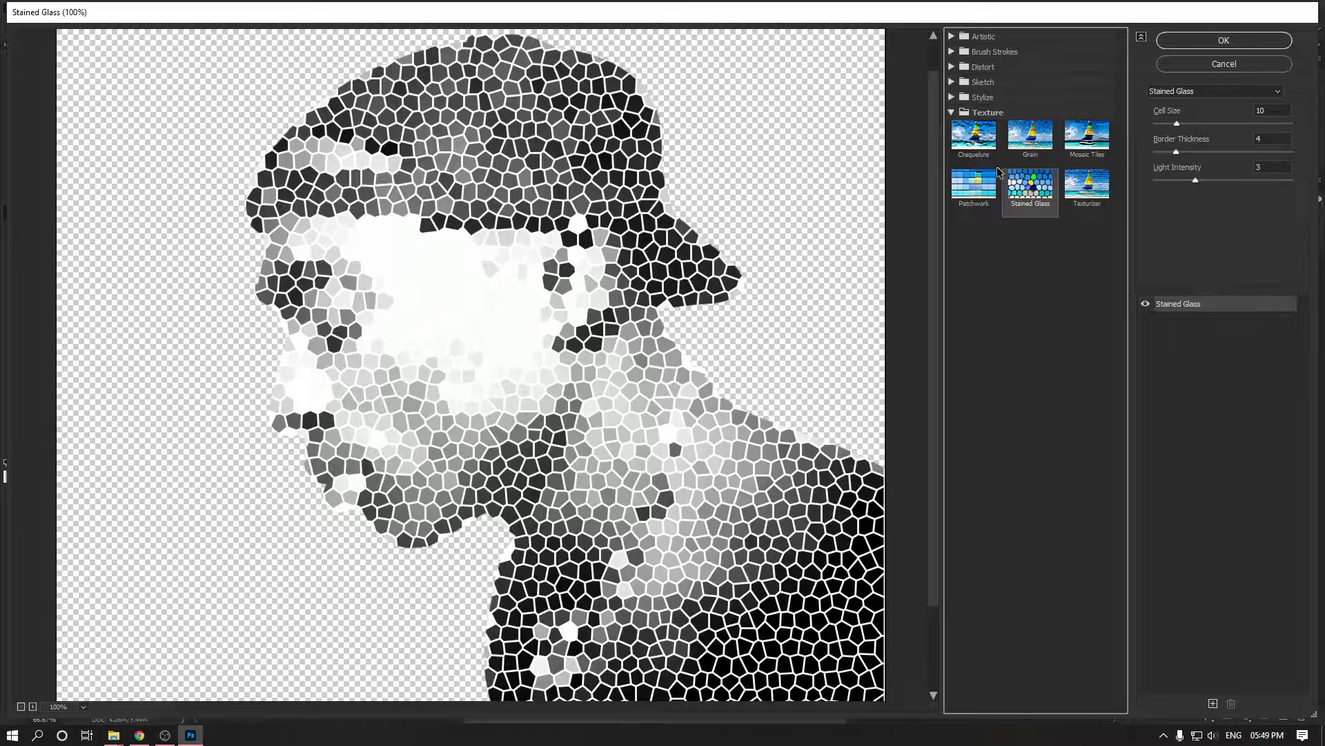
{"action": "left_click", "coordinate": [1227, 63]}
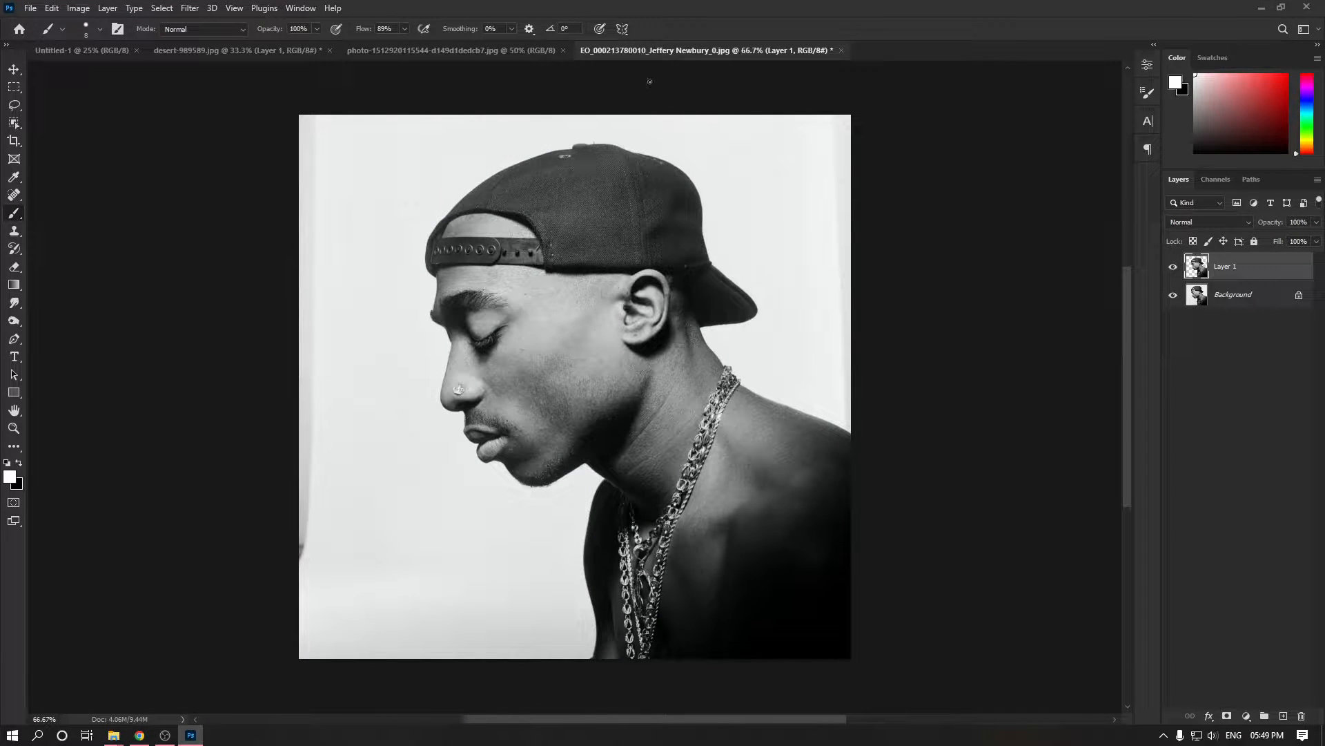
Step: Open the Camera Raw Filter on Layer 1 and show its Basic adjustments
{"action": "left_click", "coordinate": [190, 9]}
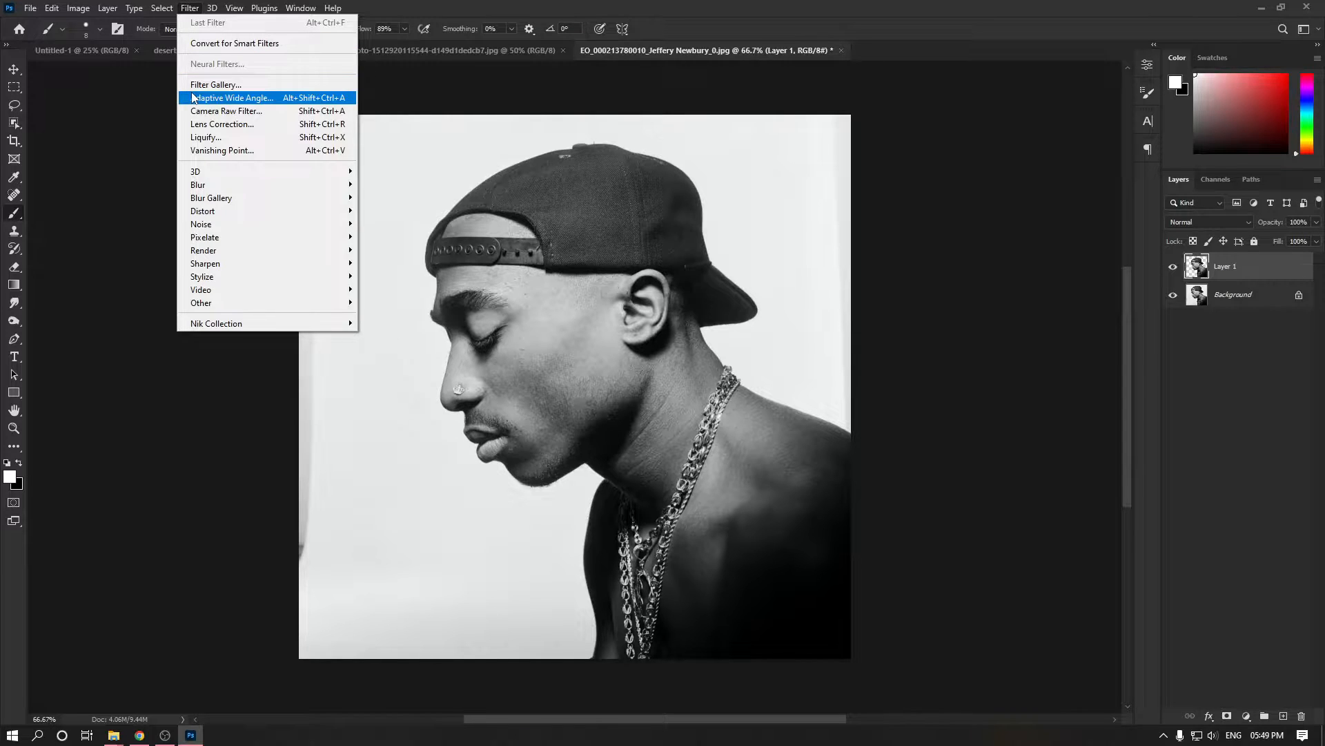
{"action": "left_click", "coordinate": [221, 114]}
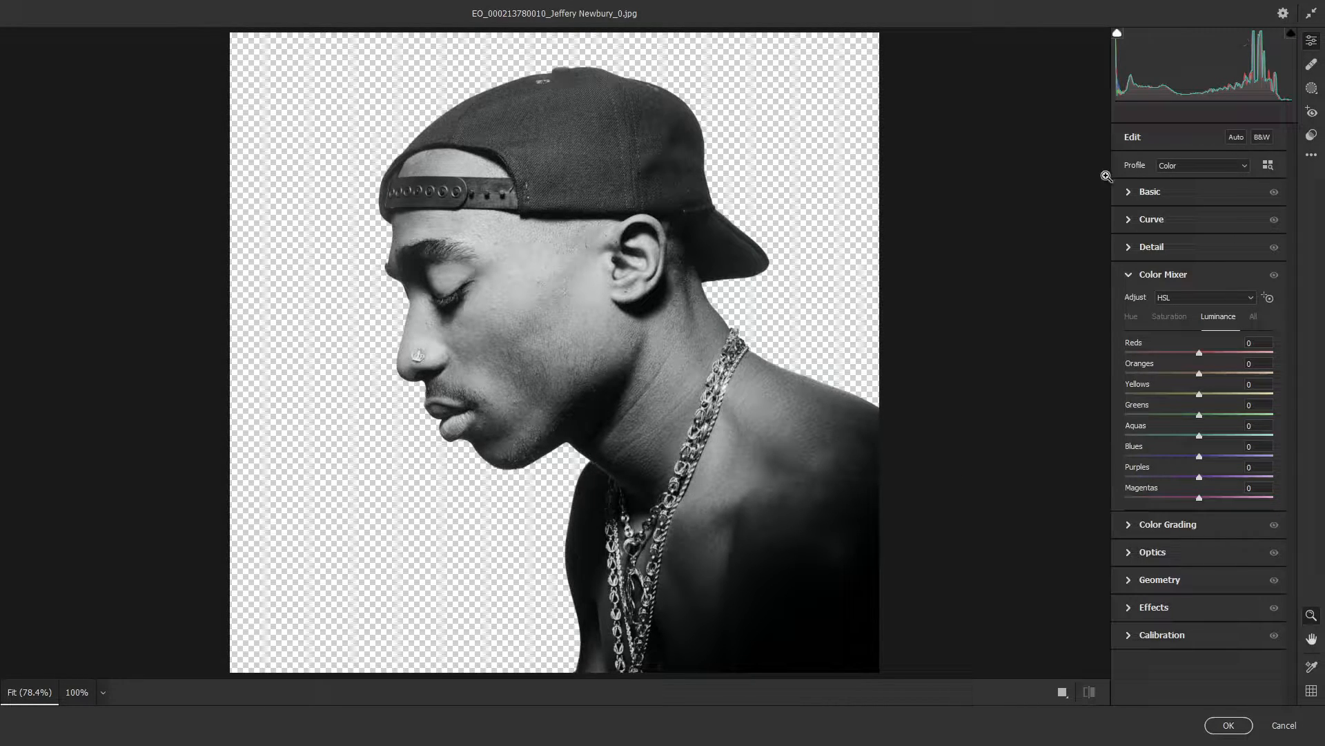
{"action": "left_click", "coordinate": [1146, 195]}
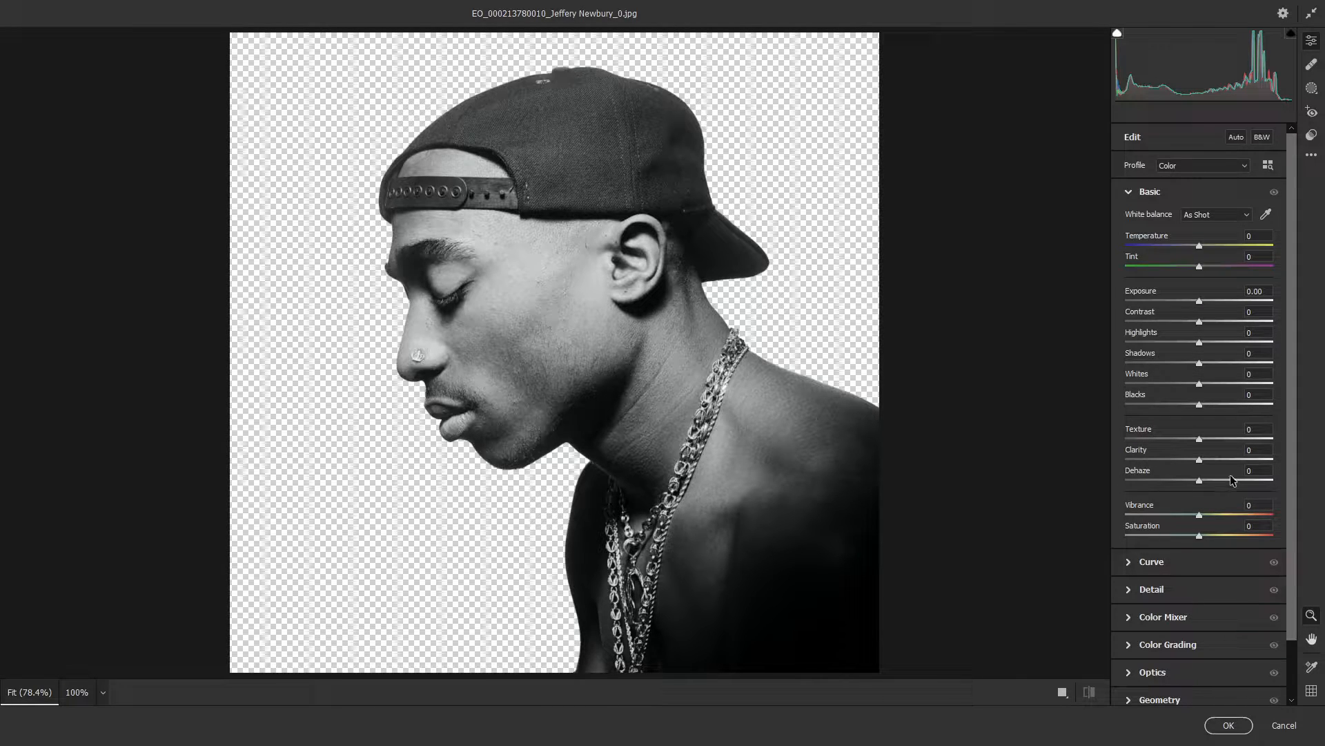
Step: Examine the Curve, Detail and Color Mixer adjustments of the Camera Raw Filter
{"action": "left_click", "coordinate": [1128, 193]}
{"action": "left_click", "coordinate": [1128, 219]}
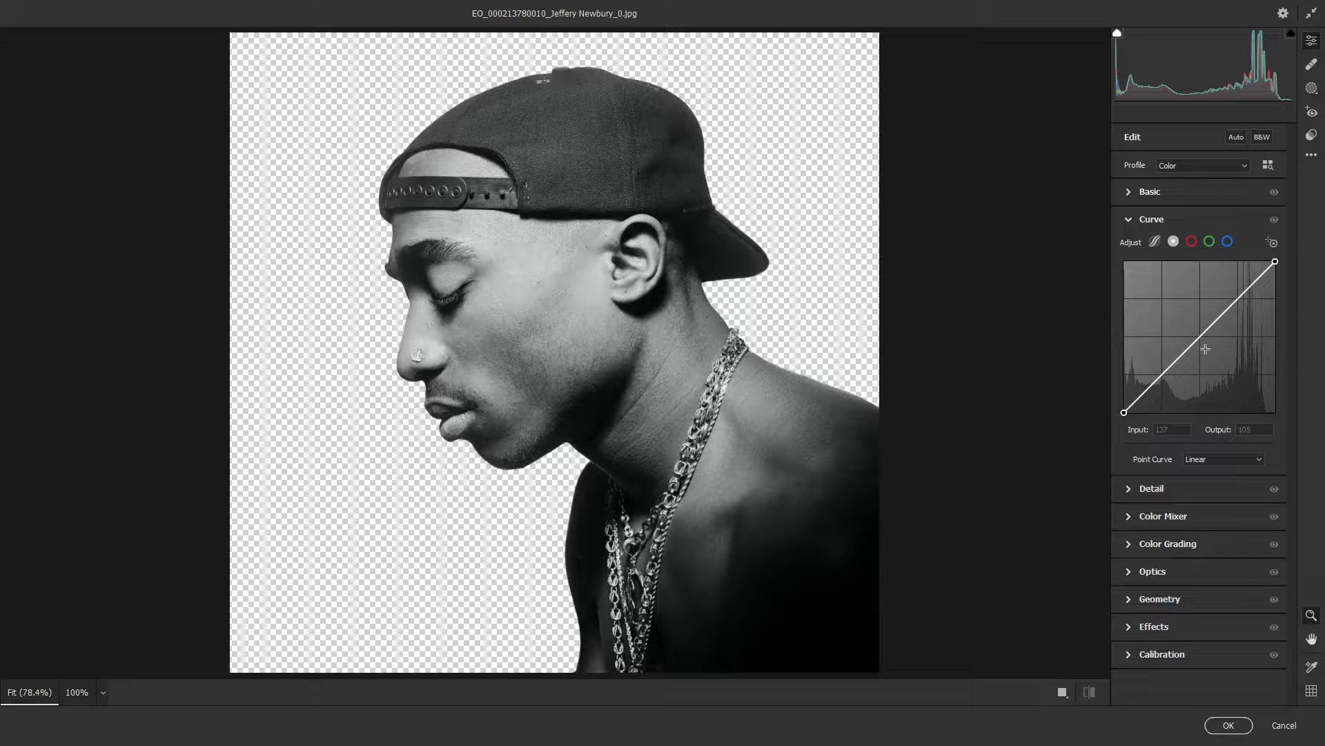
{"action": "left_click", "coordinate": [1132, 489]}
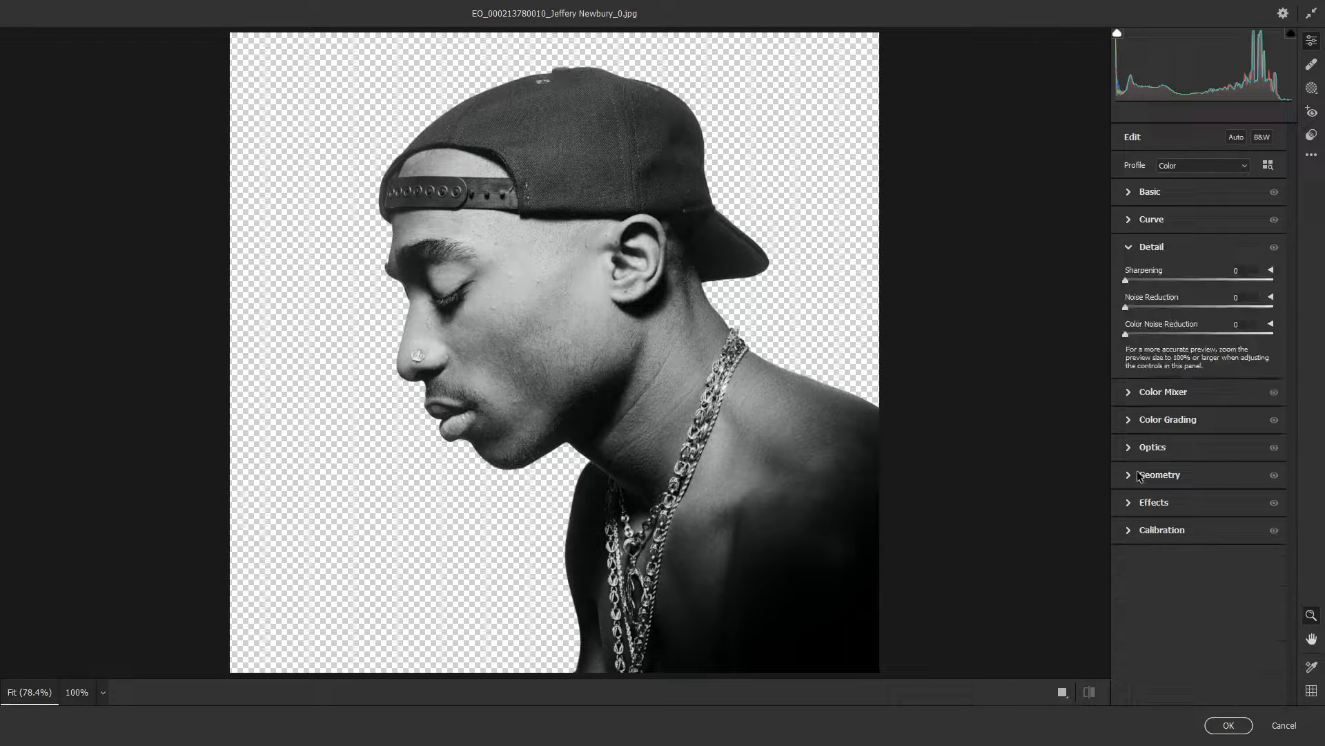
{"action": "left_click", "coordinate": [1142, 393]}
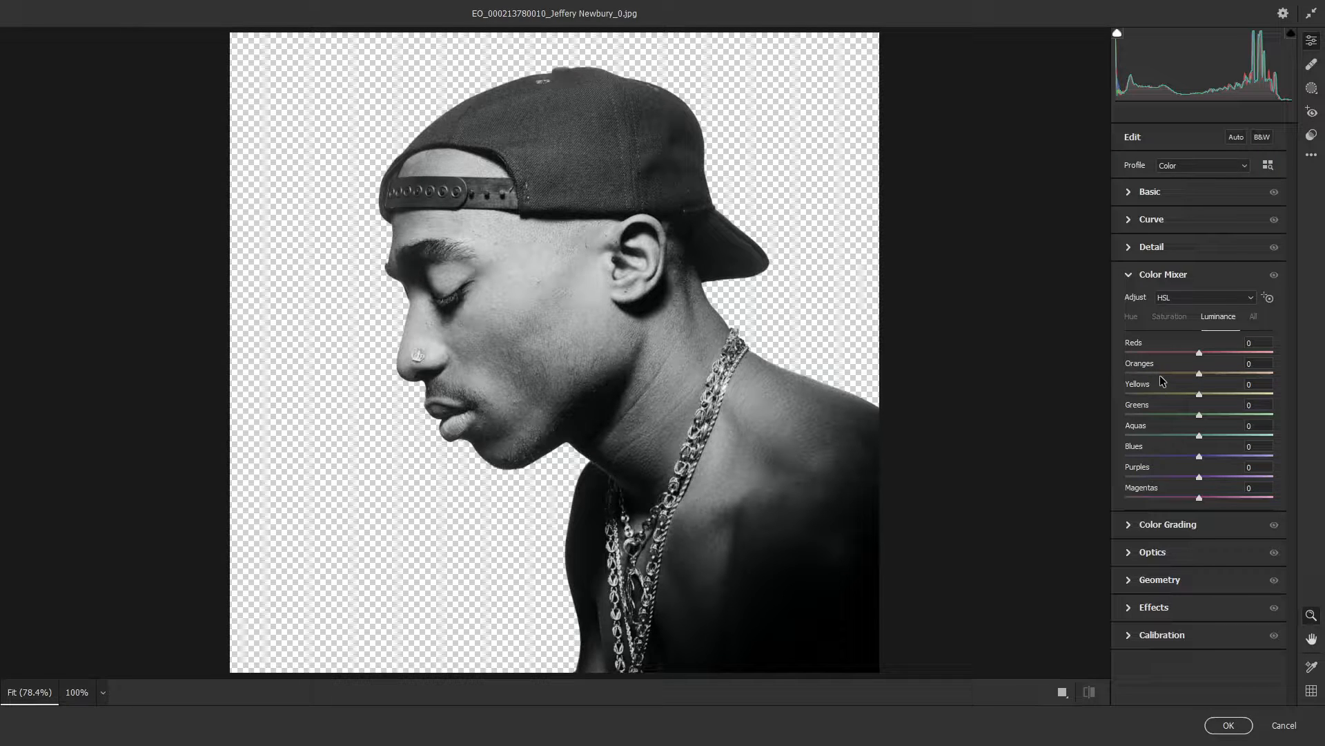
Step: Try a Reds hue of +21 in the Color Mixer, and discard the Camera Raw changes
{"action": "left_click", "coordinate": [1130, 319]}
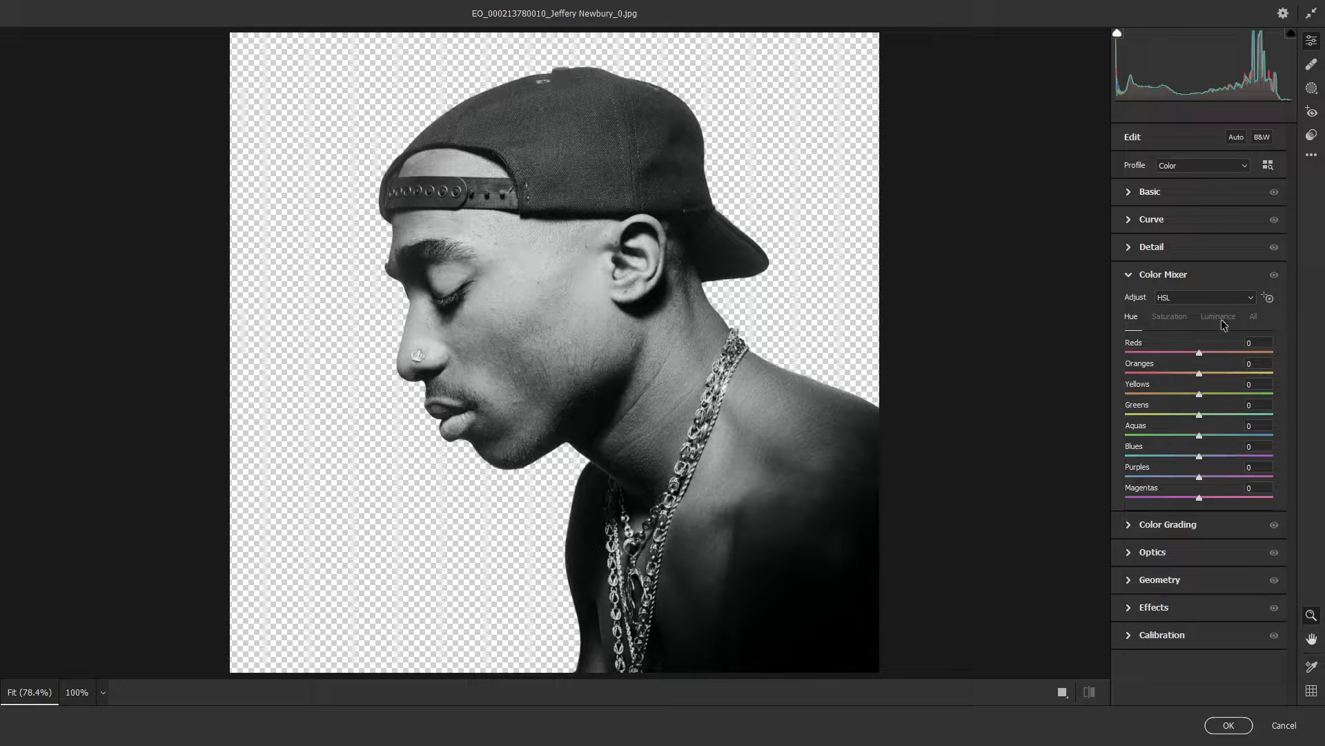
{"action": "left_click", "coordinate": [1203, 354]}
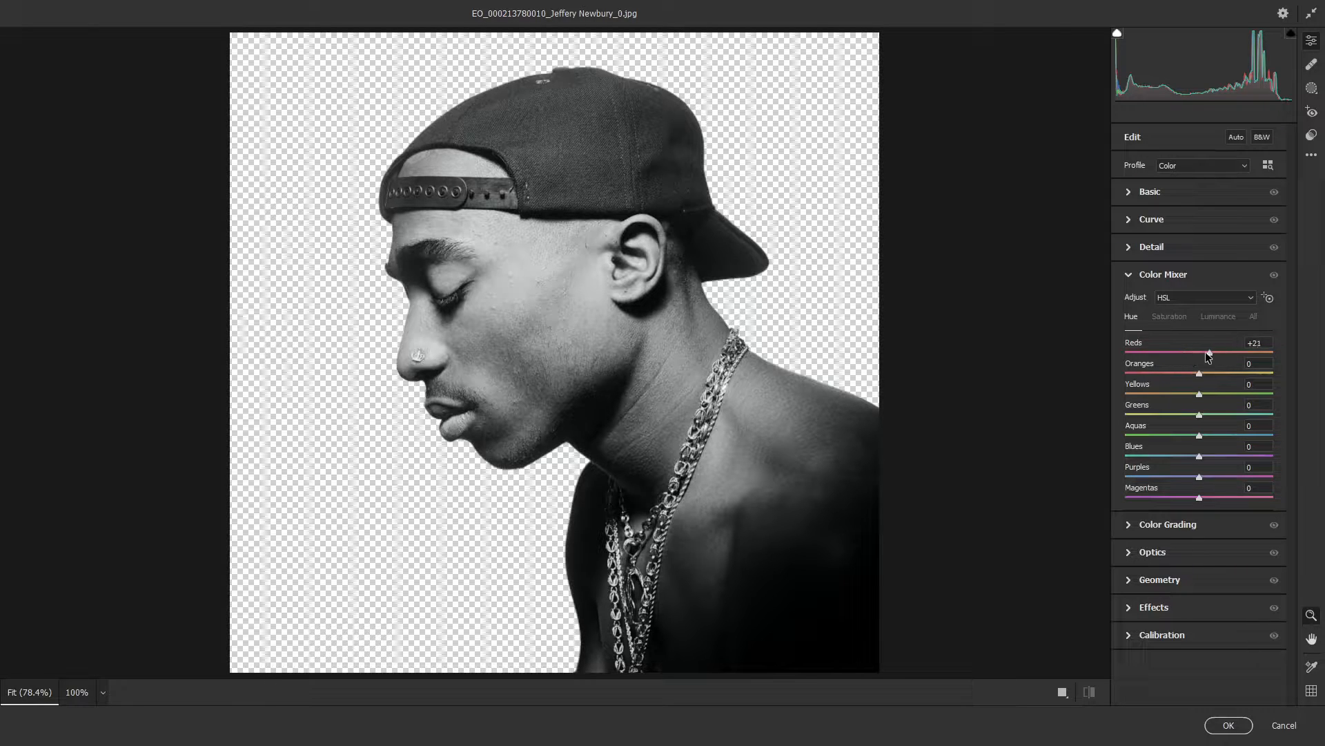
{"action": "left_click", "coordinate": [1284, 725]}
{"action": "left_click", "coordinate": [699, 302]}
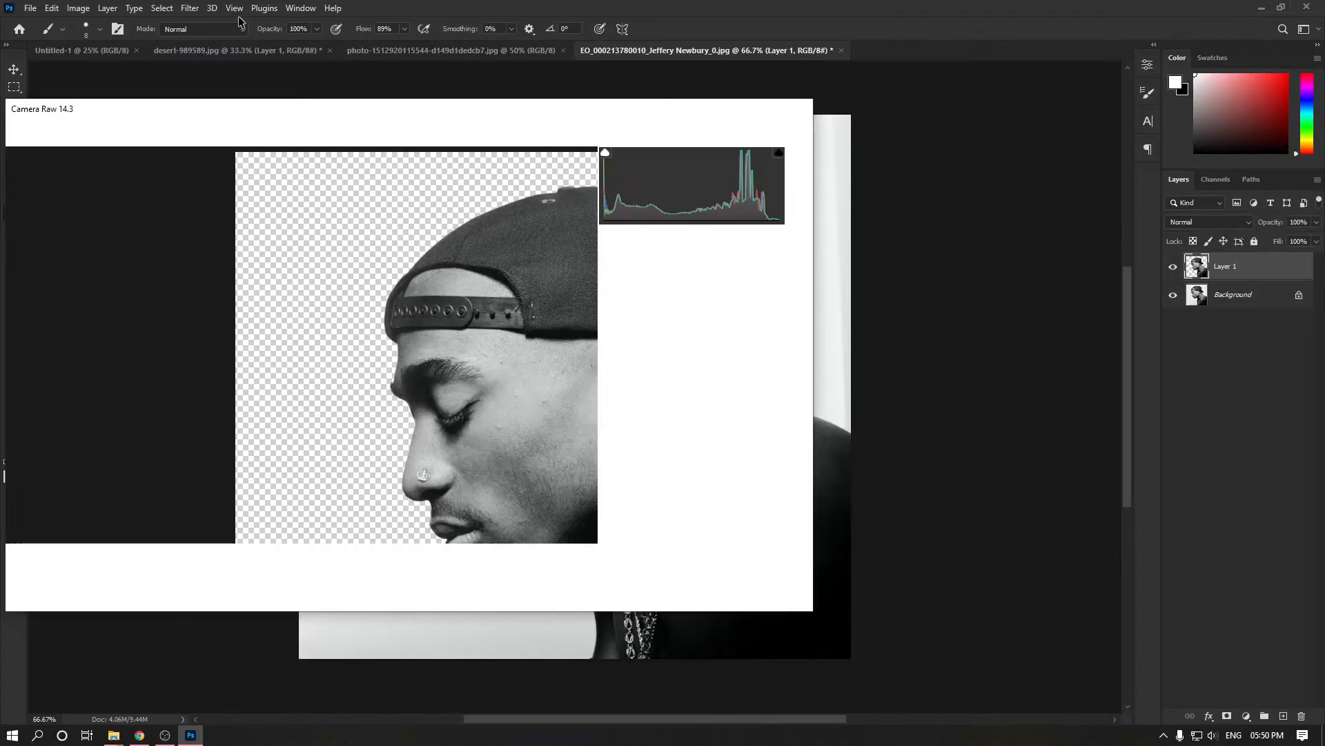
Step: Switch to the open street photo document and inspect the overhead bridge between the buildings
{"action": "left_click", "coordinate": [464, 55]}
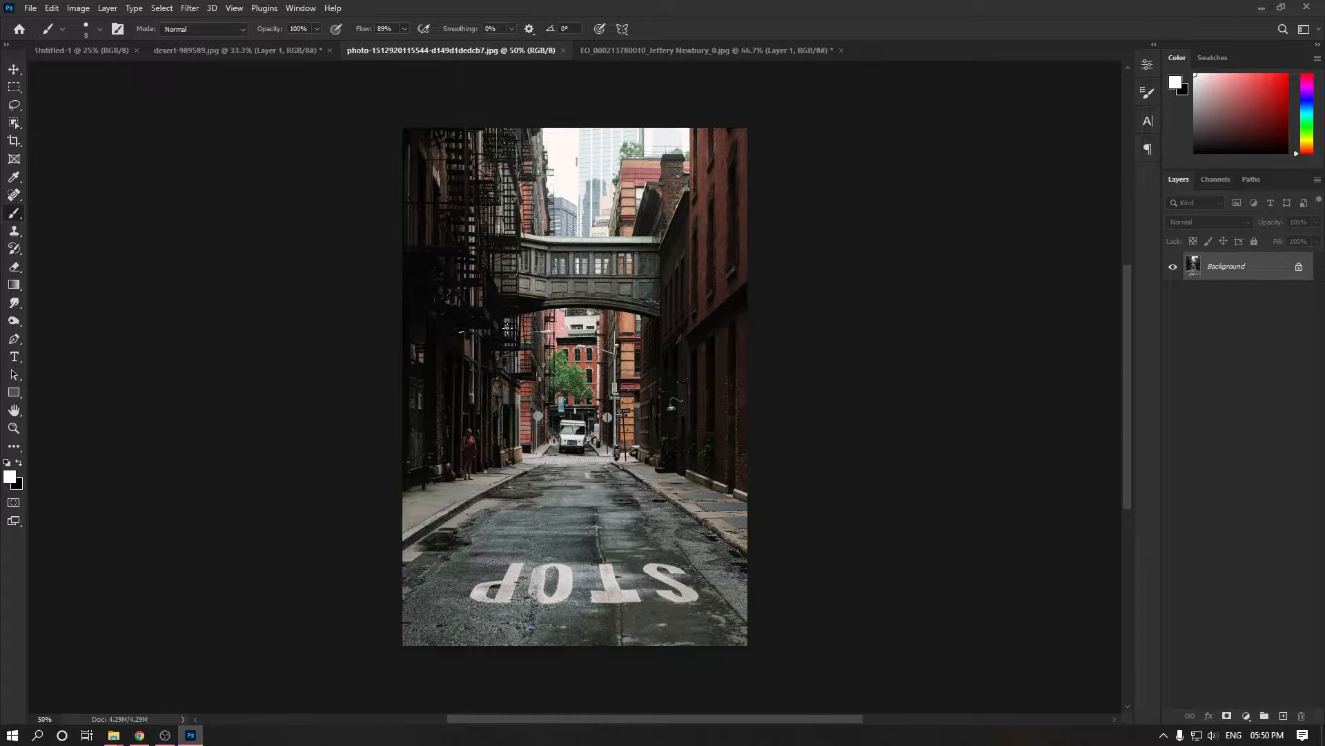
{"action": "scroll", "coordinate": [609, 298], "scroll_direction": "up", "scroll_amount": 3}
{"action": "left_click_drag", "start_coordinate": [610, 298], "coordinate": [559, 414]}
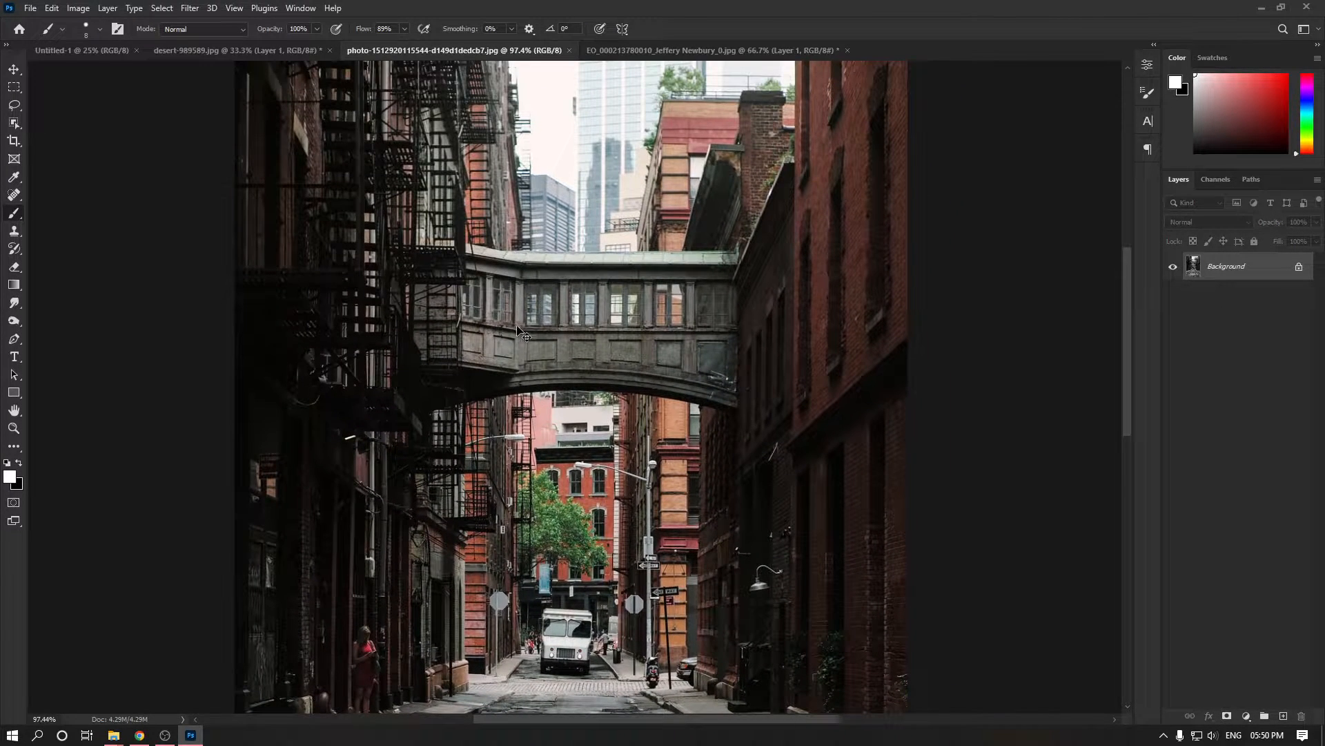
Step: Duplicate the street photo's Background layer and open the Camera Raw Filter on the copy
{"action": "key", "text": "ctrl+j"}
{"action": "left_click", "coordinate": [190, 8]}
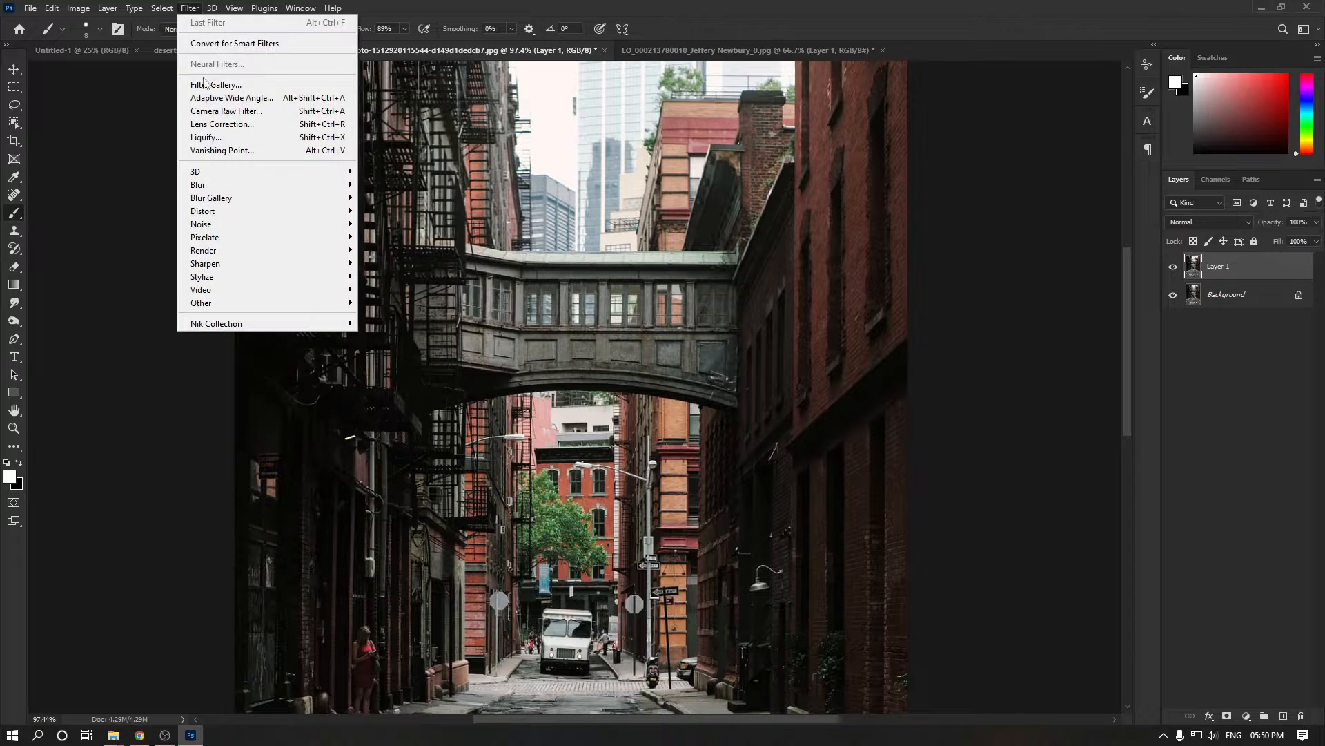
{"action": "left_click", "coordinate": [228, 110]}
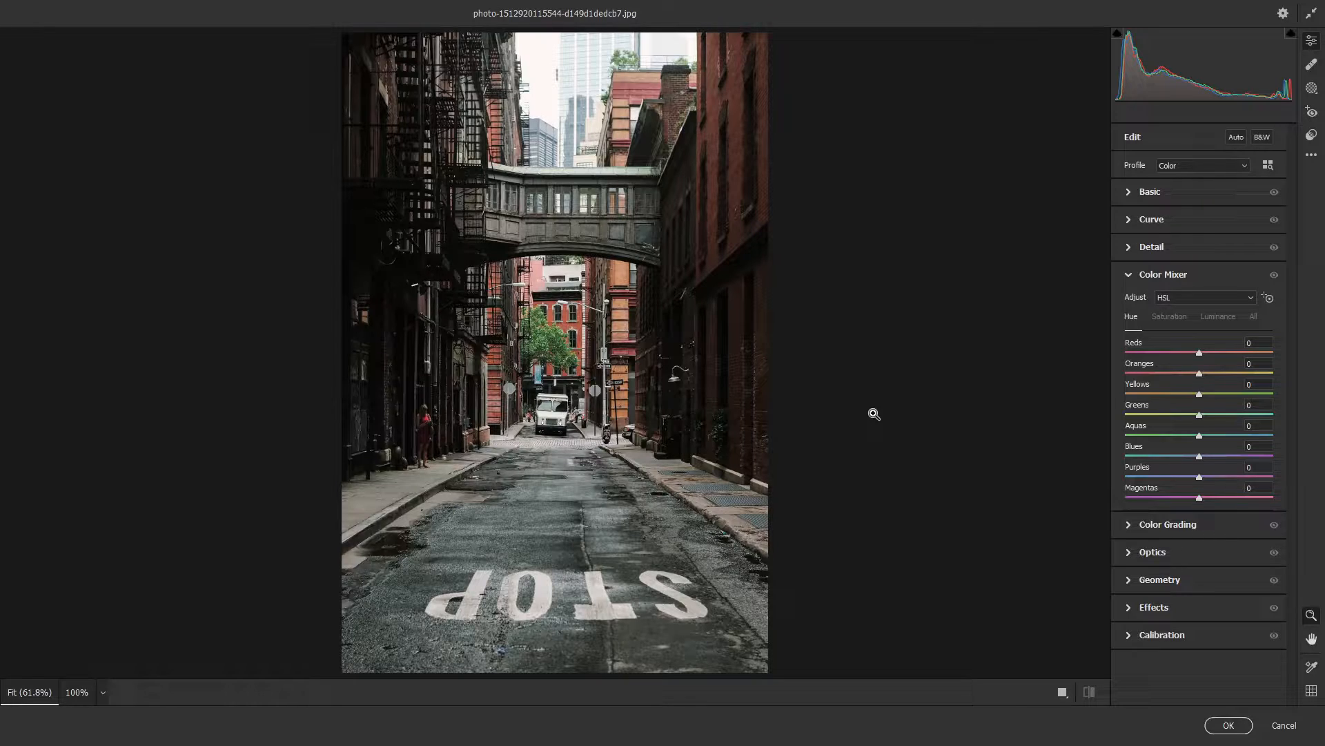
Step: Try a Reds hue of +40 in the Color Mixer, then set Reds to +1 and Oranges to -2
{"action": "left_click_drag", "start_coordinate": [1200, 353], "coordinate": [1229, 353]}
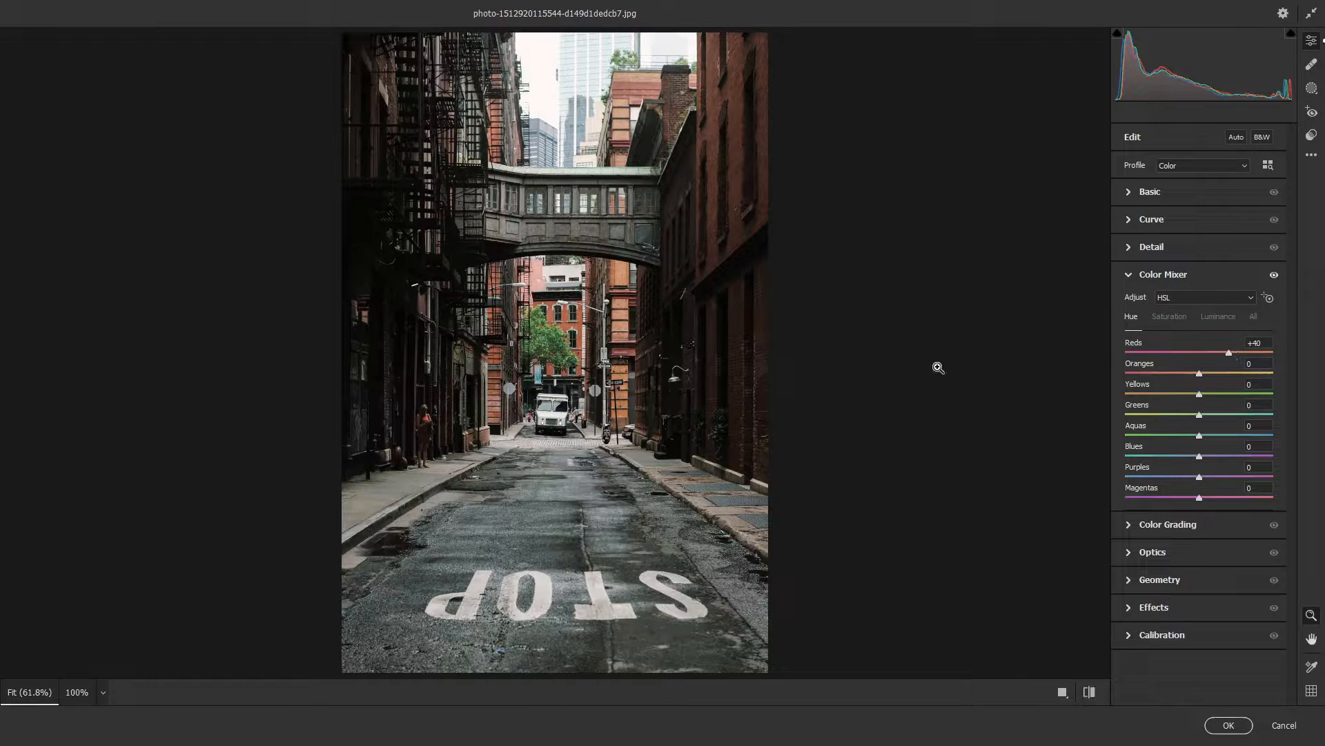
{"action": "left_click", "coordinate": [589, 332]}
{"action": "left_click_drag", "start_coordinate": [588, 331], "coordinate": [574, 374]}
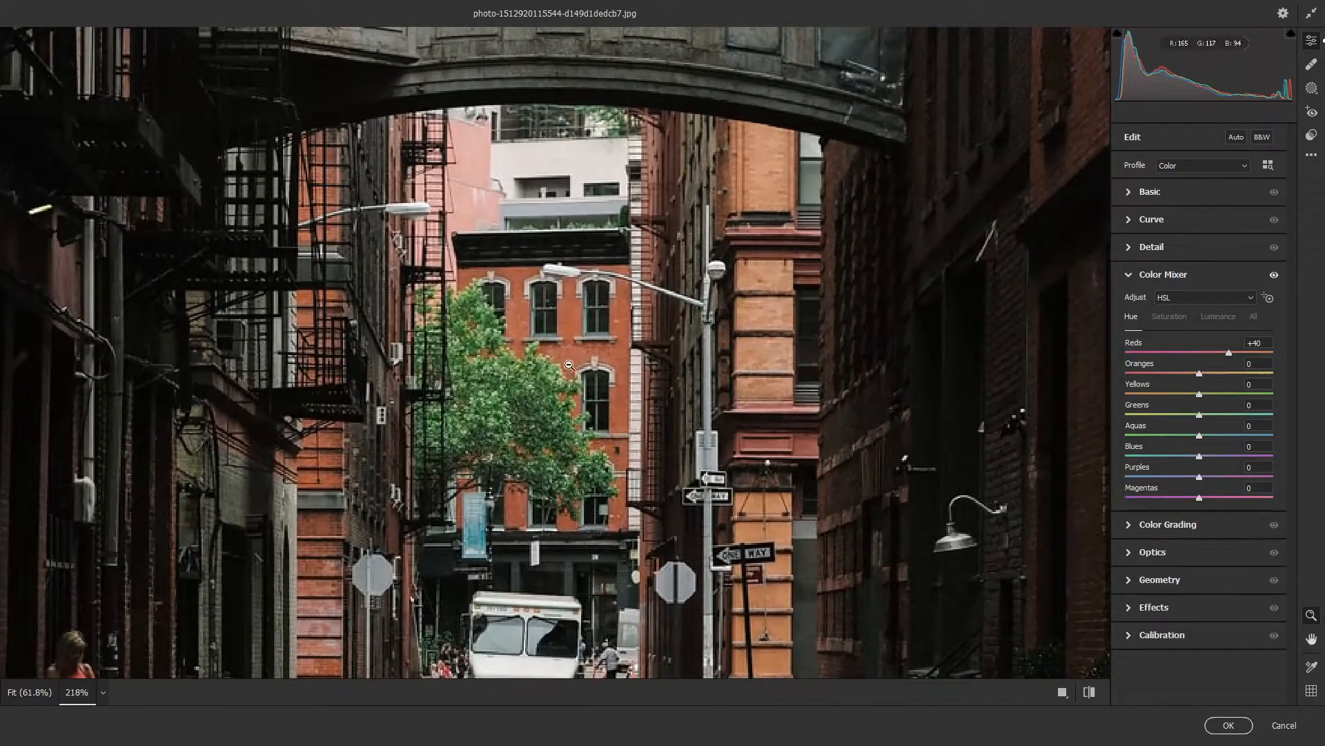
{"action": "left_click_drag", "start_coordinate": [1226, 350], "coordinate": [1104, 350]}
{"action": "mouse_move", "coordinate": [1194, 352]}
{"action": "left_mouse_down"}
{"action": "mouse_move", "coordinate": [1221, 354]}
{"action": "mouse_move", "coordinate": [1149, 373]}
{"action": "mouse_move", "coordinate": [1195, 375]}
{"action": "left_mouse_up"}
{"action": "scroll", "coordinate": [621, 385], "scroll_direction": "down", "scroll_amount": 5}
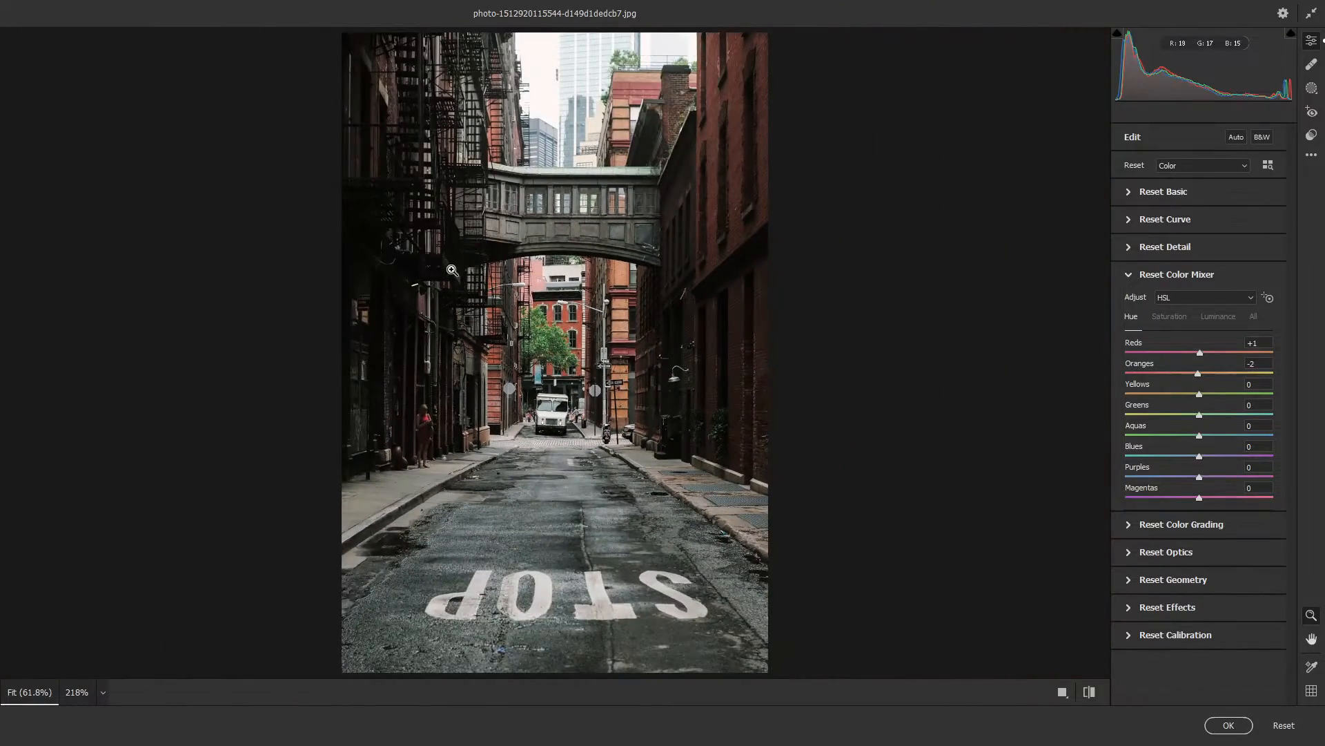
Step: Try Greens hues of -100 and +27 in the Color Mixer while viewing the tree beneath the bridge
{"action": "key", "text": "space"}
{"action": "left_click_drag", "start_coordinate": [572, 181], "coordinate": [626, 294]}
{"action": "scroll", "coordinate": [553, 292], "scroll_direction": "up", "scroll_amount": 1}
{"action": "key", "text": "space"}
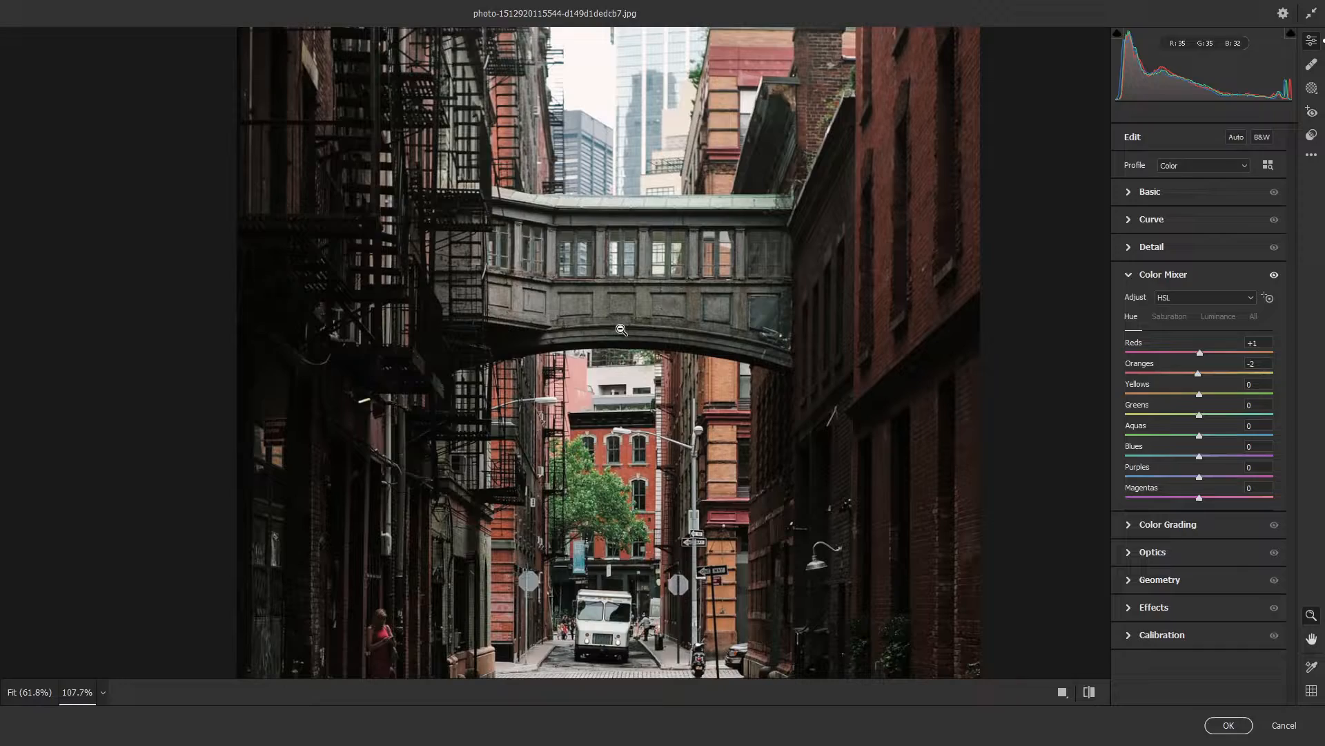
{"action": "mouse_move", "coordinate": [656, 329]}
{"action": "left_mouse_down"}
{"action": "mouse_move", "coordinate": [559, 331]}
{"action": "mouse_move", "coordinate": [667, 330]}
{"action": "left_mouse_up"}
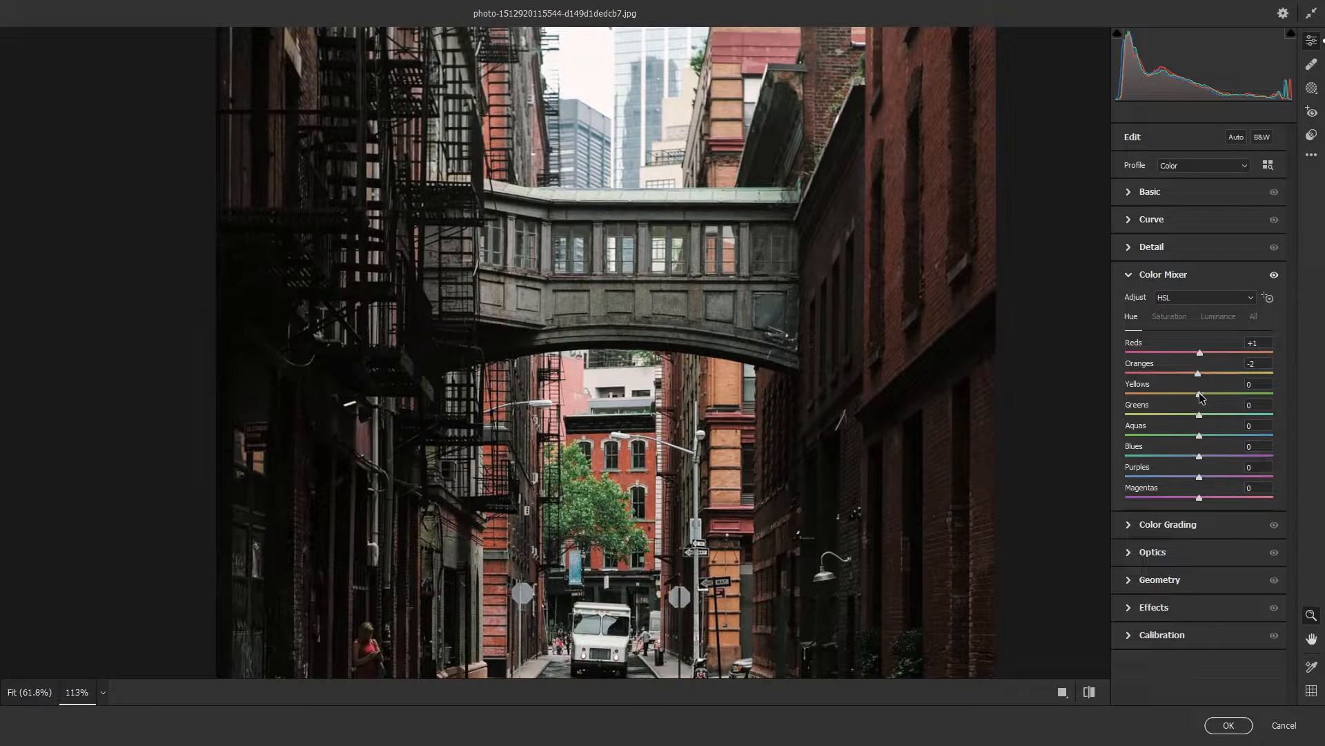
{"action": "left_click_drag", "start_coordinate": [1200, 395], "coordinate": [1149, 420]}
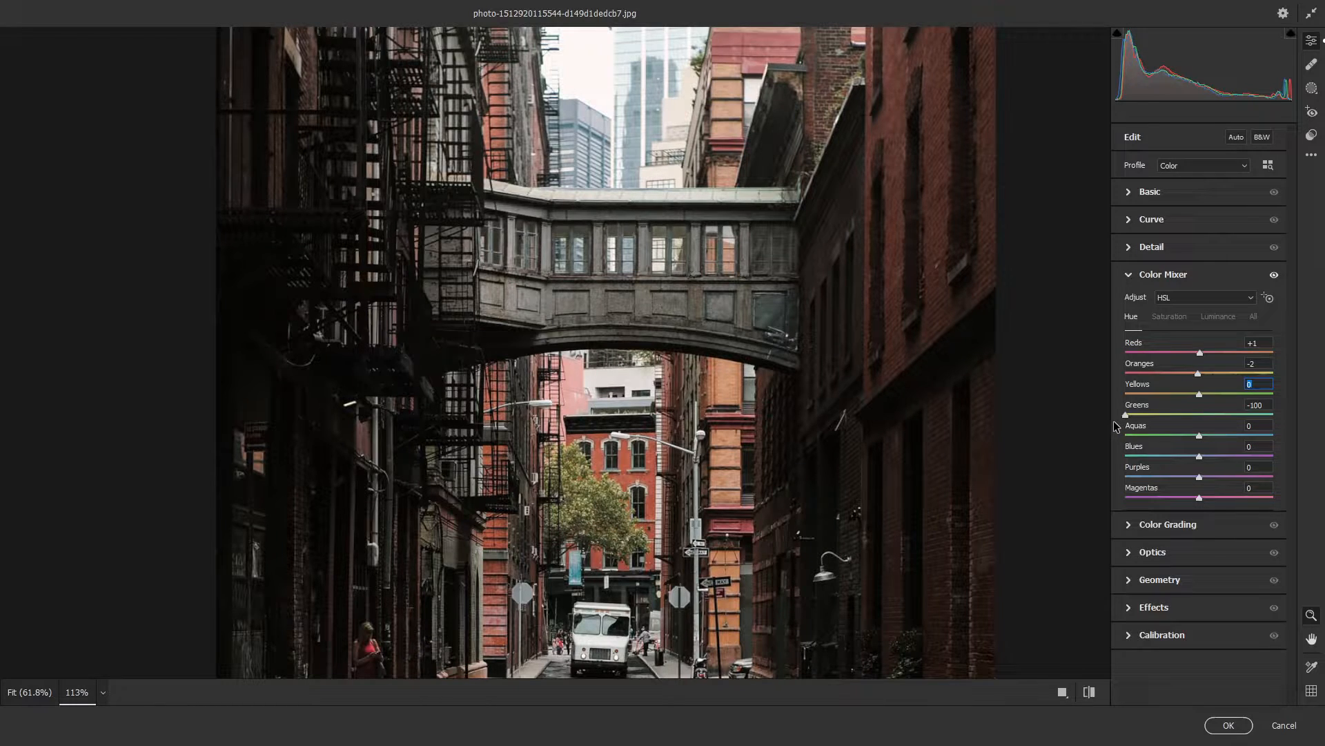
{"action": "left_click_drag", "start_coordinate": [1114, 426], "coordinate": [1195, 415]}
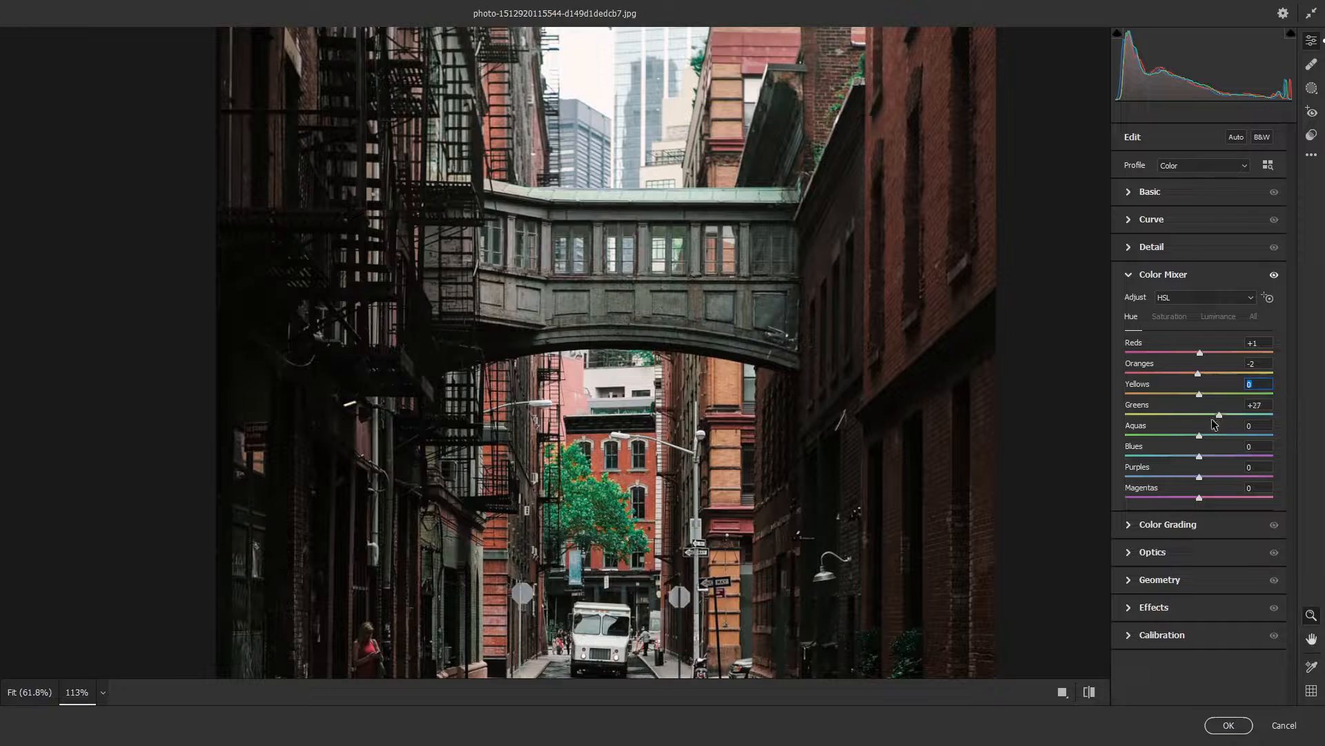
Step: Try a Greens saturation of -100 in the Color Mixer and reset it to 0
{"action": "left_click", "coordinate": [1167, 317]}
{"action": "left_click_drag", "start_coordinate": [1200, 414], "coordinate": [1126, 415]}
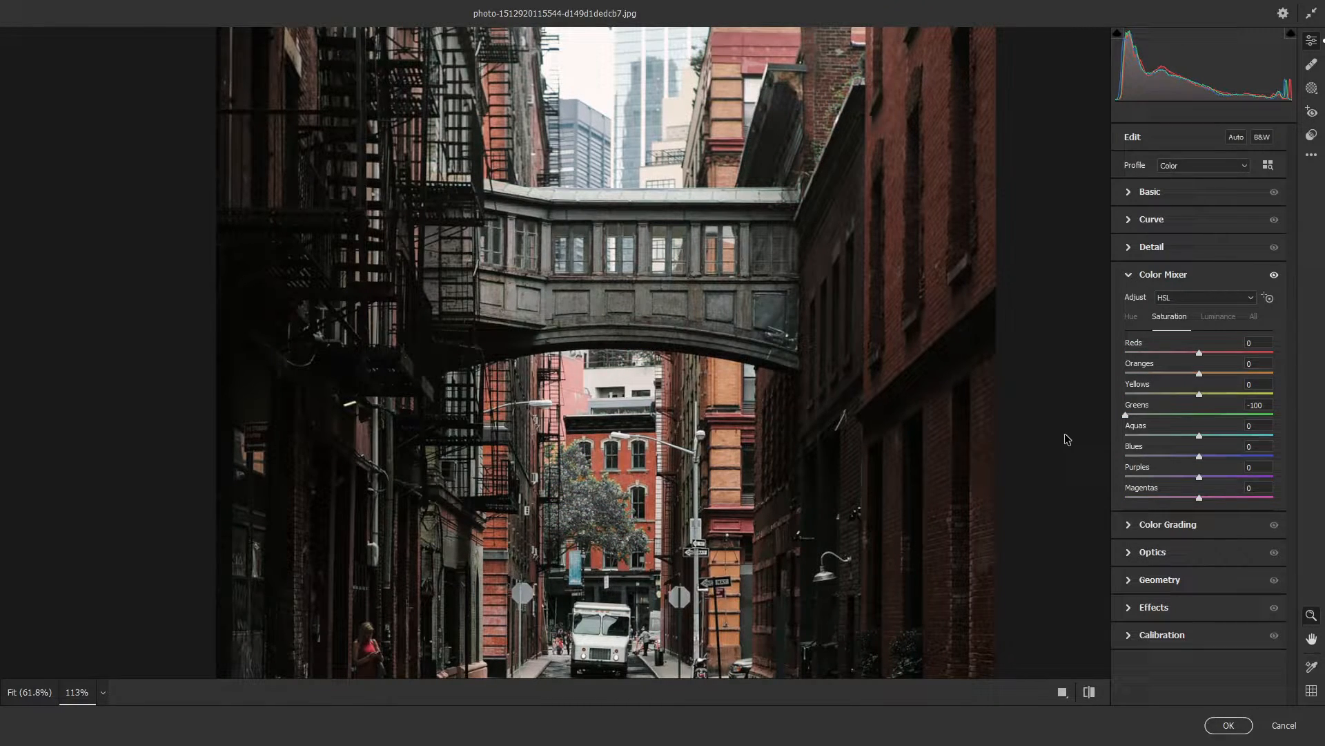
{"action": "double_click", "coordinate": [1135, 415]}
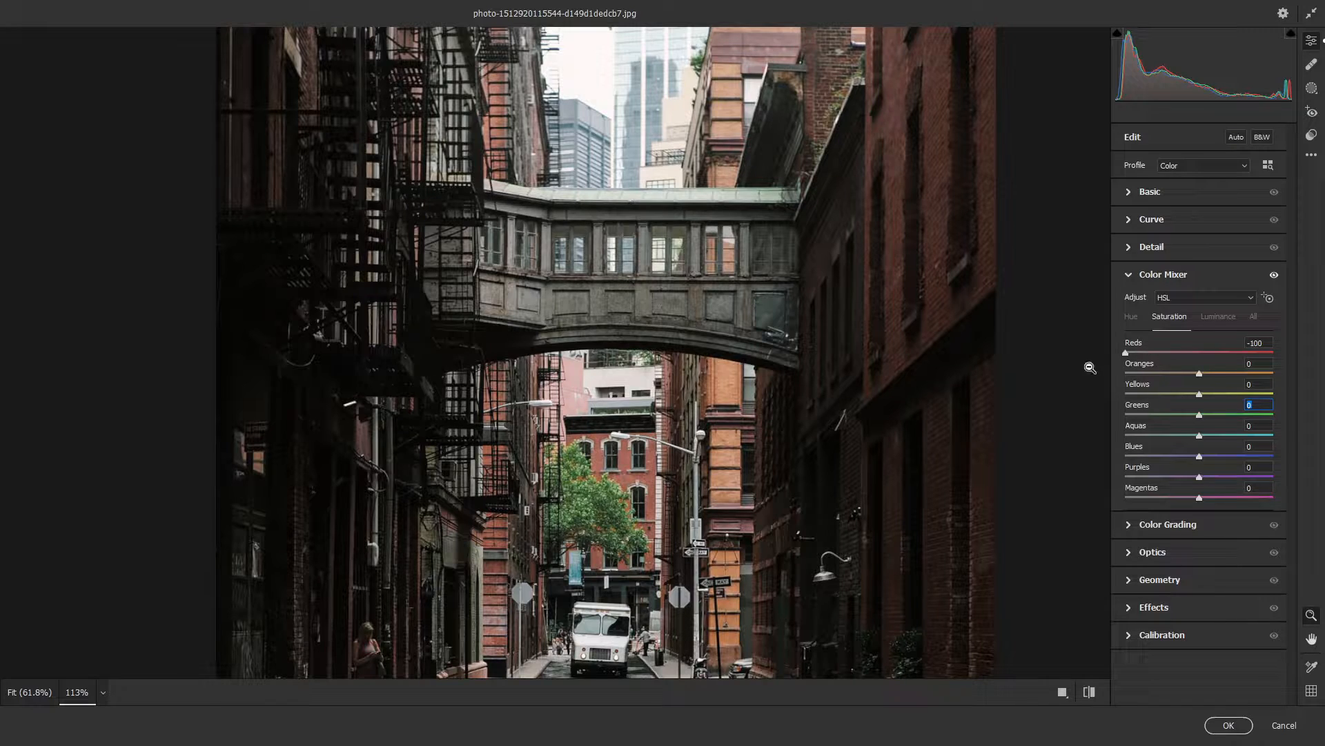
Step: Try Oranges and Yellows saturations of -100, then restore the Oranges and set Yellows to +3
{"action": "left_click_drag", "start_coordinate": [1199, 373], "coordinate": [1098, 388]}
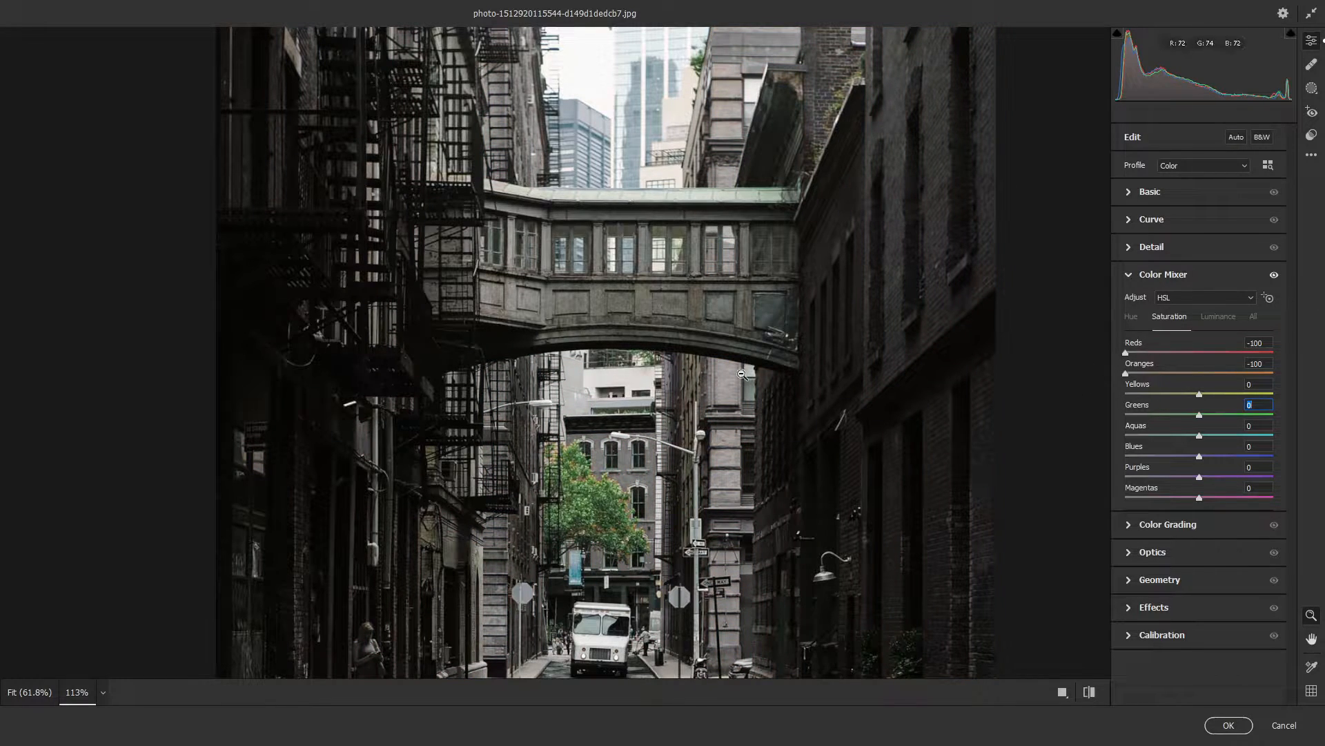
{"action": "left_click_drag", "start_coordinate": [1193, 395], "coordinate": [1086, 402]}
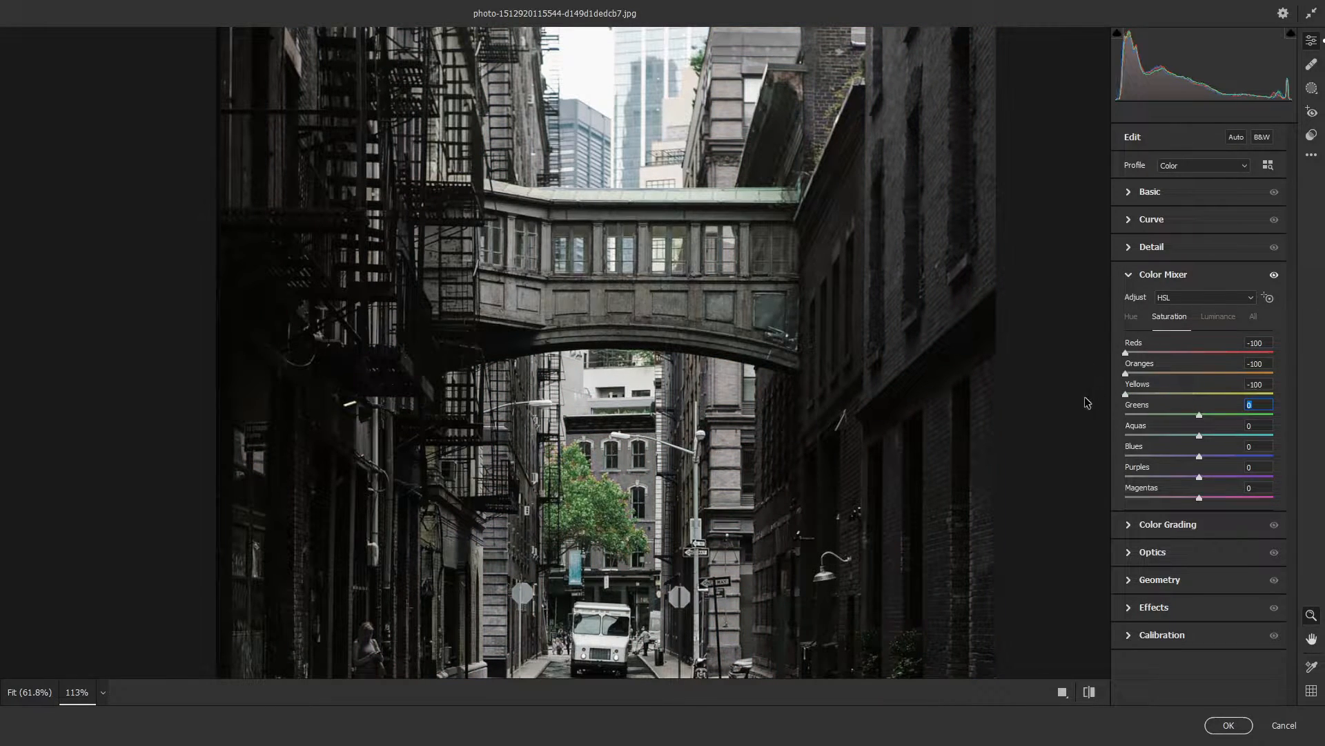
{"action": "mouse_move", "coordinate": [626, 548]}
{"action": "left_mouse_down"}
{"action": "mouse_move", "coordinate": [566, 547]}
{"action": "mouse_move", "coordinate": [619, 547]}
{"action": "left_mouse_up"}
{"action": "left_click", "coordinate": [1202, 395]}
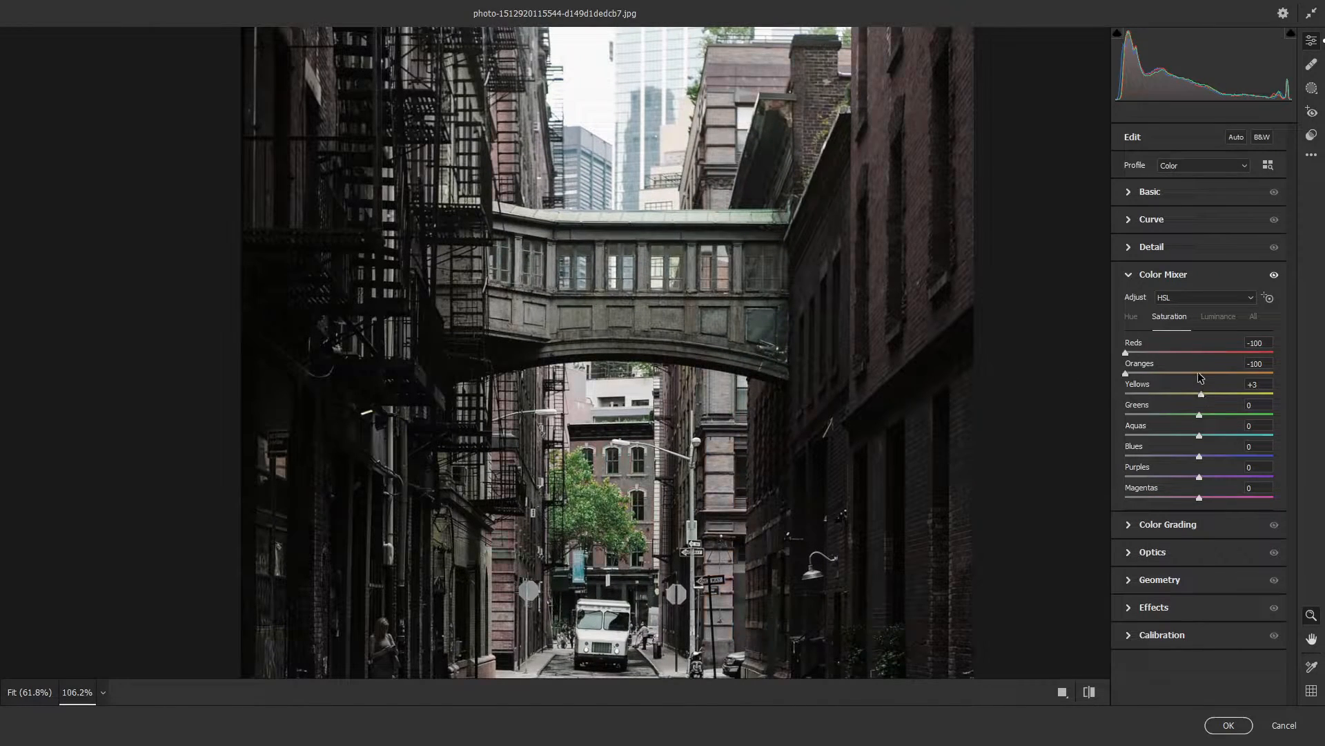
{"action": "left_click", "coordinate": [1198, 373]}
Step: Brighten the brick walls by setting the Color Mixer luminance to +35 for Reds and +54 for Oranges
{"action": "left_click", "coordinate": [1210, 319]}
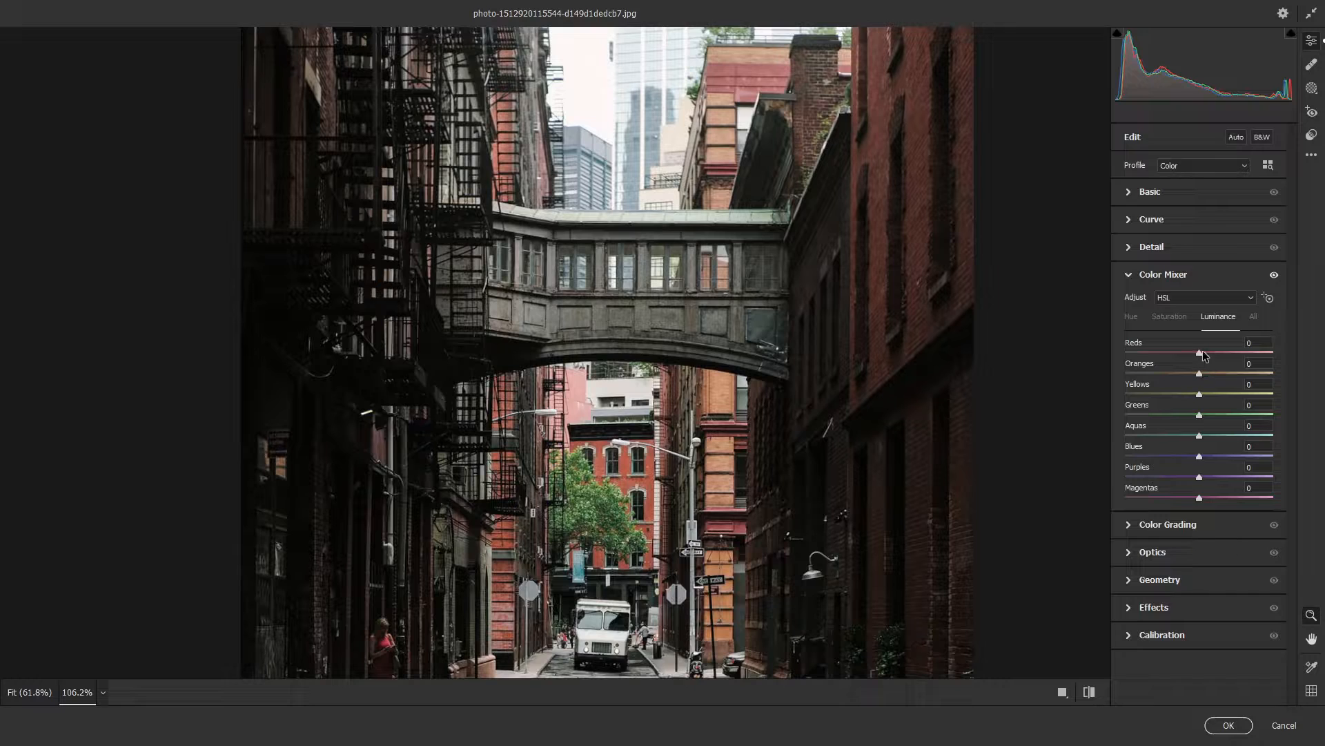
{"action": "mouse_move", "coordinate": [1232, 348]}
{"action": "left_mouse_down"}
{"action": "mouse_move", "coordinate": [1074, 379]}
{"action": "mouse_move", "coordinate": [1244, 354]}
{"action": "mouse_move", "coordinate": [1226, 353]}
{"action": "left_mouse_up"}
{"action": "left_click", "coordinate": [1147, 374]}
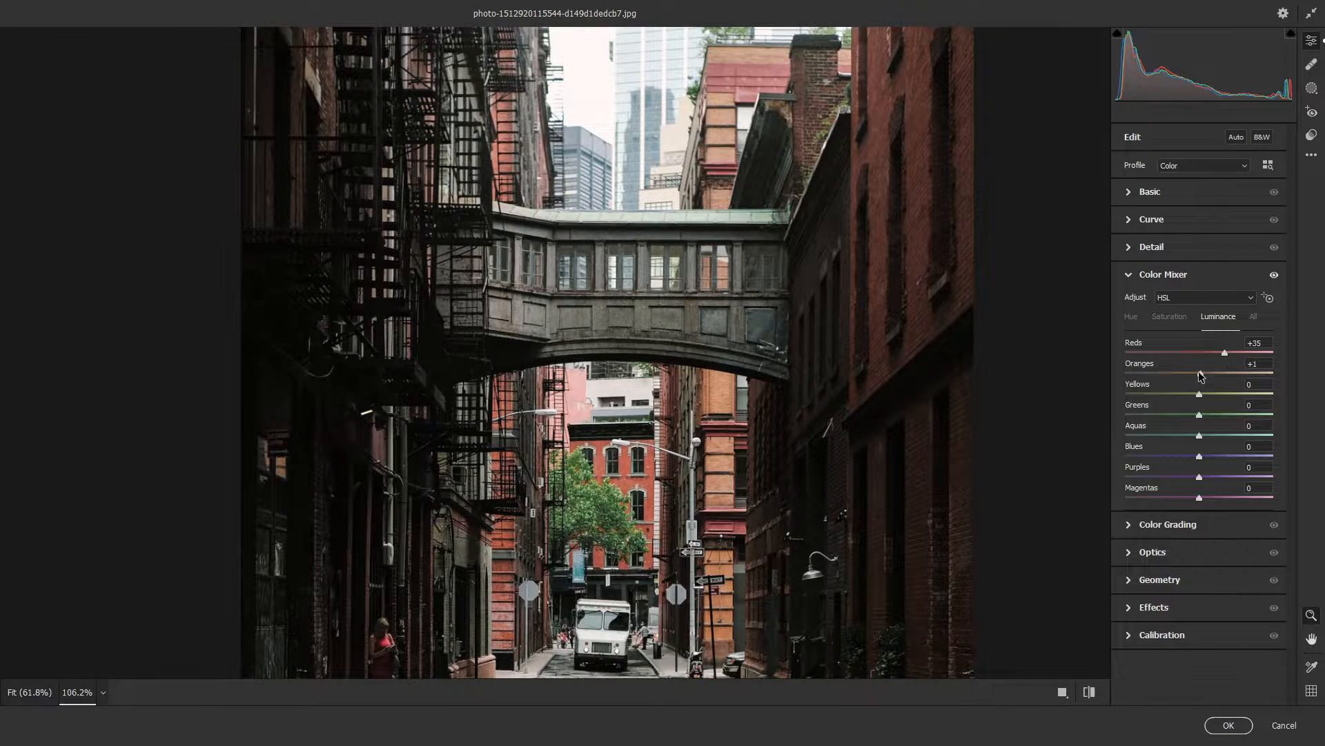
{"action": "left_click_drag", "start_coordinate": [1147, 376], "coordinate": [1230, 376]}
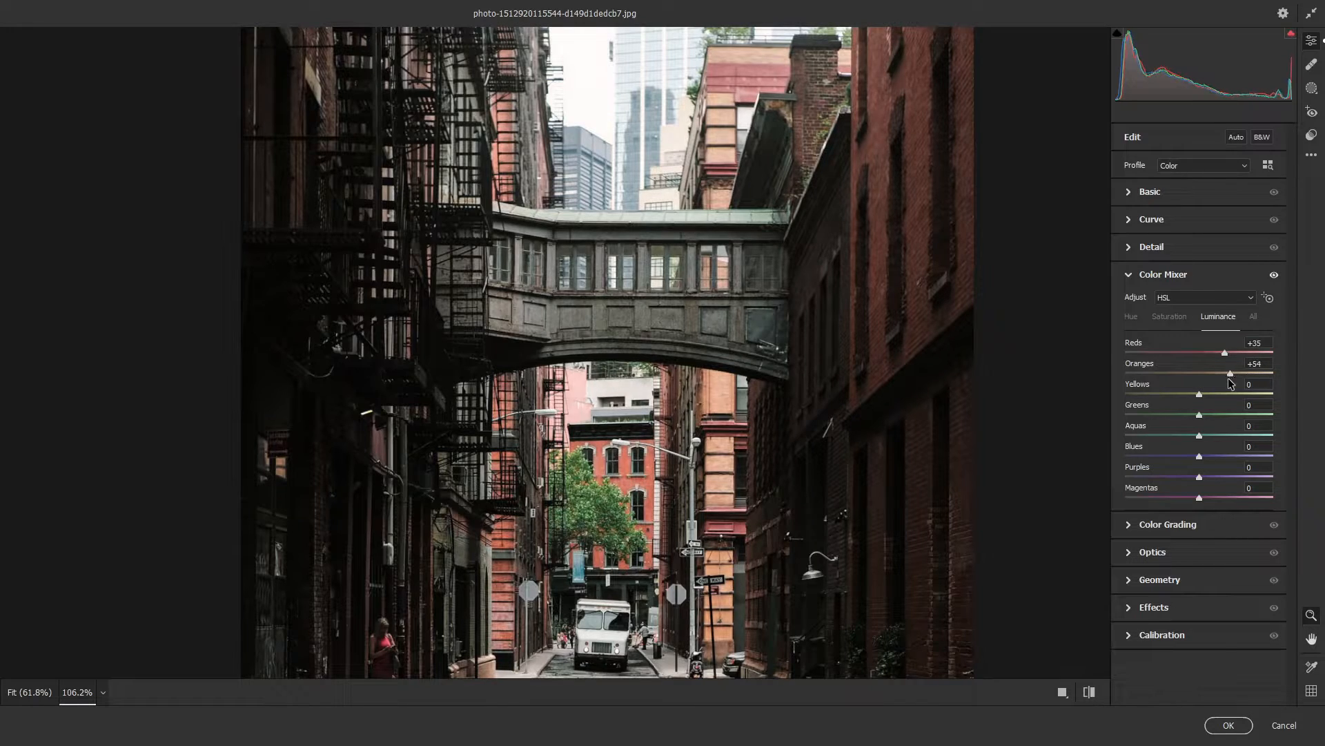
Step: Tint the midtones blue in Color Grading and lower their luminance to -20
{"action": "left_click", "coordinate": [1137, 531]}
{"action": "scroll", "coordinate": [1057, 373], "scroll_direction": "down", "scroll_amount": 3}
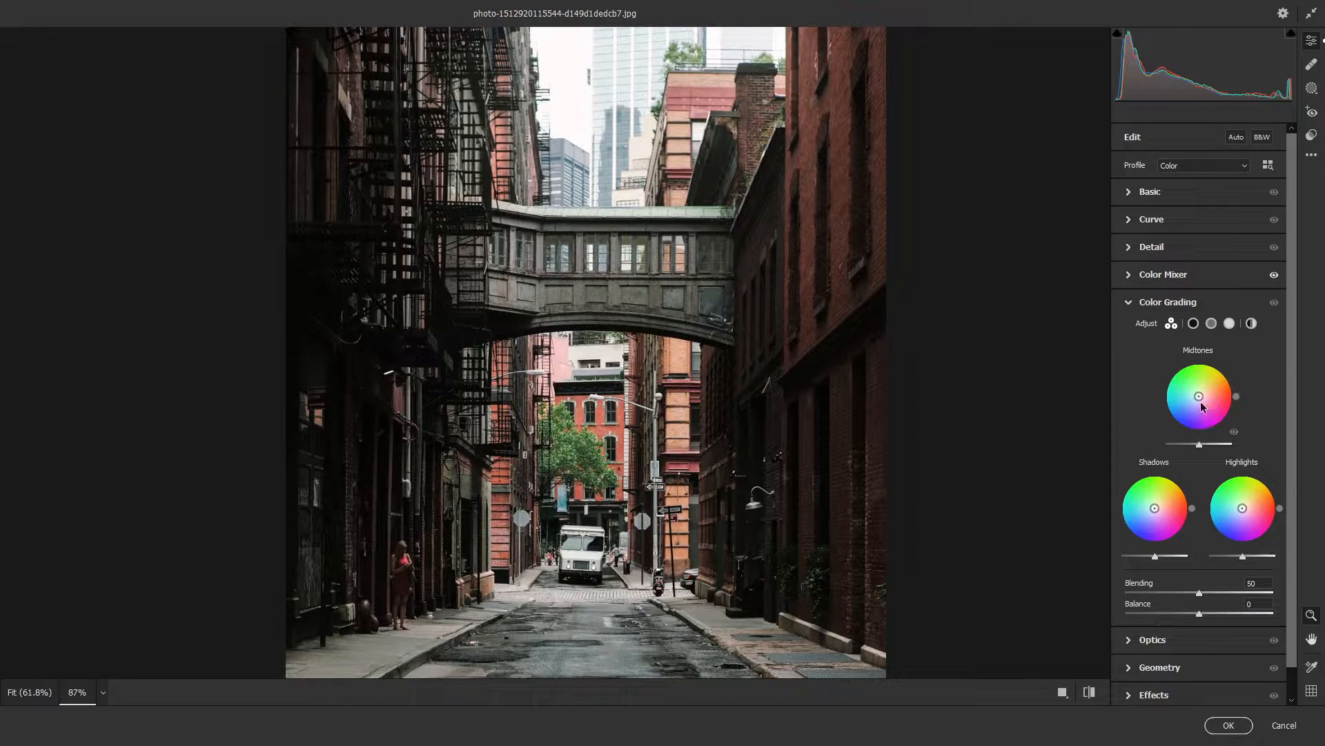
{"action": "left_click_drag", "start_coordinate": [1199, 399], "coordinate": [1188, 454]}
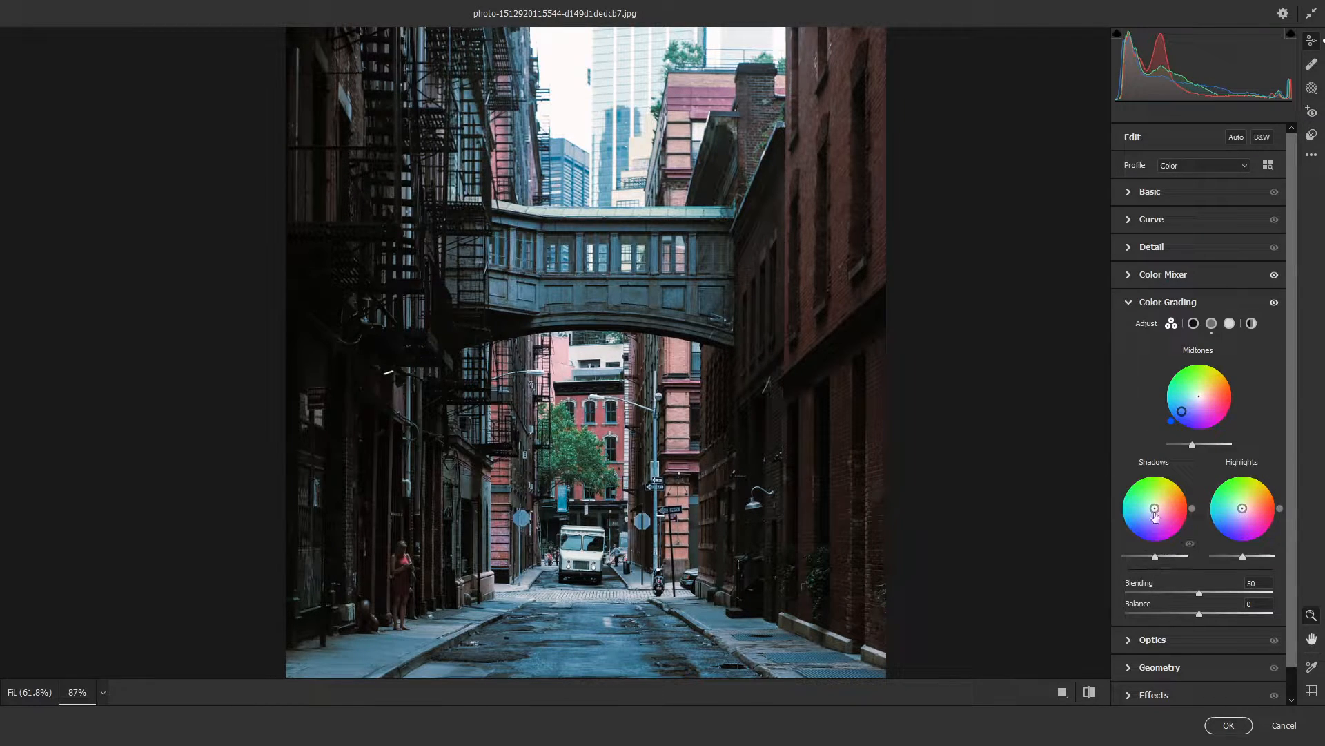
Step: Tint the shadows orange with hue 37, saturation 60 and luminance -12, and tint the highlights yellow
{"action": "mouse_move", "coordinate": [1155, 515]}
{"action": "left_mouse_down"}
{"action": "mouse_move", "coordinate": [1138, 523]}
{"action": "mouse_move", "coordinate": [1166, 500]}
{"action": "left_mouse_up"}
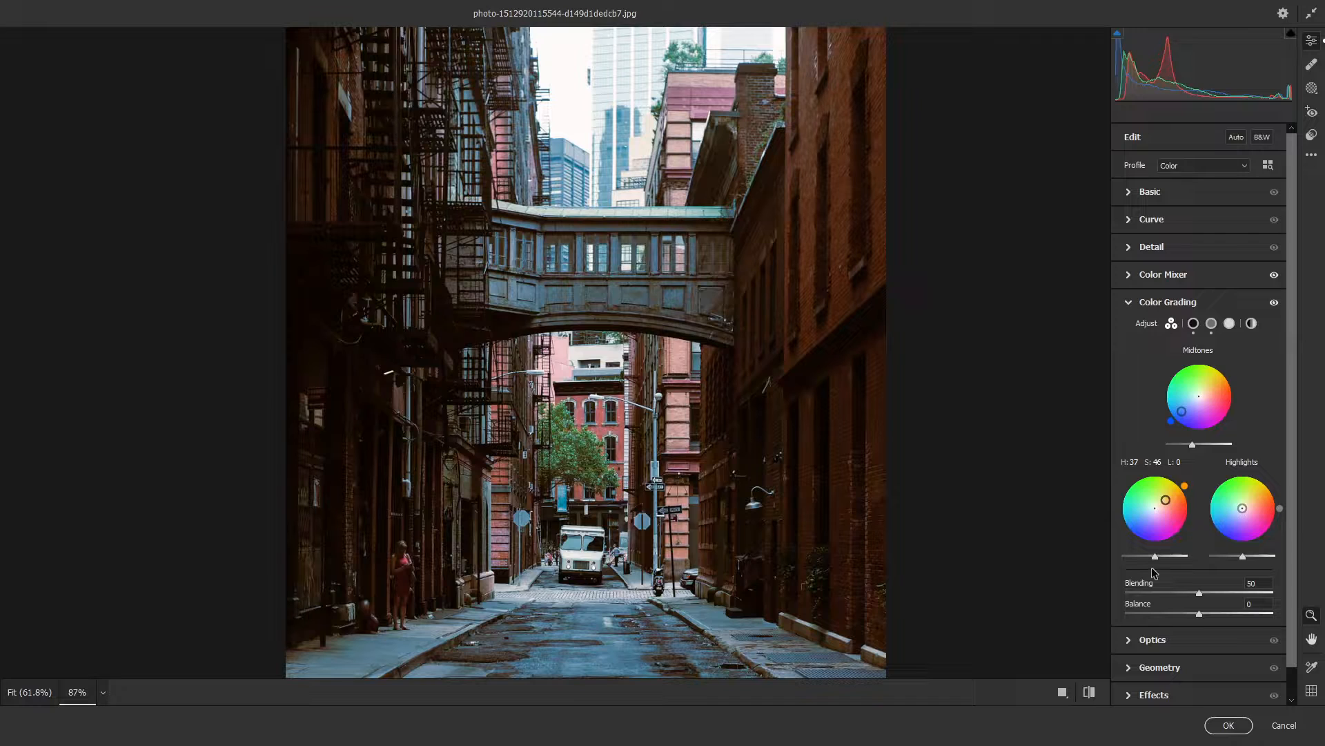
{"action": "left_click_drag", "start_coordinate": [1155, 556], "coordinate": [1150, 553]}
{"action": "left_click_drag", "start_coordinate": [1243, 510], "coordinate": [1251, 494]}
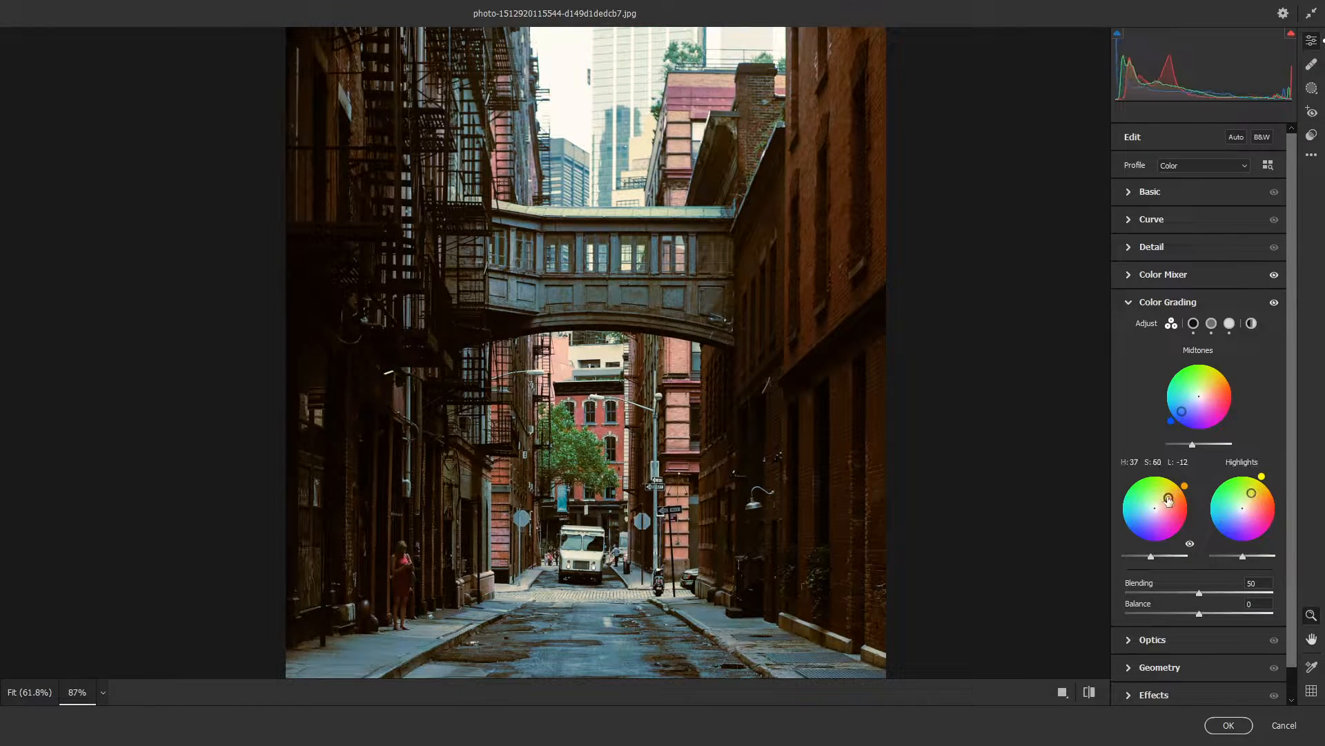
Step: Try yellow midtones at hue 56 and saturation 24, then shift them to light blue and neutralise the shadow tint
{"action": "left_click_drag", "start_coordinate": [1182, 411], "coordinate": [1204, 390]}
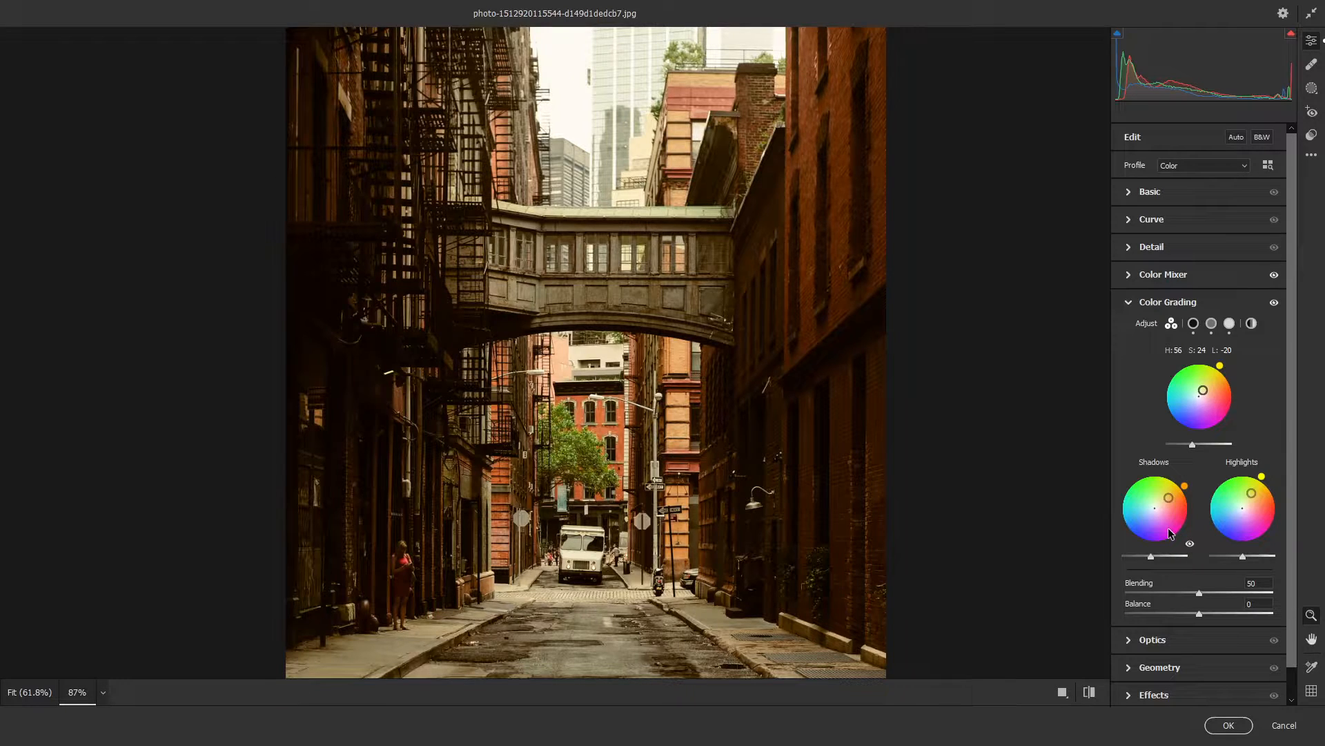
{"action": "mouse_move", "coordinate": [1203, 390]}
{"action": "left_mouse_down"}
{"action": "mouse_move", "coordinate": [1224, 385]}
{"action": "mouse_move", "coordinate": [1191, 399]}
{"action": "left_mouse_up"}
{"action": "double_click", "coordinate": [1169, 497]}
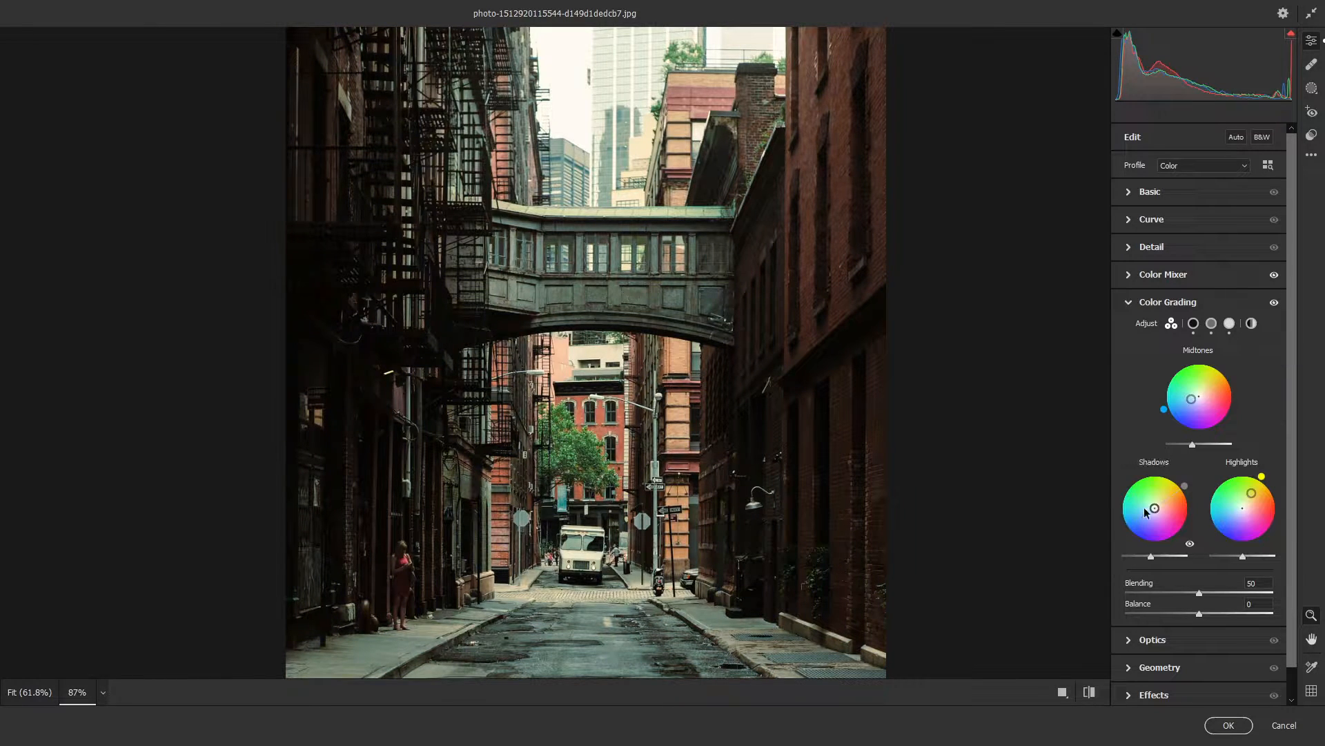
Step: Tint both the shadows and the highlights blue, shifting the highlights towards cyan
{"action": "left_click_drag", "start_coordinate": [1154, 508], "coordinate": [1150, 513]}
{"action": "left_click_drag", "start_coordinate": [1250, 498], "coordinate": [1238, 517]}
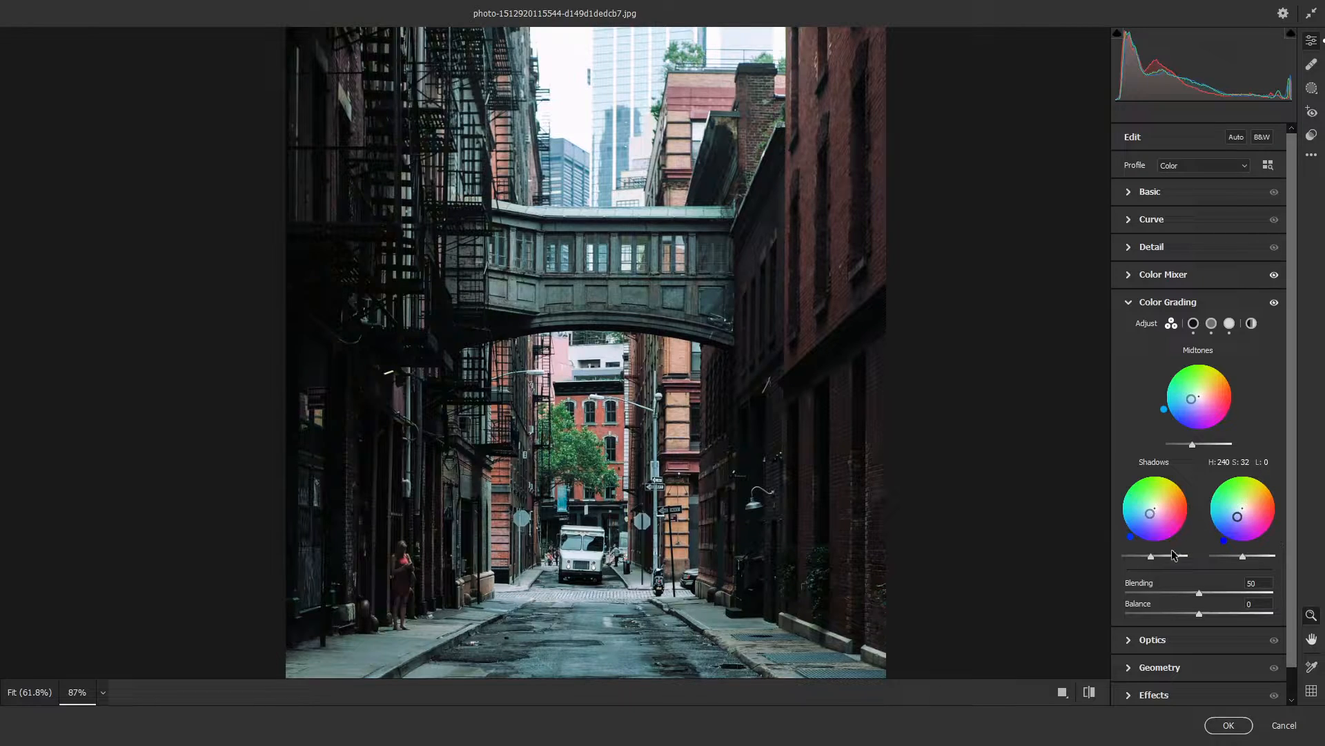
{"action": "left_click_drag", "start_coordinate": [1154, 517], "coordinate": [1146, 522]}
{"action": "left_click_drag", "start_coordinate": [1237, 517], "coordinate": [1223, 516]}
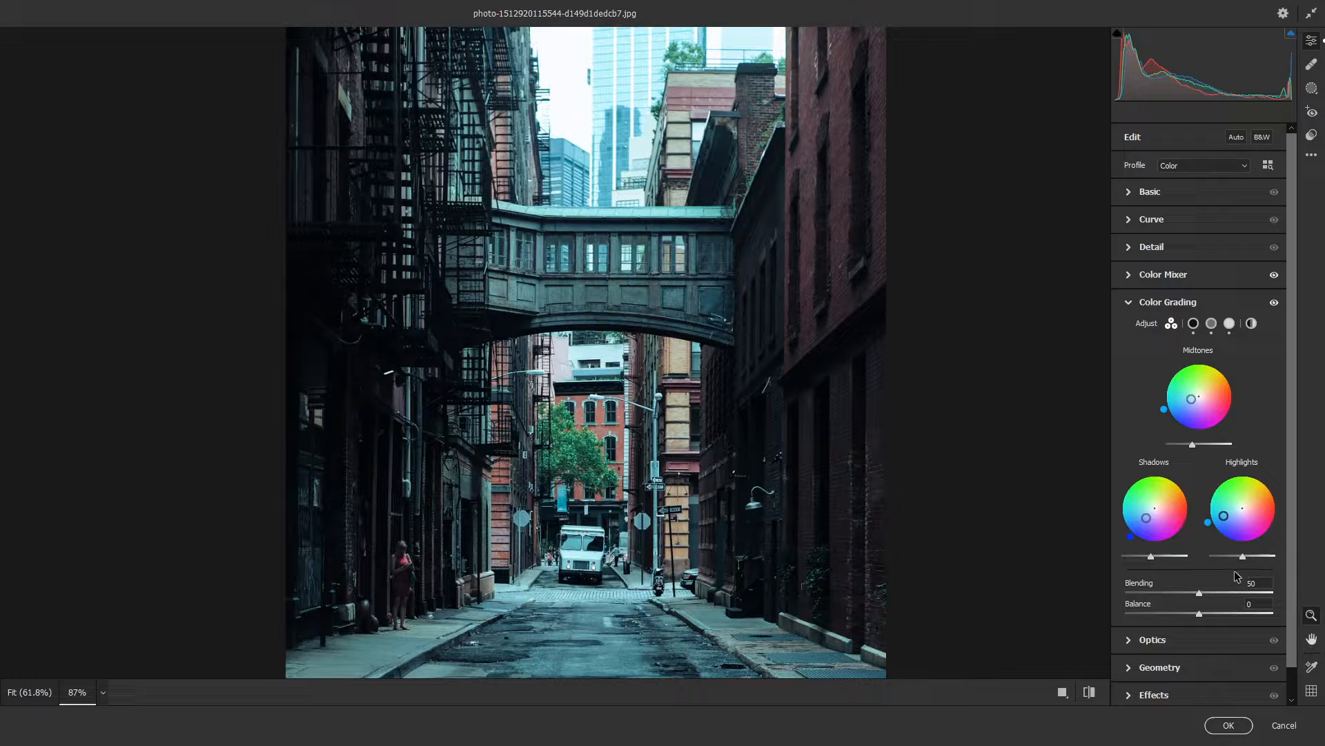
Step: Reset all Camera Raw adjustments while keeping the filter dialog open
{"action": "key", "text": "alt"}
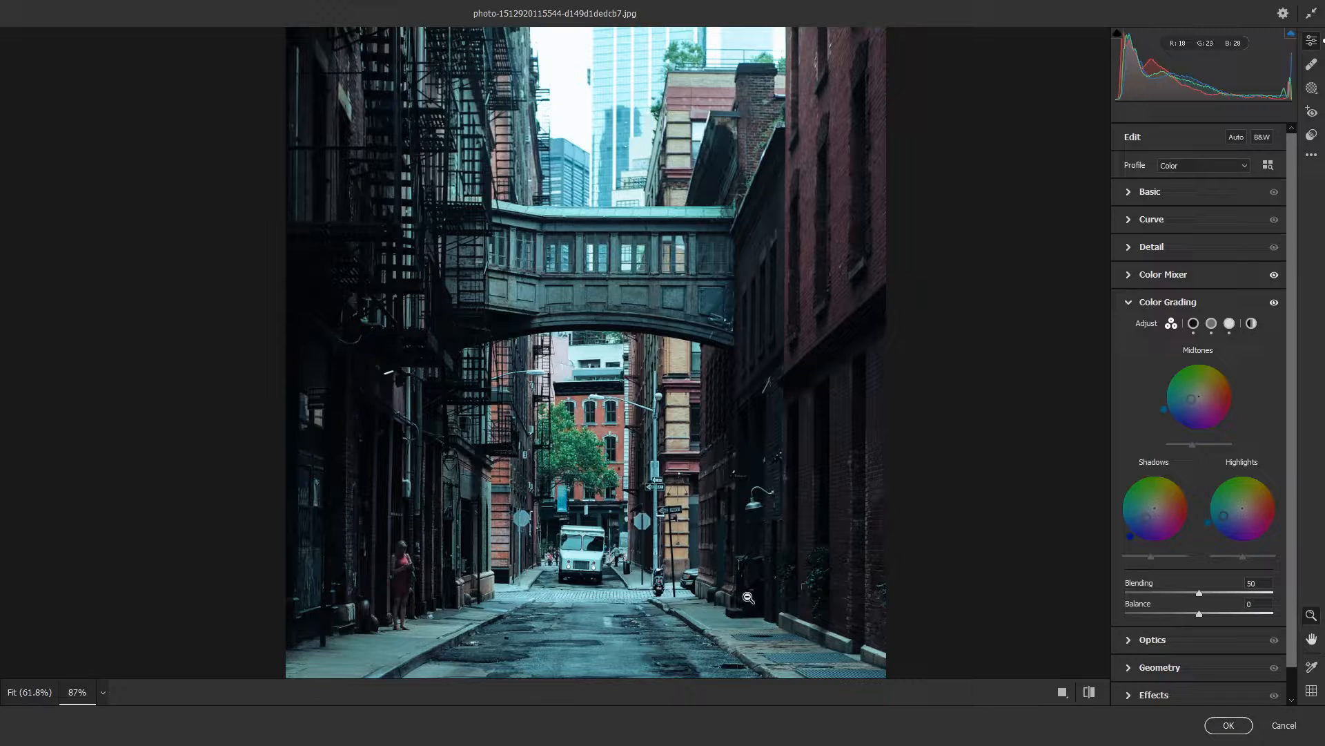
{"action": "key", "text": "alt"}
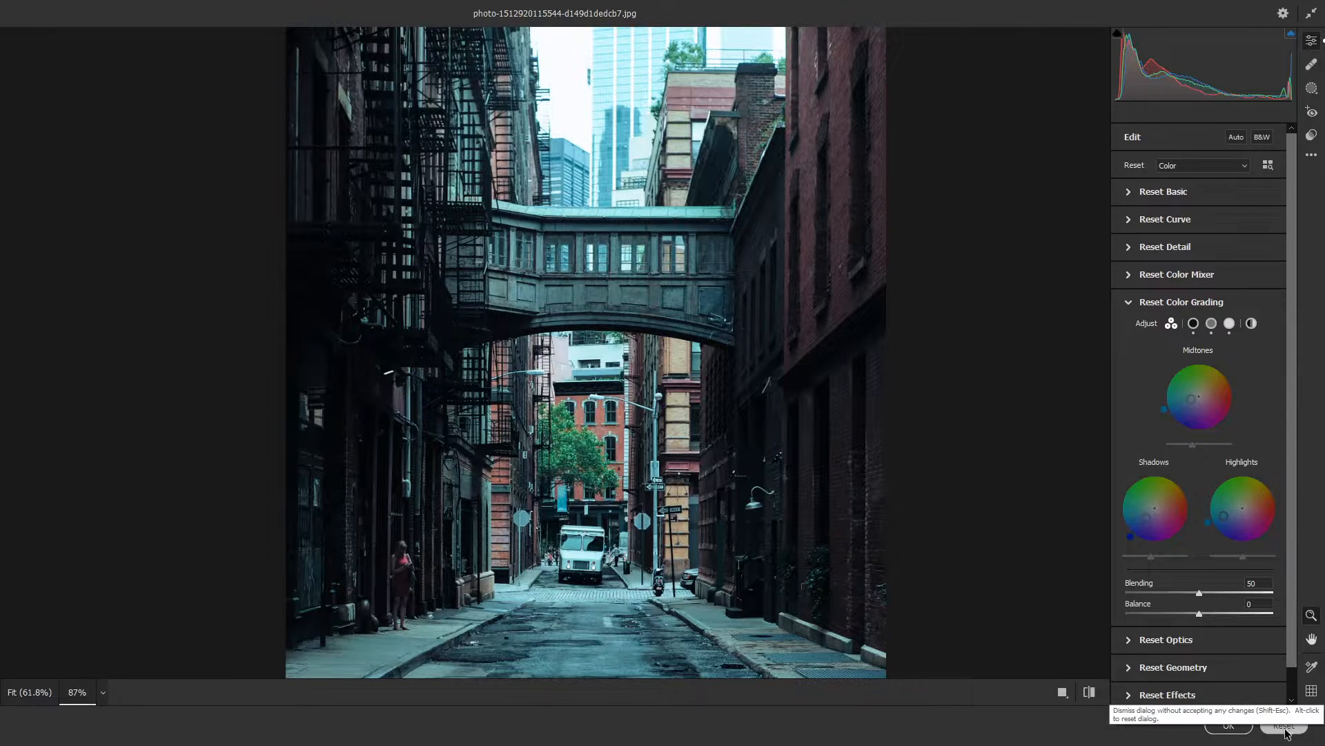
{"action": "left_click", "coordinate": [1286, 733], "text": "alt"}
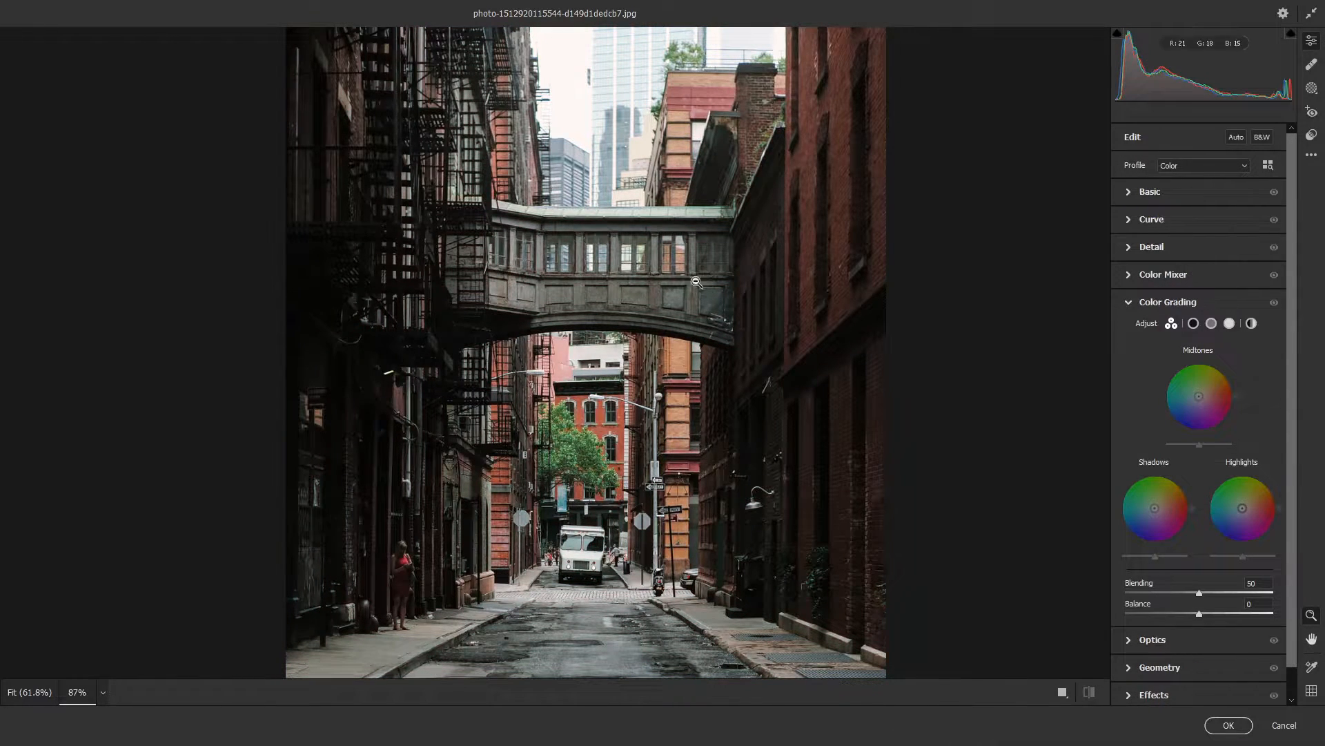
Step: Try Optics distortion values of +42 and -69 on the street photo, returning the distortion to 0 each time
{"action": "left_click", "coordinate": [1127, 304]}
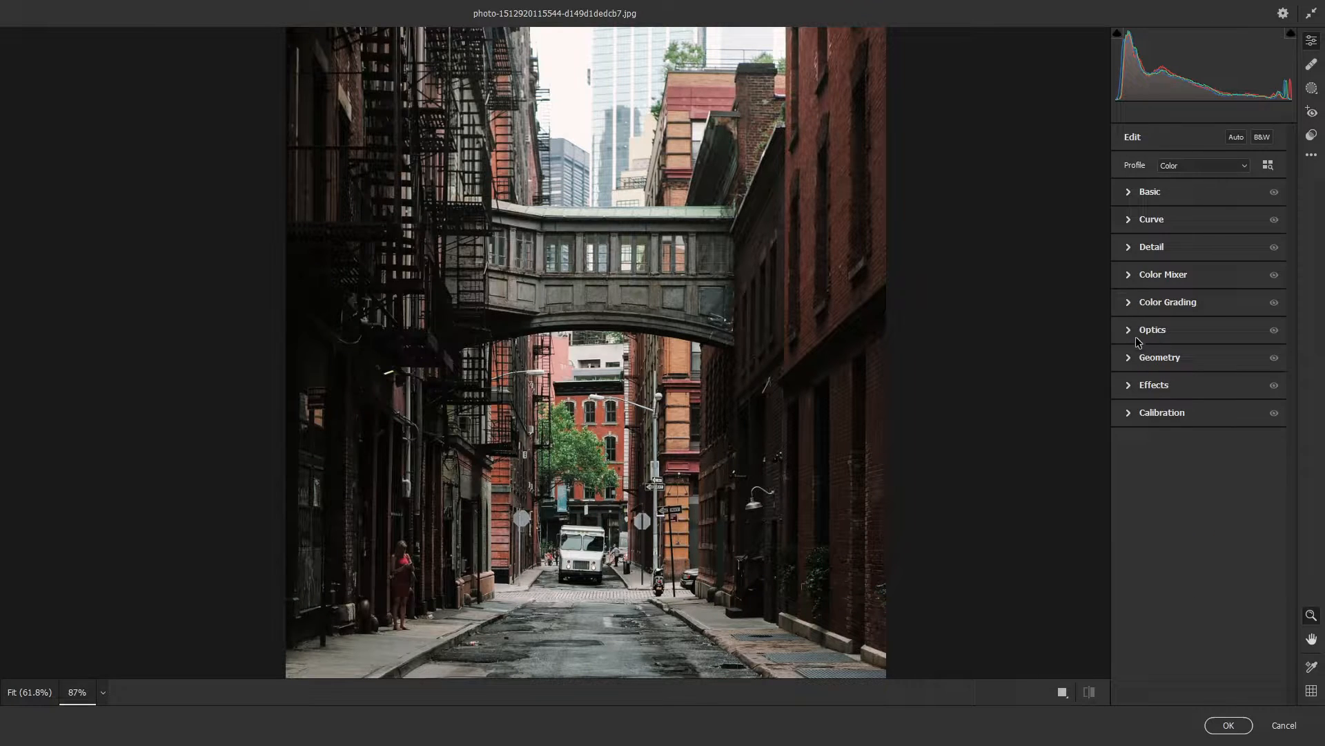
{"action": "left_click", "coordinate": [1136, 334]}
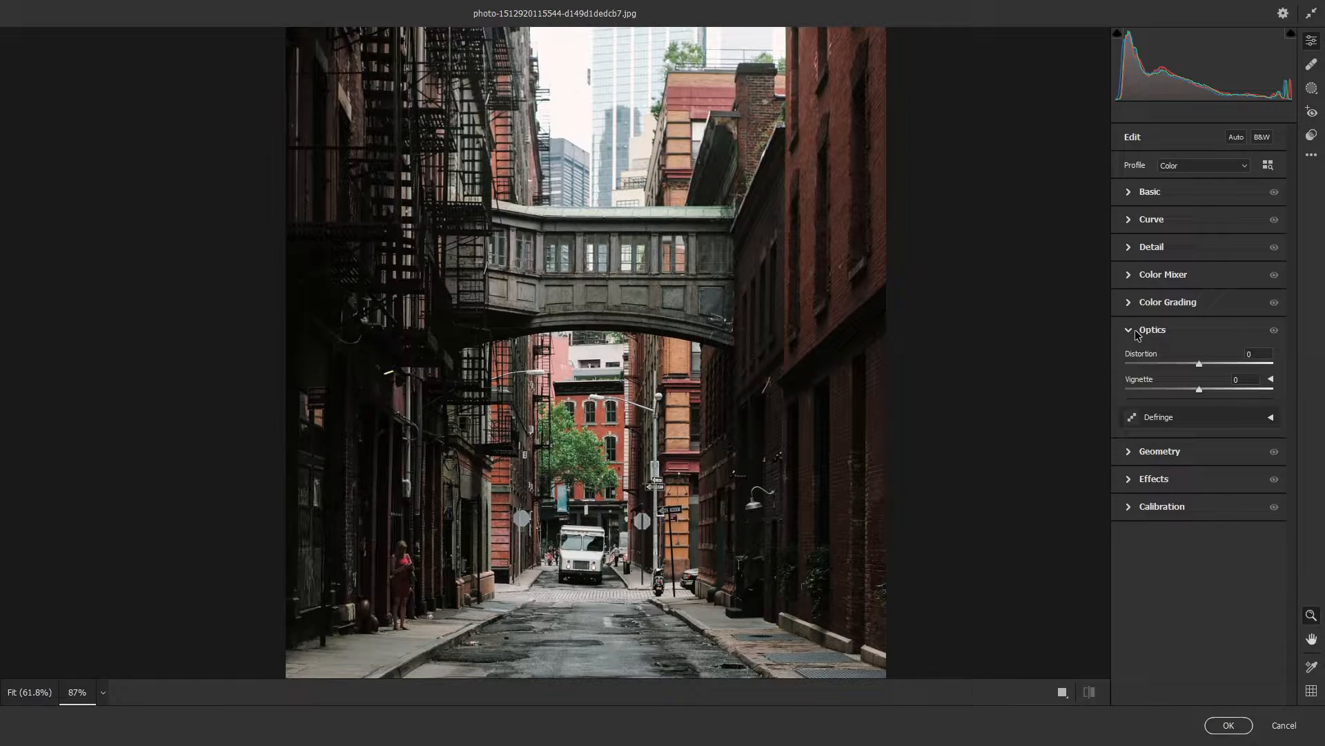
{"action": "left_click_drag", "start_coordinate": [1198, 366], "coordinate": [1228, 372]}
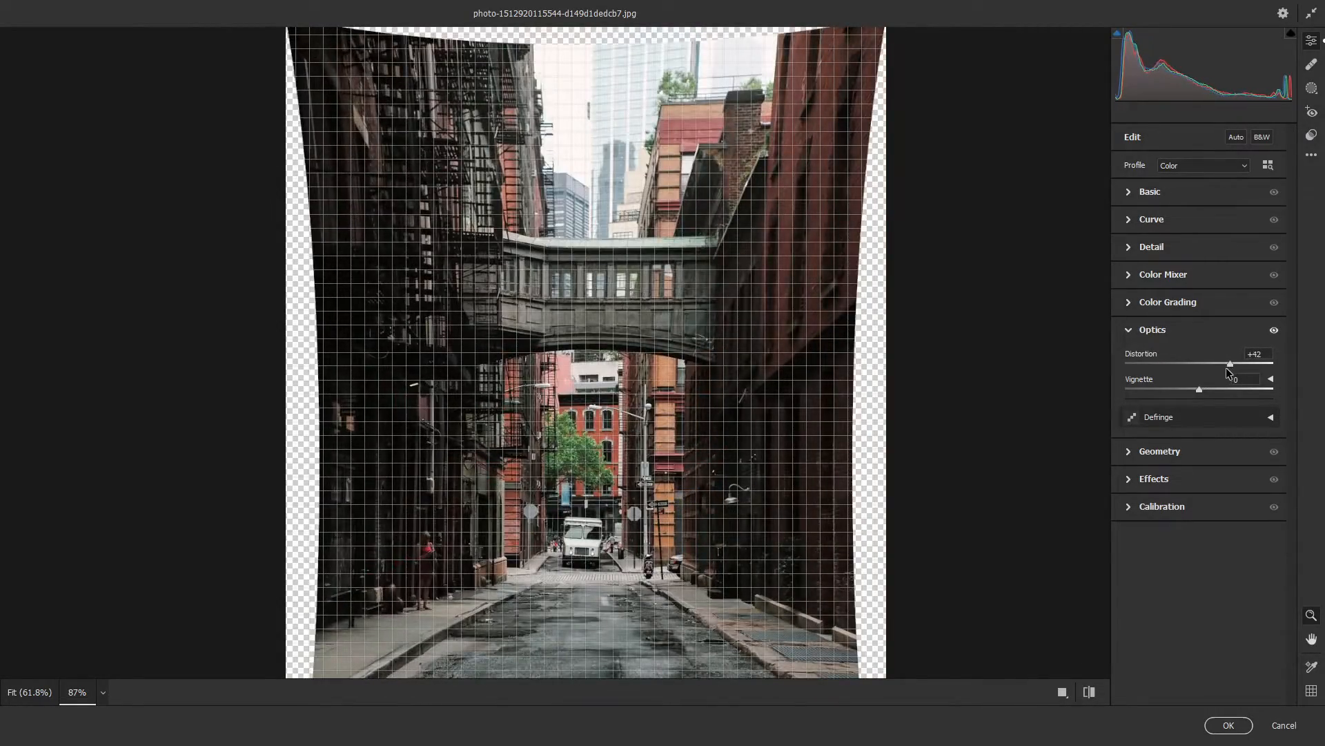
{"action": "double_click", "coordinate": [1227, 365]}
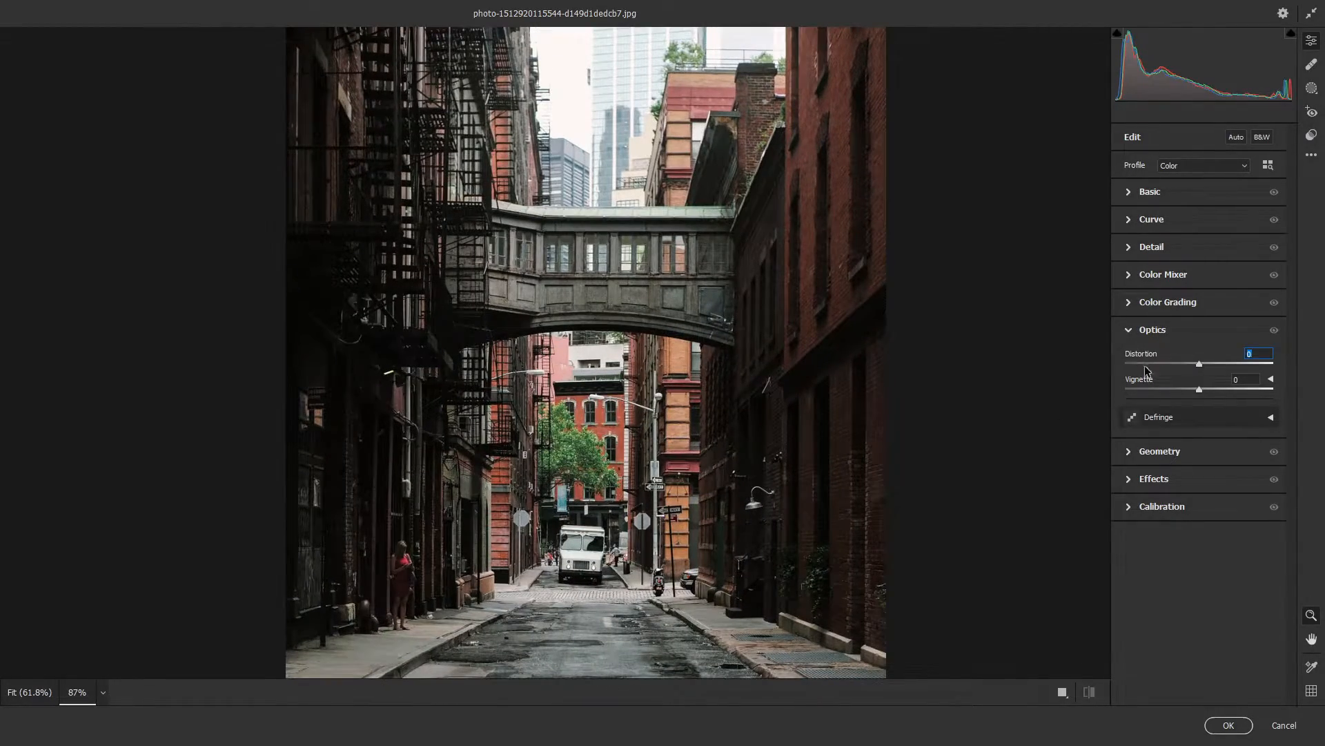
{"action": "left_click_drag", "start_coordinate": [1198, 365], "coordinate": [1148, 365]}
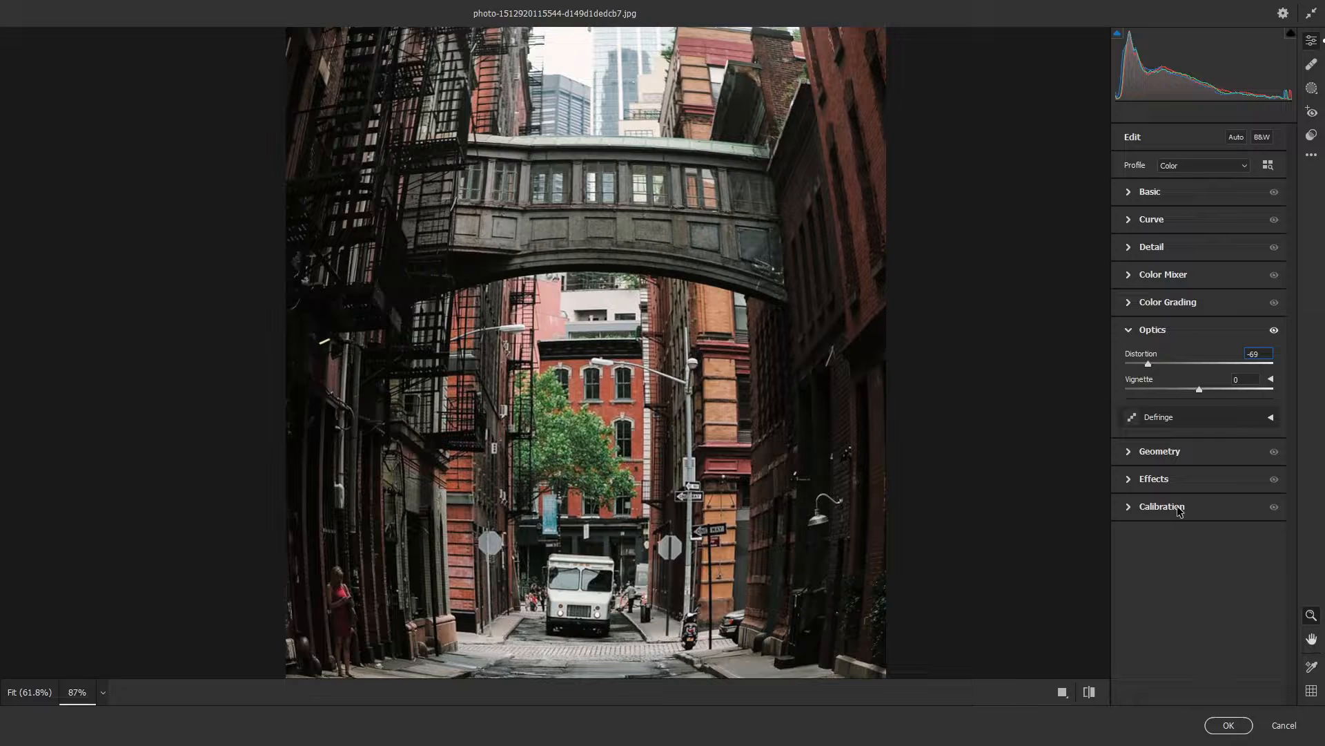
{"action": "key", "text": "ctrl+z"}
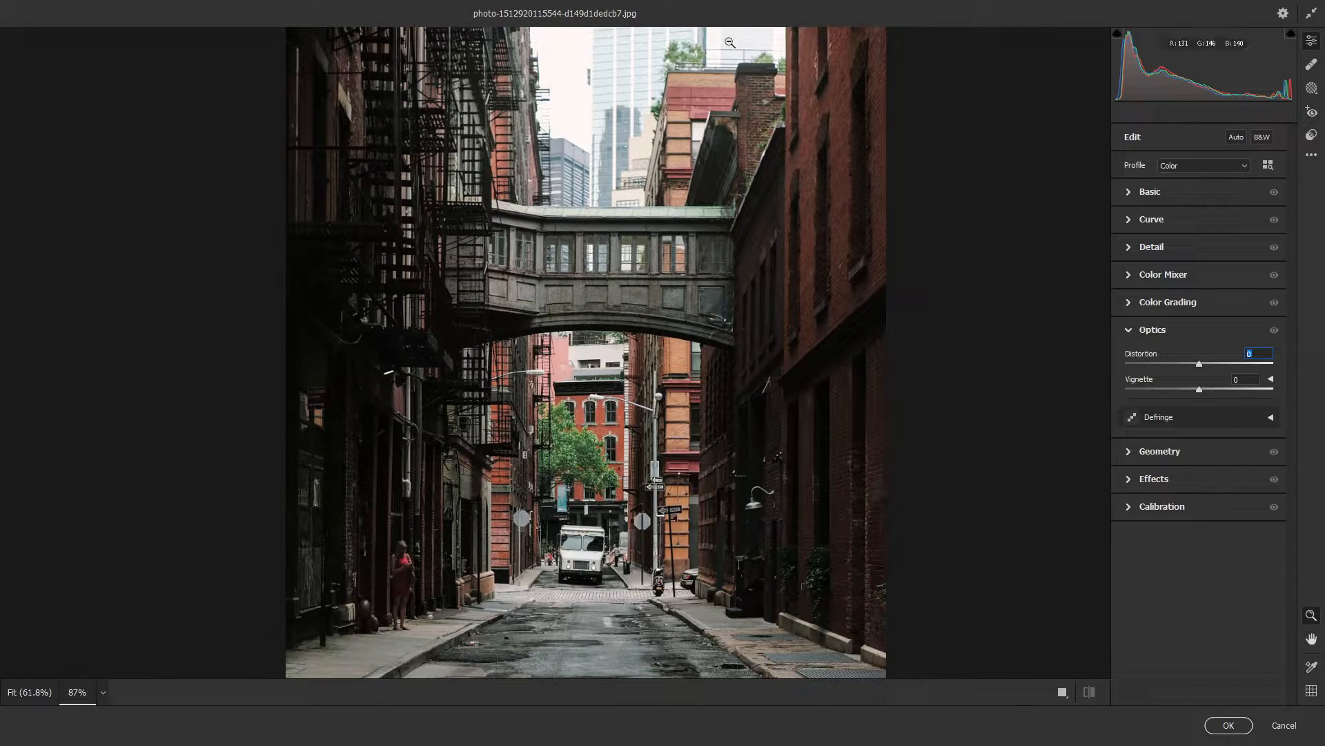
Step: Try a negative vignette in the Optics adjustments and undo the vignette change
{"action": "left_click_drag", "start_coordinate": [1199, 389], "coordinate": [1126, 407]}
{"action": "key", "text": "ctrl+z"}
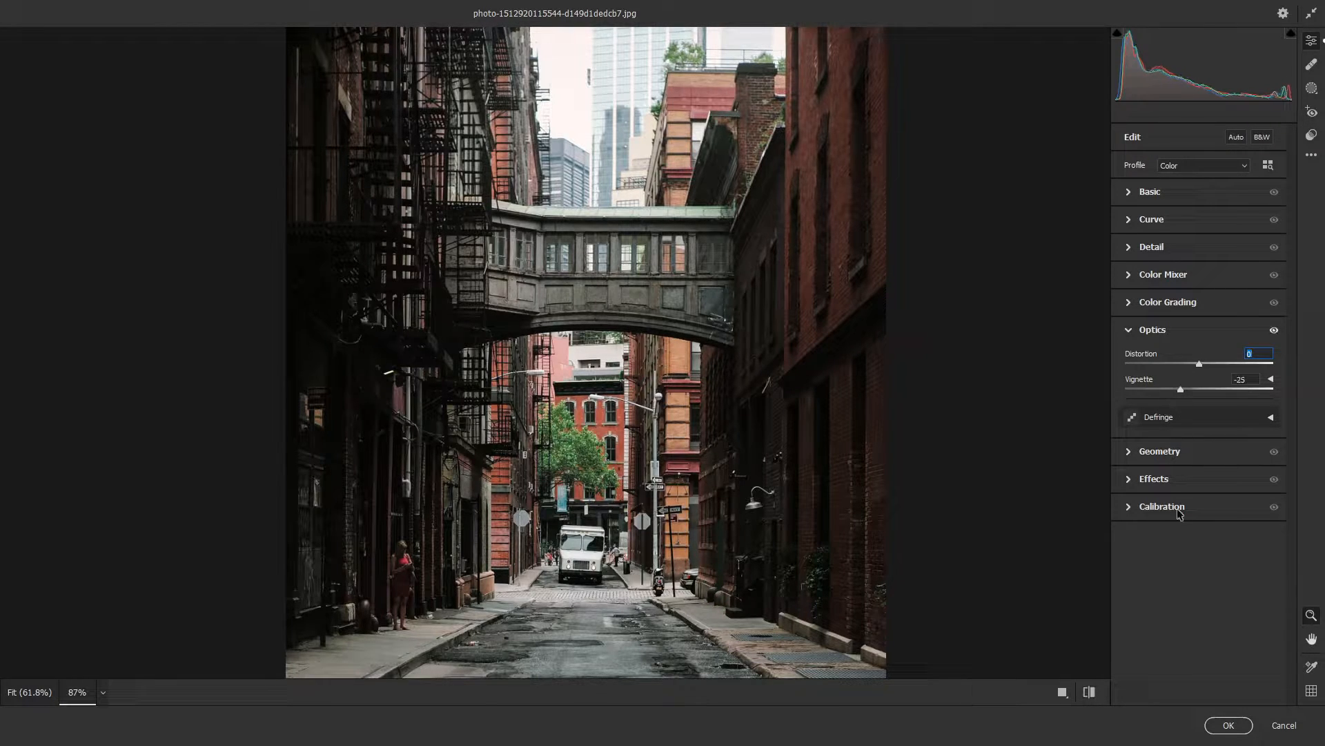
Step: Try adding grain and a vignetting of -13 in the Effects adjustments, returning the grain to 0
{"action": "left_click", "coordinate": [1136, 454]}
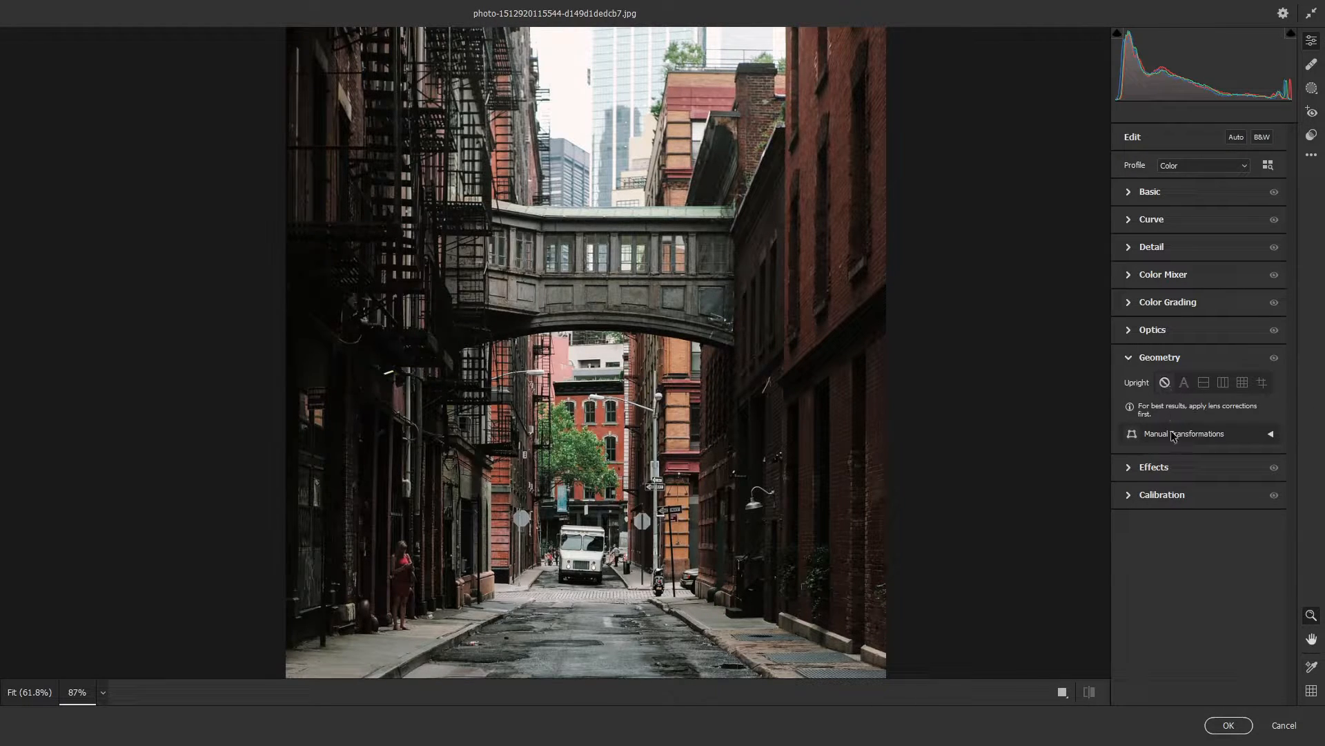
{"action": "left_click", "coordinate": [1139, 469]}
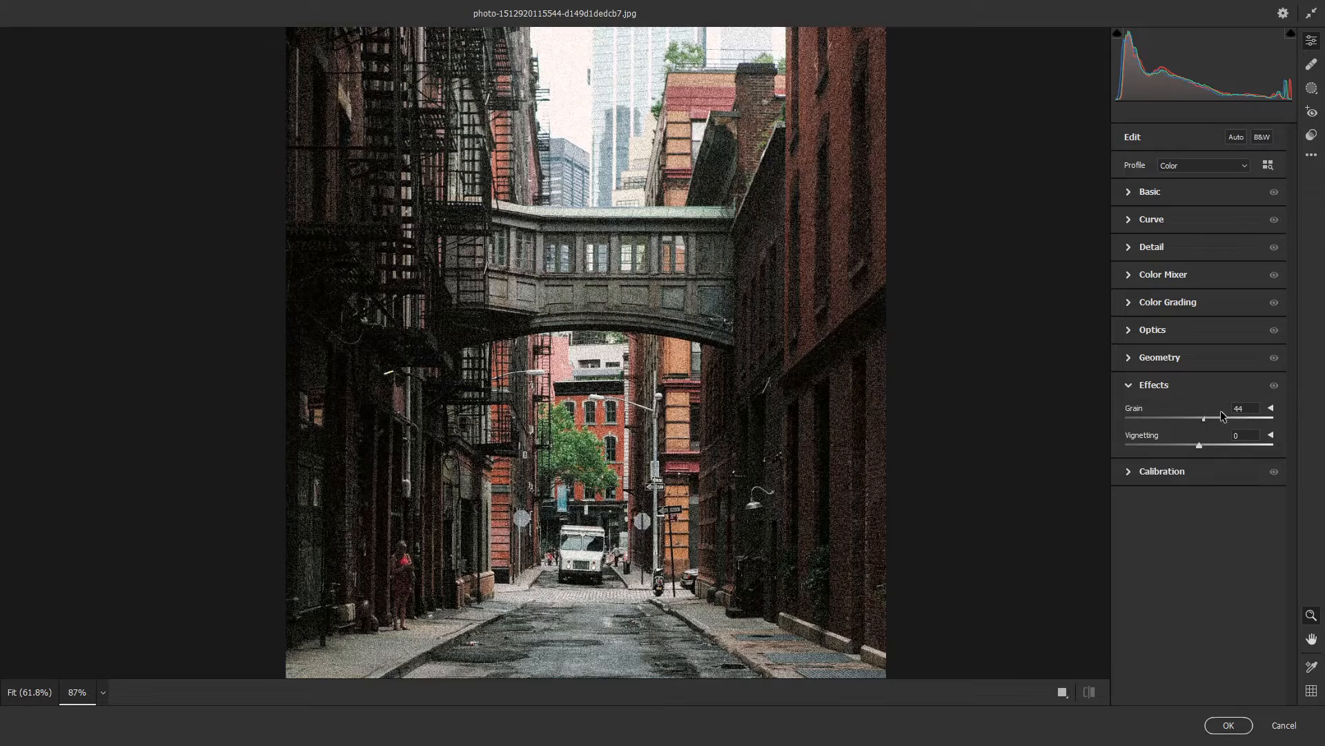
{"action": "left_click_drag", "start_coordinate": [1255, 408], "coordinate": [1122, 426]}
{"action": "mouse_move", "coordinate": [1199, 445]}
{"action": "left_mouse_down"}
{"action": "mouse_move", "coordinate": [1174, 445]}
{"action": "mouse_move", "coordinate": [1191, 446]}
{"action": "left_mouse_up"}
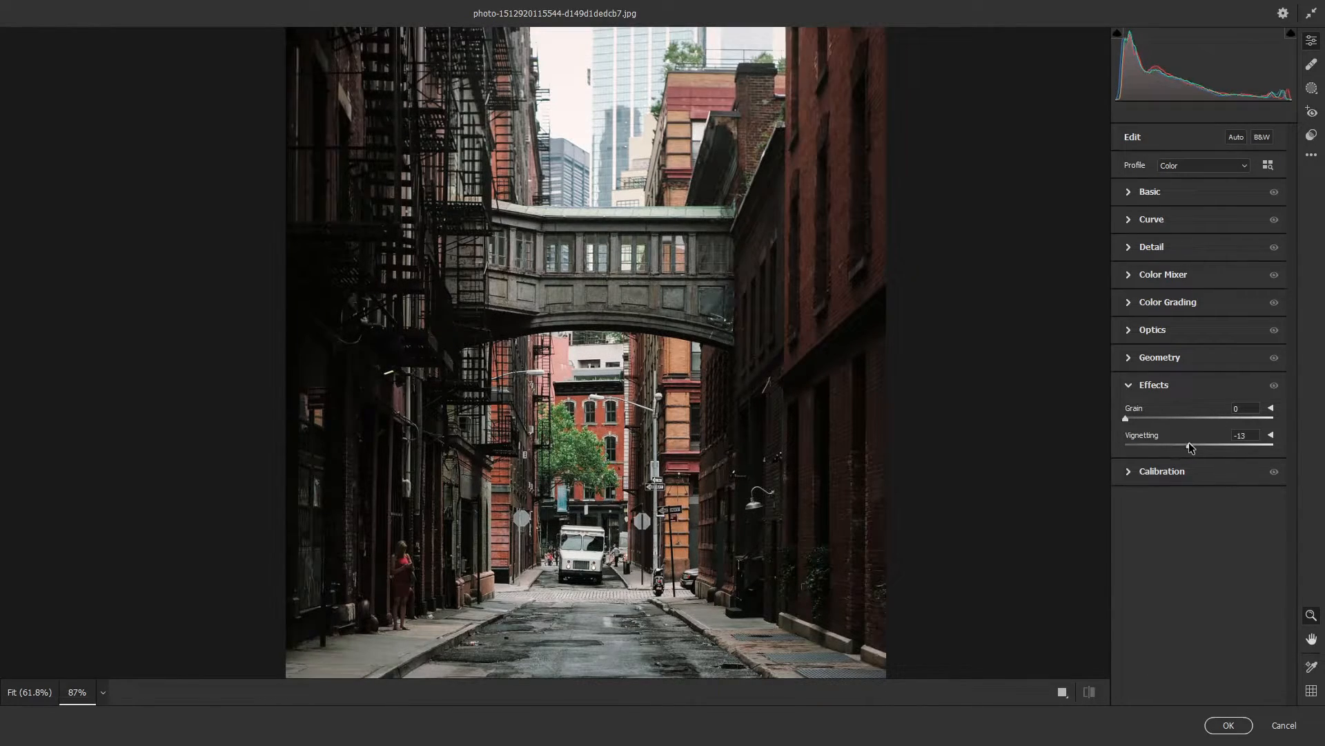
Step: Try a Red Primary calibration with saturation +59 and hue -100, resetting that hue to 0
{"action": "left_click", "coordinate": [1138, 473]}
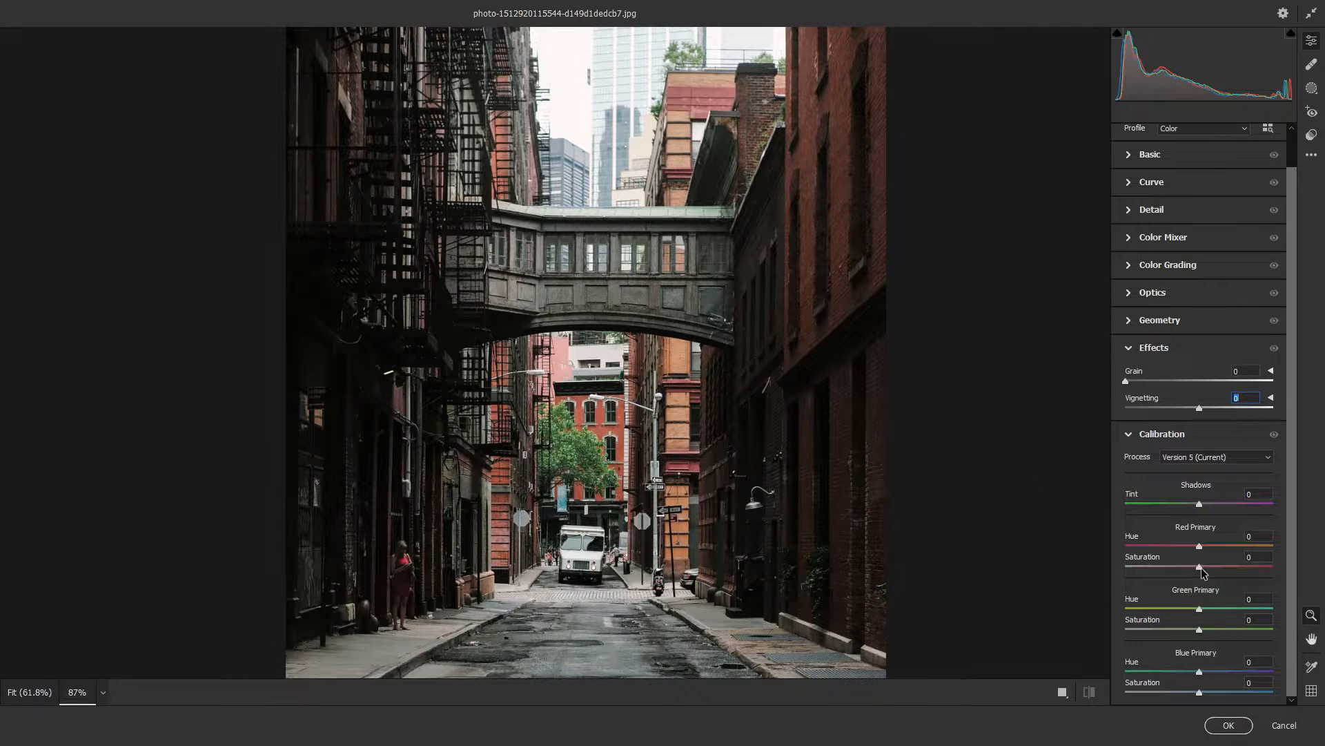
{"action": "left_click_drag", "start_coordinate": [1201, 567], "coordinate": [1125, 550]}
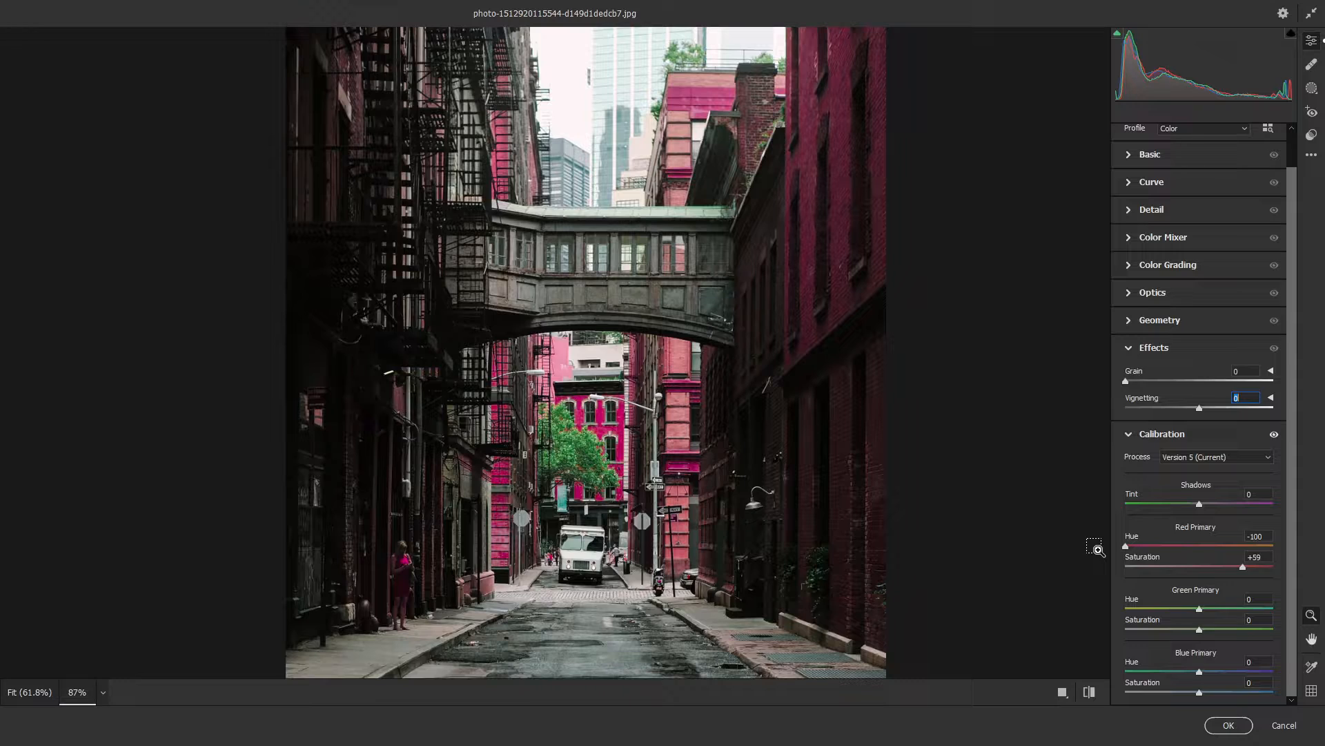
{"action": "double_click", "coordinate": [1126, 546]}
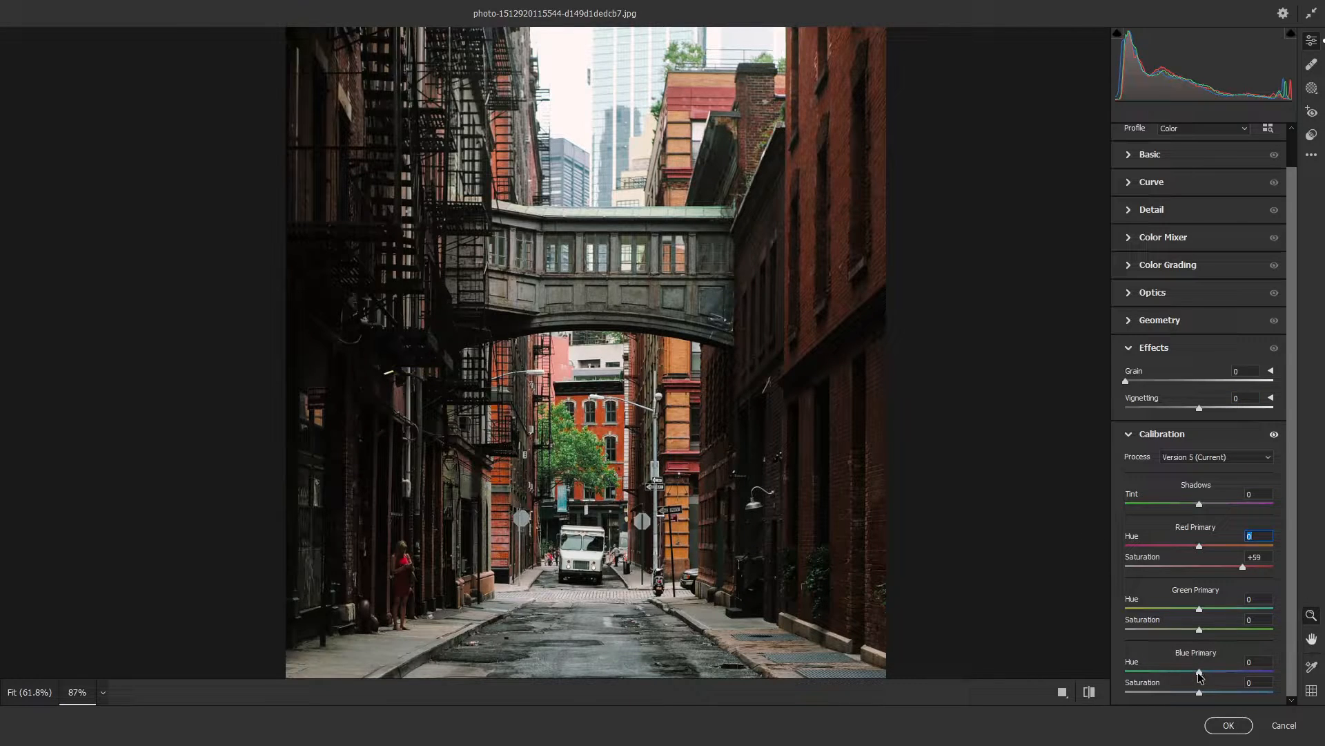
Step: Try a Green Primary hue of -36 and a Blue Primary hue of -13, and dismiss Camera Raw discarding all changes
{"action": "left_click_drag", "start_coordinate": [1190, 674], "coordinate": [1186, 680]}
{"action": "left_click_drag", "start_coordinate": [1199, 616], "coordinate": [1159, 617]}
{"action": "left_click", "coordinate": [1284, 725]}
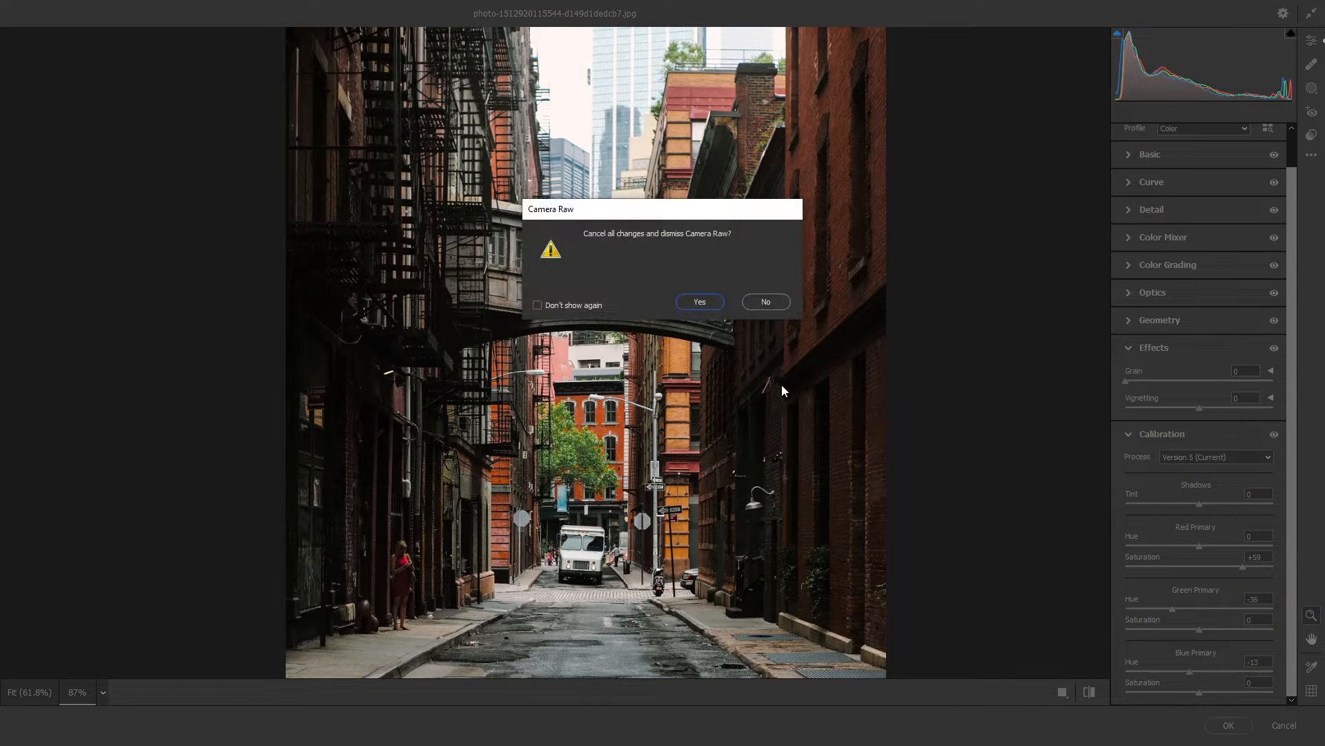
{"action": "left_click", "coordinate": [705, 306]}
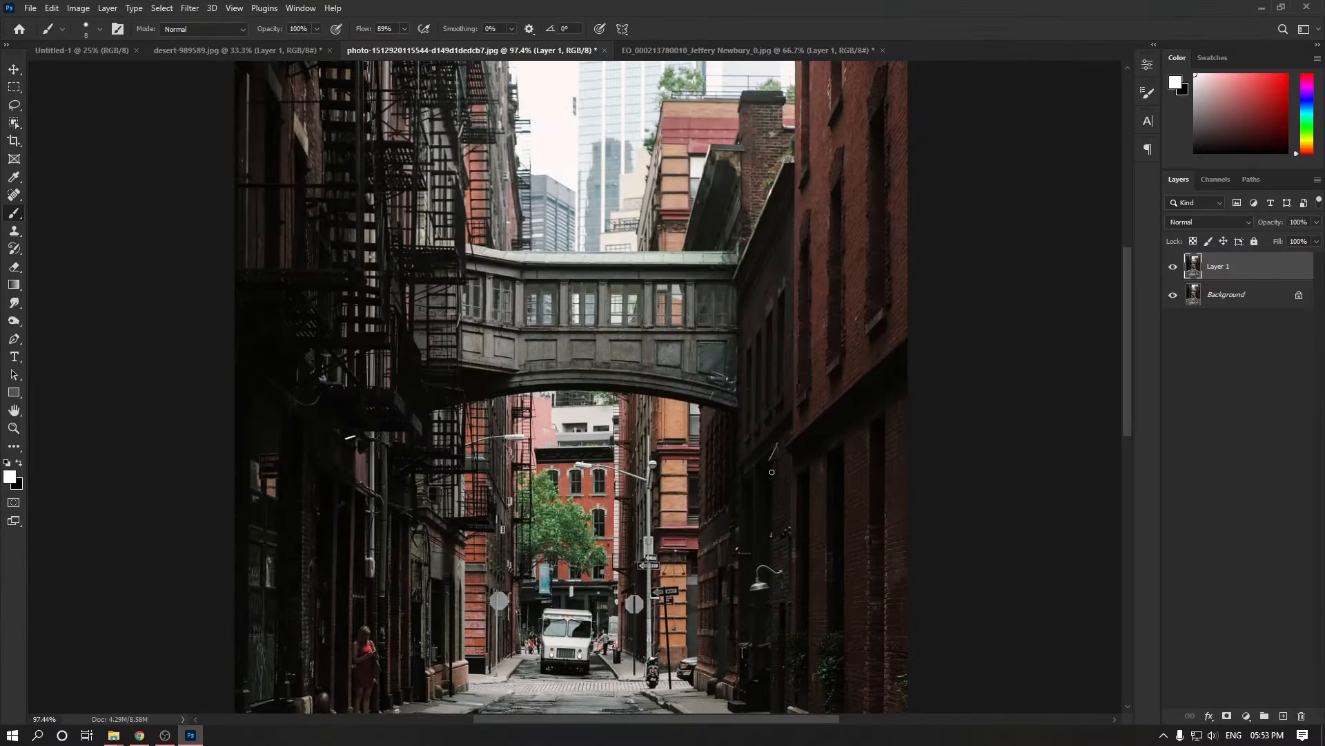
Step: Open the Liquify filter on the street photo, examine the white truck up close and leave the filter without keeping changes
{"action": "scroll", "coordinate": [564, 481], "scroll_direction": "down", "scroll_amount": 3}
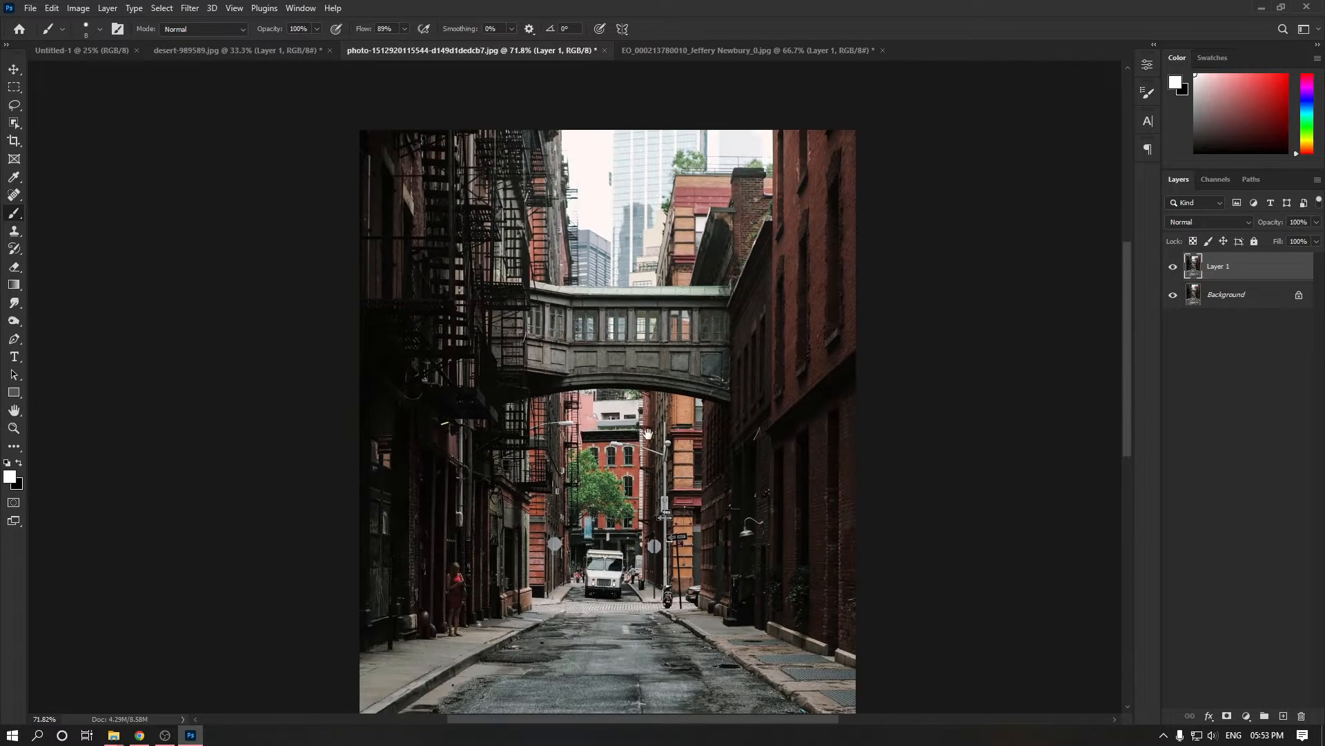
{"action": "left_click", "coordinate": [186, 8]}
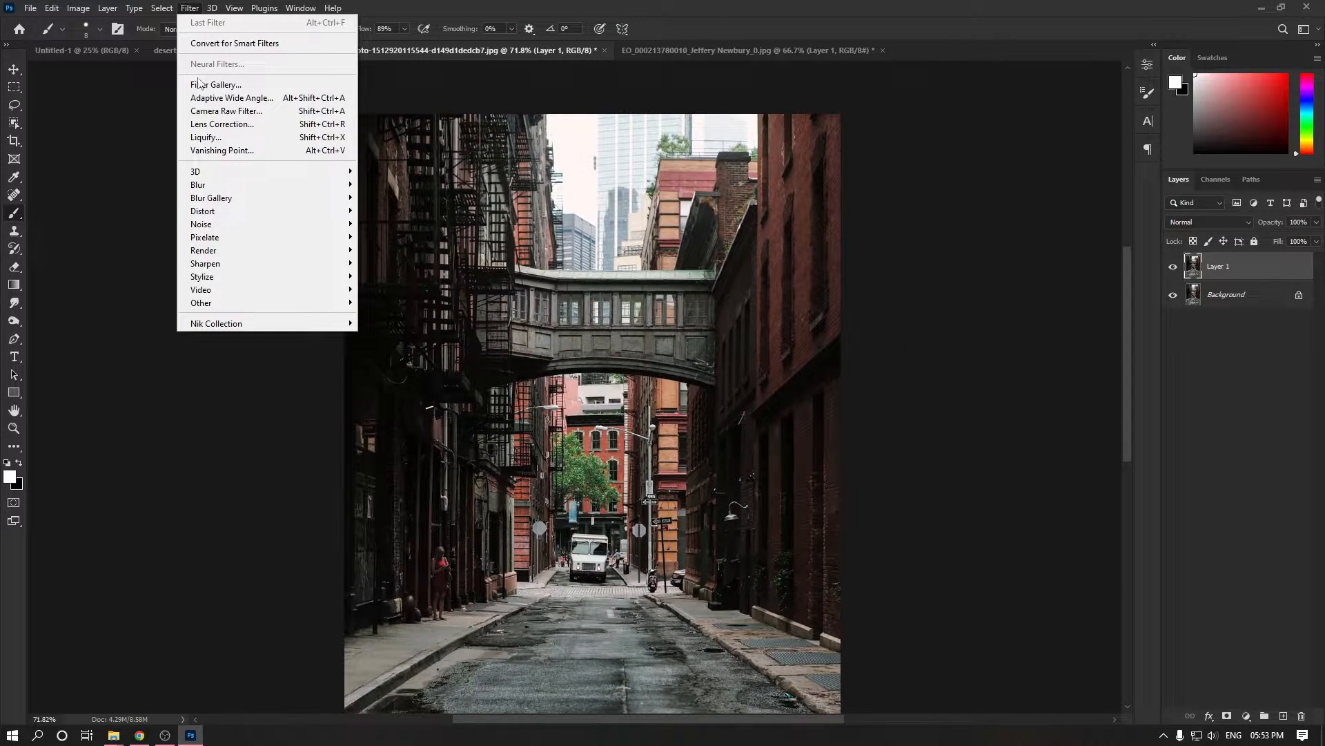
{"action": "left_click", "coordinate": [207, 137]}
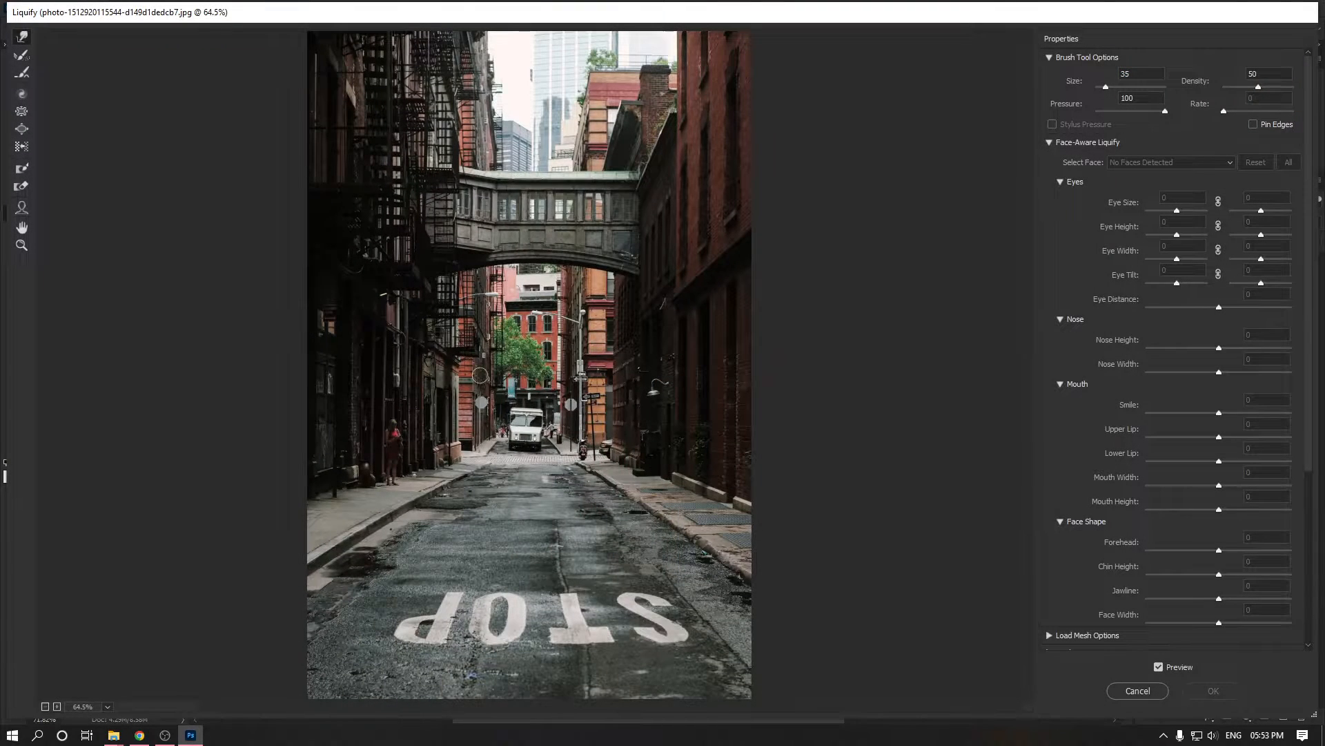
{"action": "key", "text": "ctrl+space"}
{"action": "left_click_drag", "start_coordinate": [547, 435], "coordinate": [513, 434]}
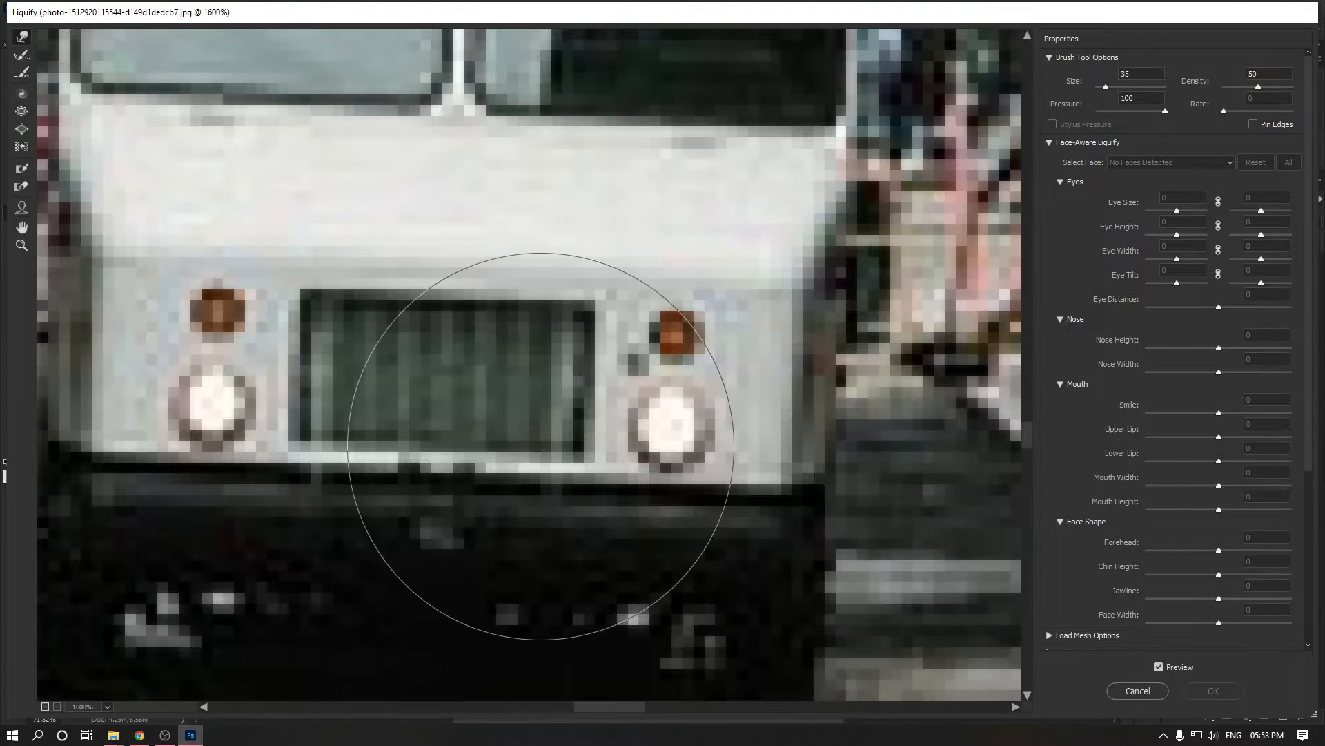
{"action": "left_click", "coordinate": [564, 411], "text": "alt"}
{"action": "left_click", "coordinate": [565, 410], "text": "alt"}
{"action": "left_click", "coordinate": [565, 410], "text": "alt"}
{"action": "left_click", "coordinate": [565, 411], "text": "alt"}
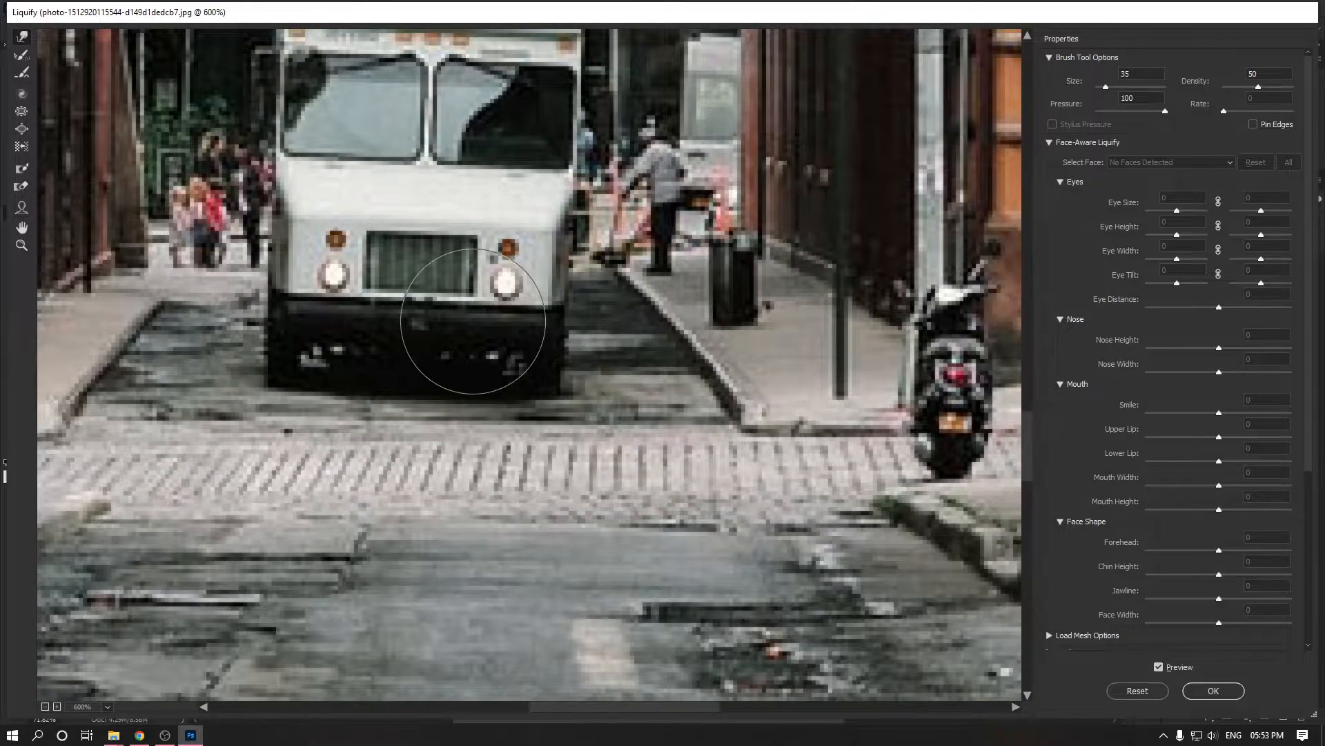
{"action": "left_click", "coordinate": [477, 320], "text": "alt"}
{"action": "left_click", "coordinate": [477, 320], "text": "alt"}
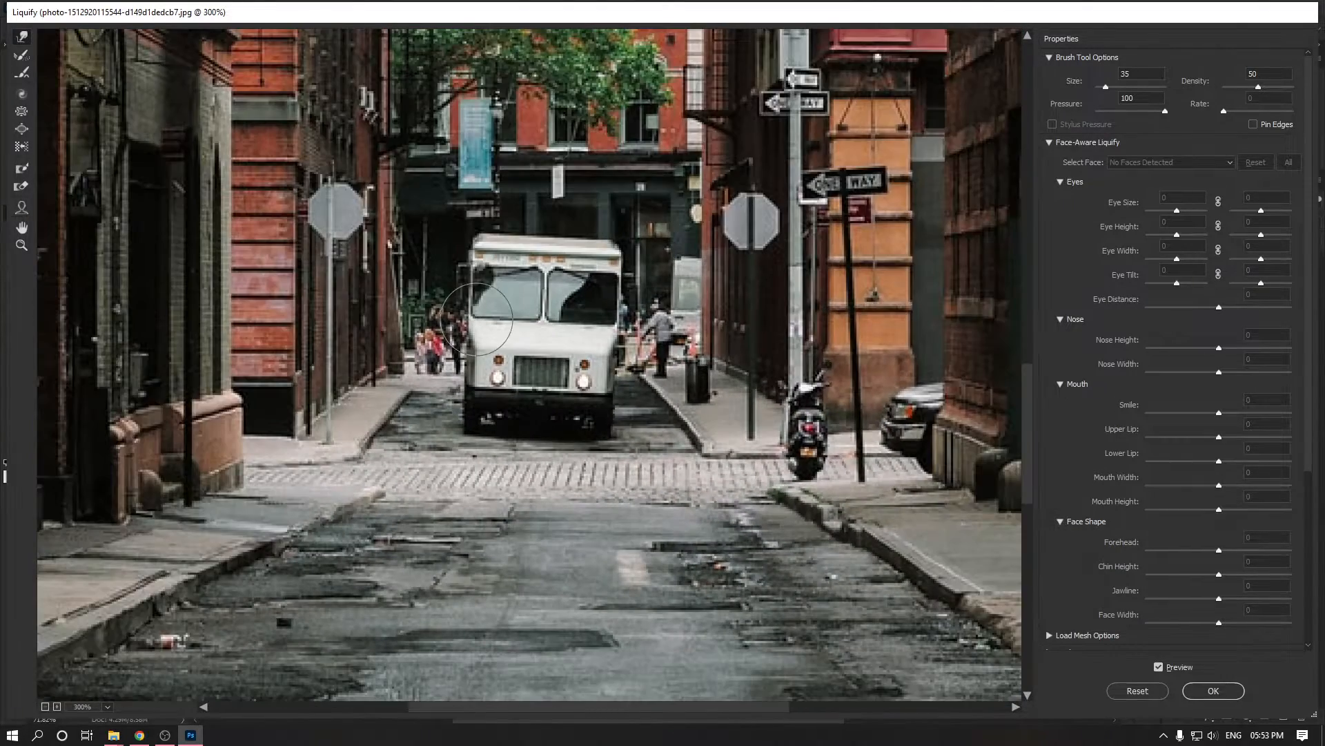
{"action": "left_click", "coordinate": [477, 320], "text": "alt"}
{"action": "left_click", "coordinate": [1146, 693]}
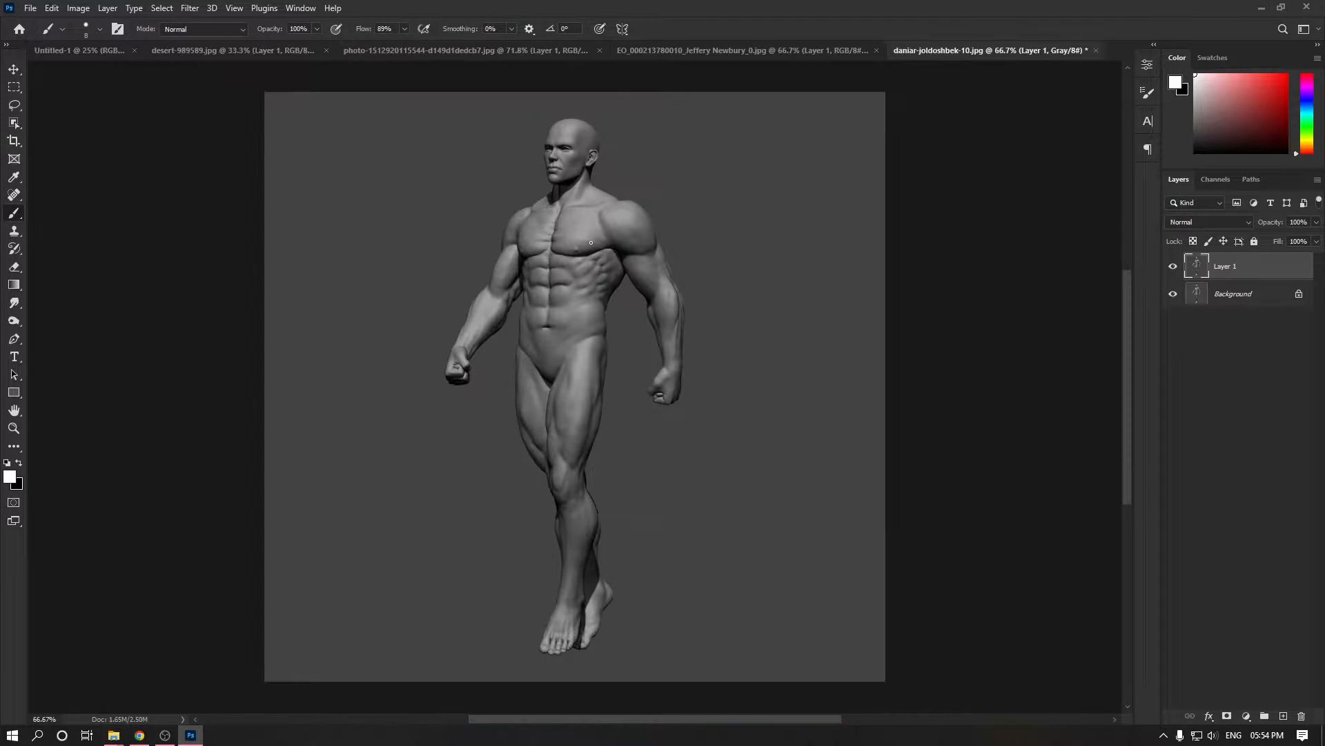
Step: Open Liquify on the muscular figure's layer and warp the shoulder and arm with the Forward Warp tool
{"action": "left_click", "coordinate": [190, 7]}
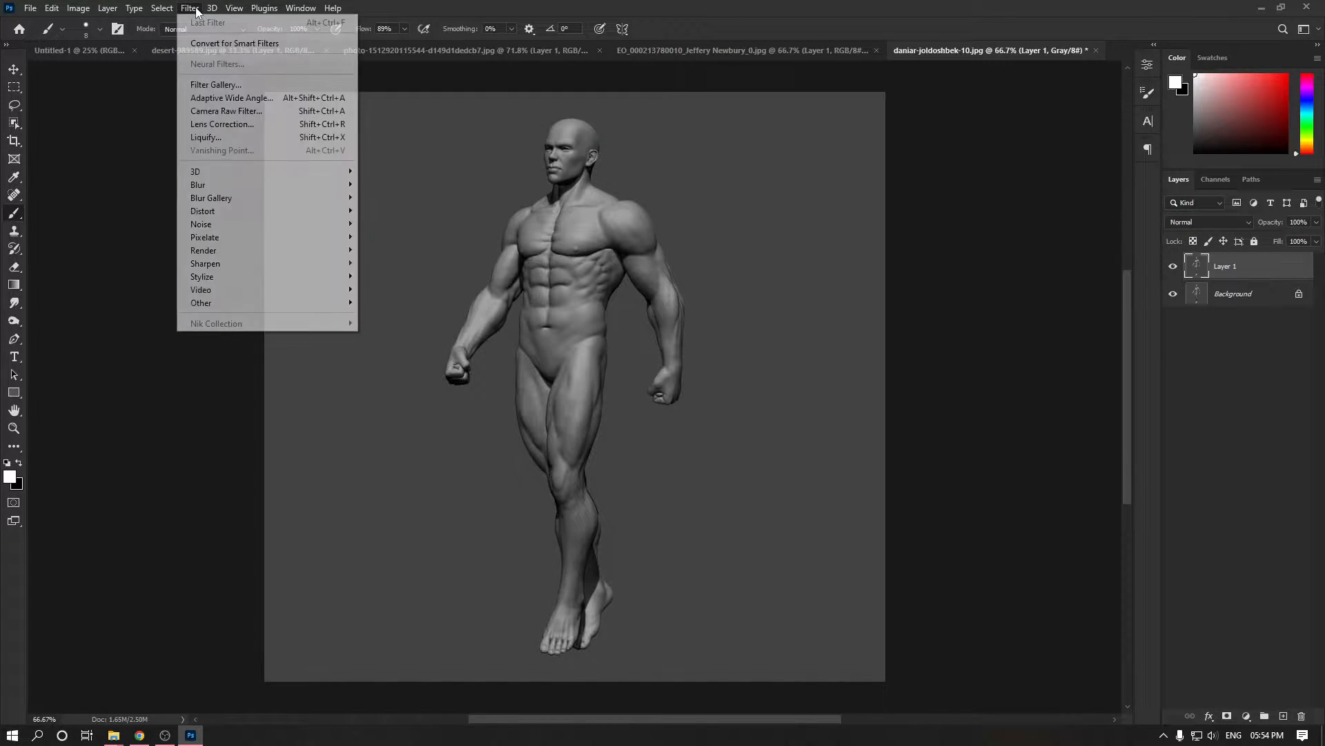
{"action": "left_click", "coordinate": [206, 139]}
{"action": "left_click", "coordinate": [754, 300]}
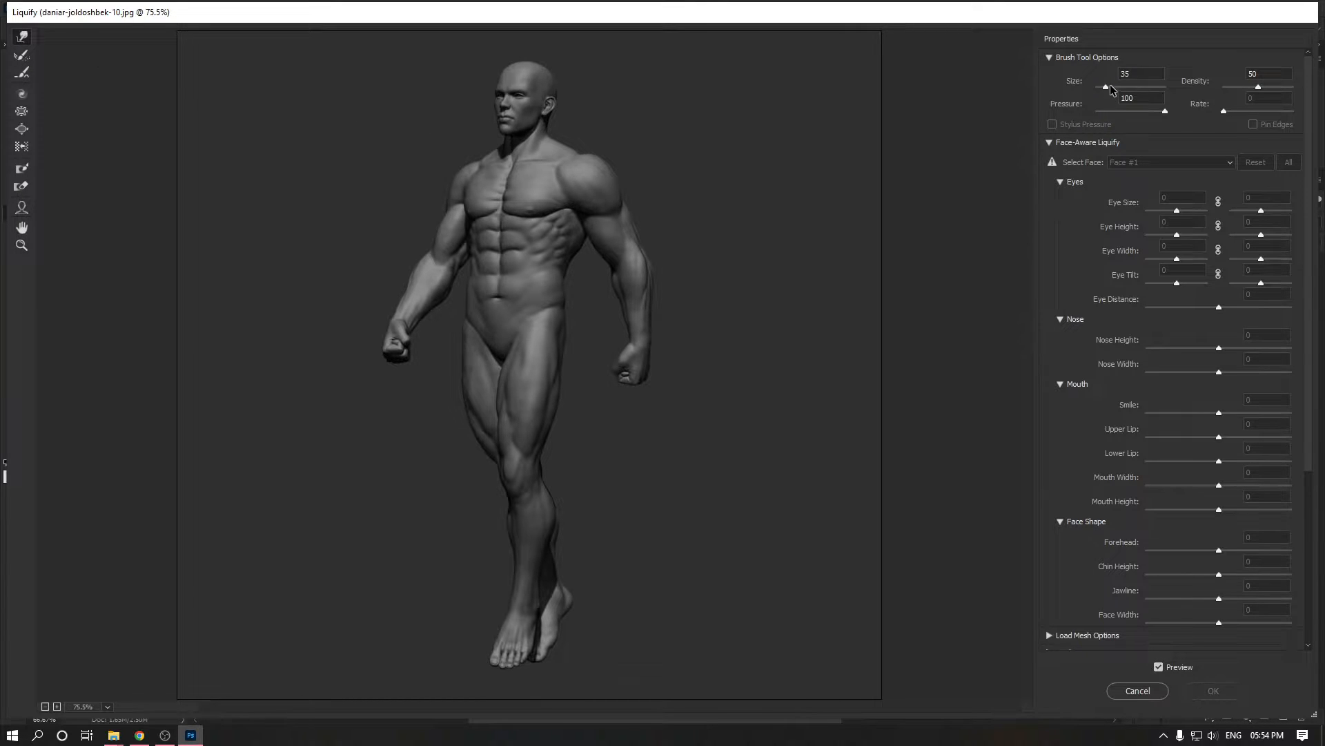
{"action": "left_click_drag", "start_coordinate": [1110, 85], "coordinate": [1122, 86]}
{"action": "left_click_drag", "start_coordinate": [647, 211], "coordinate": [522, 273]}
{"action": "mouse_move", "coordinate": [641, 252]}
{"action": "left_mouse_down"}
{"action": "mouse_move", "coordinate": [611, 262]}
{"action": "mouse_move", "coordinate": [642, 261]}
{"action": "mouse_move", "coordinate": [629, 265]}
{"action": "left_mouse_up"}
{"action": "left_click_drag", "start_coordinate": [608, 172], "coordinate": [619, 171]}
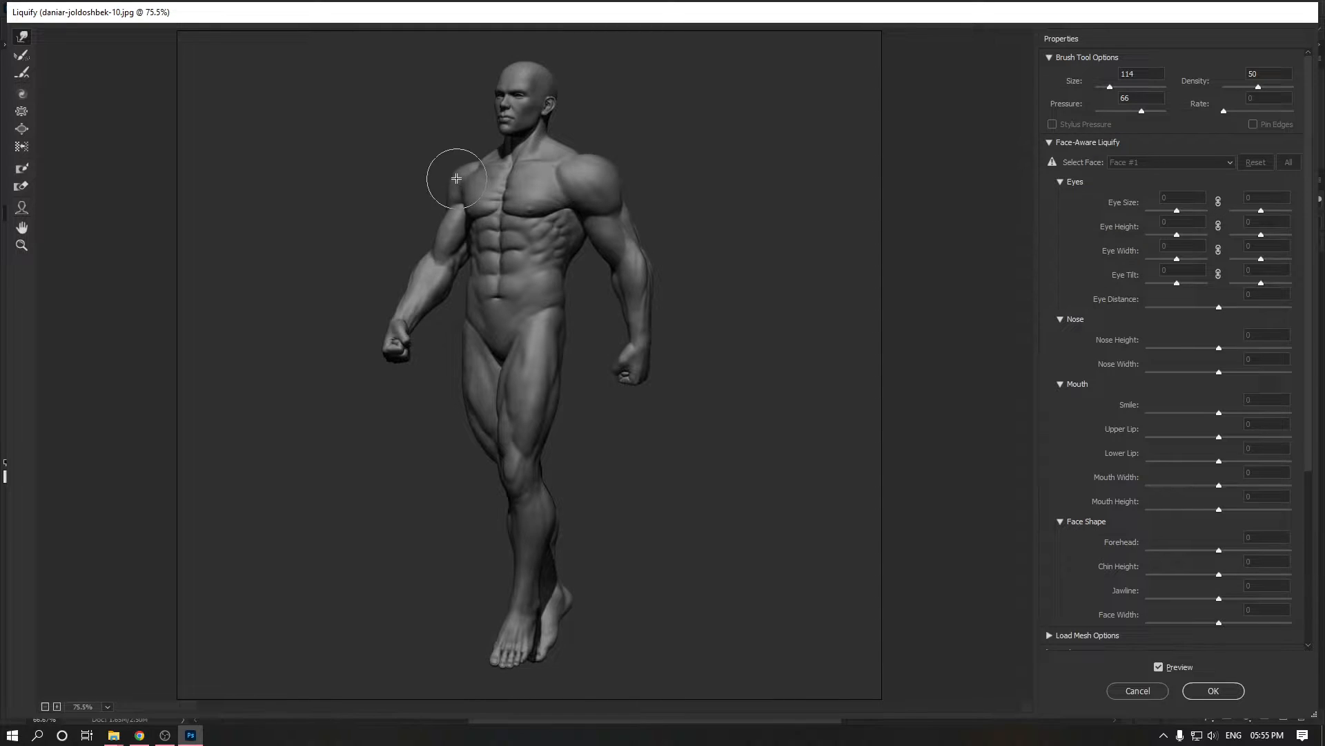
Step: Try pulling the elbow outward with the warp brush enlarged to 150, and undo the stroke
{"action": "key", "text": "]"}
{"action": "key", "text": "]"}
{"action": "mouse_move", "coordinate": [632, 220]}
{"action": "left_mouse_down"}
{"action": "mouse_move", "coordinate": [642, 214]}
{"action": "mouse_move", "coordinate": [646, 259]}
{"action": "mouse_move", "coordinate": [683, 291]}
{"action": "left_mouse_up"}
{"action": "left_click_drag", "start_coordinate": [677, 316], "coordinate": [674, 319]}
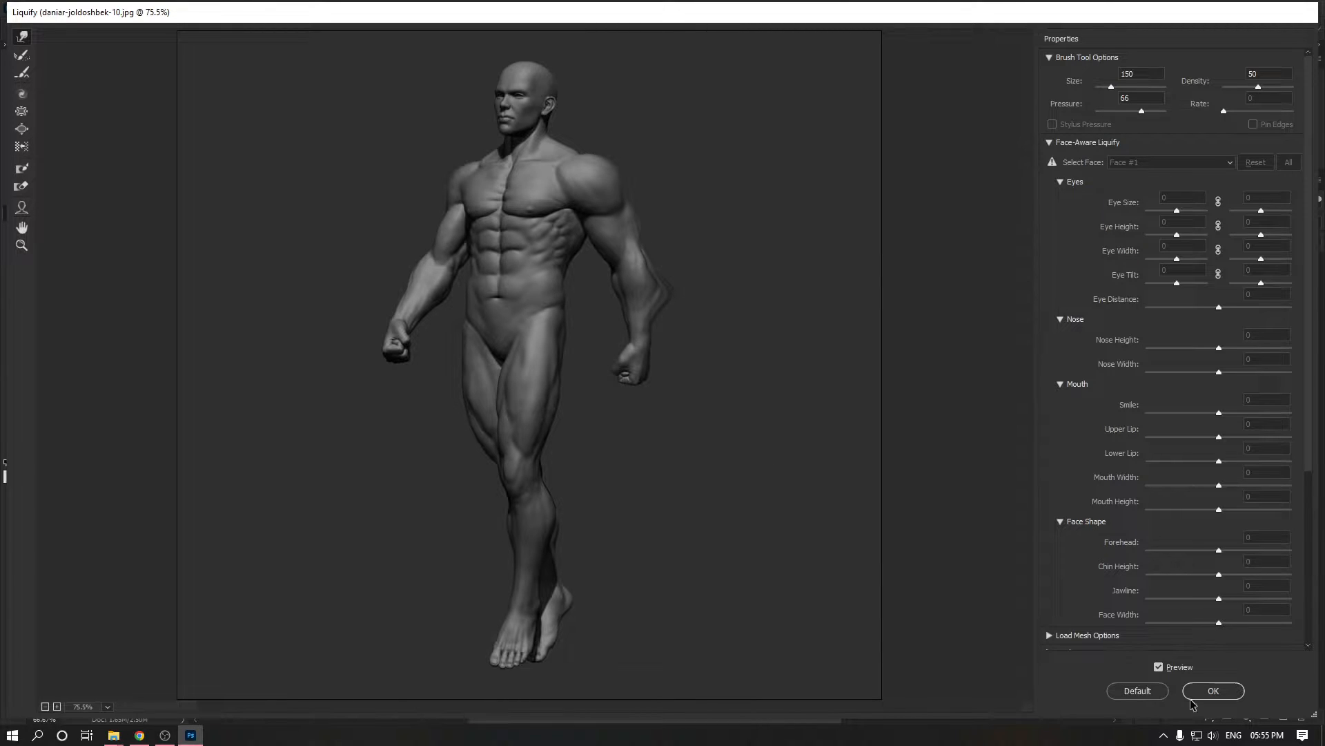
{"action": "key", "text": "ctrl+z"}
Step: Toggle the Show Backdrop view option for the Liquify preview
{"action": "left_click_drag", "start_coordinate": [1309, 458], "coordinate": [1319, 643]}
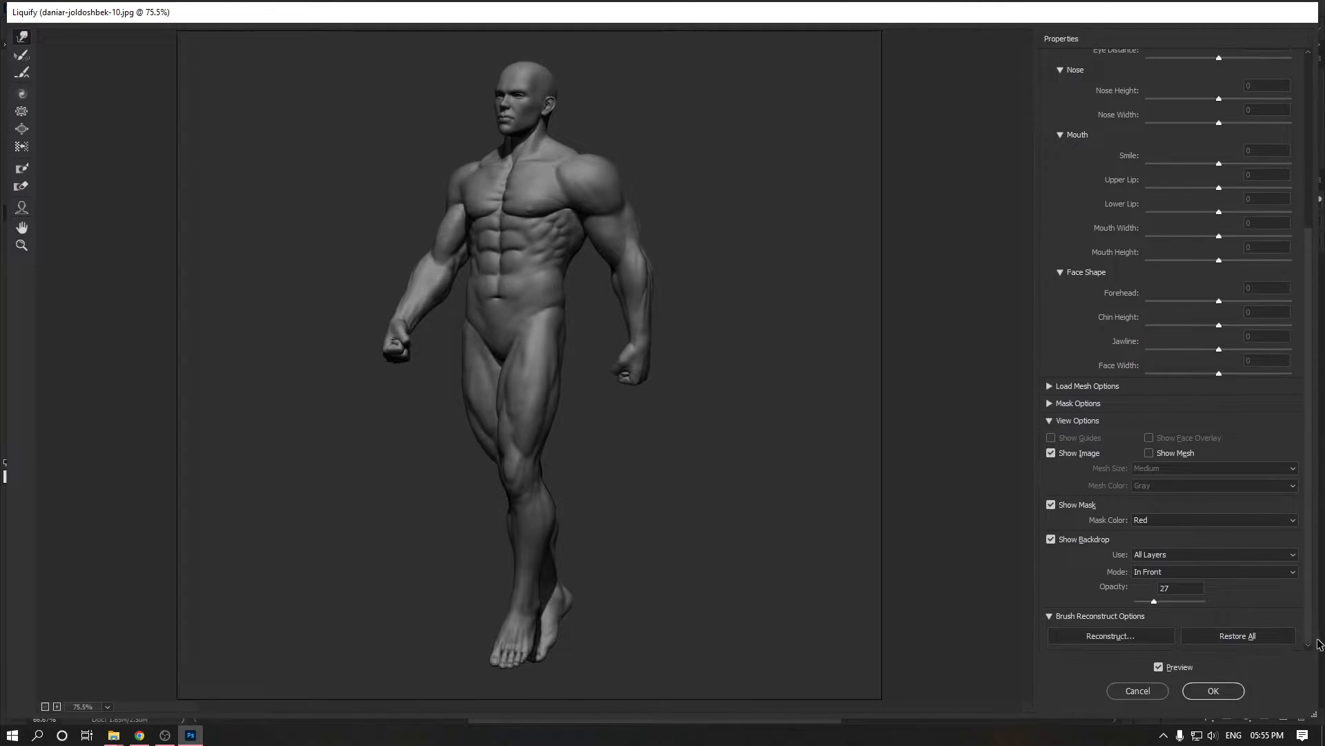
{"action": "left_click", "coordinate": [1051, 540]}
{"action": "left_click_drag", "start_coordinate": [1319, 533], "coordinate": [1322, 324]}
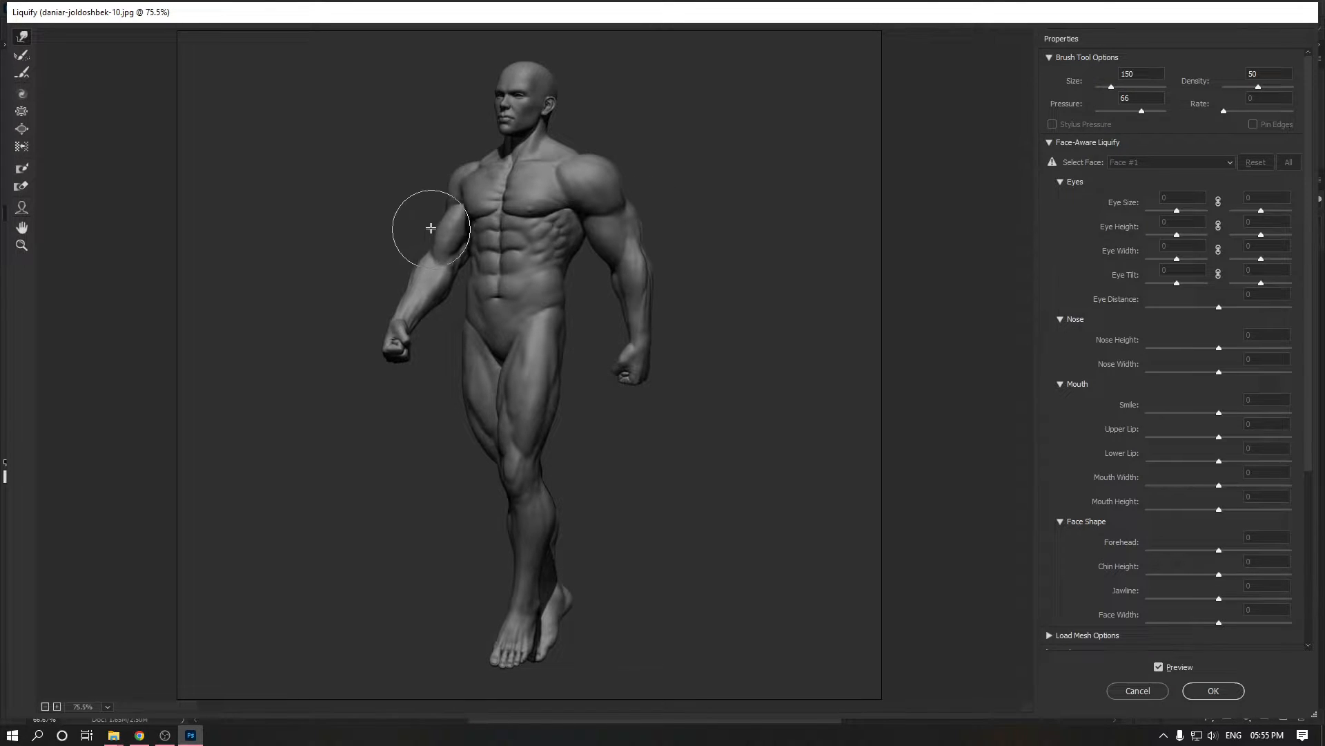
Step: Bulge the figure's upper arm and both thighs outward, enlarging the warp brush in stages up to 250
{"action": "left_click_drag", "start_coordinate": [440, 195], "coordinate": [425, 206]}
{"action": "key", "text": "bracketright"}
{"action": "key", "text": "bracketright"}
{"action": "key", "text": "bracketright"}
{"action": "key", "text": "bracketright"}
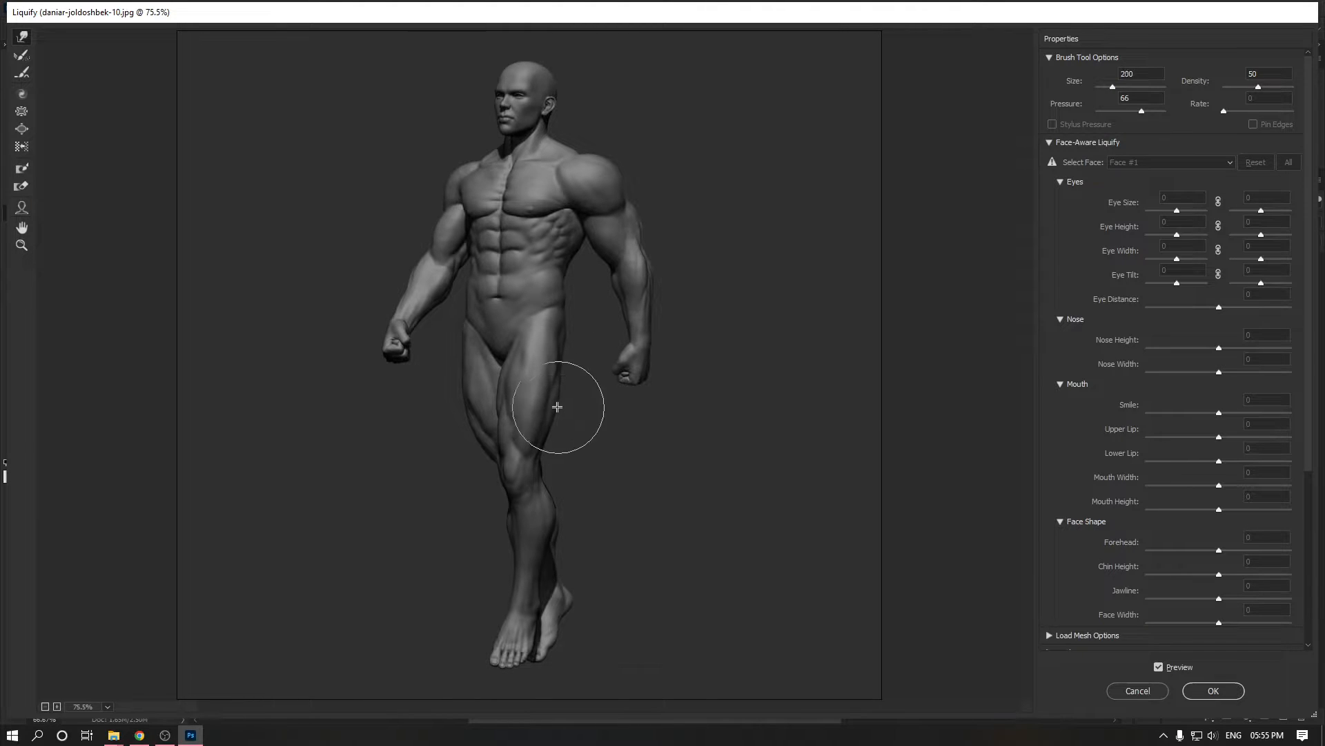
{"action": "left_click_drag", "start_coordinate": [557, 401], "coordinate": [568, 400]}
{"action": "key", "text": "bracketright"}
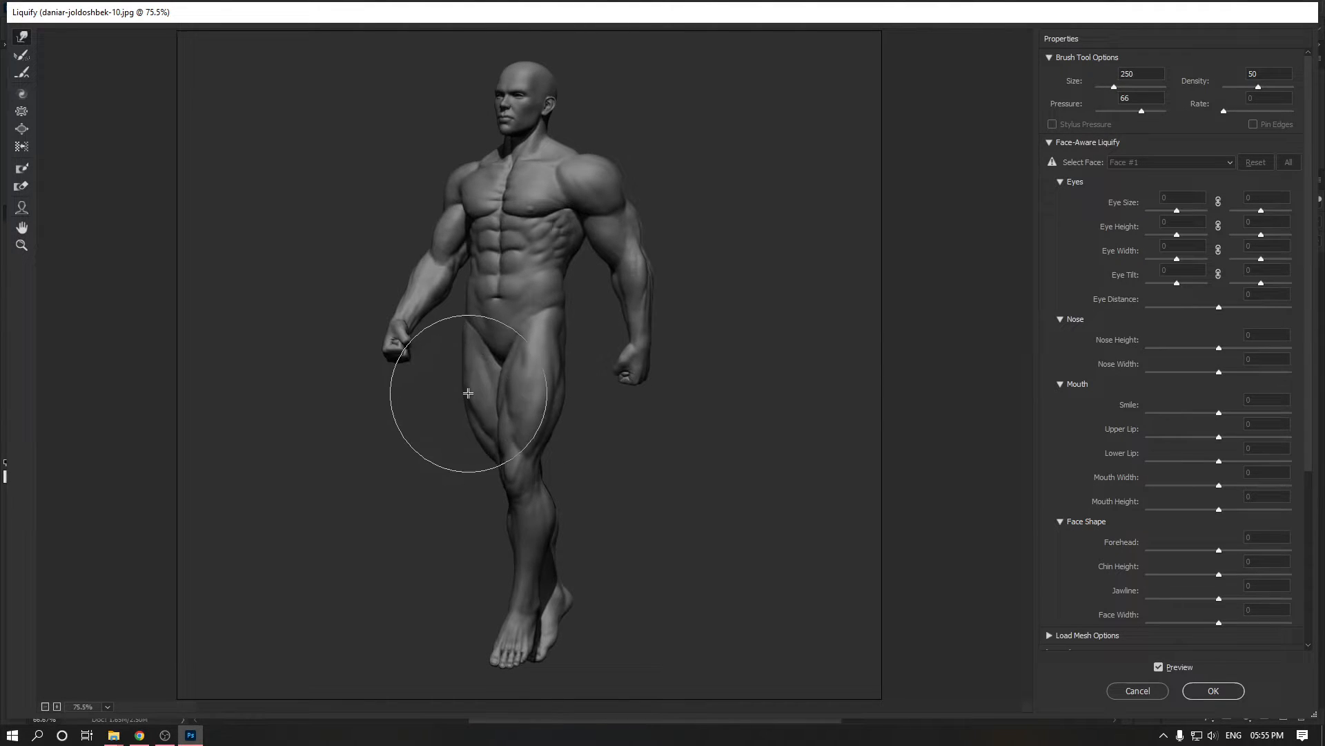
{"action": "left_click_drag", "start_coordinate": [467, 394], "coordinate": [461, 394]}
Step: Warp both forearms to look thicker, using a smaller warp brush of about 125 to 150
{"action": "key", "text": "bracketleft"}
{"action": "key", "text": "bracketleft"}
{"action": "key", "text": "bracketleft"}
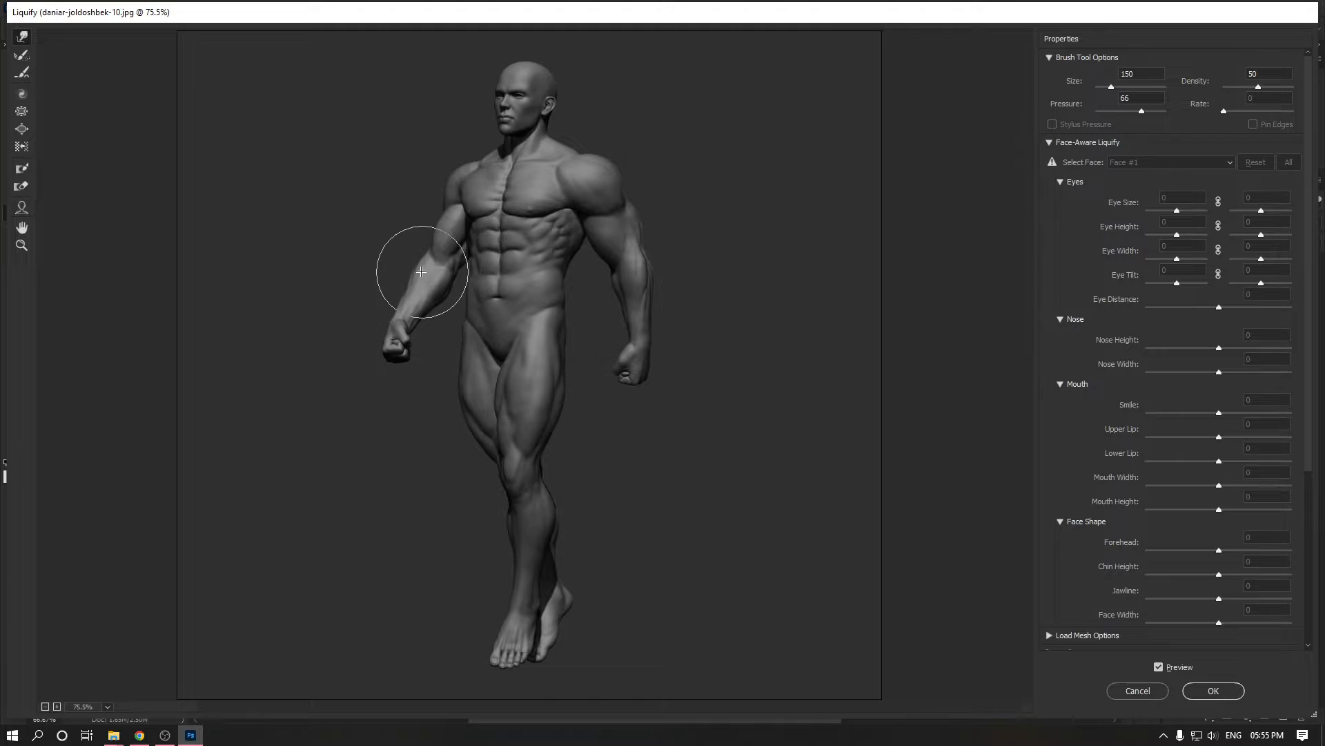
{"action": "left_click_drag", "start_coordinate": [416, 272], "coordinate": [446, 299]}
{"action": "key", "text": "bracketleft"}
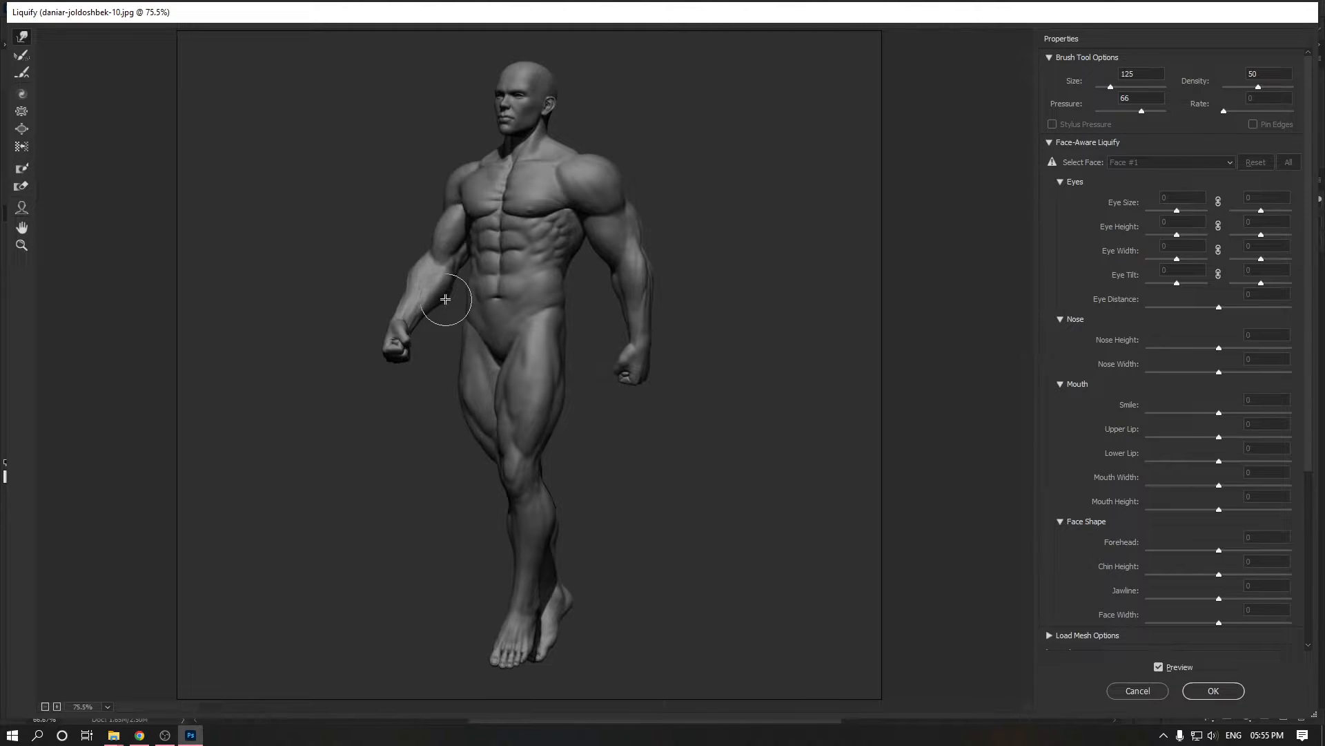
{"action": "key", "text": "bracketright"}
{"action": "key", "text": "bracketright"}
{"action": "left_click_drag", "start_coordinate": [618, 289], "coordinate": [615, 287]}
{"action": "key", "text": "bracketleft"}
Step: Try shrinking the abdominal muscles with the Pucker tool and expanding them with the Bloat tool
{"action": "key", "text": "alt"}
{"action": "scroll", "coordinate": [548, 510], "scroll_direction": "up", "scroll_amount": 1}
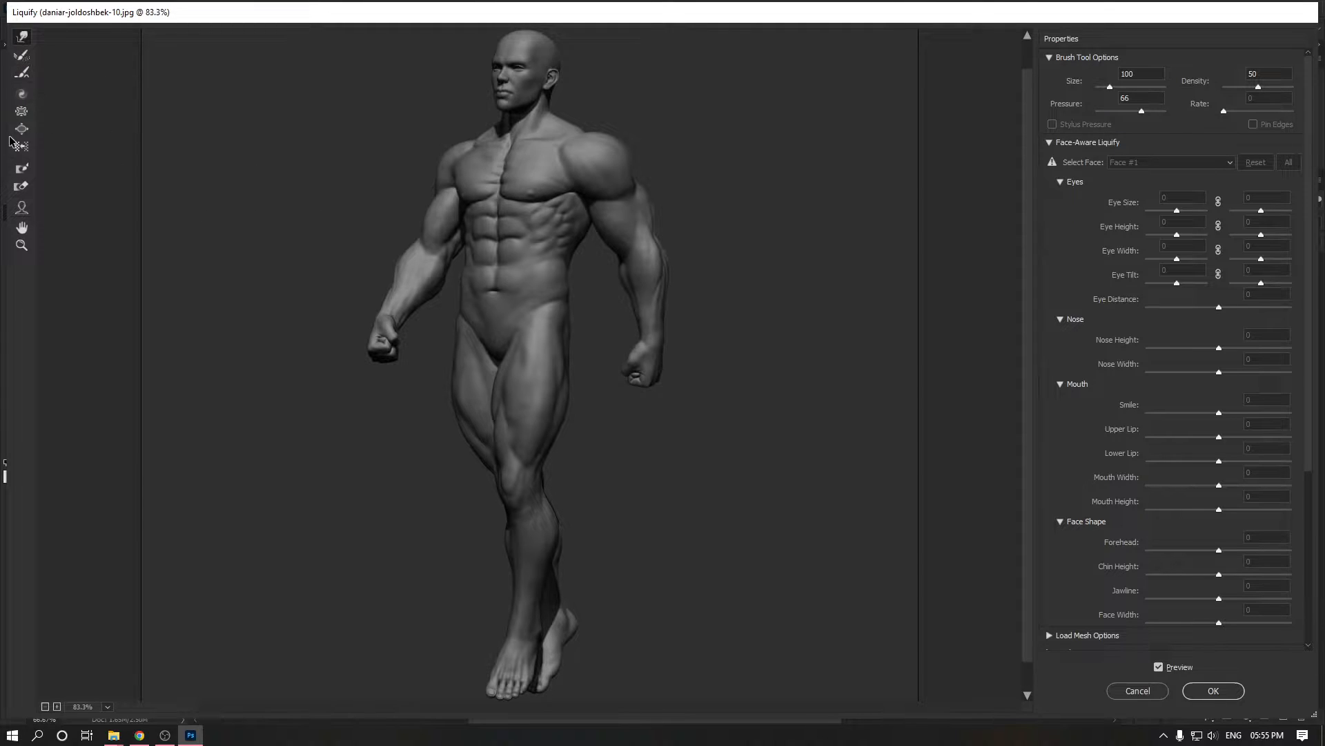
{"action": "left_click", "coordinate": [22, 113]}
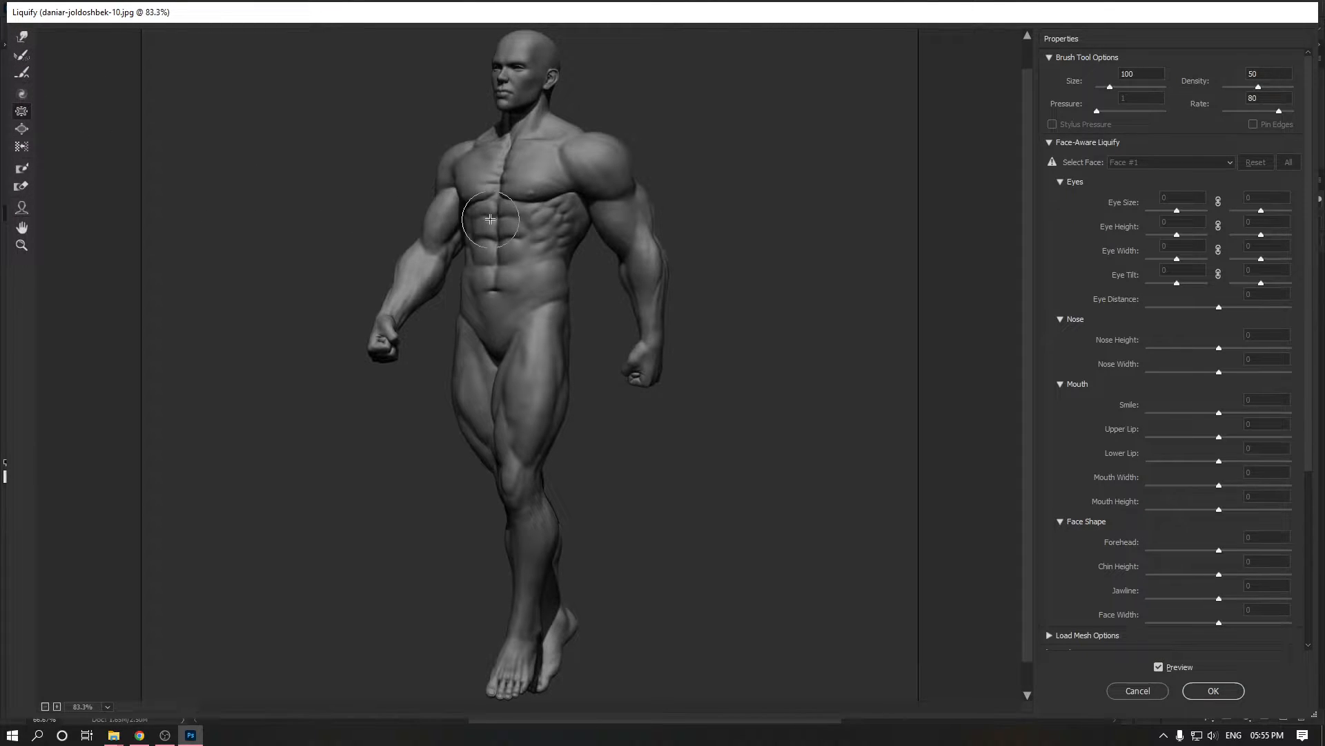
{"action": "left_click_drag", "start_coordinate": [498, 237], "coordinate": [552, 236]}
{"action": "left_click", "coordinate": [21, 129]}
{"action": "mouse_move", "coordinate": [552, 243]}
{"action": "left_mouse_down"}
{"action": "mouse_move", "coordinate": [498, 247]}
{"action": "mouse_move", "coordinate": [588, 246]}
{"action": "mouse_move", "coordinate": [512, 246]}
{"action": "left_mouse_up"}
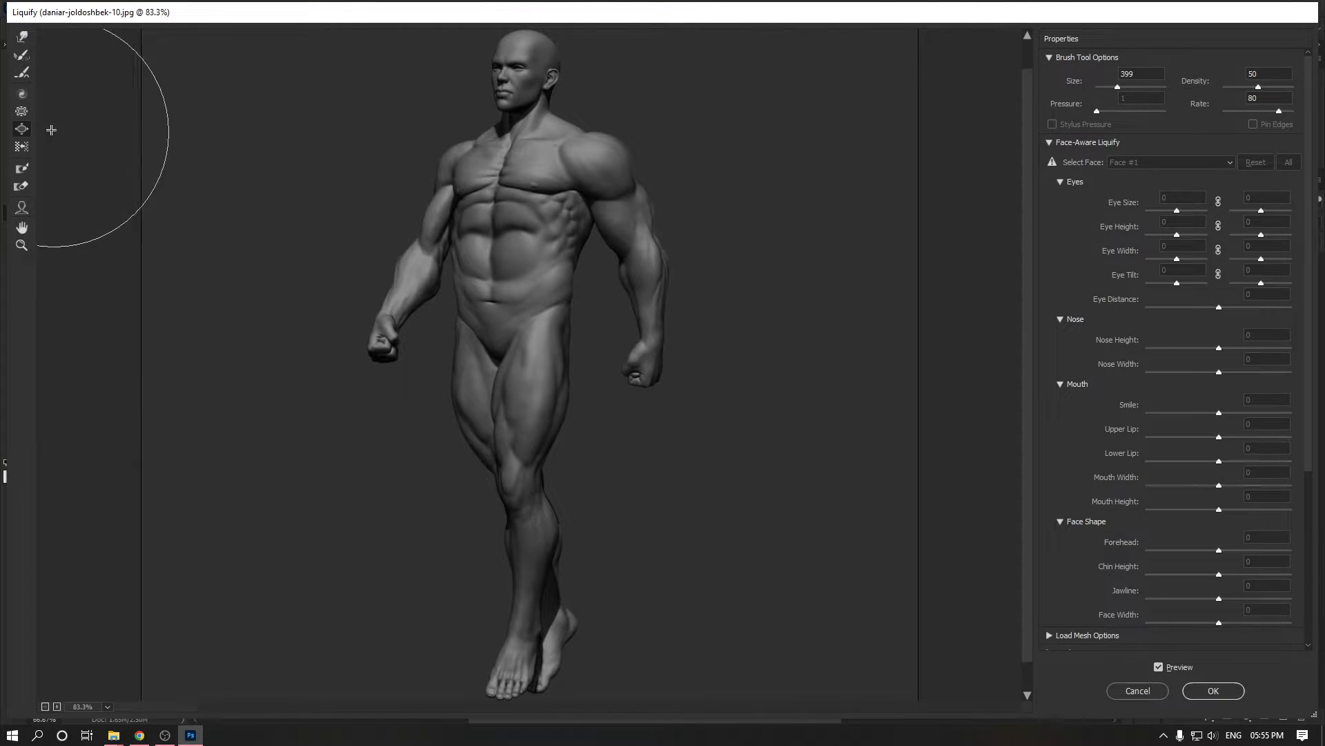
Step: Try narrowing the waist with a size 340 Pucker brush and undoing the strokes
{"action": "left_click", "coordinate": [22, 111]}
{"action": "mouse_move", "coordinate": [515, 250]}
{"action": "left_mouse_down"}
{"action": "mouse_move", "coordinate": [532, 250]}
{"action": "mouse_move", "coordinate": [506, 250]}
{"action": "mouse_move", "coordinate": [517, 248]}
{"action": "left_mouse_up"}
{"action": "left_click", "coordinate": [508, 242]}
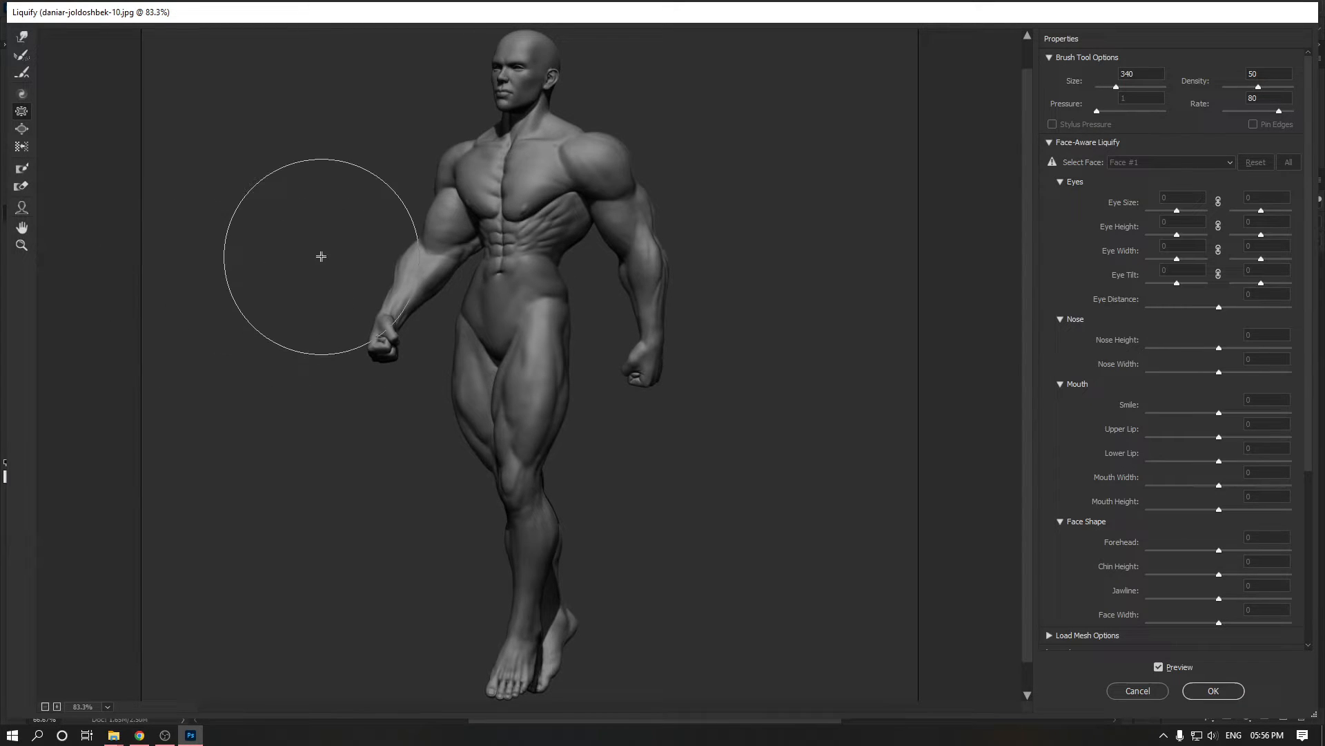
{"action": "key", "text": "ctrl+alt+z"}
{"action": "key", "text": "ctrl+alt+z"}
{"action": "key", "text": "ctrl+alt+z"}
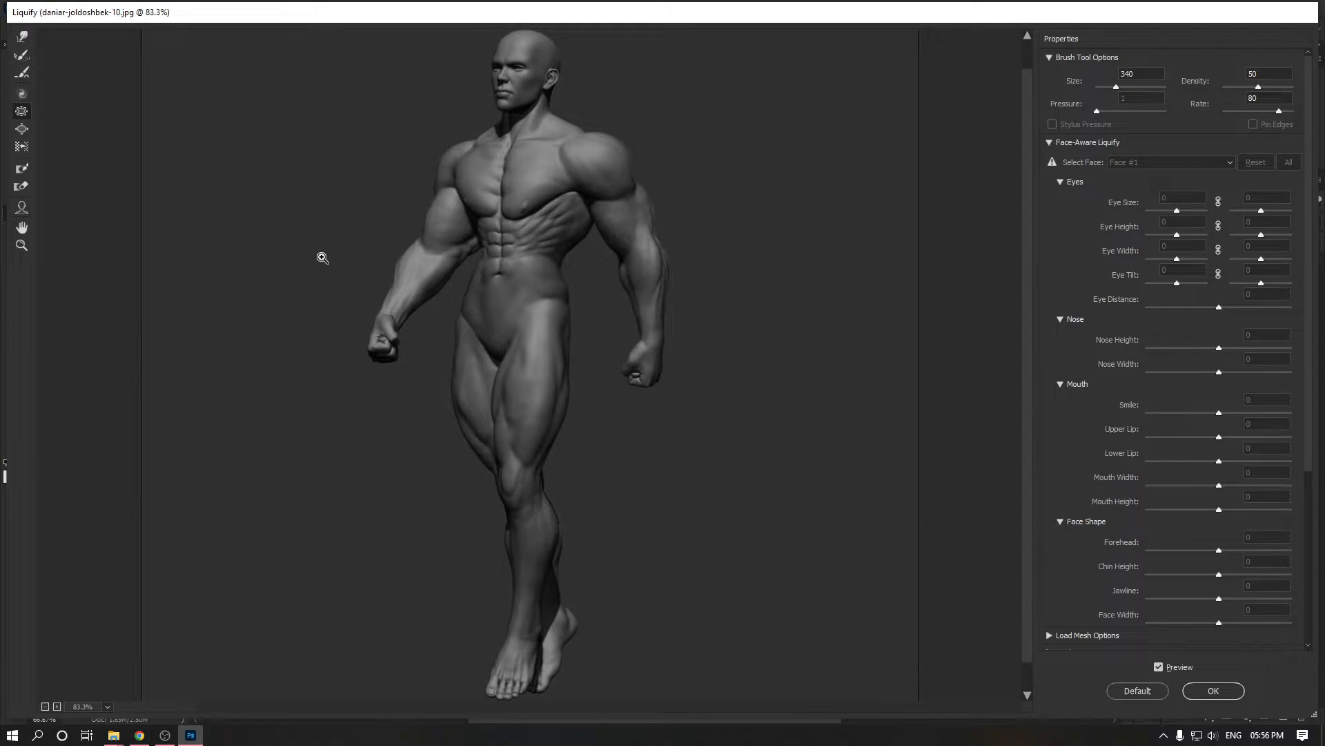
{"action": "key", "text": "ctrl+alt+z"}
{"action": "key", "text": "ctrl+alt+z"}
Step: Restore the distorted torso towards its original shape with the Reconstruct tool at brush size 294
{"action": "left_click", "coordinate": [22, 56]}
{"action": "key", "text": "]"}
{"action": "key", "text": "]"}
{"action": "key", "text": "]"}
{"action": "key", "text": "]"}
{"action": "key", "text": "]"}
{"action": "key", "text": "]"}
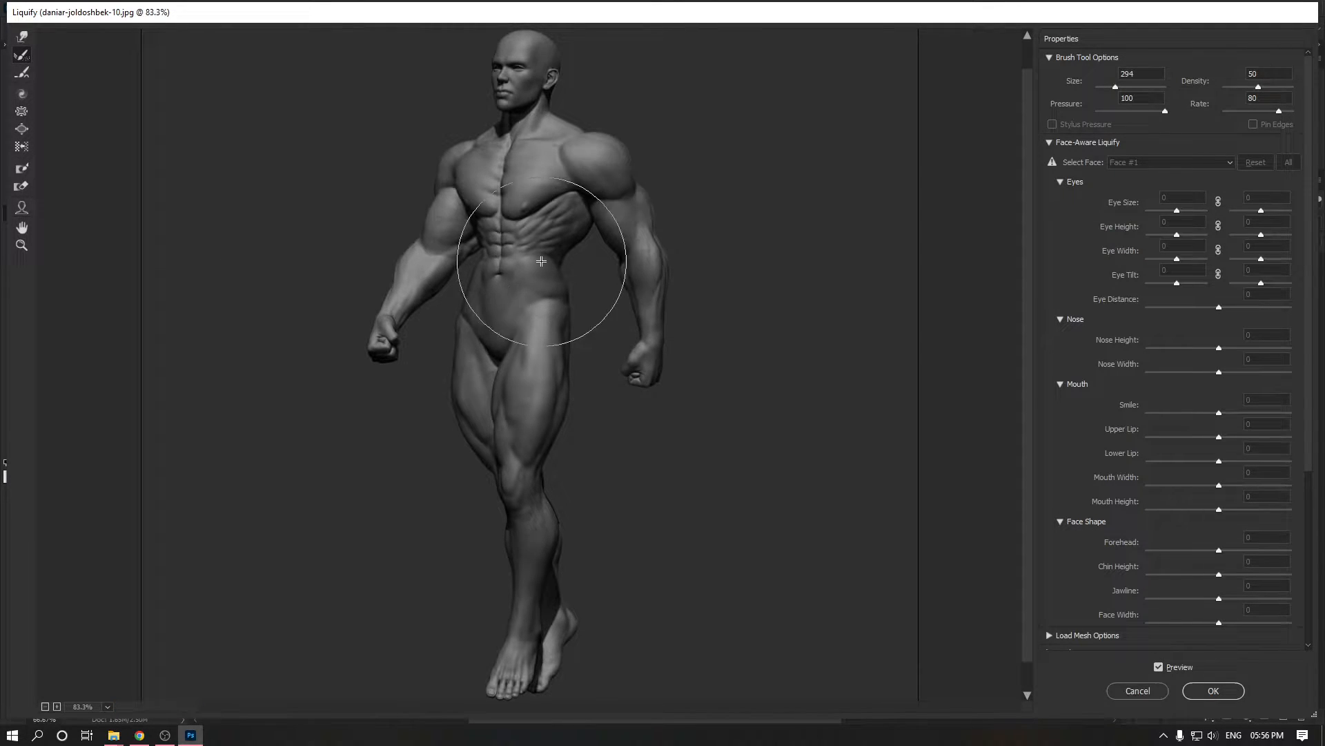
{"action": "mouse_move", "coordinate": [511, 252]}
{"action": "left_mouse_down"}
{"action": "mouse_move", "coordinate": [458, 222]}
{"action": "mouse_move", "coordinate": [507, 251]}
{"action": "left_mouse_up"}
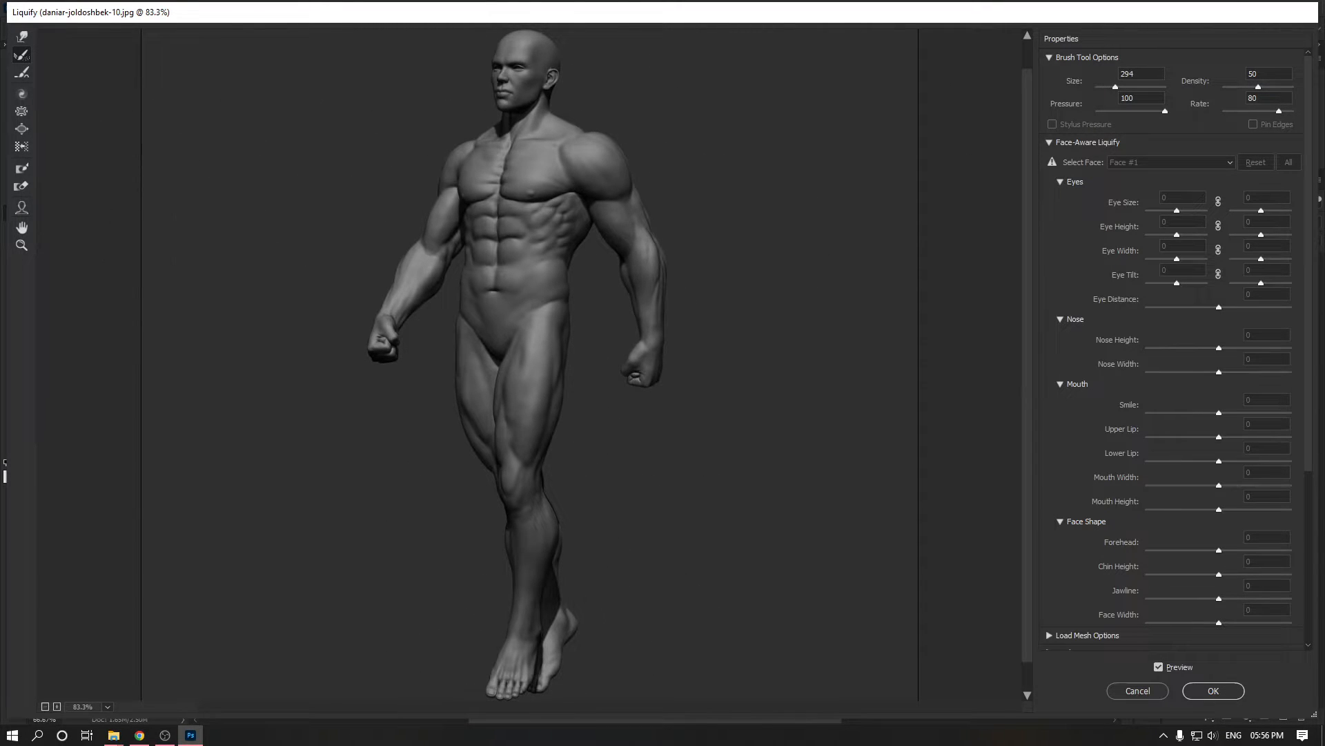
Step: Paint a freeze mask over the figure's head, both hands and feet with a size 100 brush
{"action": "left_click", "coordinate": [24, 170]}
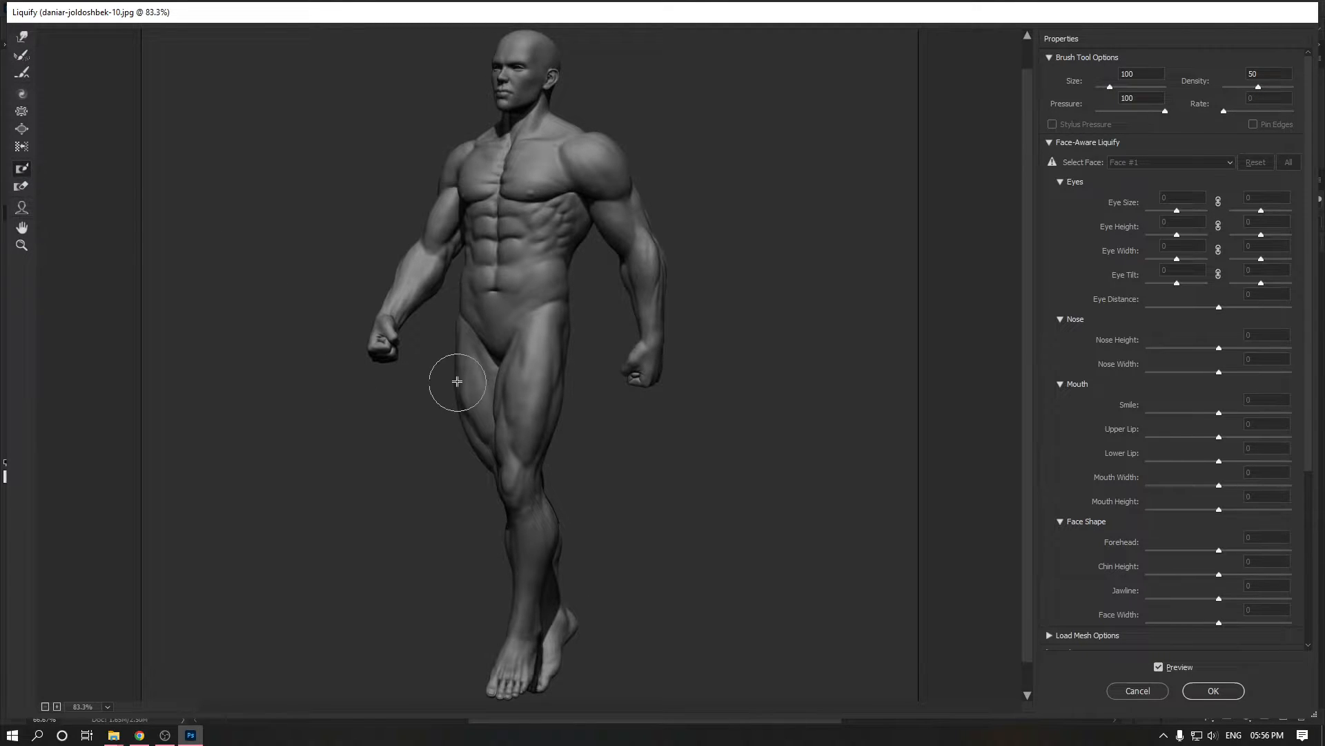
{"action": "left_click_drag", "start_coordinate": [414, 355], "coordinate": [364, 339]}
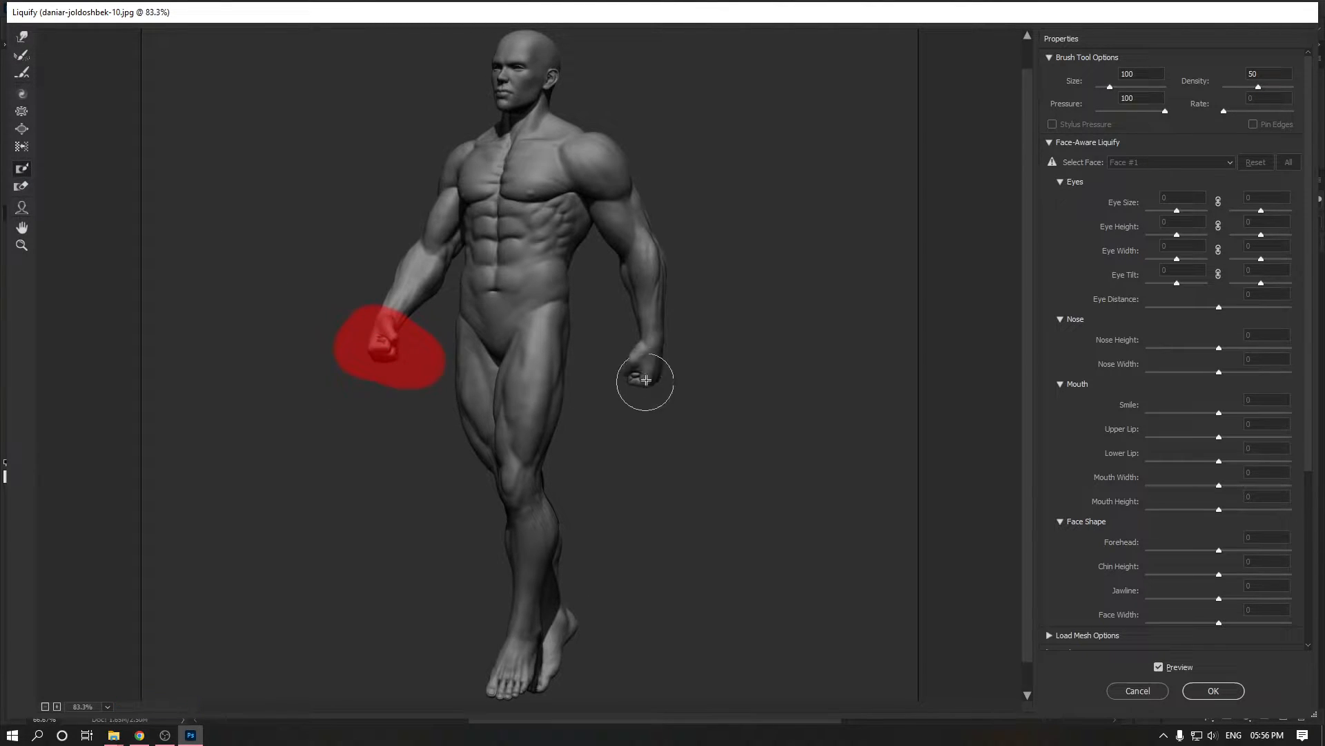
{"action": "left_click_drag", "start_coordinate": [646, 380], "coordinate": [652, 357]}
{"action": "left_click_drag", "start_coordinate": [563, 661], "coordinate": [481, 652]}
{"action": "left_click_drag", "start_coordinate": [495, 79], "coordinate": [553, 71]}
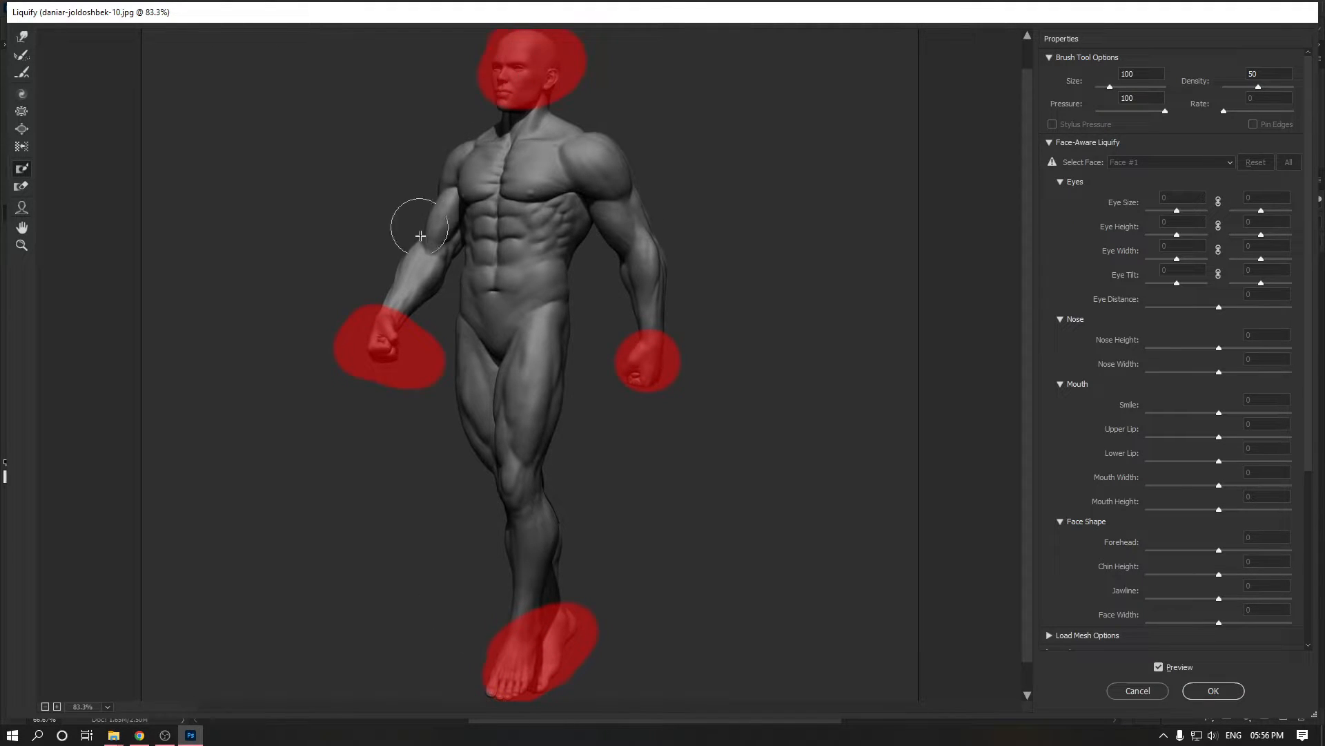
Step: Try enlarging the torso, arms and thighs with the Bloat tool up to brush size 702 and slimming the waist with a size 458 Pucker brush
{"action": "left_click", "coordinate": [22, 129]}
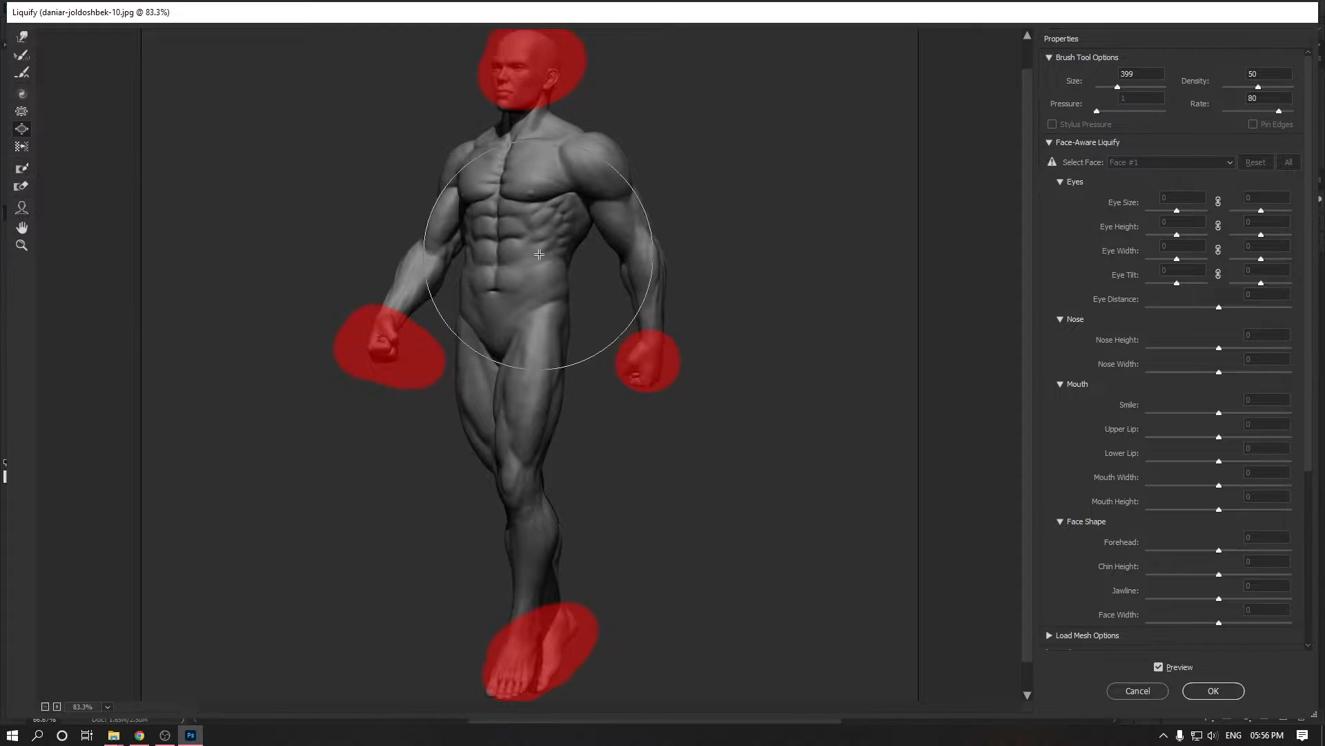
{"action": "mouse_move", "coordinate": [644, 235]}
{"action": "left_mouse_down"}
{"action": "mouse_move", "coordinate": [549, 254]}
{"action": "mouse_move", "coordinate": [458, 239]}
{"action": "mouse_move", "coordinate": [396, 259]}
{"action": "mouse_move", "coordinate": [644, 201]}
{"action": "mouse_move", "coordinate": [513, 230]}
{"action": "mouse_move", "coordinate": [522, 461]}
{"action": "mouse_move", "coordinate": [502, 400]}
{"action": "mouse_move", "coordinate": [521, 219]}
{"action": "mouse_move", "coordinate": [511, 351]}
{"action": "mouse_move", "coordinate": [500, 234]}
{"action": "mouse_move", "coordinate": [496, 407]}
{"action": "left_mouse_up"}
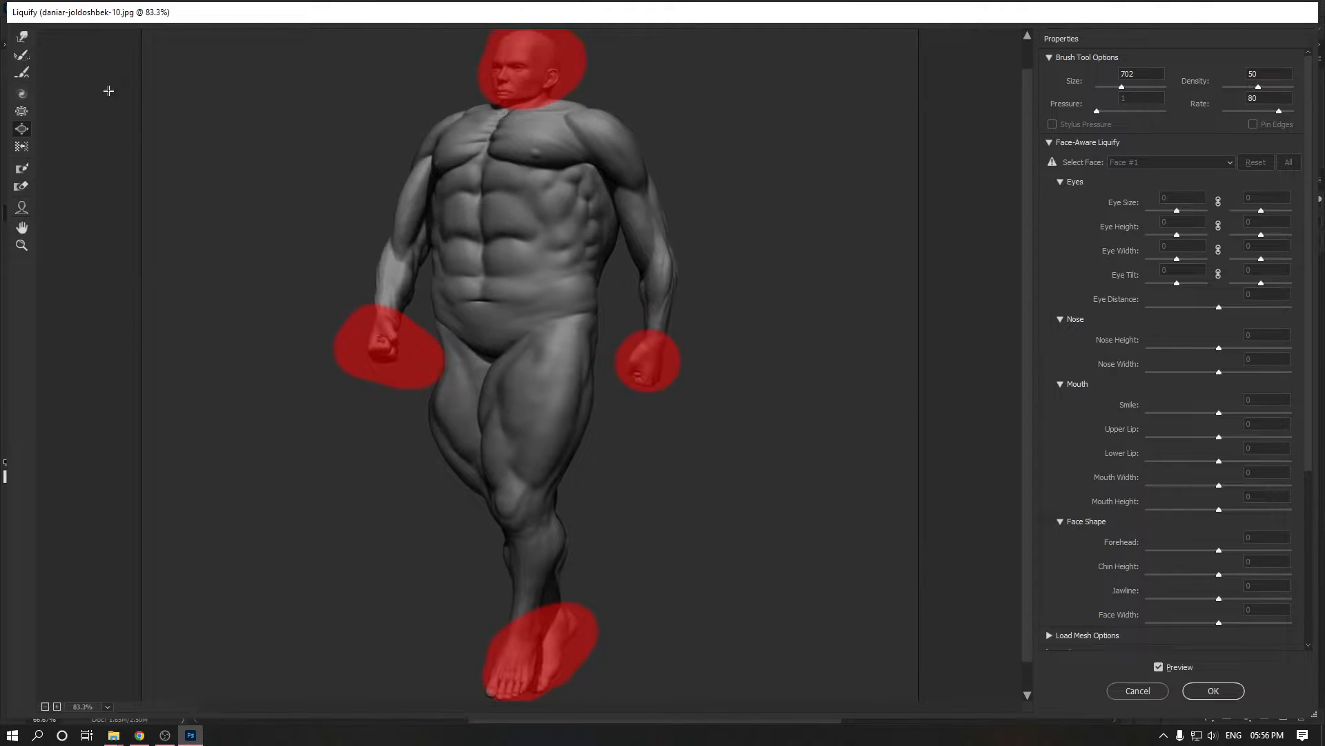
{"action": "left_click", "coordinate": [22, 111]}
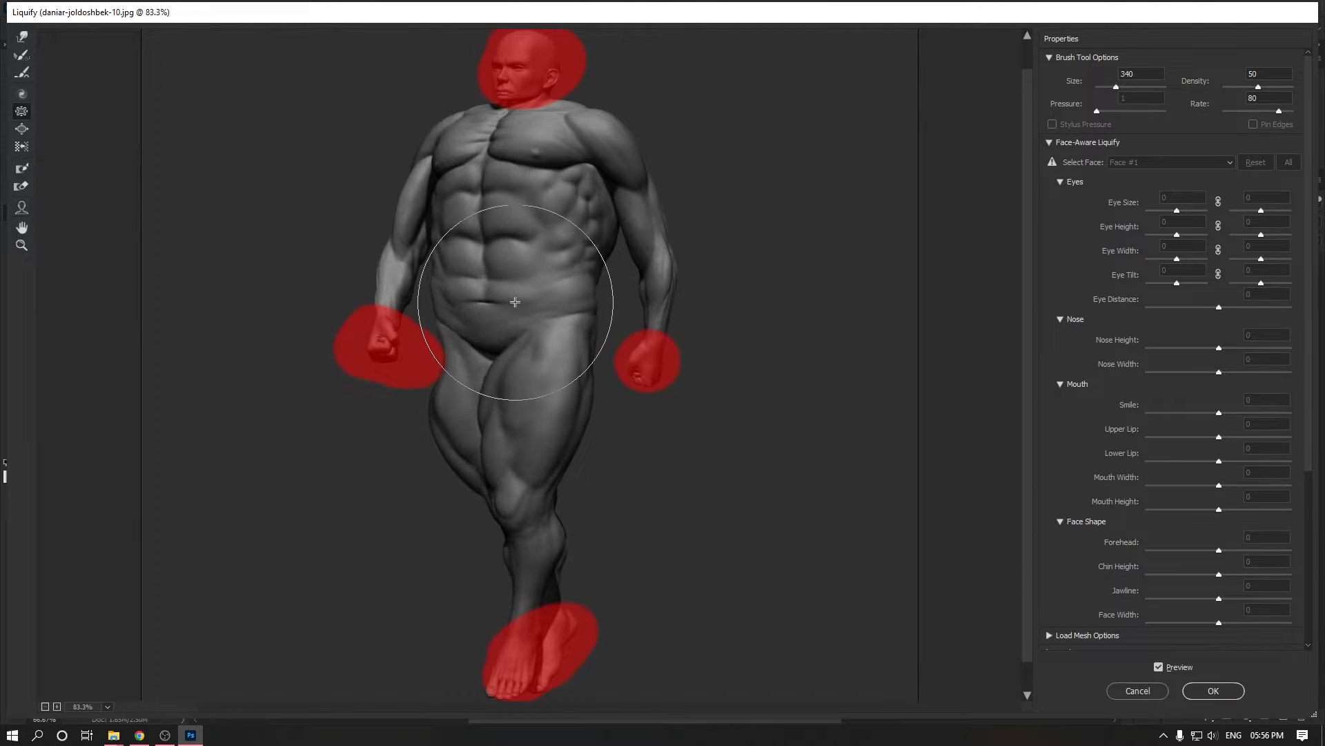
{"action": "key", "text": "bracketright"}
{"action": "key", "text": "bracketright"}
{"action": "left_click_drag", "start_coordinate": [498, 291], "coordinate": [517, 290]}
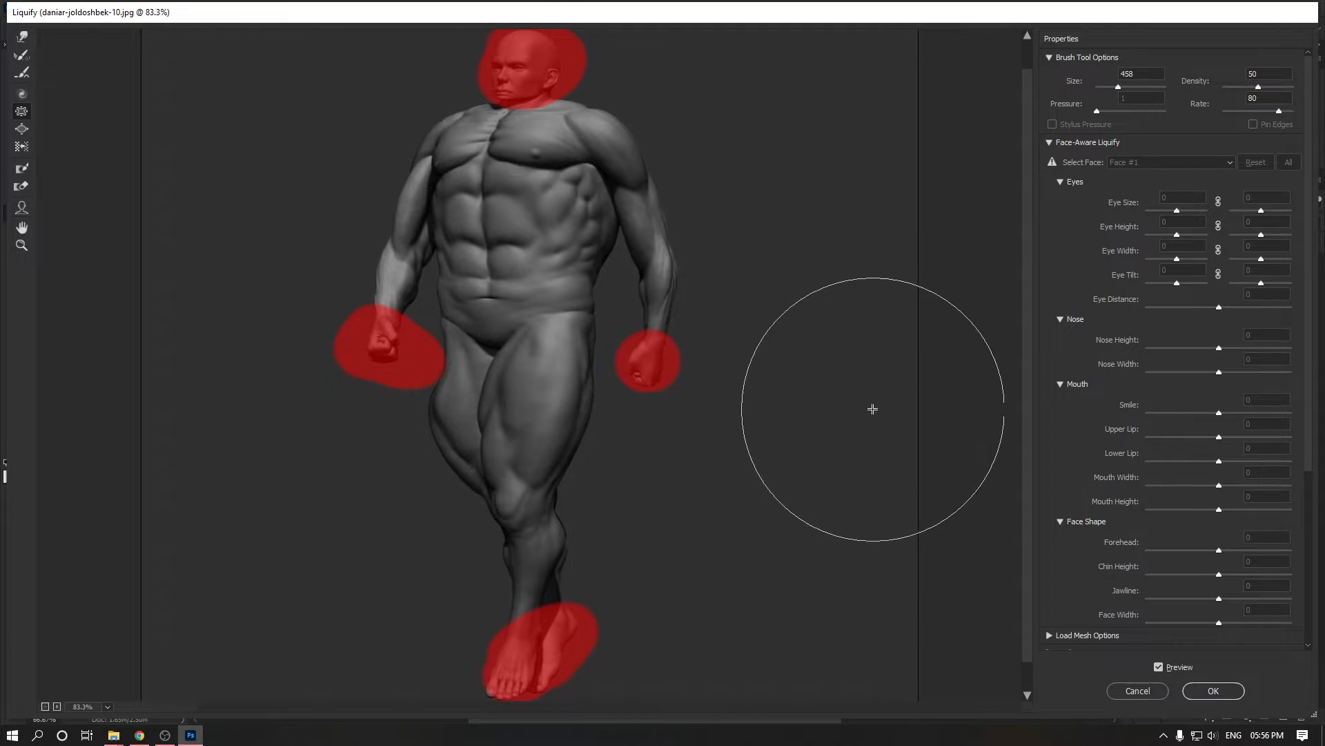
Step: Erase the freeze mask from both hands, the head and the feet with the Thaw Mask tool up to brush size 132
{"action": "left_click", "coordinate": [21, 186]}
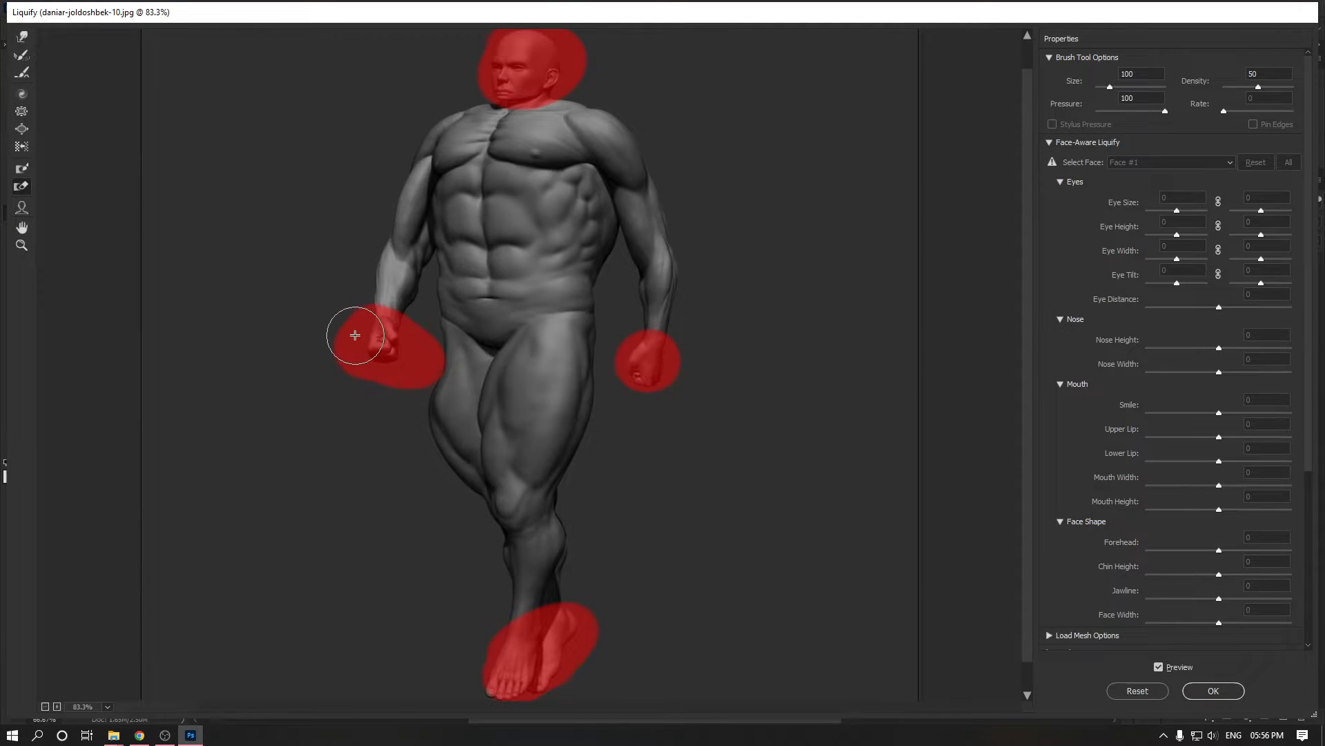
{"action": "mouse_move", "coordinate": [367, 335]}
{"action": "left_mouse_down"}
{"action": "mouse_move", "coordinate": [379, 325]}
{"action": "mouse_move", "coordinate": [426, 360]}
{"action": "left_mouse_up"}
{"action": "mouse_move", "coordinate": [646, 355]}
{"action": "left_mouse_down"}
{"action": "mouse_move", "coordinate": [606, 375]}
{"action": "mouse_move", "coordinate": [632, 383]}
{"action": "left_mouse_up"}
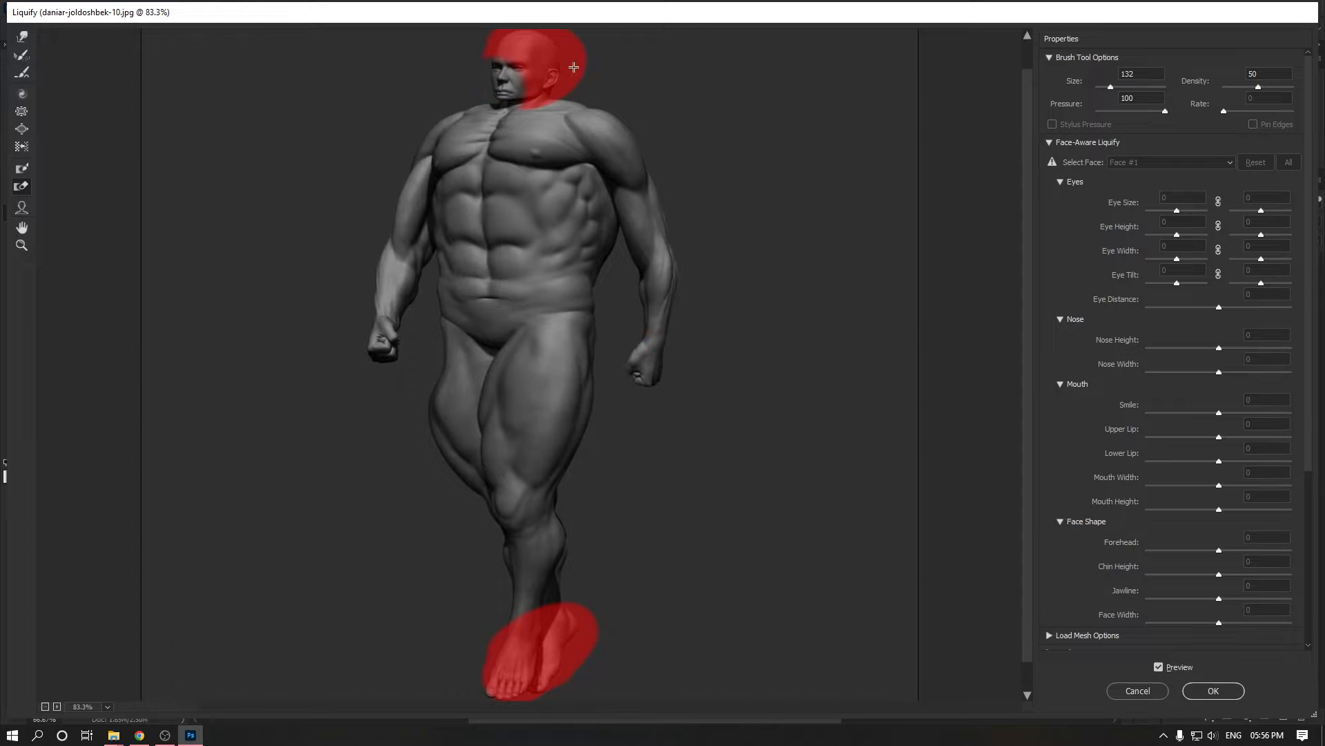
{"action": "left_click_drag", "start_coordinate": [511, 79], "coordinate": [566, 55]}
{"action": "mouse_move", "coordinate": [546, 639]}
{"action": "left_mouse_down"}
{"action": "mouse_move", "coordinate": [501, 680]}
{"action": "mouse_move", "coordinate": [556, 624]}
{"action": "left_mouse_up"}
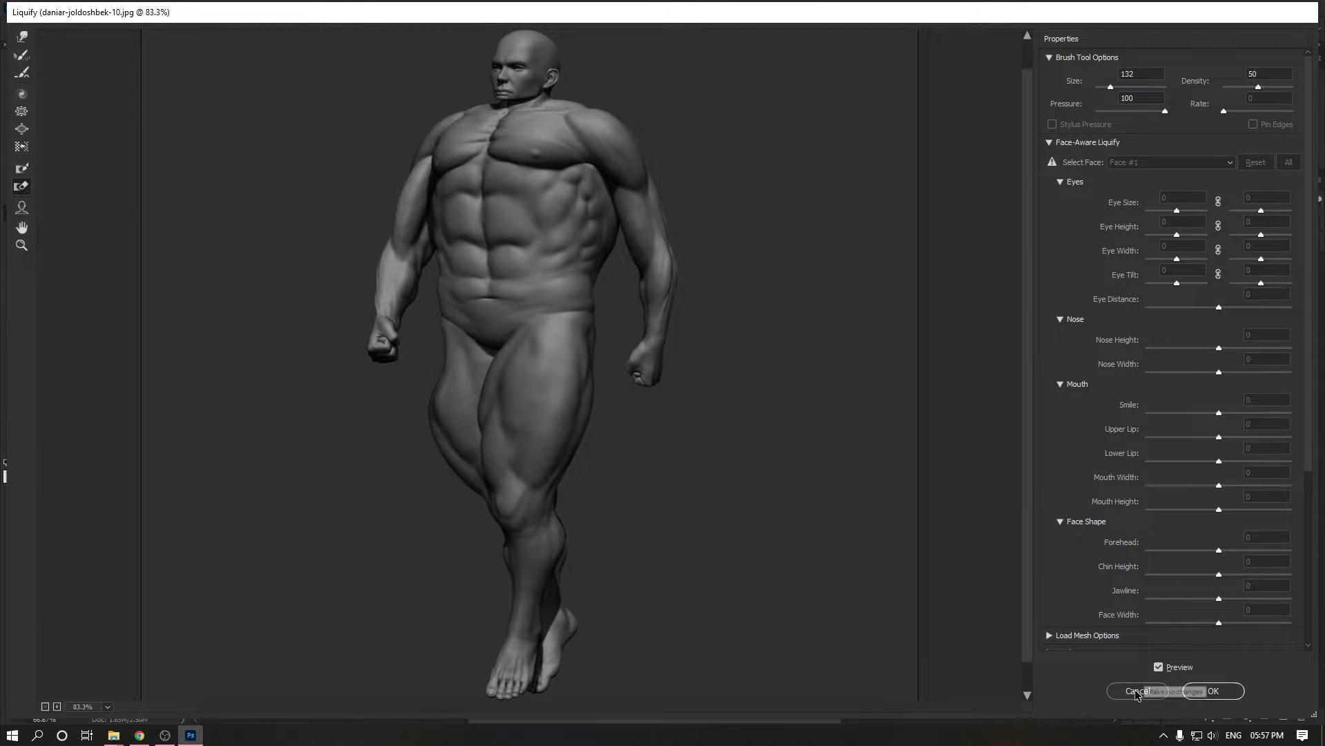
Step: Exit Liquify without keeping the distortions and close the muscular figure document without saving changes
{"action": "left_click", "coordinate": [1214, 691]}
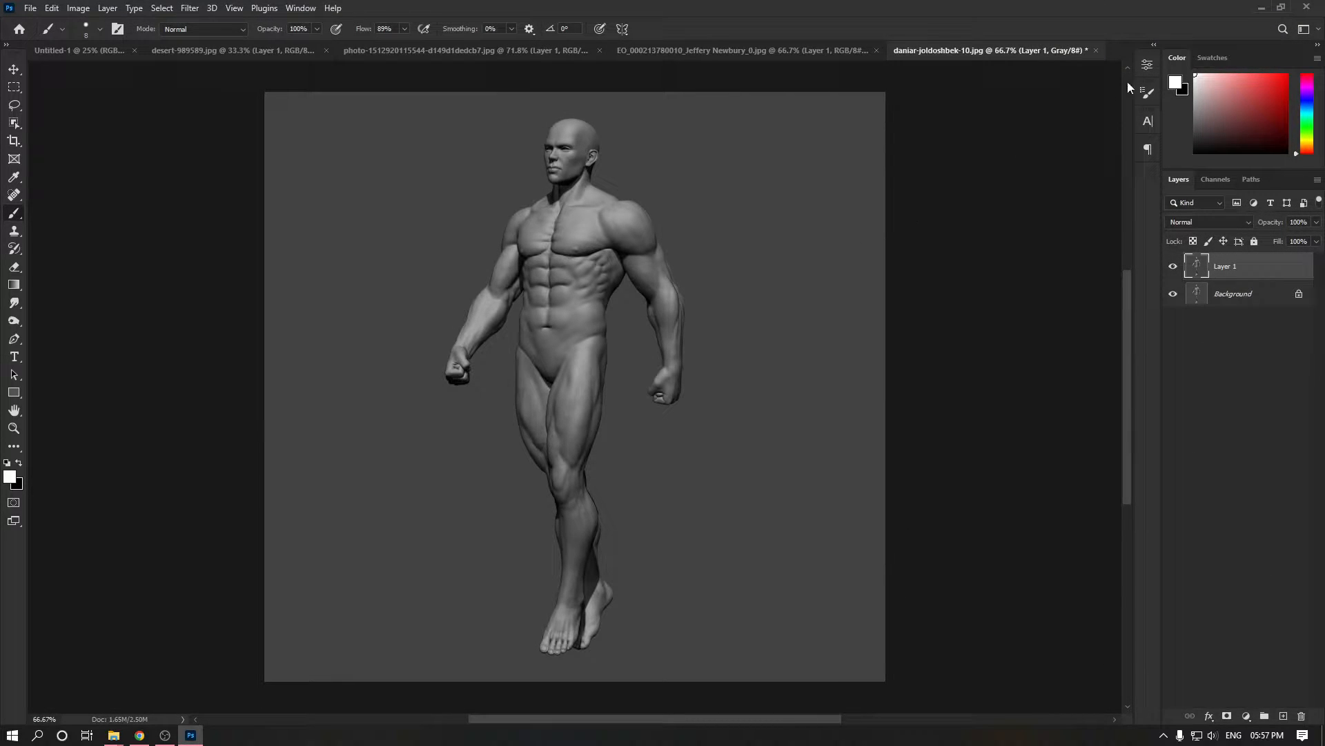
{"action": "left_click", "coordinate": [1097, 51]}
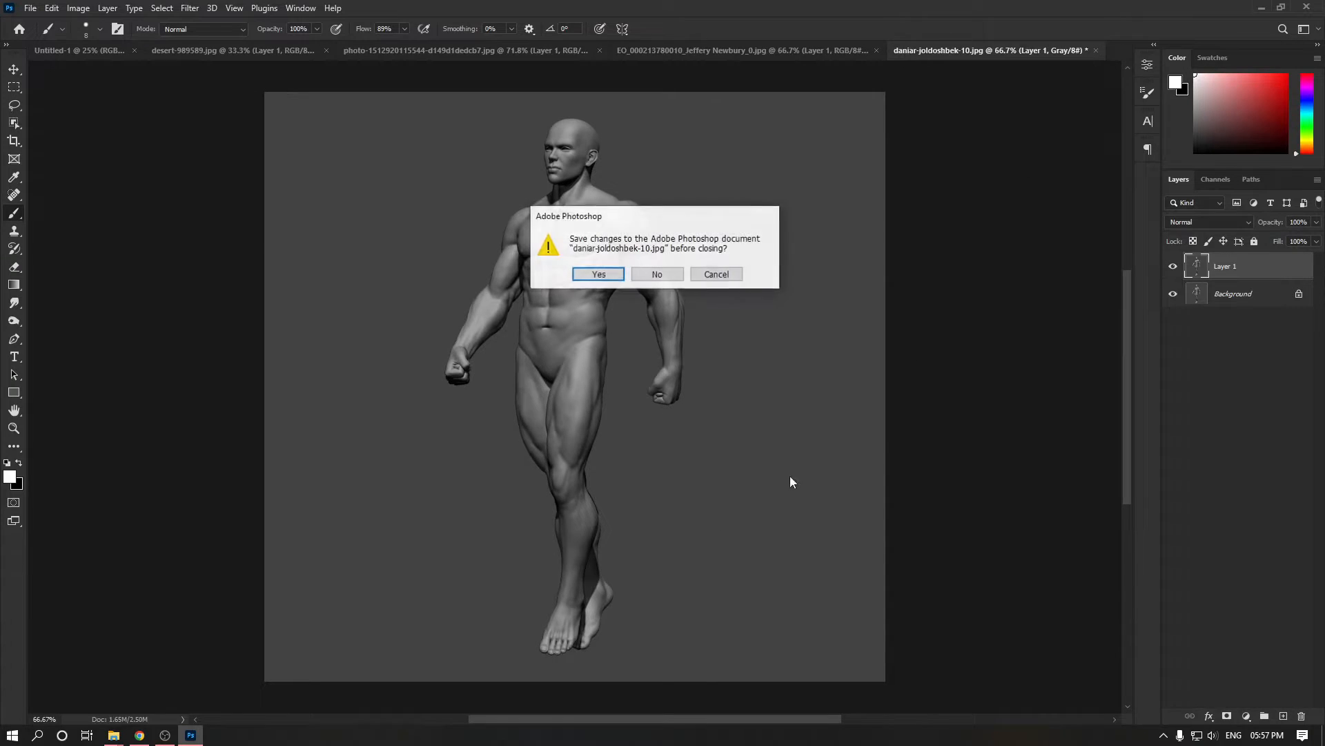
{"action": "left_click", "coordinate": [657, 275]}
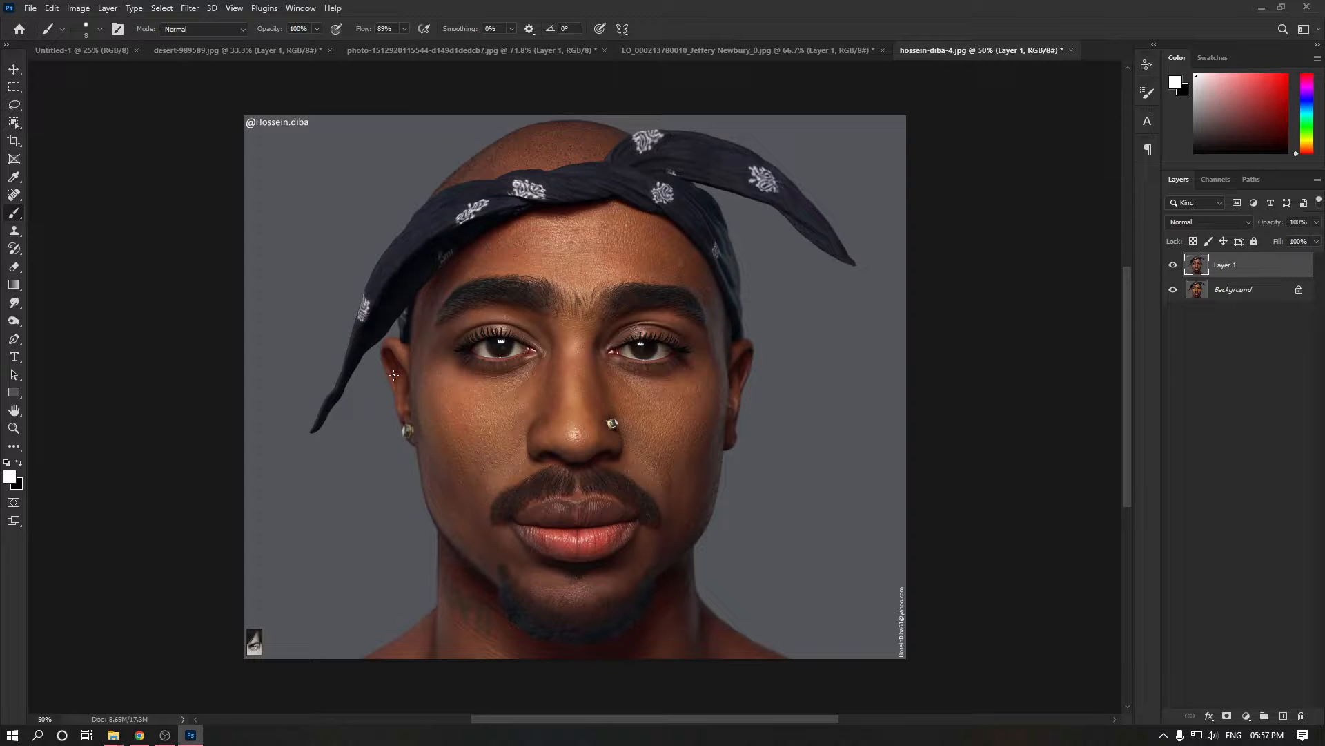
Step: Open the bandana portrait in Liquify and set the Eye Size of Face #1 to 82 for the left eye and 100 for the right
{"action": "left_click", "coordinate": [187, 9]}
{"action": "left_click", "coordinate": [207, 136]}
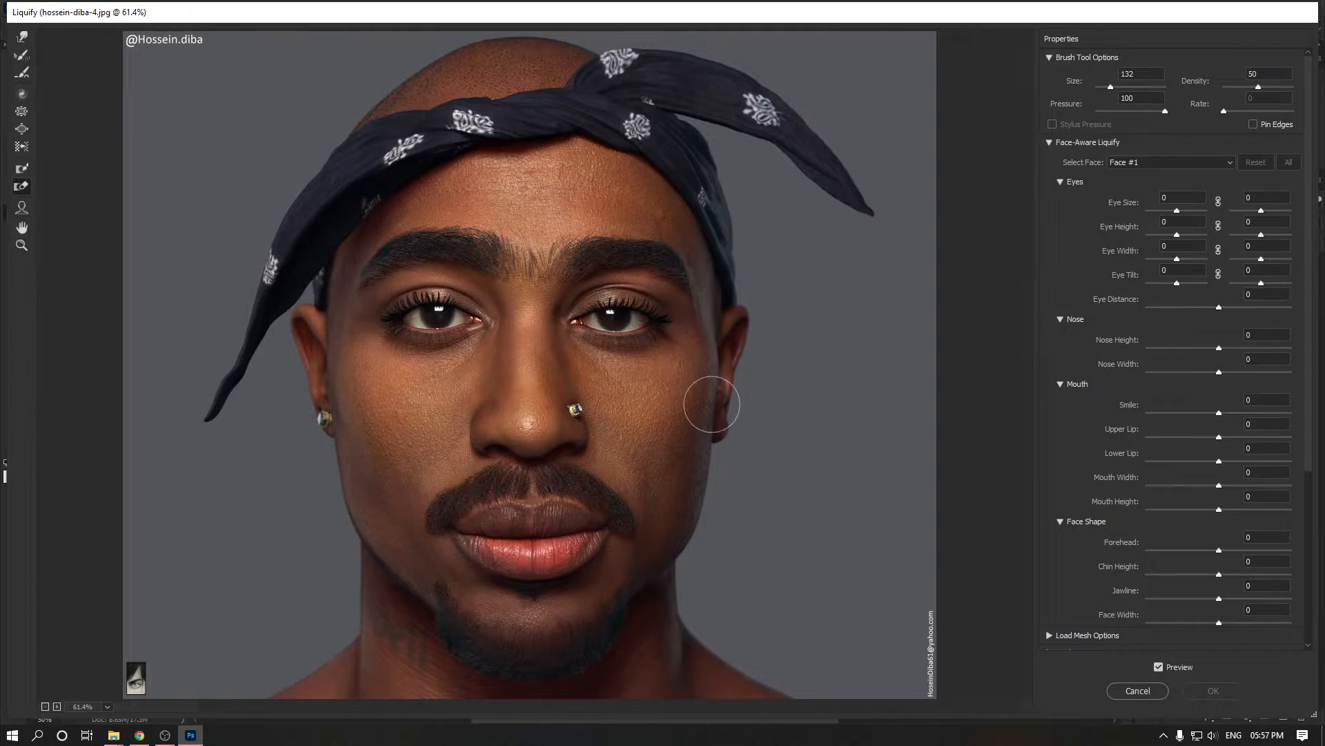
{"action": "left_click", "coordinate": [1108, 161]}
{"action": "left_click", "coordinate": [1139, 173]}
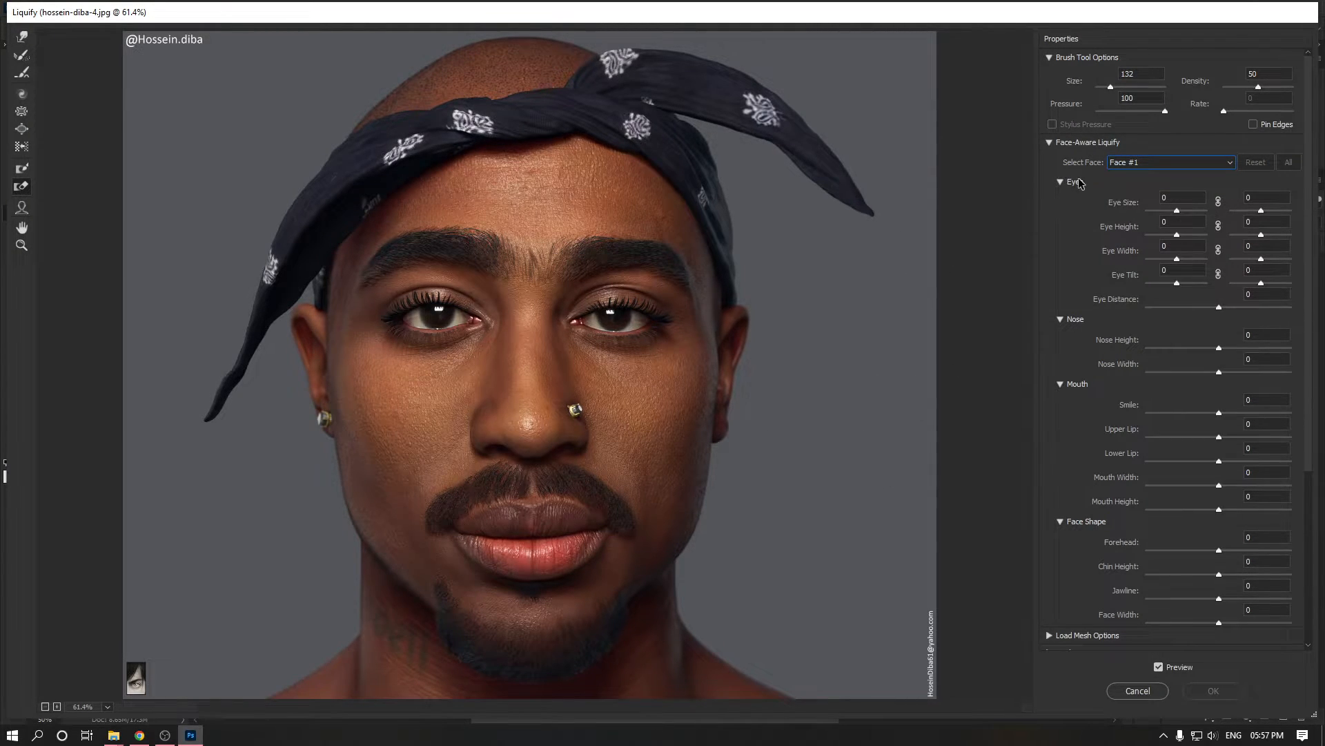
{"action": "scroll", "coordinate": [1238, 294], "scroll_direction": "down", "scroll_amount": 3}
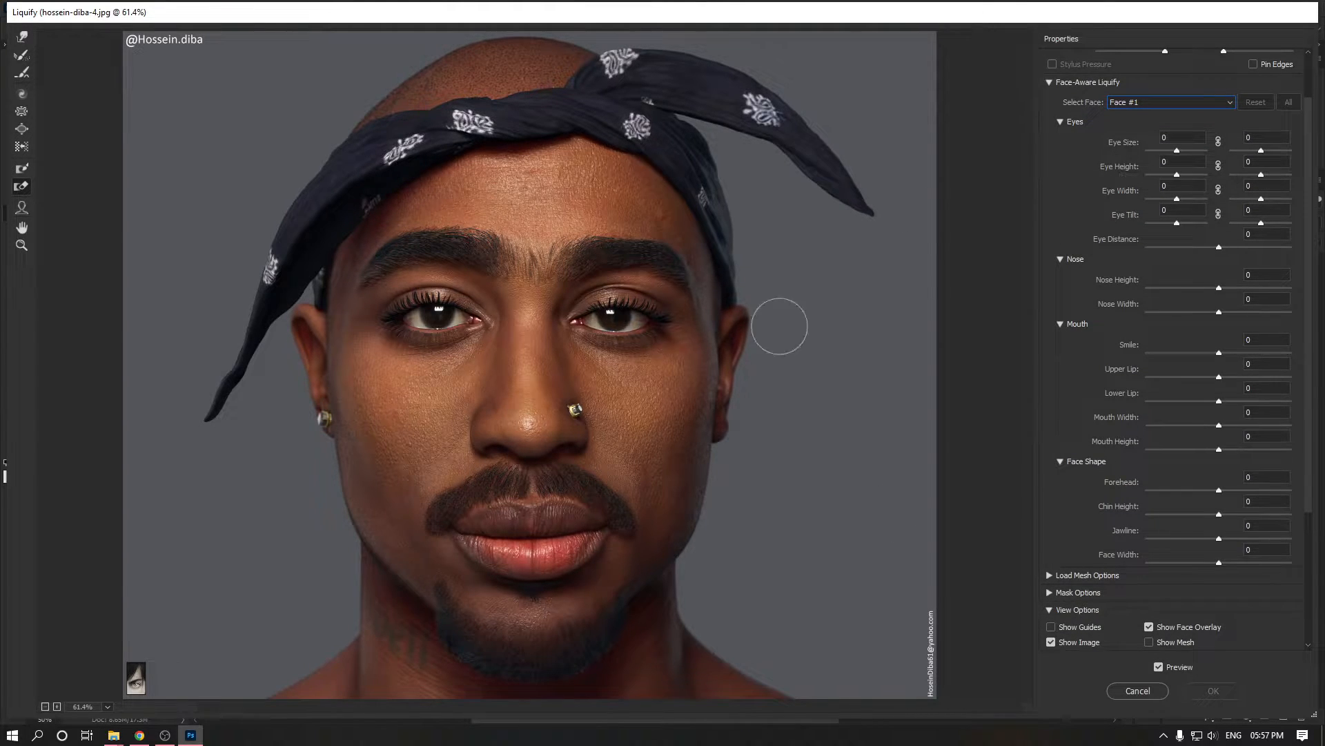
{"action": "left_click_drag", "start_coordinate": [1177, 151], "coordinate": [1201, 151]}
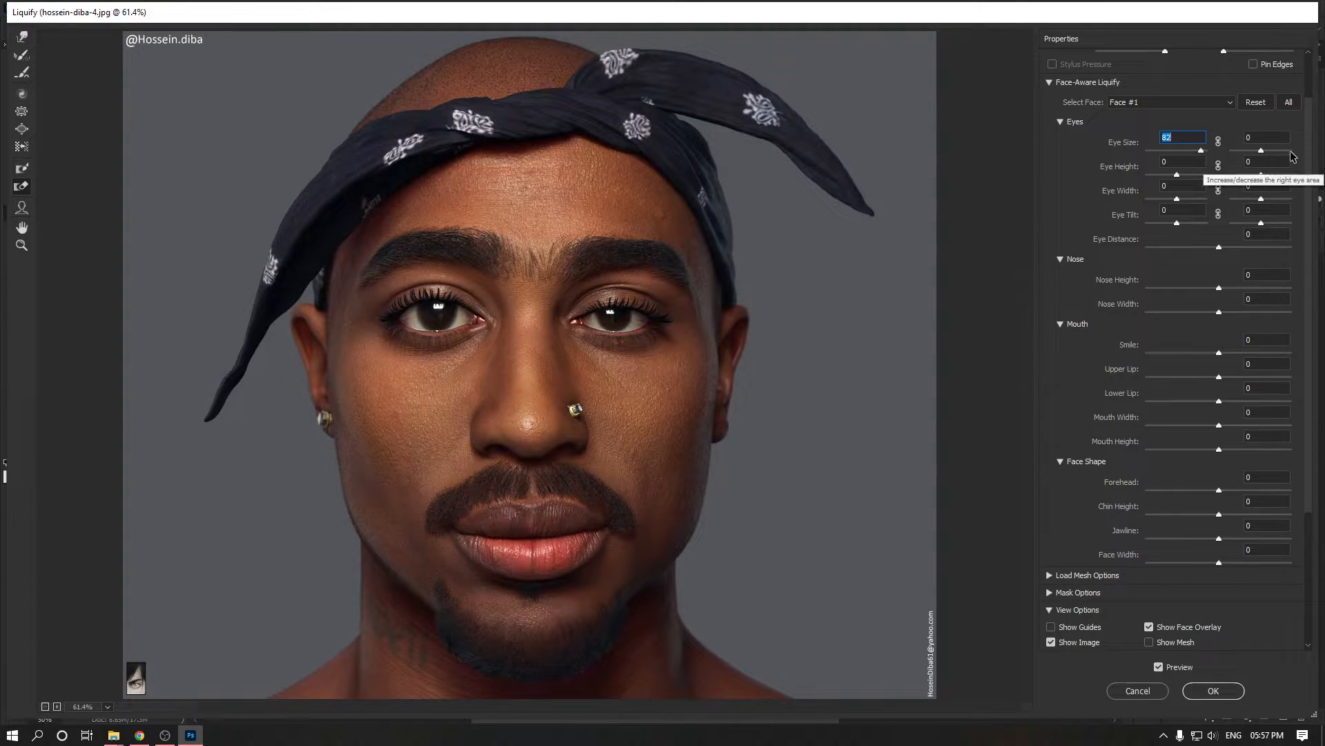
{"action": "left_click_drag", "start_coordinate": [1262, 151], "coordinate": [1291, 151]}
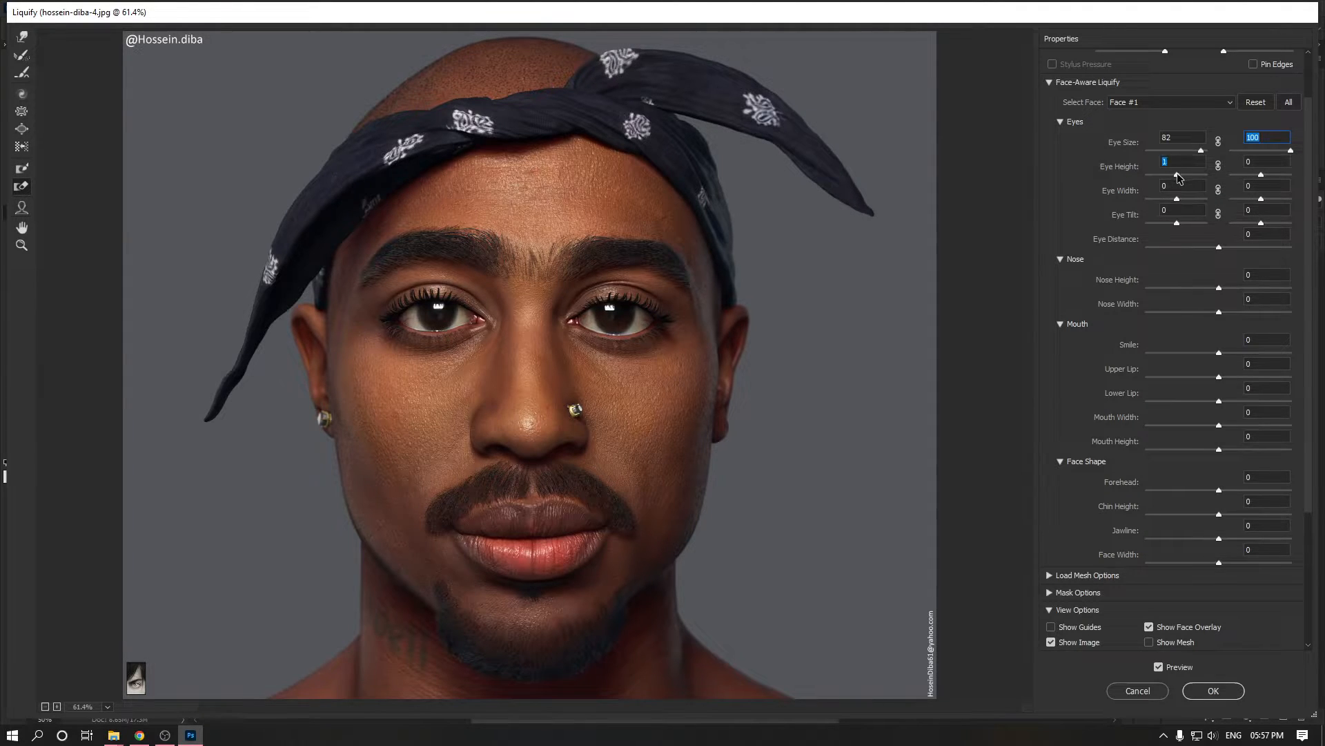
Step: Set the left and right eyes' Eye Height to -100 and -98, Eye Width to 93 and 59, and Eye Tilt to 89 and 100
{"action": "left_click_drag", "start_coordinate": [1176, 175], "coordinate": [1139, 187]}
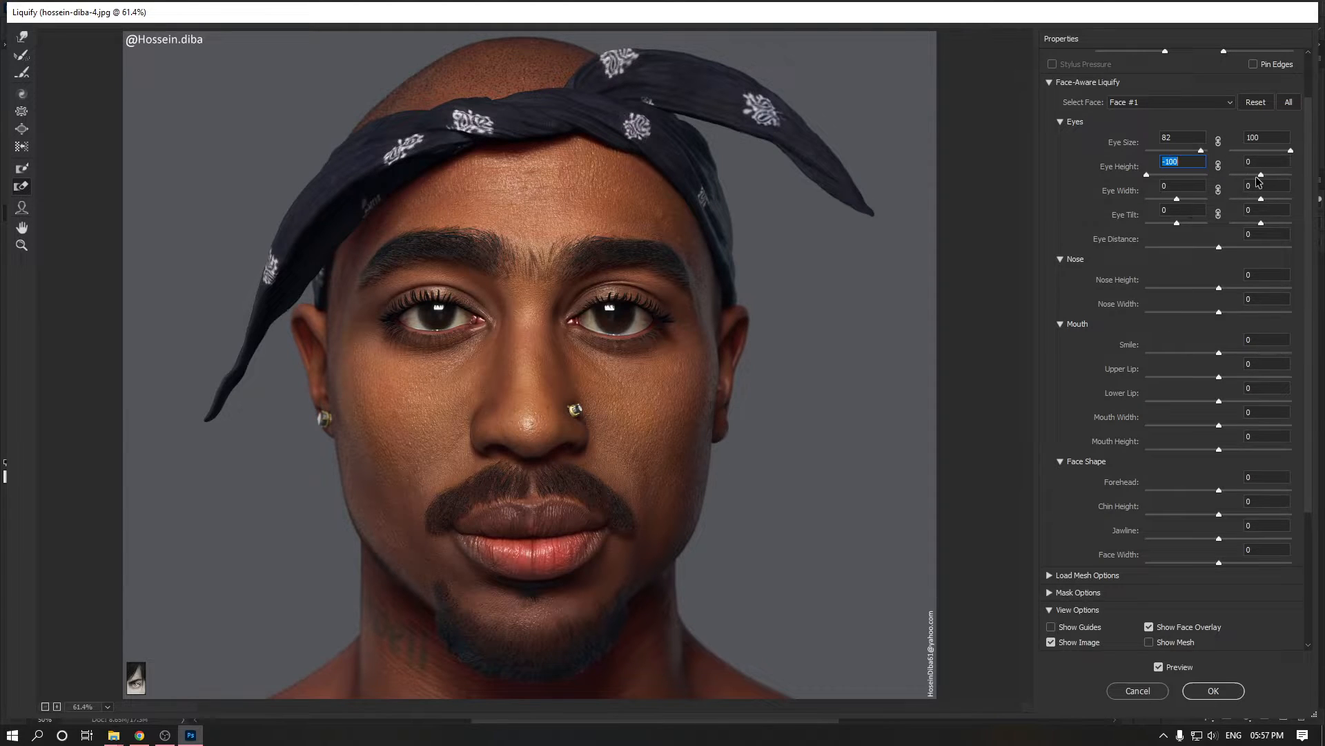
{"action": "left_click_drag", "start_coordinate": [1261, 174], "coordinate": [1236, 177]}
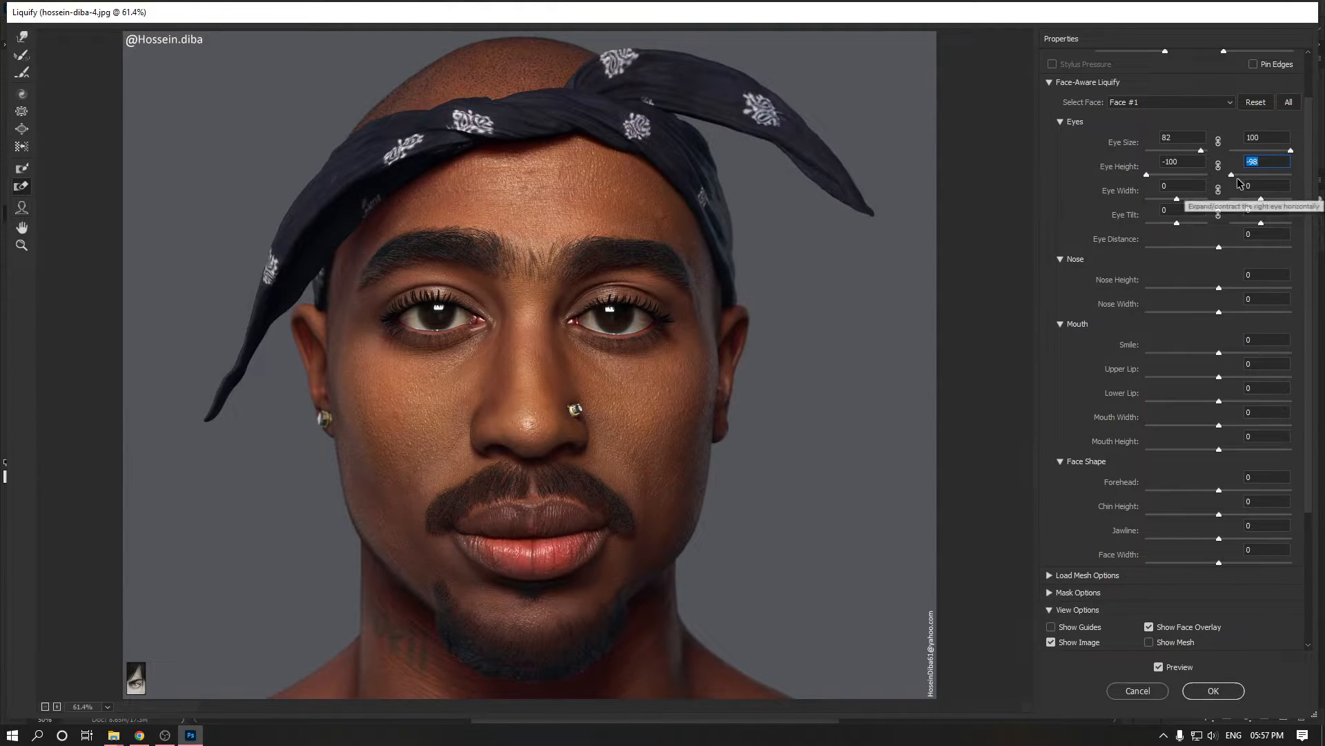
{"action": "left_click_drag", "start_coordinate": [1176, 199], "coordinate": [1278, 201]}
{"action": "left_click_drag", "start_coordinate": [1182, 223], "coordinate": [1295, 223]}
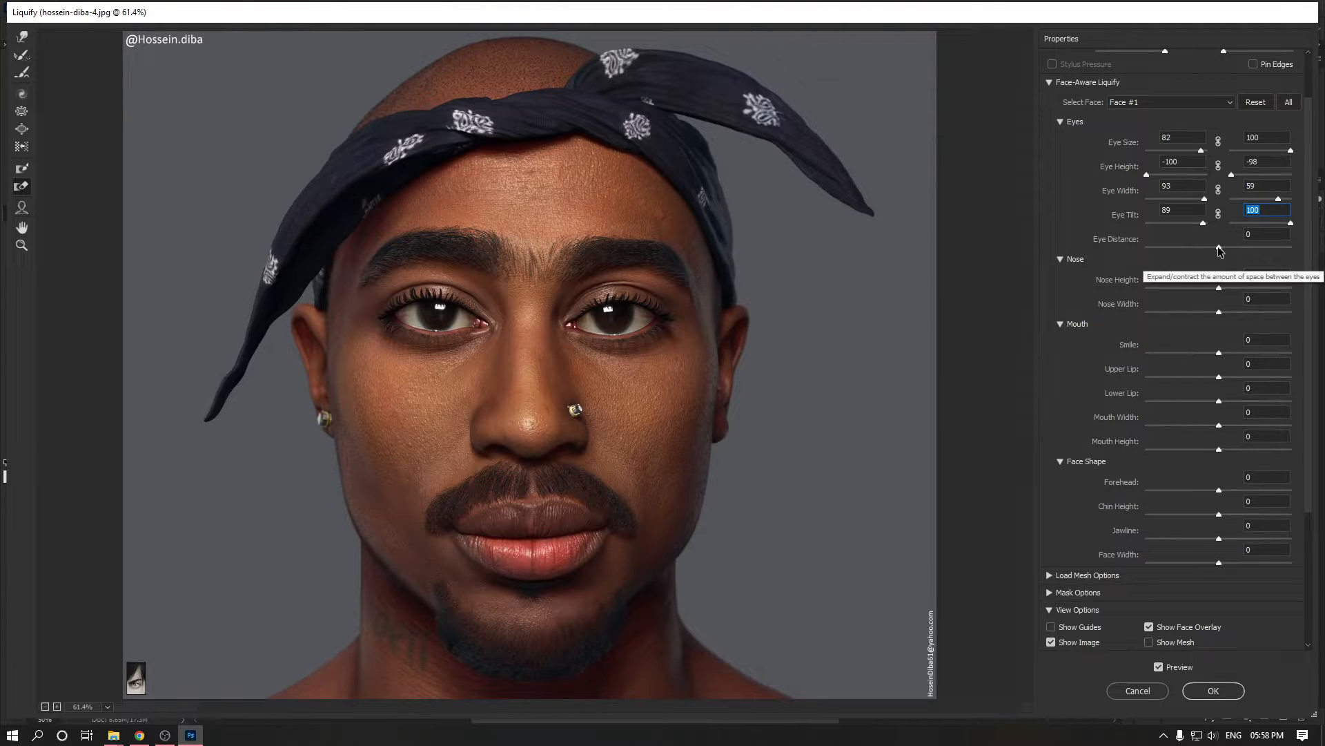
Step: Set Eye Distance to 27, Nose Height to 100, Nose Width to -100, Smile to 84 and Upper Lip to 100
{"action": "left_click_drag", "start_coordinate": [1219, 247], "coordinate": [1139, 319]}
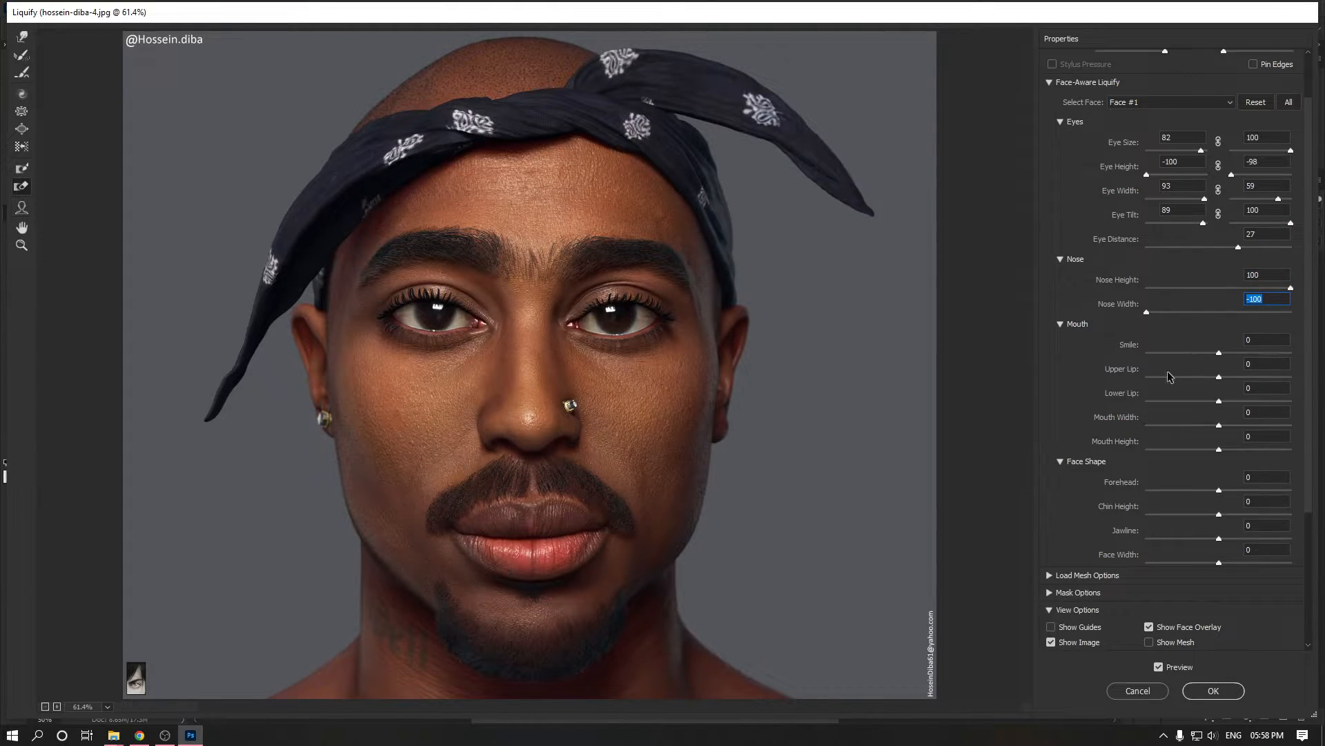
{"action": "left_click_drag", "start_coordinate": [1219, 353], "coordinate": [1299, 377]}
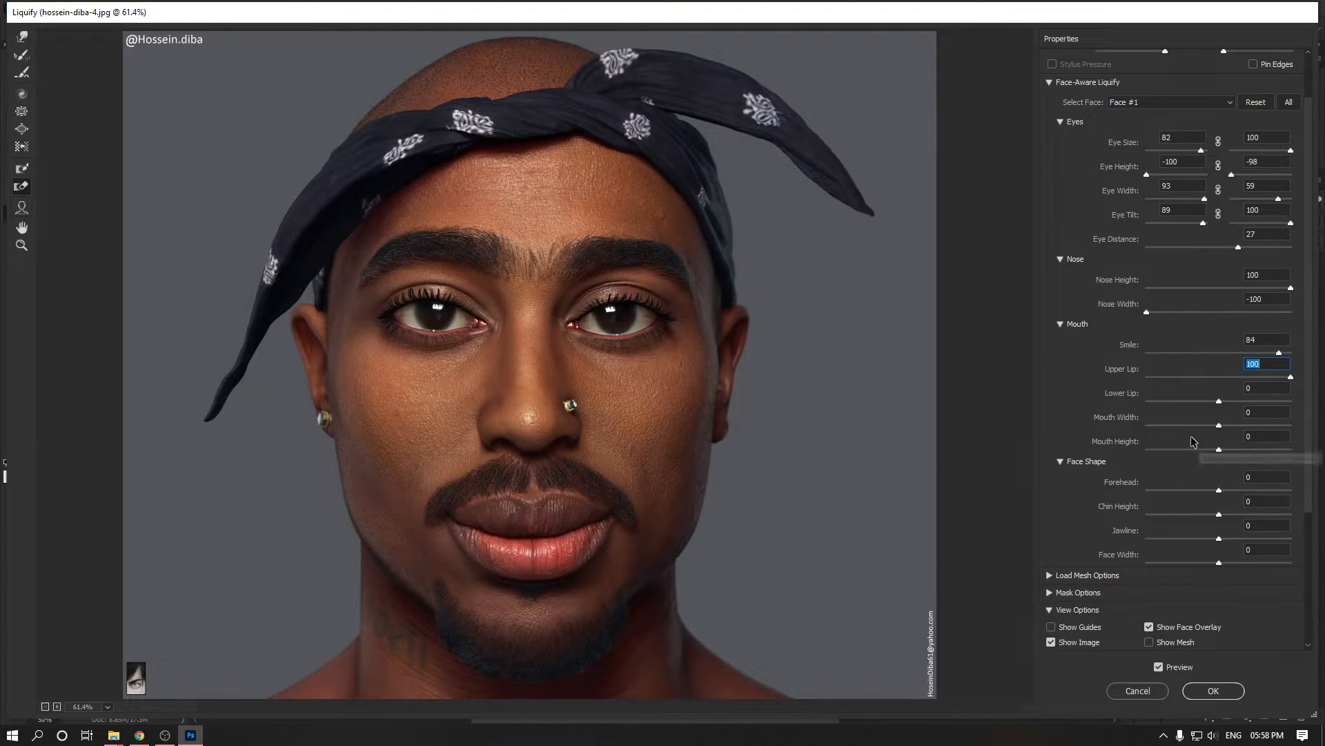
Step: Set Lower Lip to -86, Mouth Width to -89, Mouth Height to -36, Forehead to 25, Chin Height to -22, Jawline to -100 and Face Width to -79
{"action": "left_click_drag", "start_coordinate": [1219, 401], "coordinate": [1118, 538]}
{"action": "left_click", "coordinate": [1220, 450]}
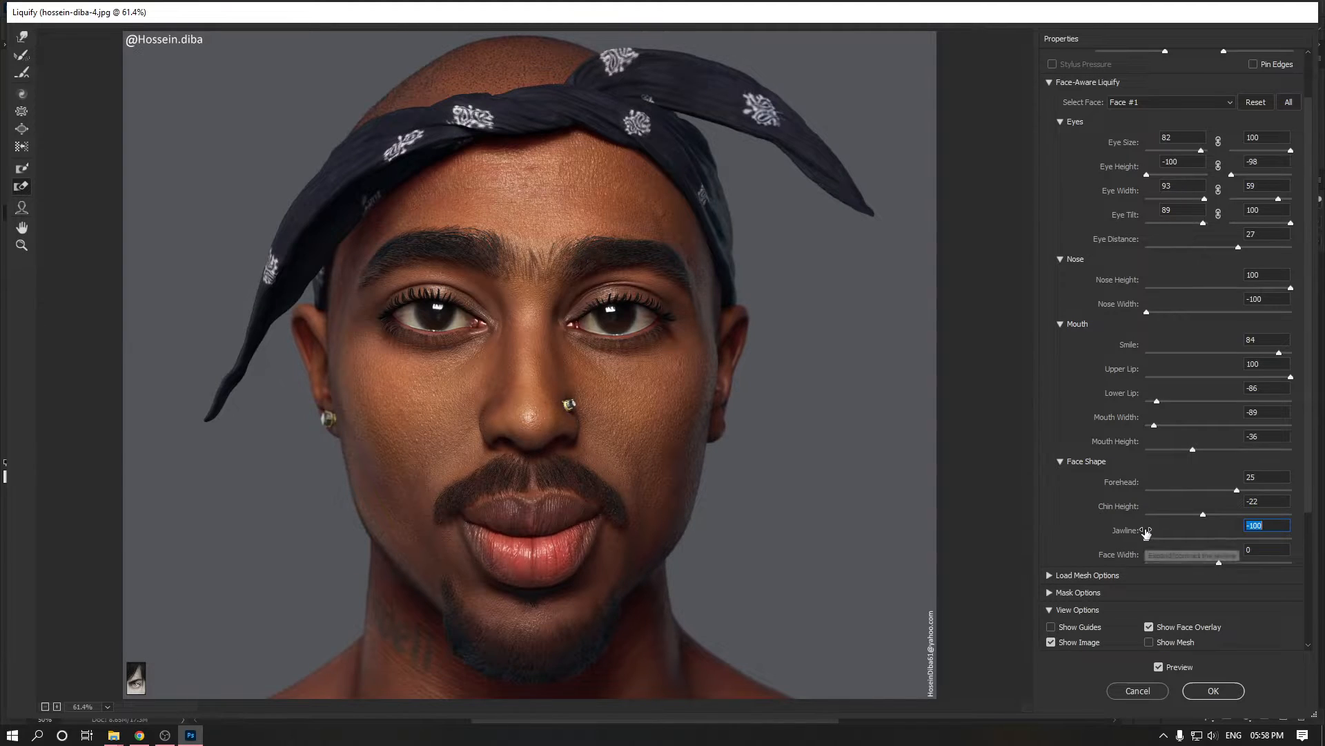
{"action": "left_click_drag", "start_coordinate": [1219, 562], "coordinate": [1149, 568]}
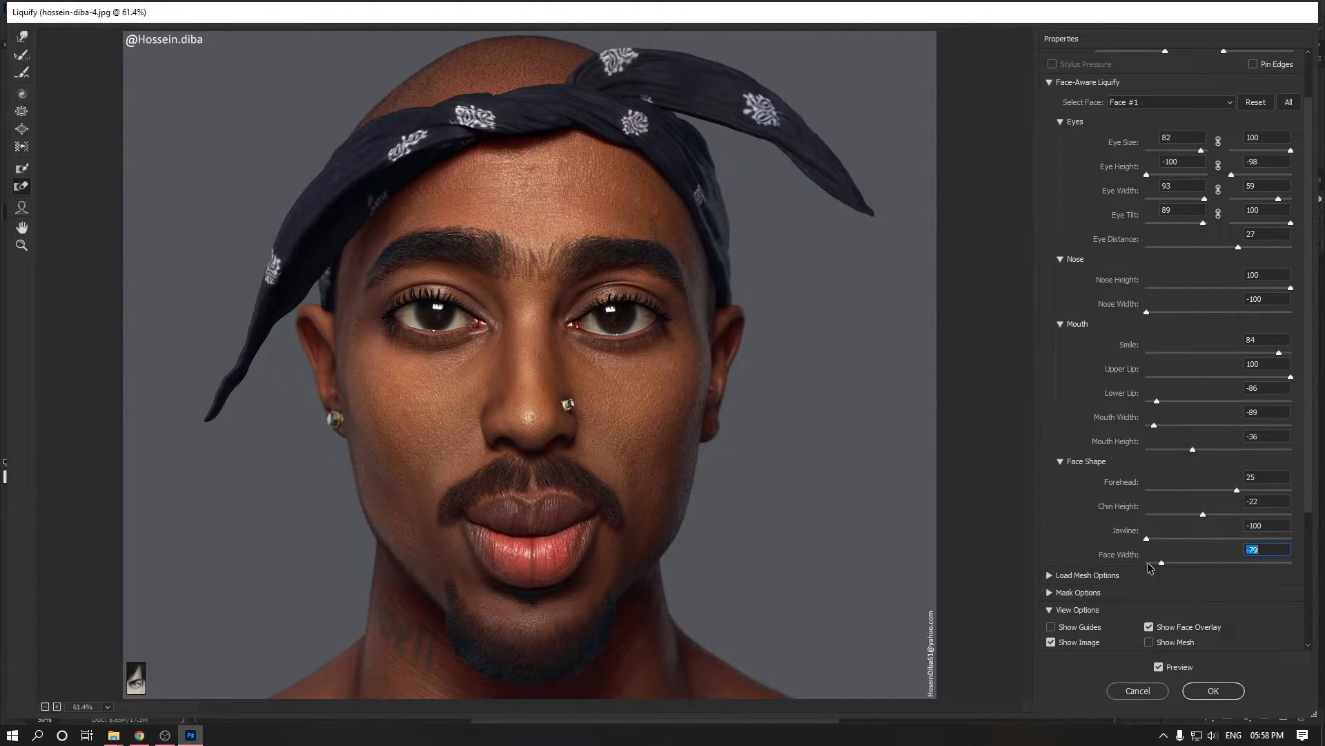
Step: Try reshaping the portrait with the Face tool to Nose Height 52, Jawline 32, Face Width -40 and Forehead 47, and cancel Liquify
{"action": "left_click", "coordinate": [22, 207]}
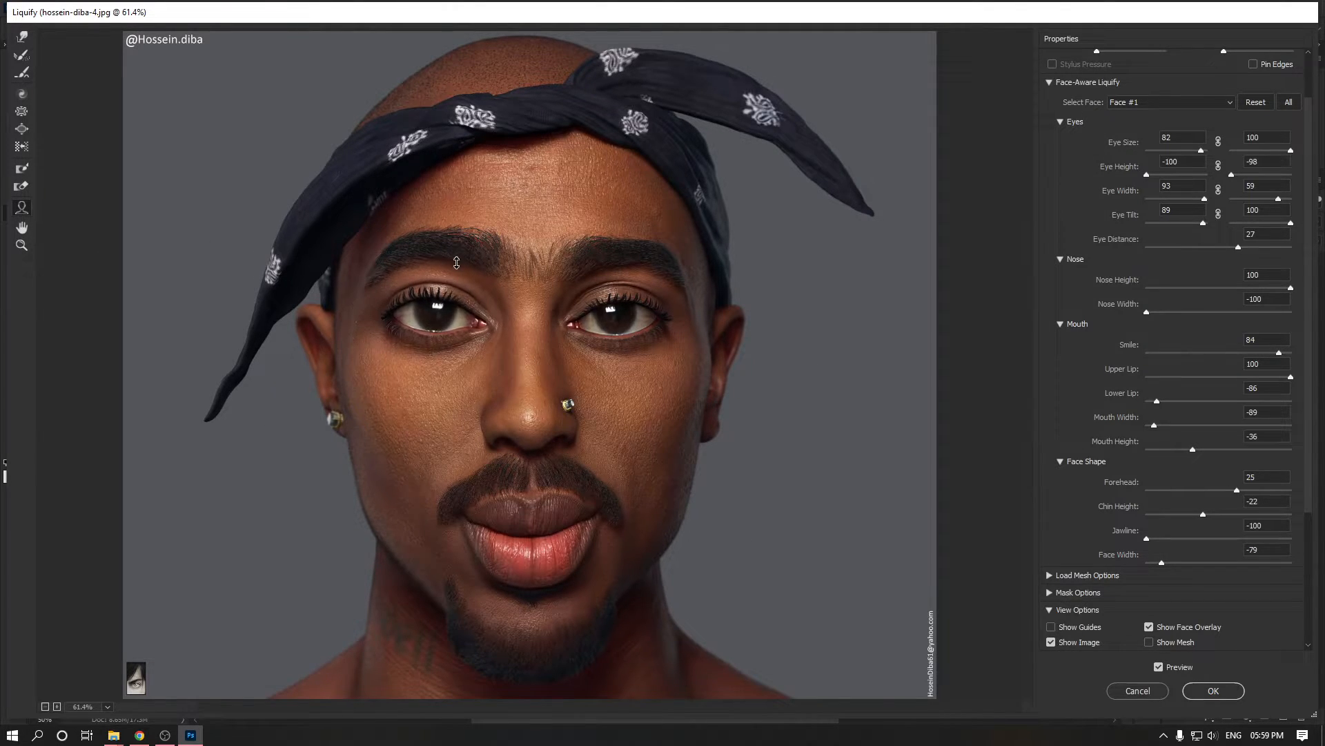
{"action": "left_click_drag", "start_coordinate": [534, 461], "coordinate": [533, 445]}
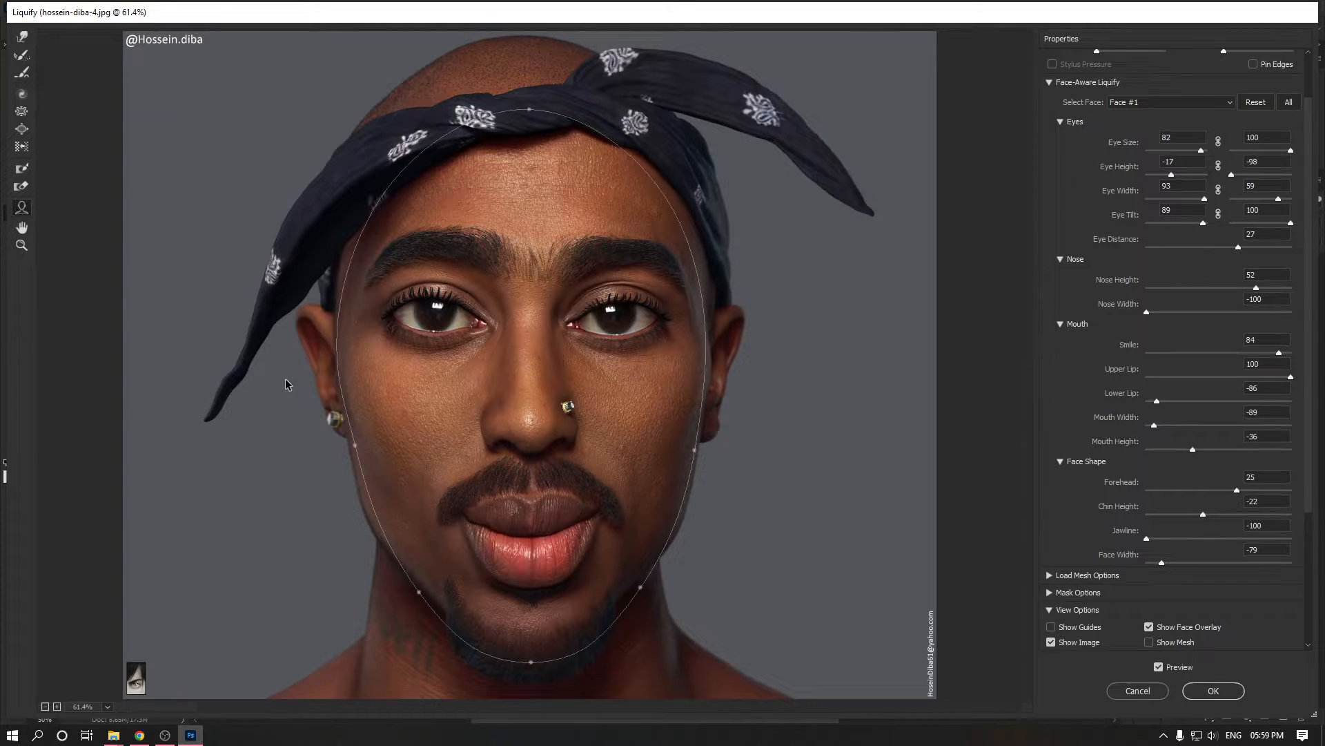
{"action": "mouse_move", "coordinate": [355, 409]}
{"action": "left_mouse_down"}
{"action": "mouse_move", "coordinate": [261, 423]}
{"action": "mouse_move", "coordinate": [362, 414]}
{"action": "left_mouse_up"}
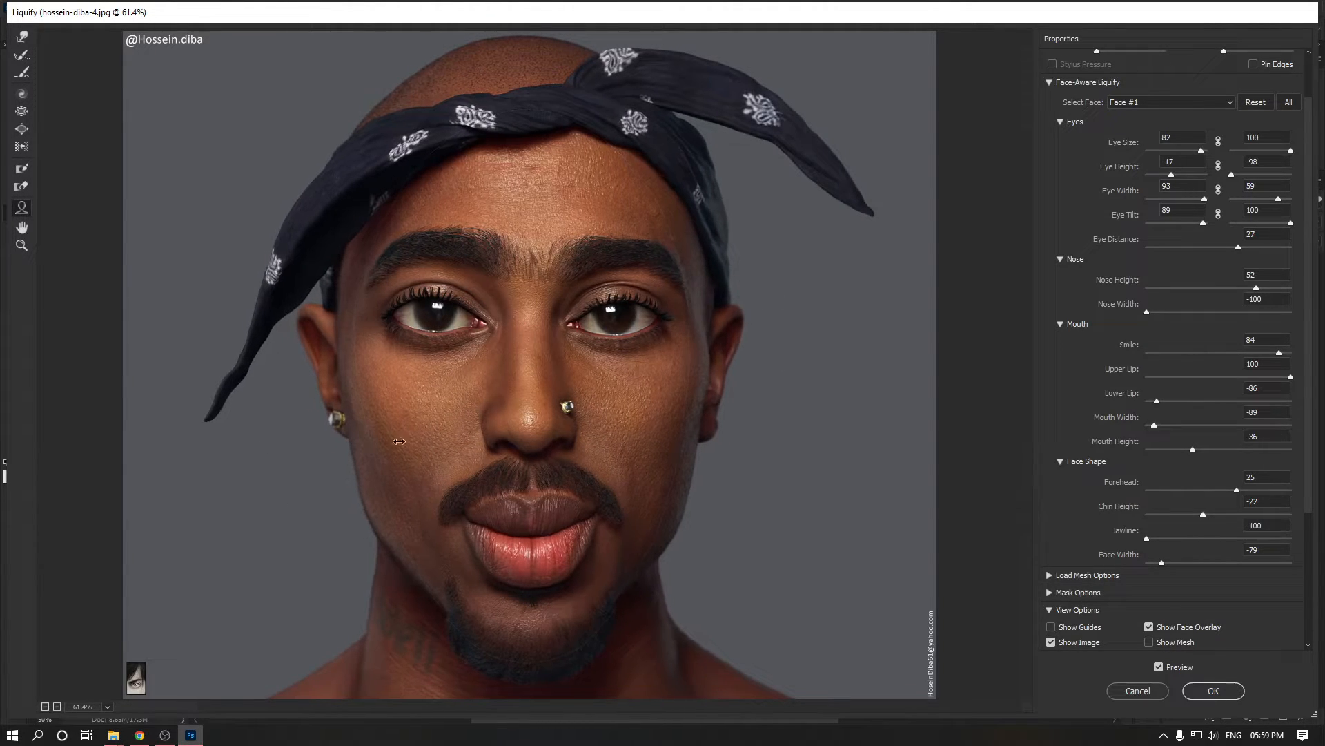
{"action": "left_click_drag", "start_coordinate": [378, 556], "coordinate": [366, 607]}
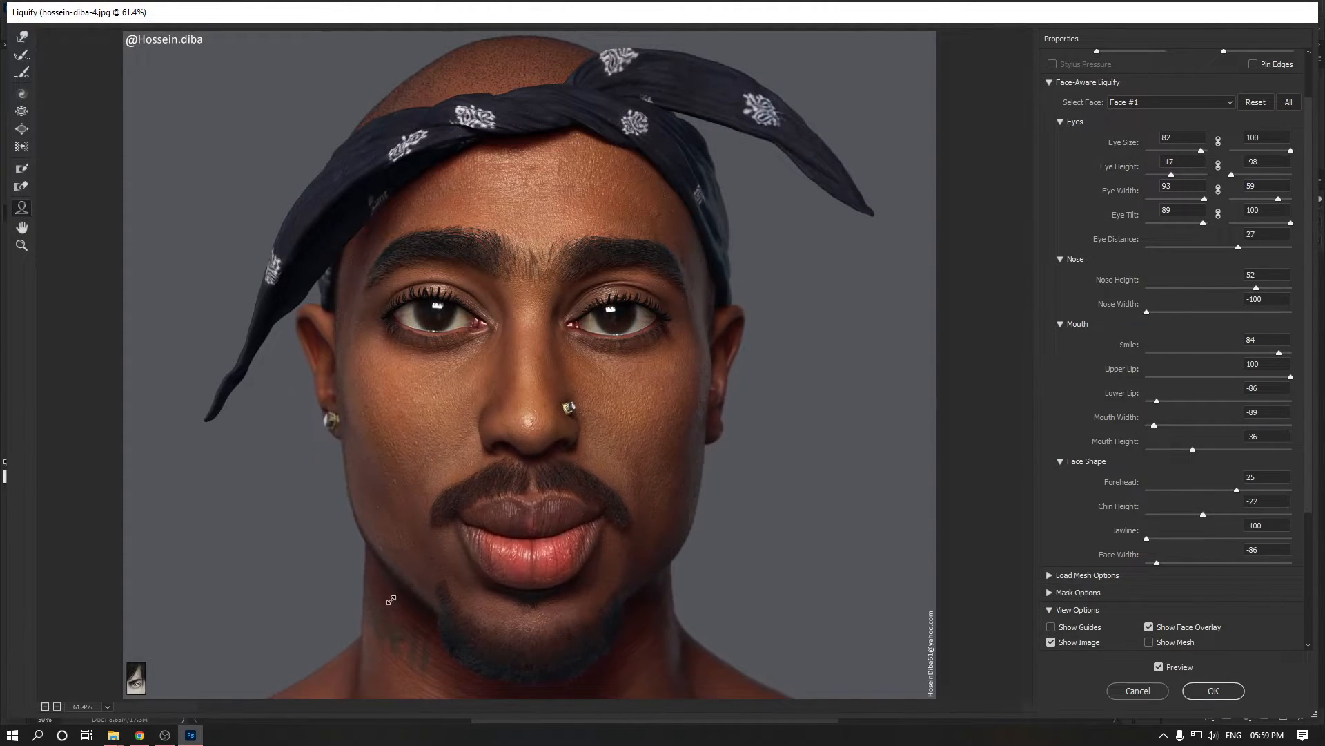
{"action": "left_click_drag", "start_coordinate": [347, 448], "coordinate": [330, 447]}
{"action": "left_click_drag", "start_coordinate": [539, 112], "coordinate": [539, 63]}
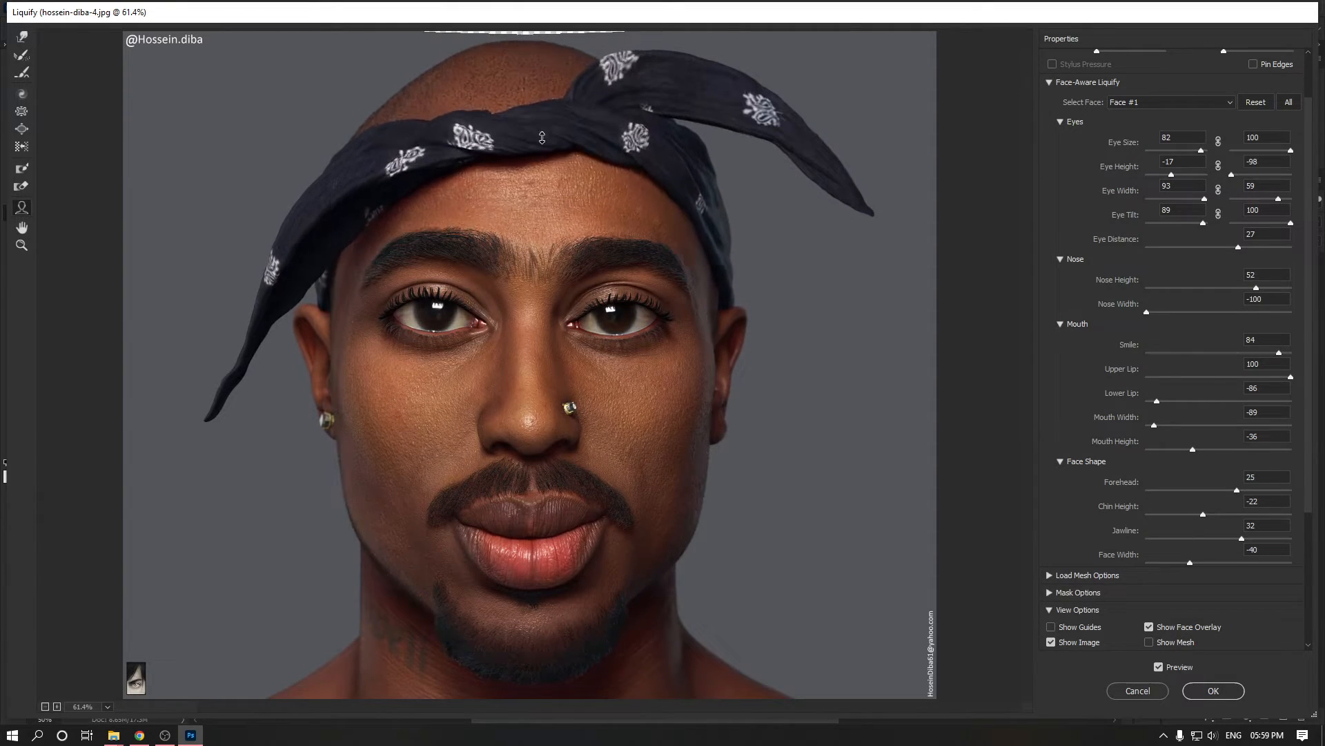
{"action": "mouse_move", "coordinate": [583, 441]}
{"action": "left_mouse_down"}
{"action": "mouse_move", "coordinate": [672, 445]}
{"action": "mouse_move", "coordinate": [584, 442]}
{"action": "left_mouse_up"}
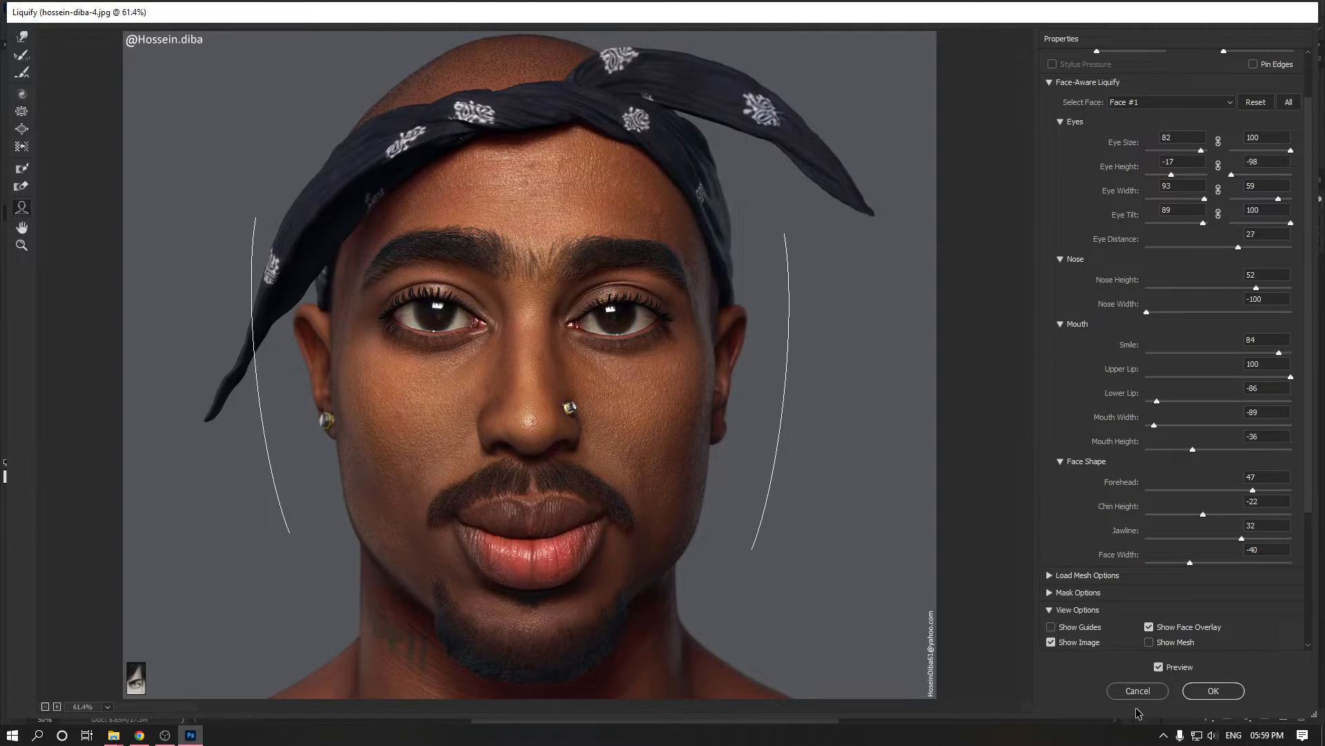
{"action": "left_click", "coordinate": [1140, 686]}
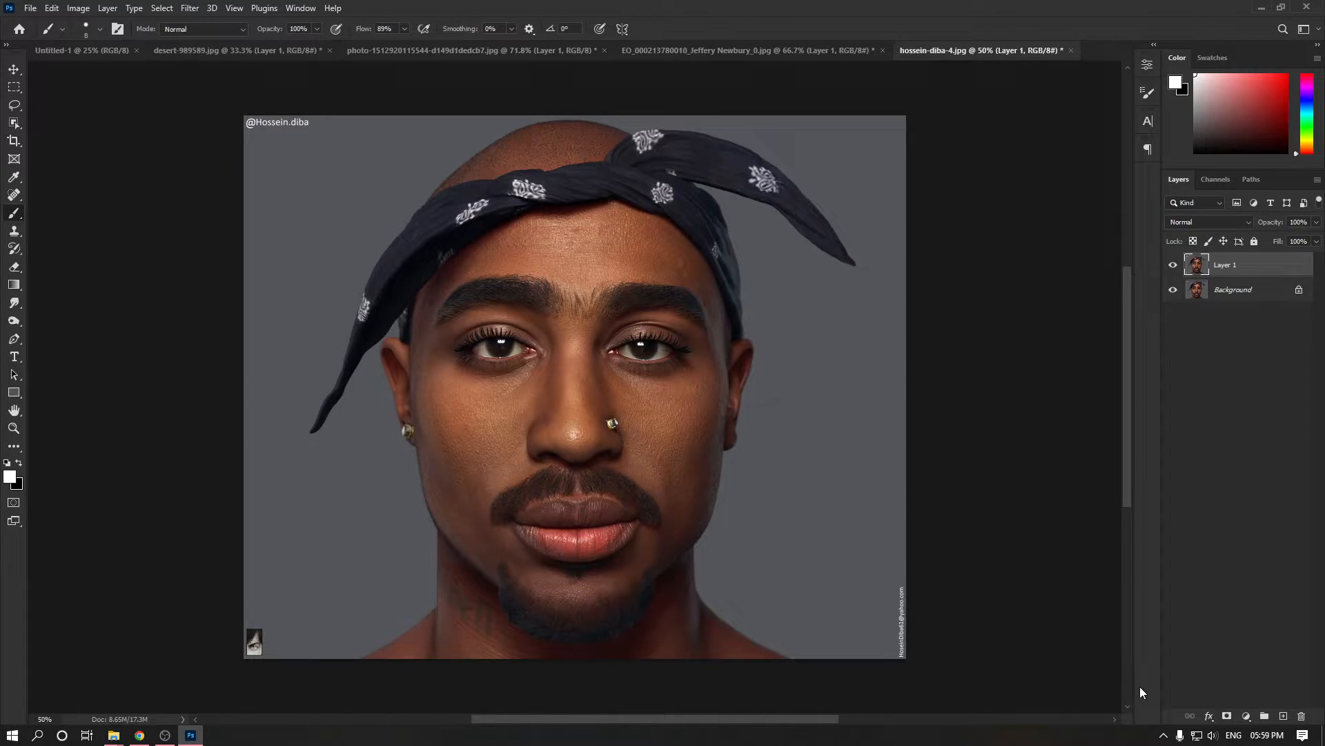
Step: Switch to the street photo document with the STOP road marking and bring the whole road into view
{"action": "left_click", "coordinate": [803, 49]}
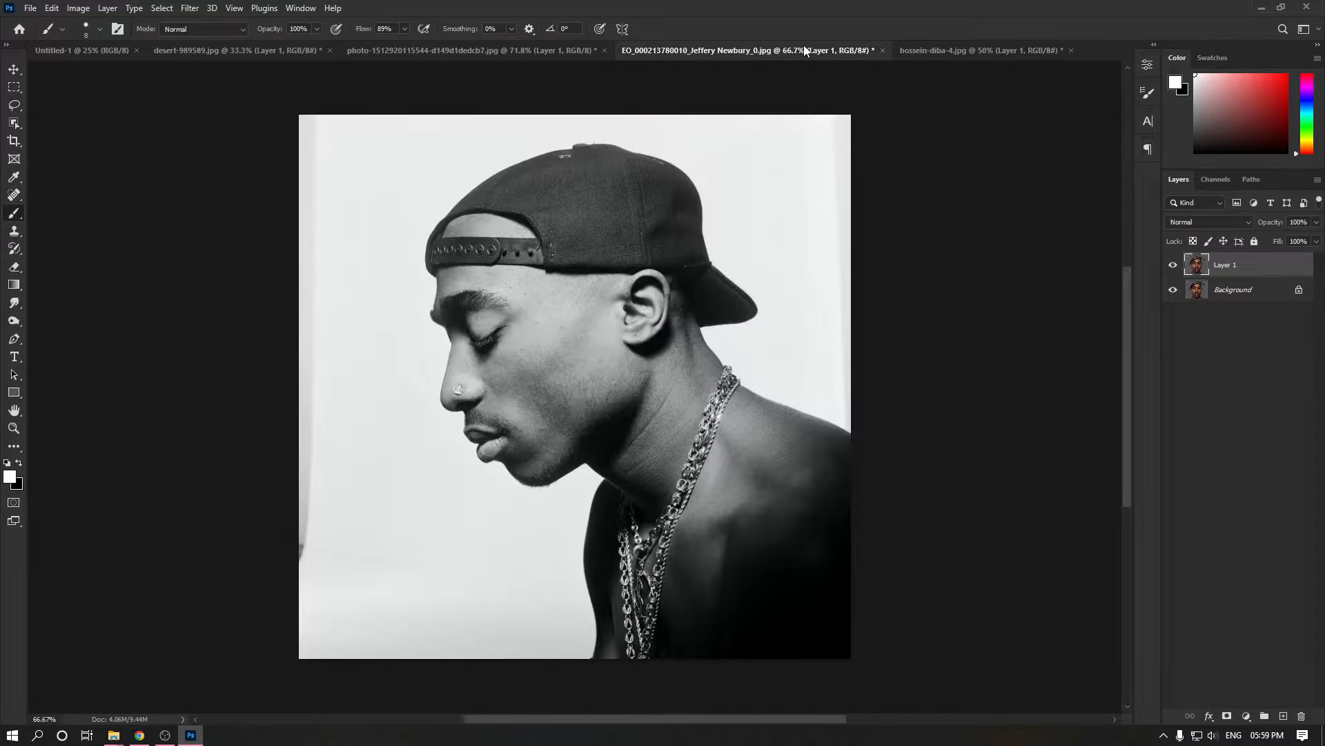
{"action": "left_click", "coordinate": [476, 50]}
{"action": "left_click_drag", "start_coordinate": [540, 498], "coordinate": [569, 399]}
{"action": "left_click_drag", "start_coordinate": [641, 504], "coordinate": [615, 500]}
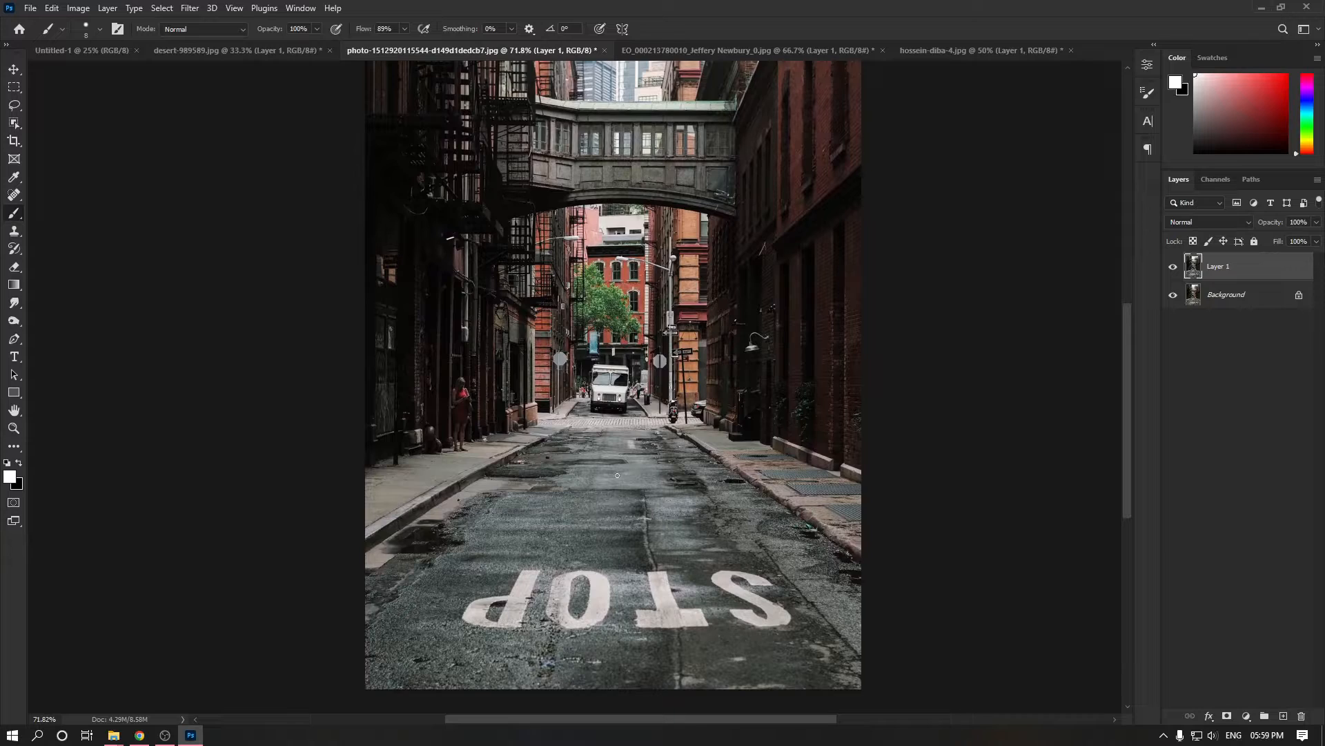
Step: Try a Motion Blur at angle 0° and distance 57 pixels on the street photo's Layer 1, and cancel it
{"action": "left_click", "coordinate": [193, 8]}
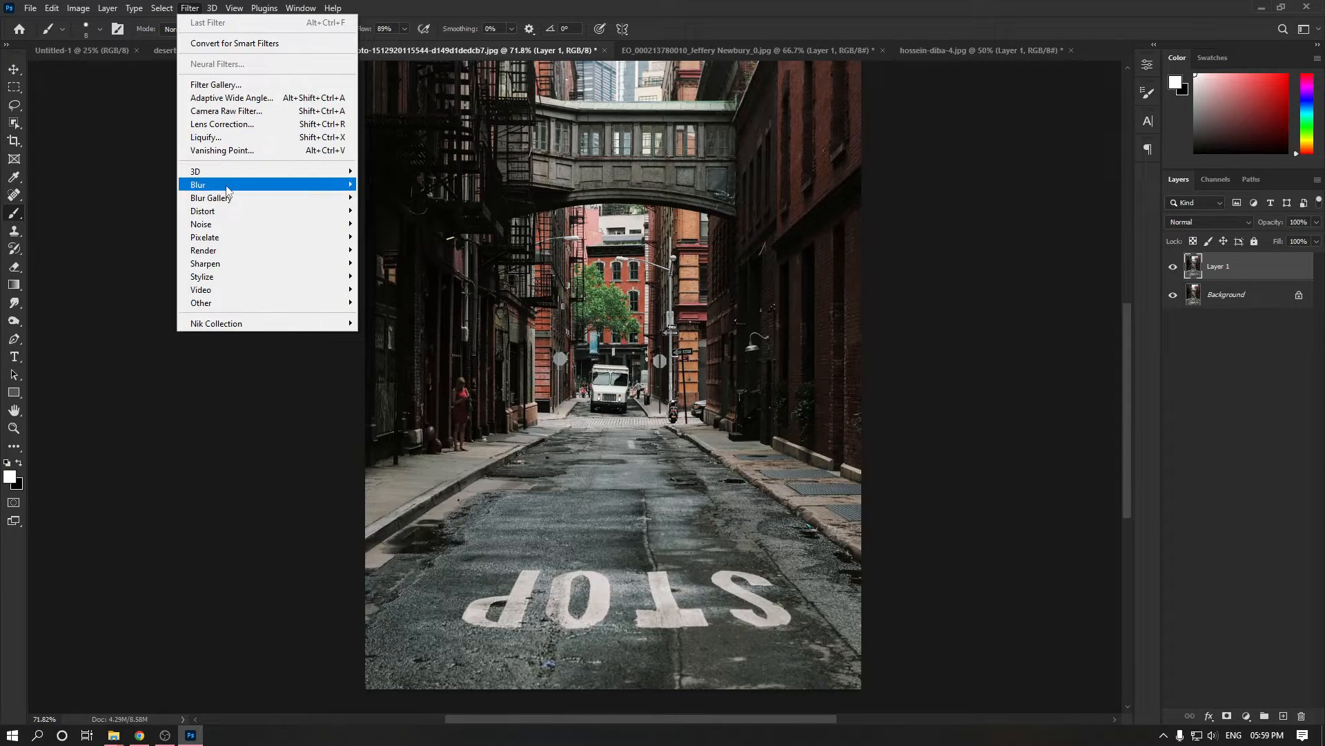
{"action": "mouse_move", "coordinate": [213, 187]}
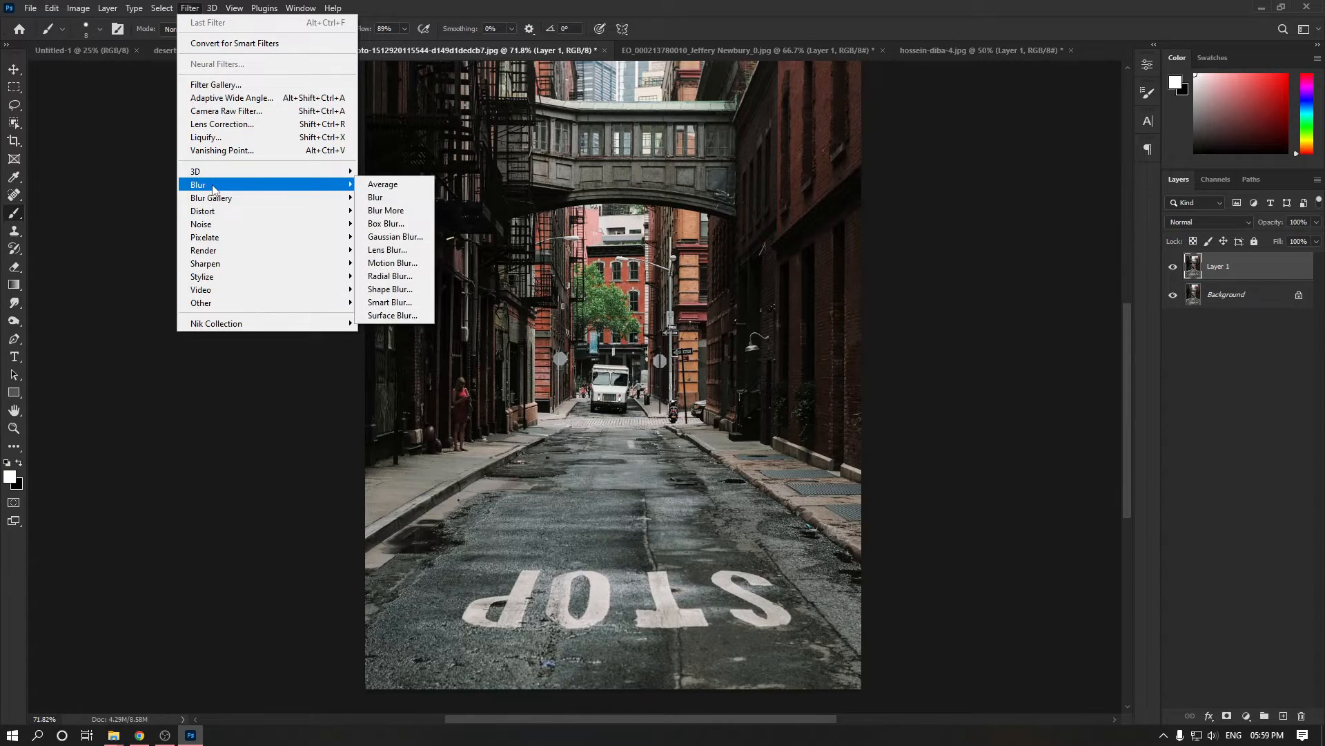
{"action": "left_click", "coordinate": [400, 264]}
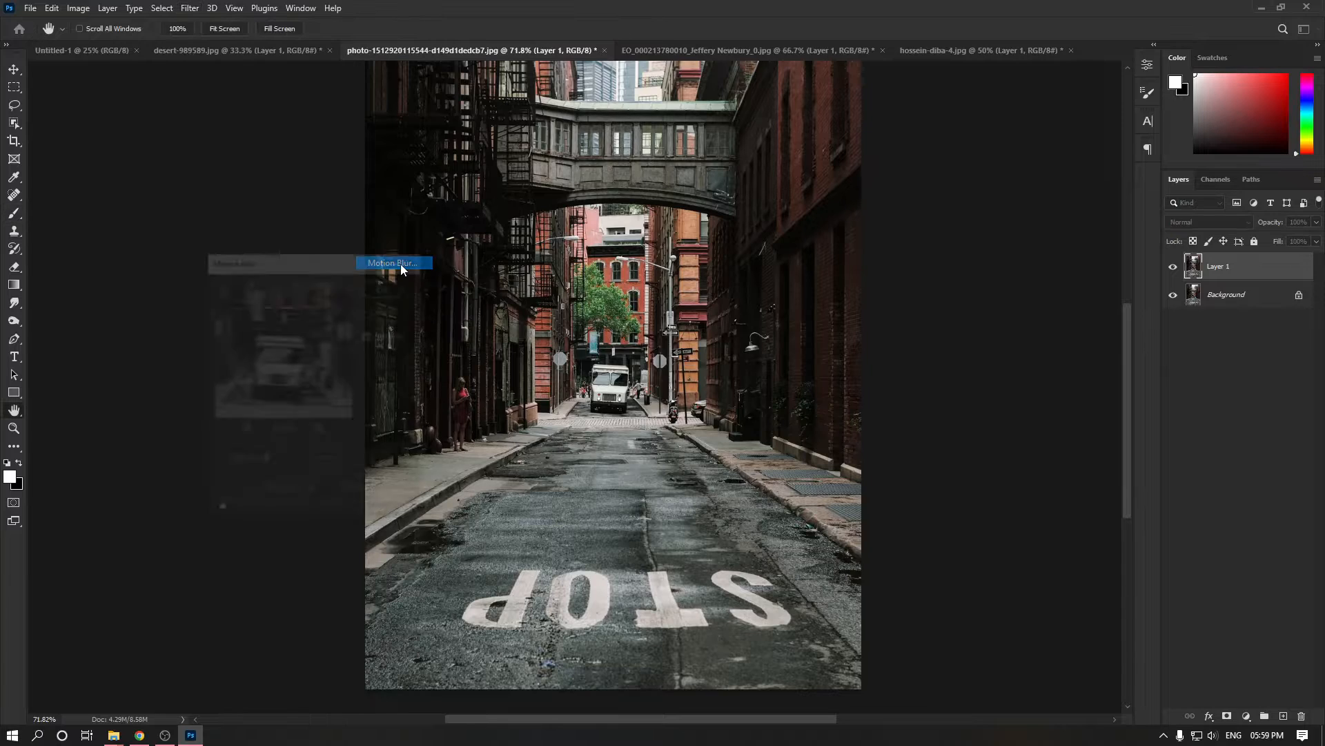
{"action": "left_click_drag", "start_coordinate": [251, 509], "coordinate": [274, 511]}
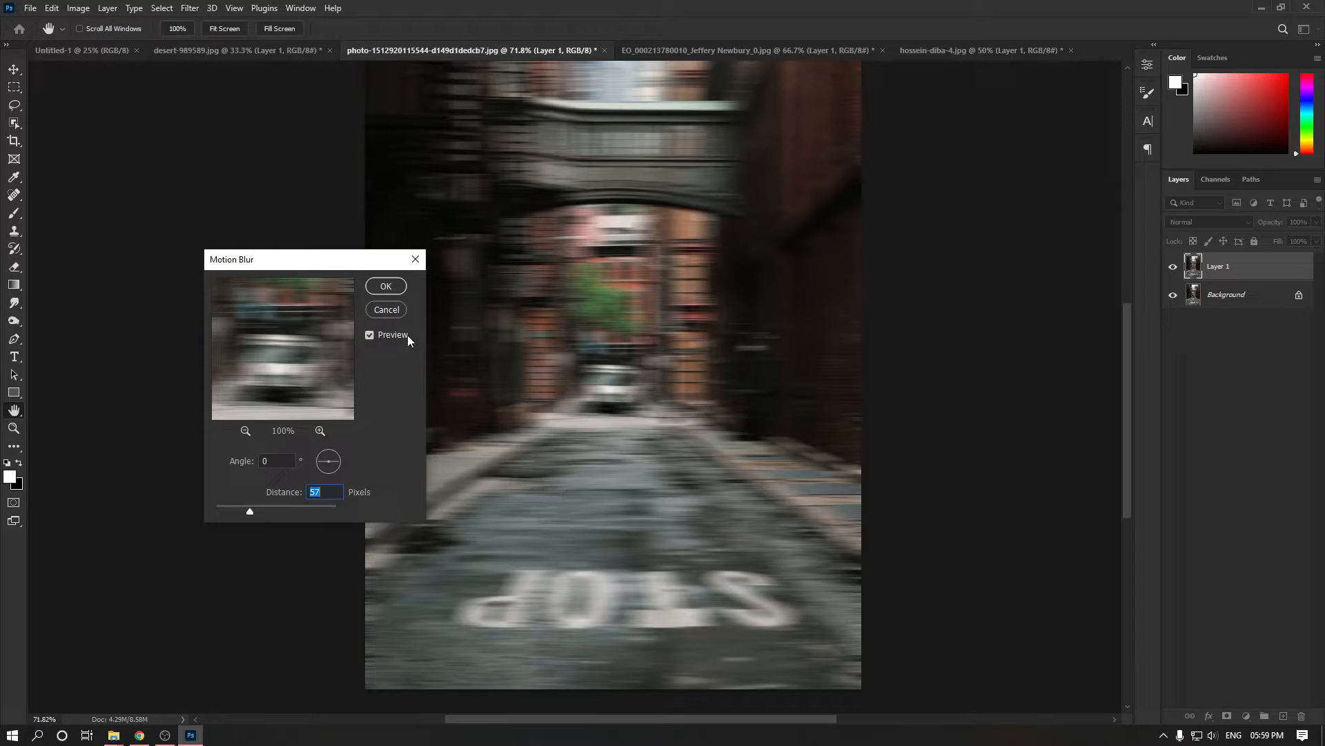
{"action": "left_click", "coordinate": [393, 311]}
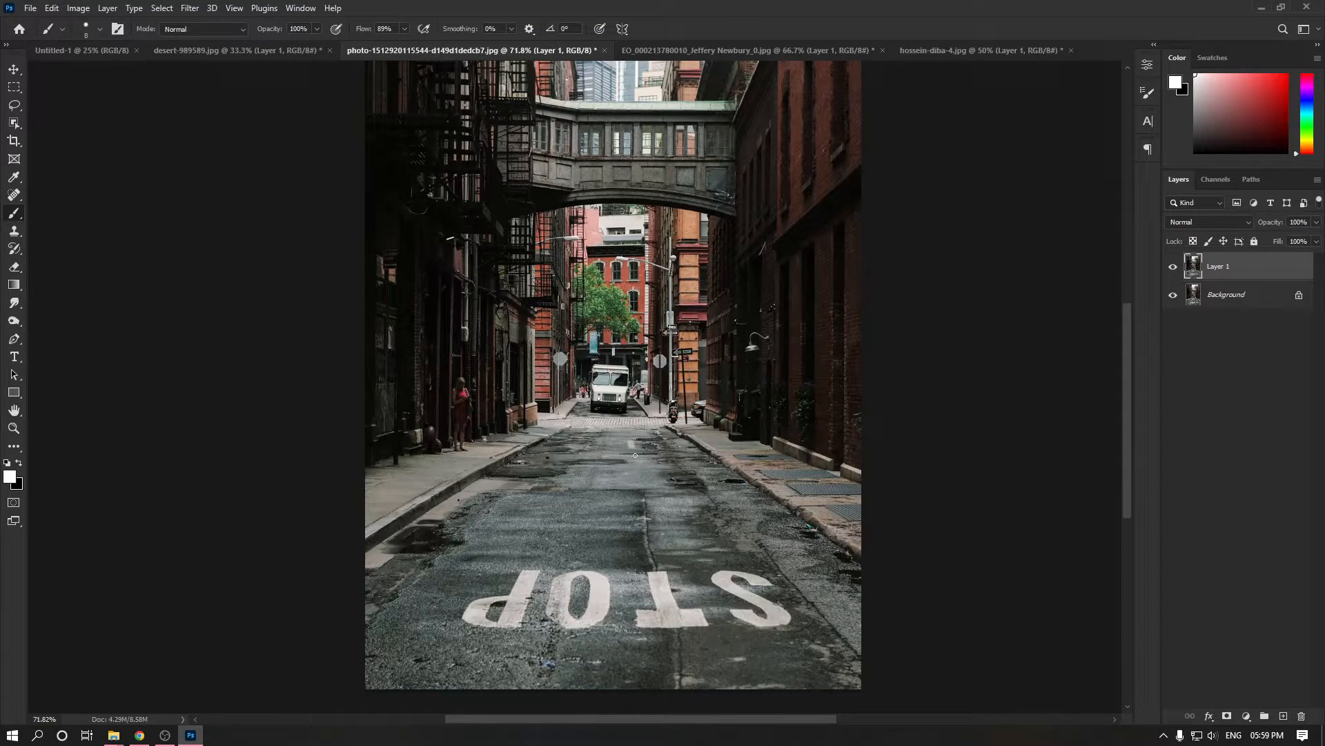
{"action": "left_click", "coordinate": [190, 7]}
{"action": "mouse_move", "coordinate": [325, 185]}
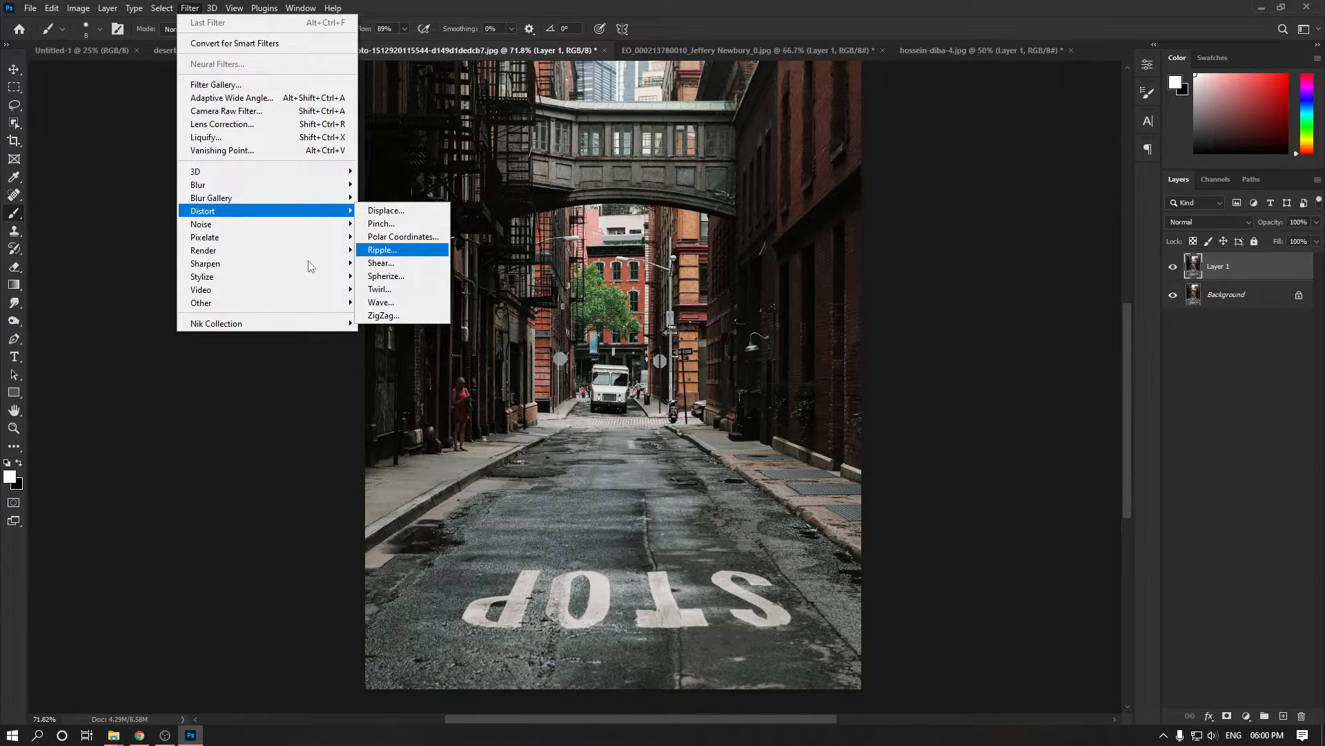
{"action": "mouse_move", "coordinate": [205, 229]}
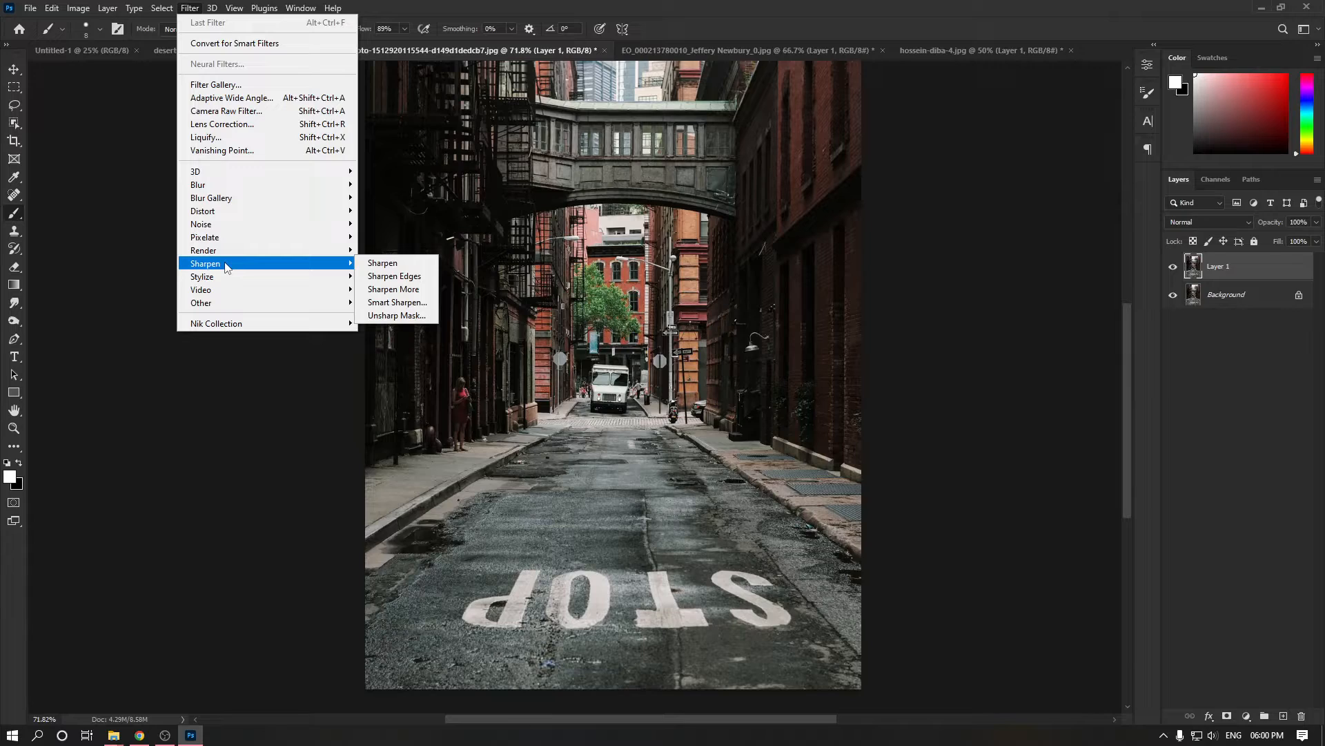
{"action": "mouse_move", "coordinate": [252, 284]}
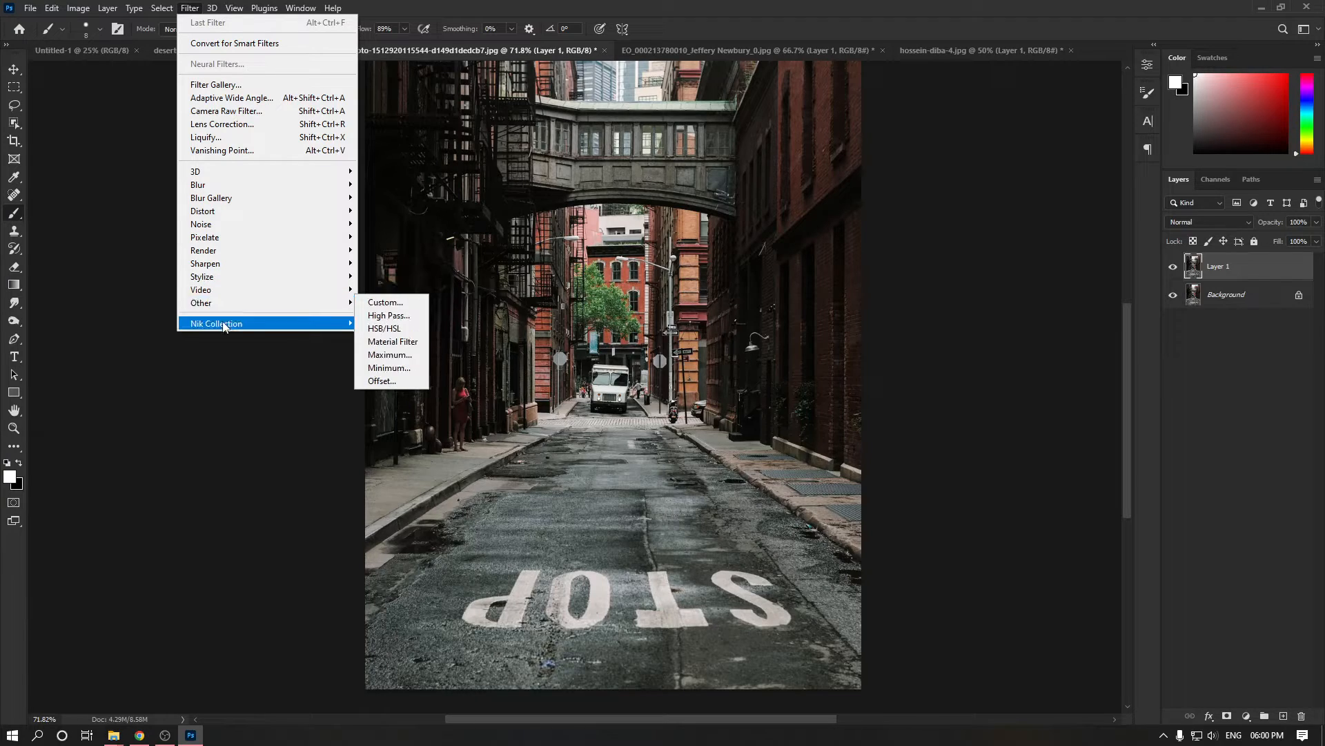
{"action": "mouse_move", "coordinate": [264, 323]}
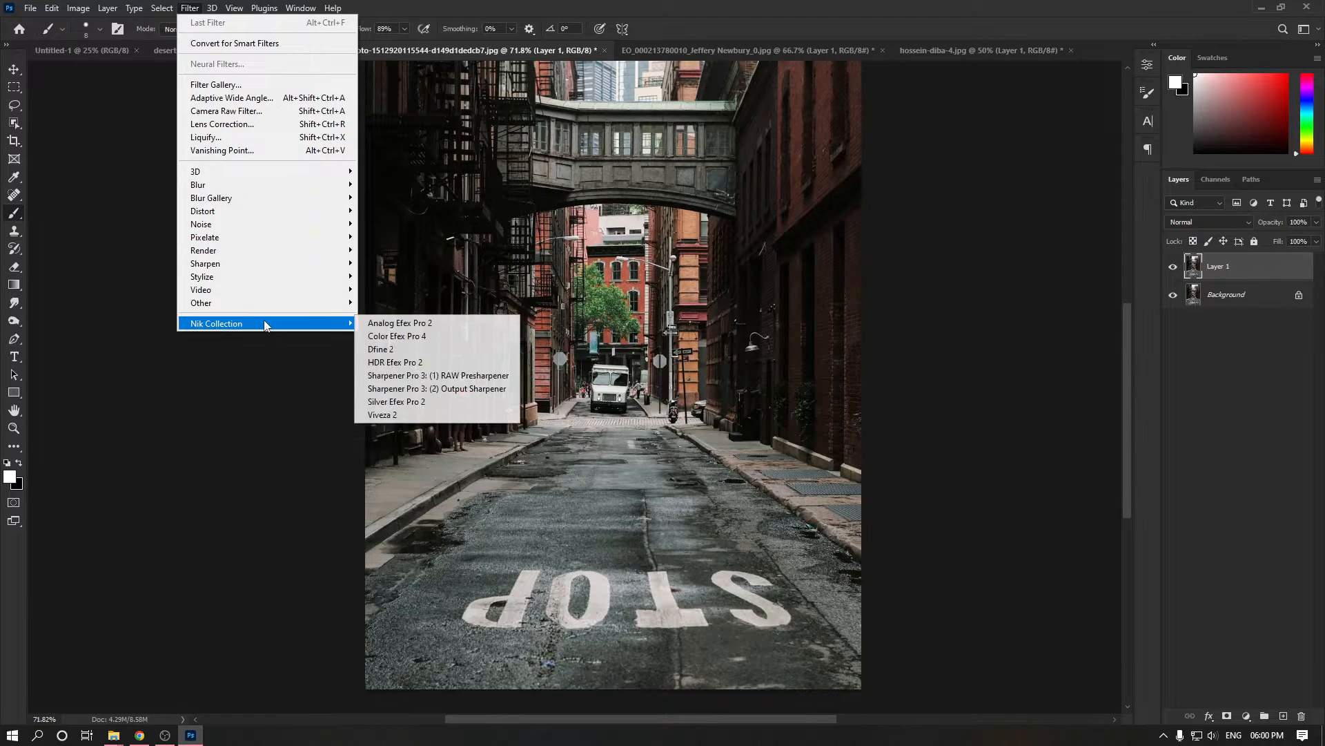
{"action": "left_click", "coordinate": [1243, 354]}
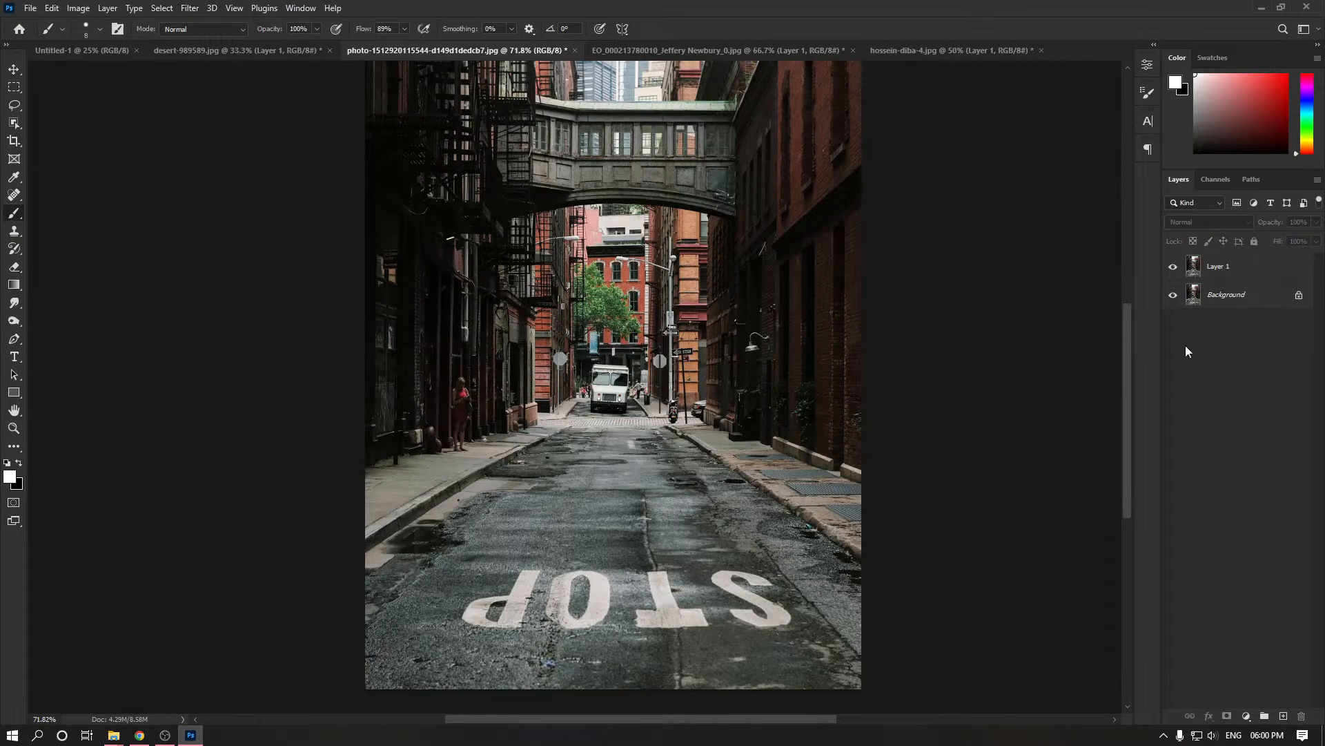
{"action": "left_click_drag", "start_coordinate": [617, 432], "coordinate": [640, 414]}
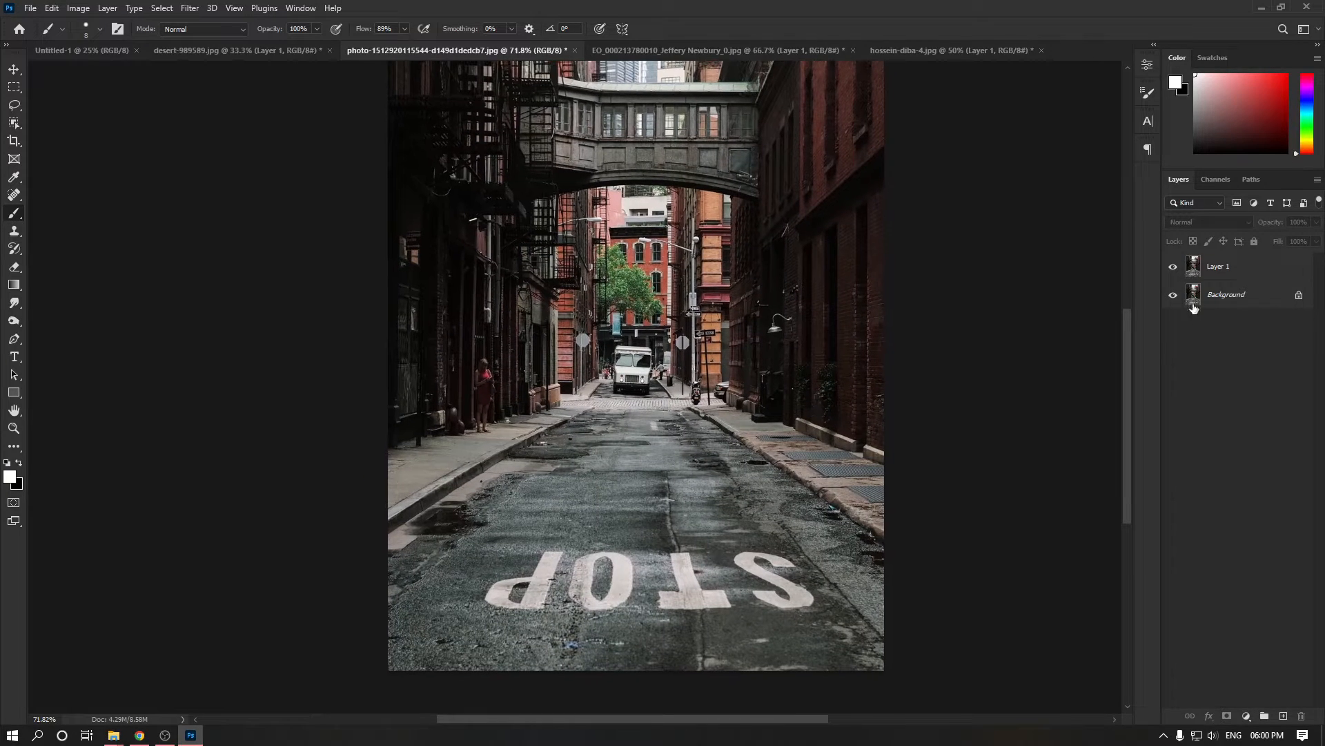
Step: On Layer 1, outline an irregular puddle-shaped selection on the road's left half above the STOP marking with the Lasso tool
{"action": "left_click", "coordinate": [1222, 266]}
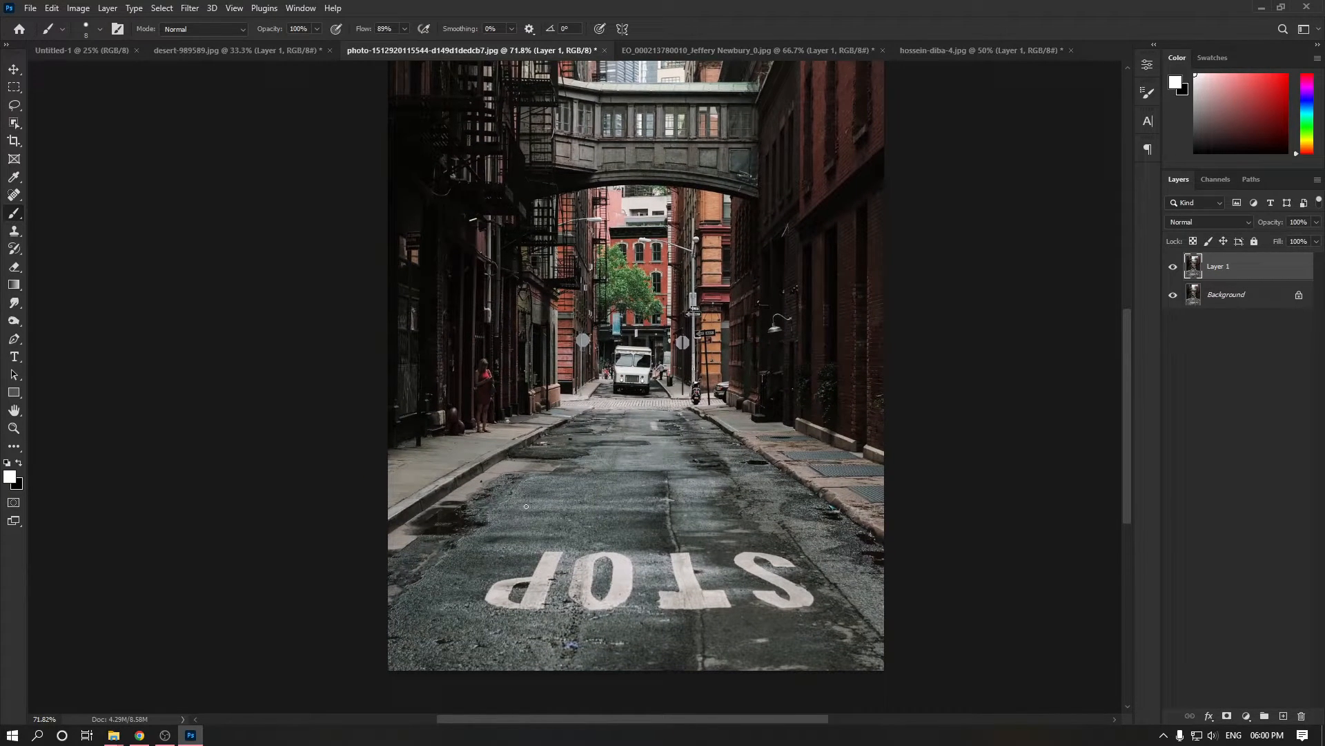
{"action": "right_click", "coordinate": [13, 105]}
{"action": "left_click", "coordinate": [61, 109]}
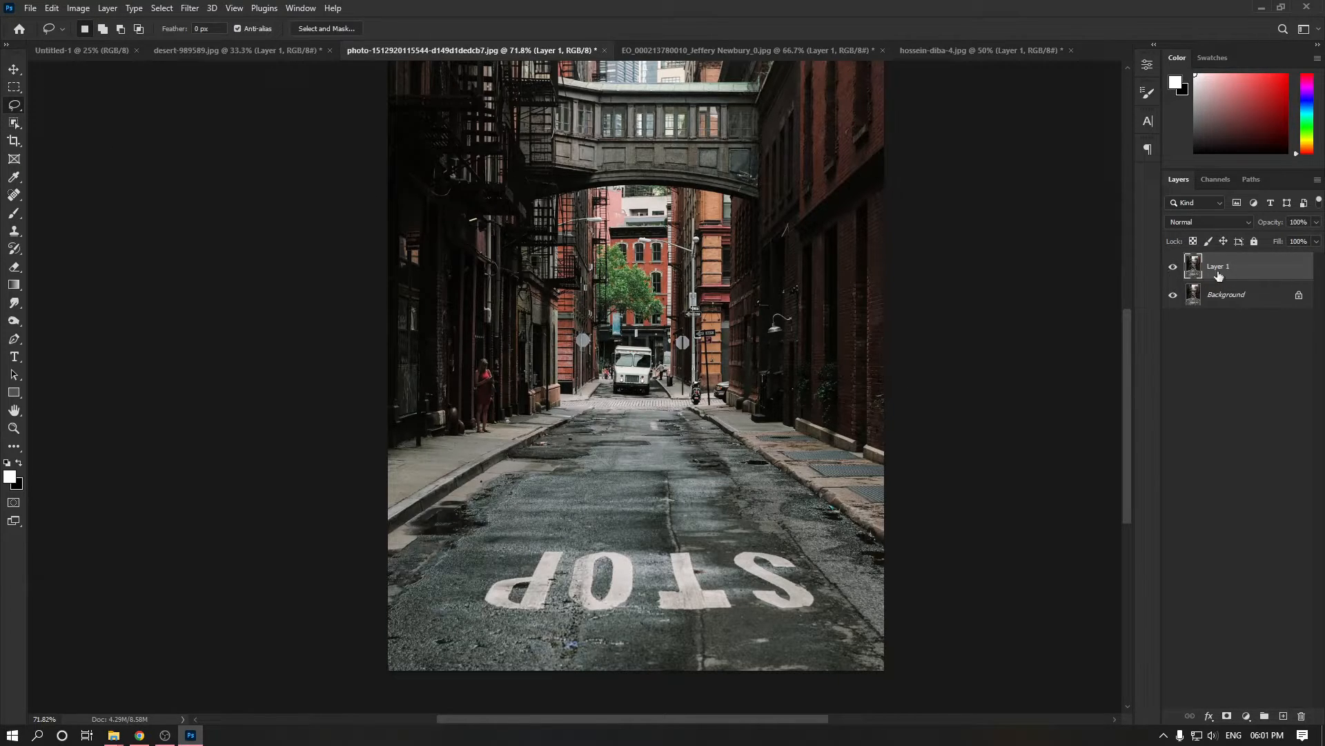
{"action": "scroll", "coordinate": [629, 530], "scroll_direction": "up", "scroll_amount": 6}
{"action": "mouse_move", "coordinate": [610, 531]}
{"action": "left_mouse_down"}
{"action": "mouse_move", "coordinate": [691, 403]}
{"action": "mouse_move", "coordinate": [694, 426]}
{"action": "left_mouse_up"}
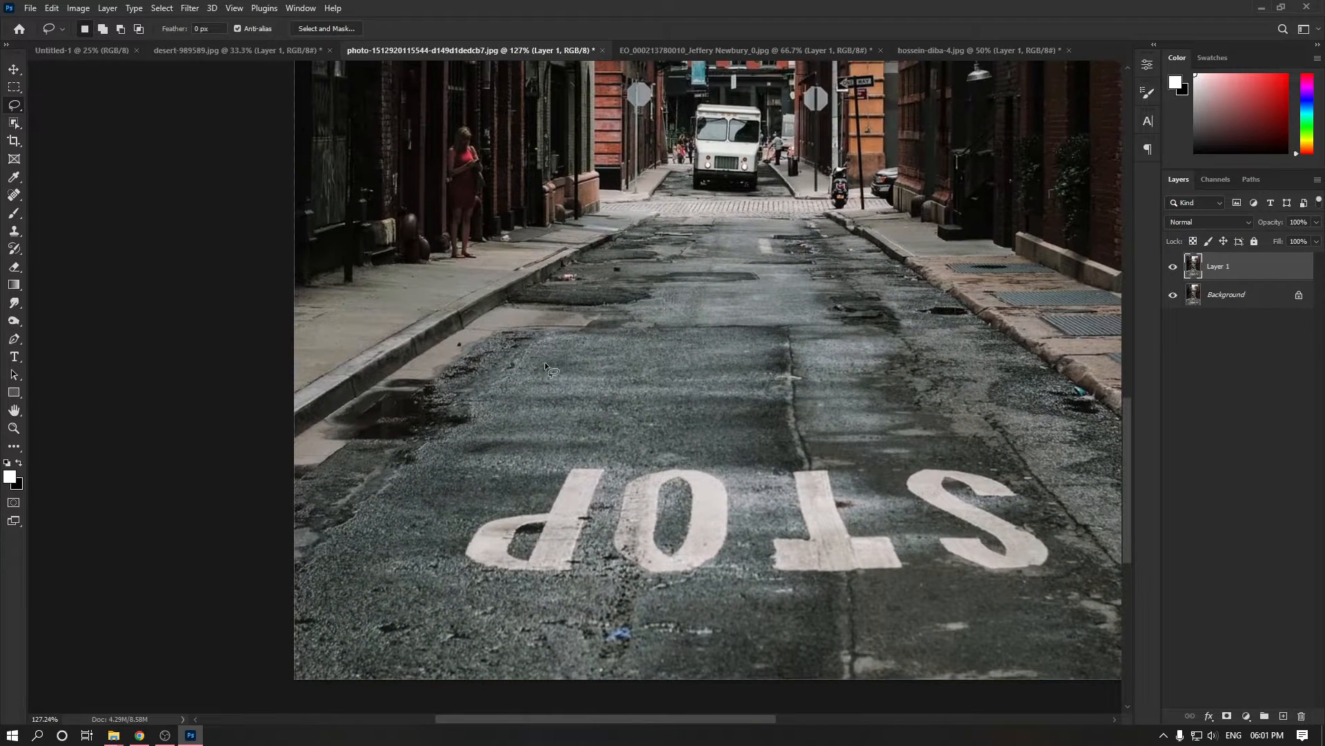
{"action": "left_click_drag", "start_coordinate": [519, 345], "coordinate": [615, 347]}
{"action": "left_click_drag", "start_coordinate": [475, 357], "coordinate": [522, 343]}
{"action": "left_click_drag", "start_coordinate": [777, 429], "coordinate": [663, 426]}
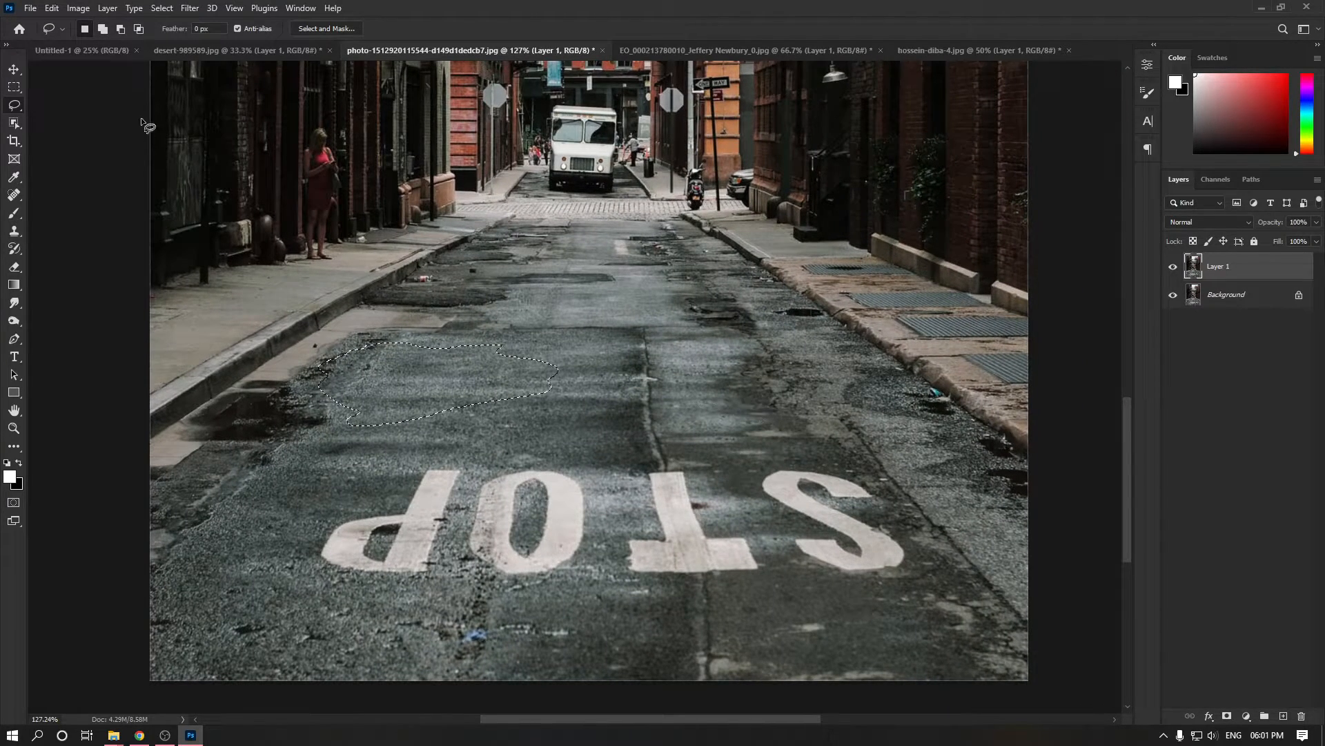
Step: Add two smaller lasso patches to the selection, one on the road's right half and a thin one farther up the road
{"action": "left_click", "coordinate": [102, 31]}
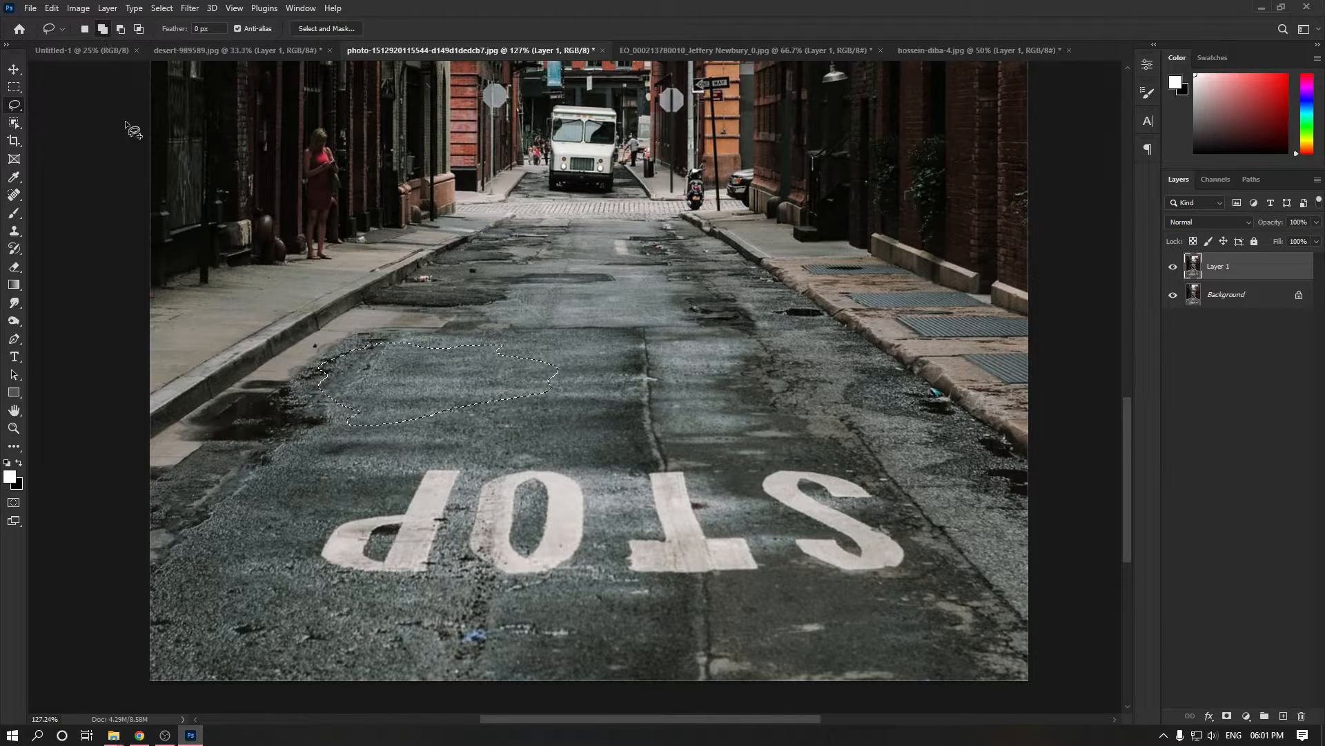
{"action": "left_click_drag", "start_coordinate": [677, 392], "coordinate": [704, 391]}
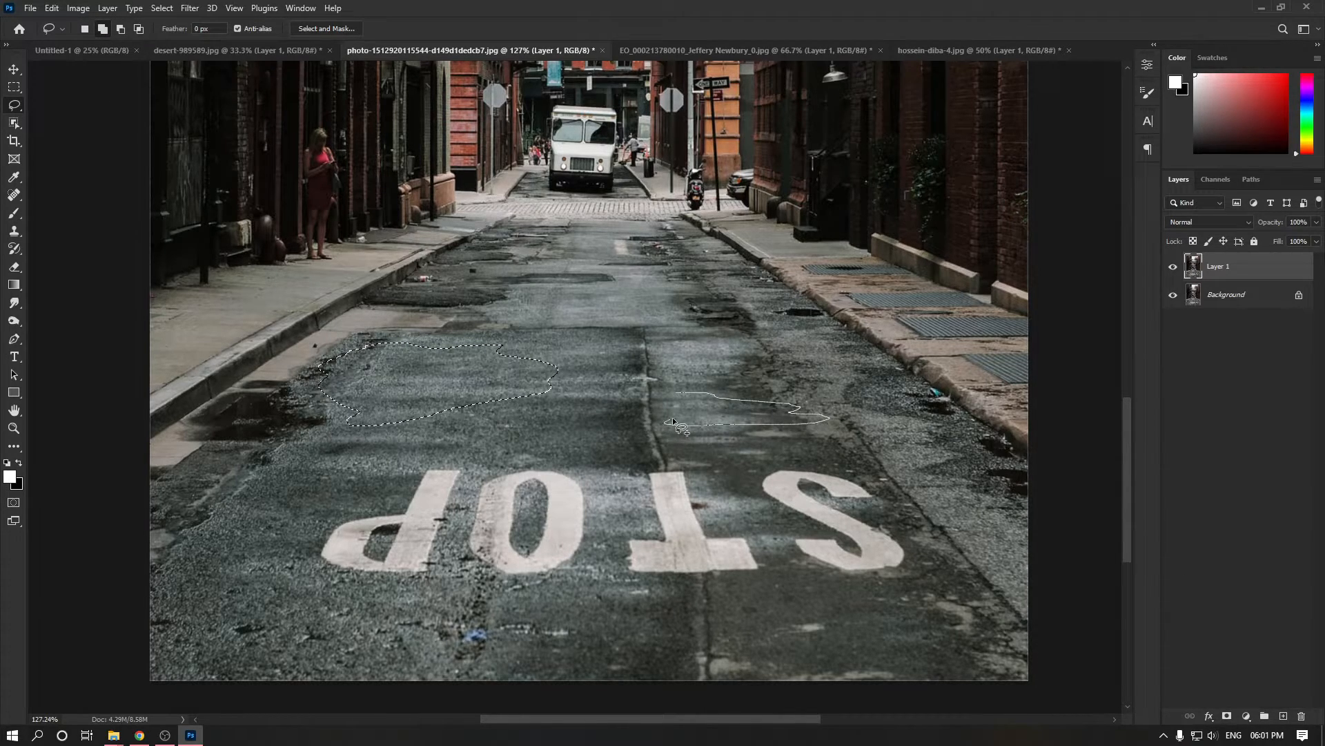
{"action": "mouse_move", "coordinate": [673, 421]}
{"action": "left_mouse_down"}
{"action": "mouse_move", "coordinate": [650, 397]}
{"action": "mouse_move", "coordinate": [677, 392]}
{"action": "left_mouse_up"}
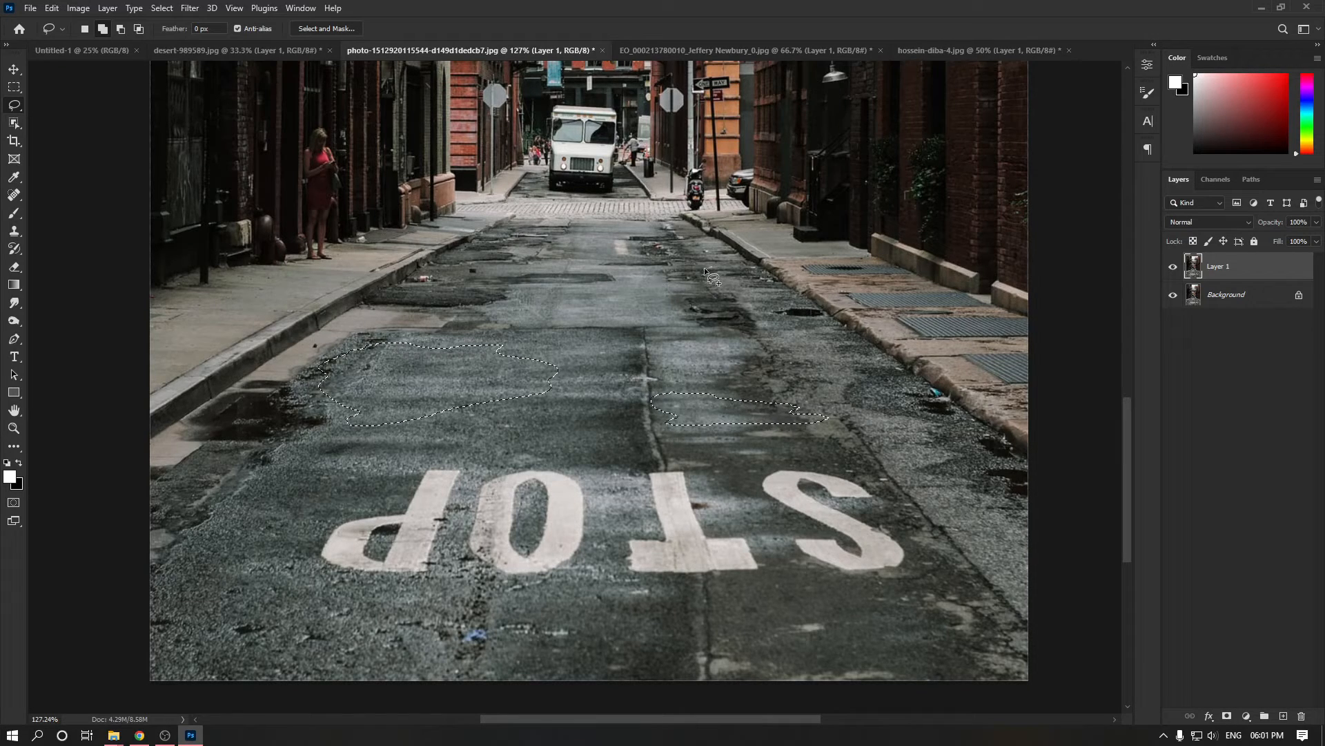
{"action": "left_click_drag", "start_coordinate": [743, 276], "coordinate": [740, 275]}
{"action": "key", "text": "ctrl+z"}
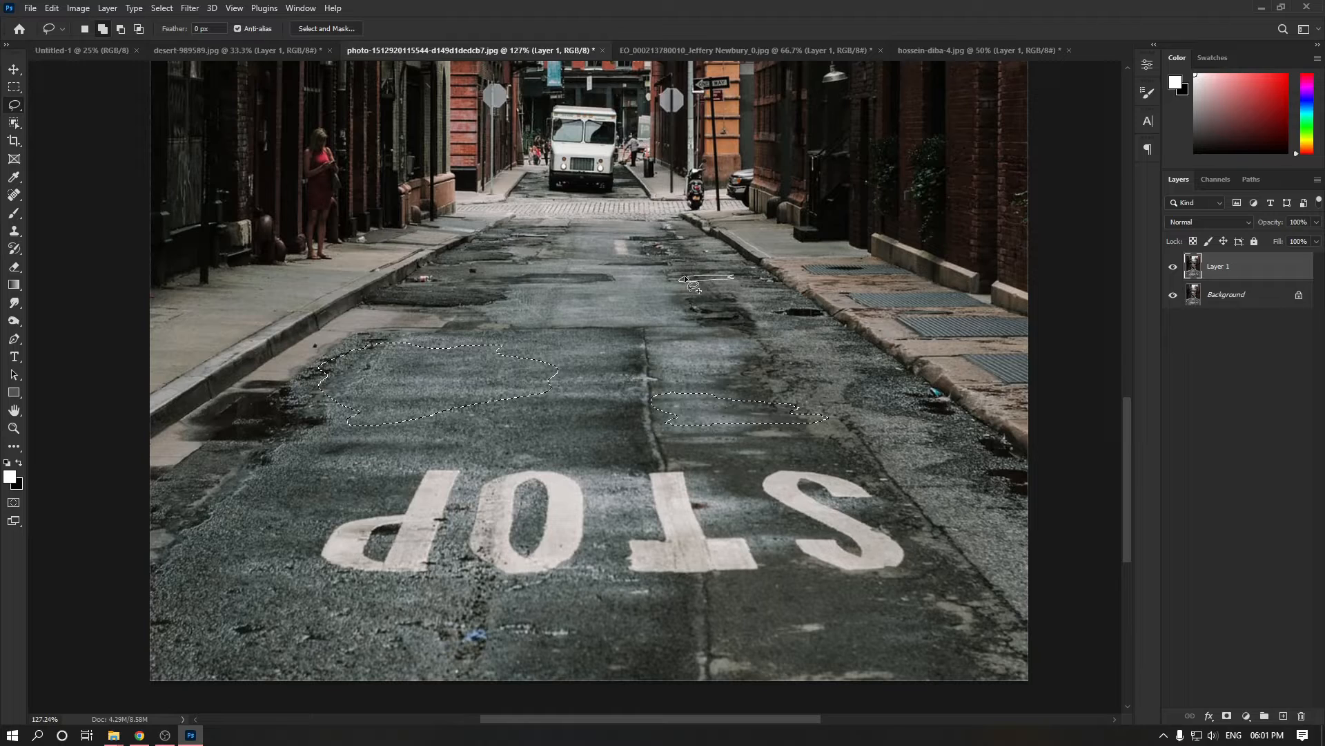
{"action": "left_click_drag", "start_coordinate": [683, 279], "coordinate": [680, 279]}
{"action": "left_click_drag", "start_coordinate": [489, 270], "coordinate": [568, 243]}
{"action": "scroll", "coordinate": [558, 423], "scroll_direction": "down", "scroll_amount": 3}
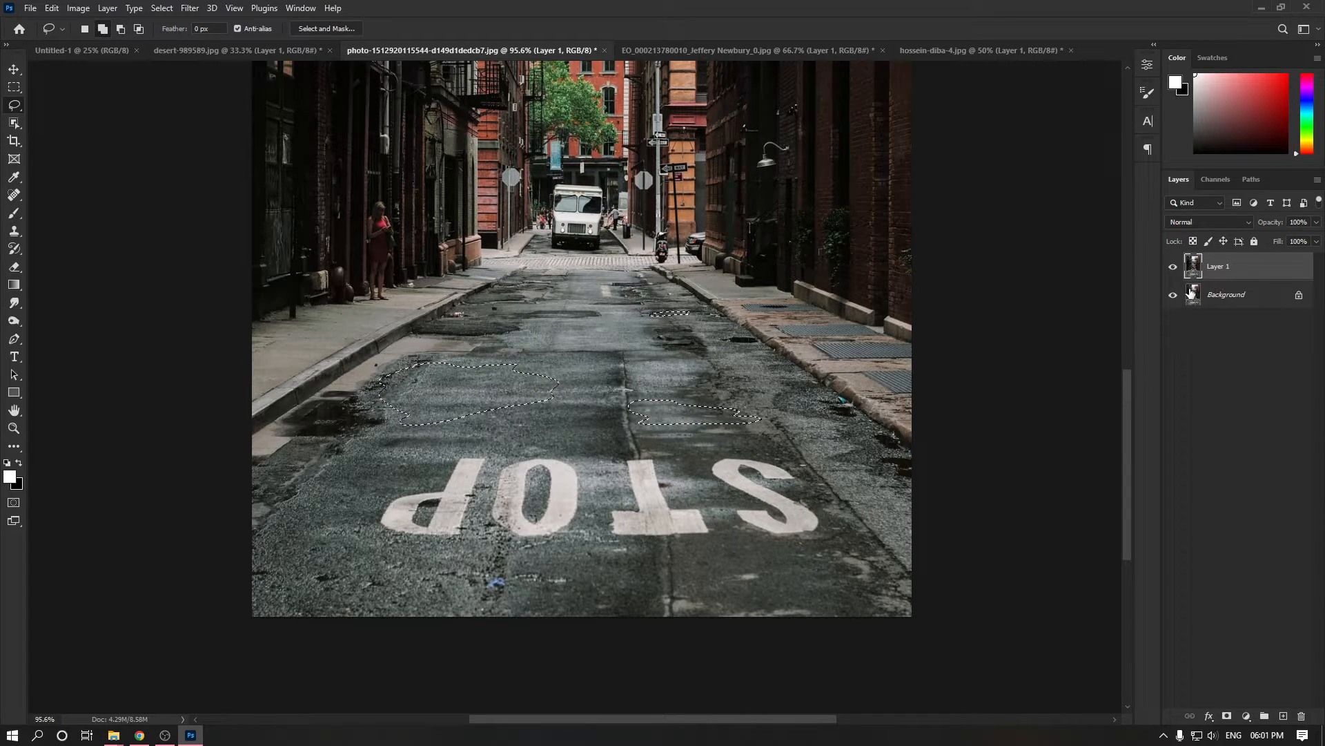
Step: Copy the selected road patches to a new layer and check them by temporarily hiding Layer 1 and Background
{"action": "left_click_drag", "start_coordinate": [553, 359], "coordinate": [579, 394]}
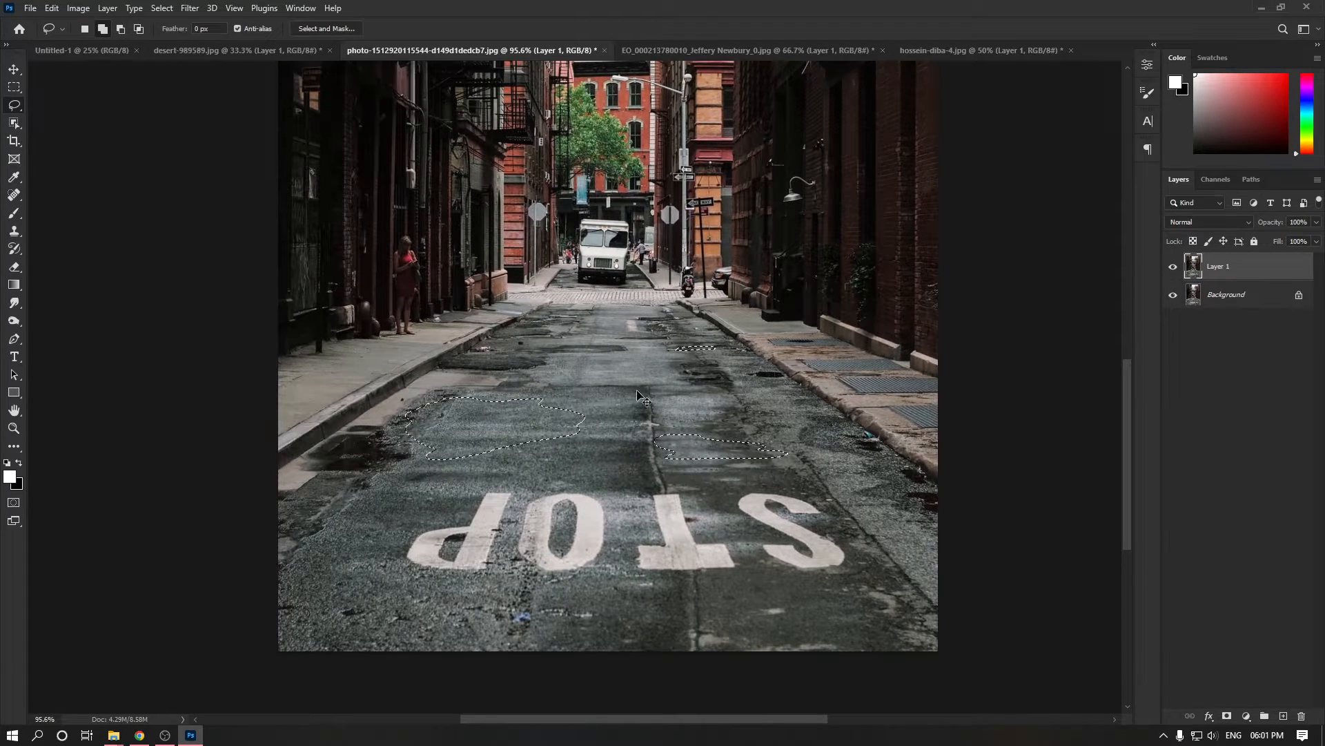
{"action": "key", "text": "ctrl+j"}
{"action": "left_click", "coordinate": [1173, 294]}
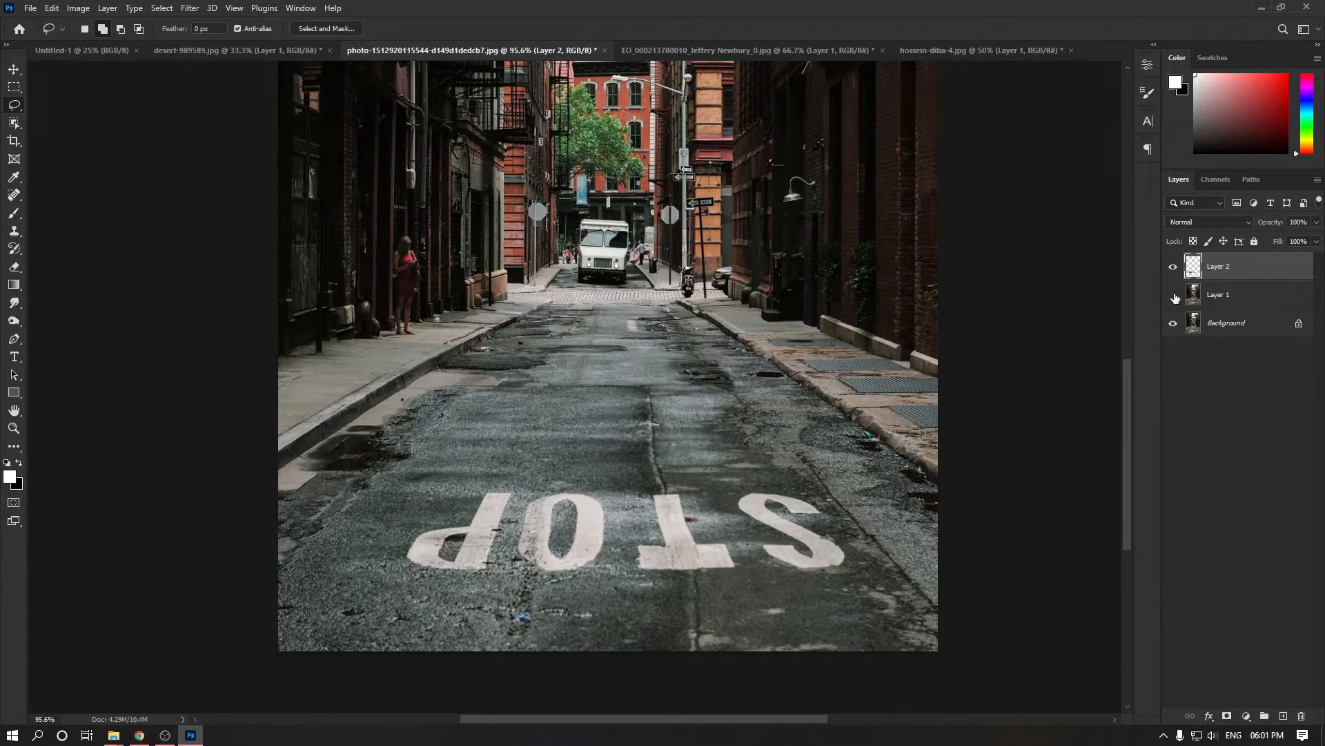
{"action": "left_click", "coordinate": [1173, 323]}
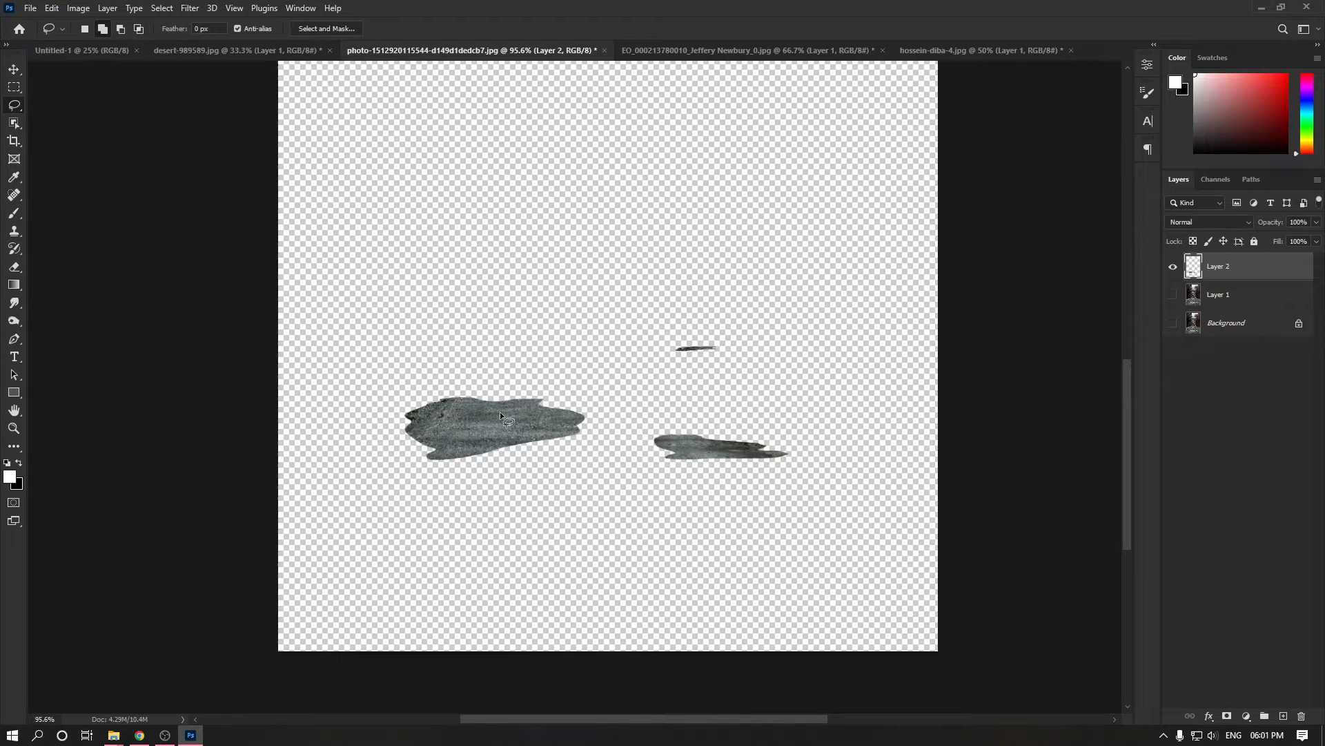
{"action": "left_click", "coordinate": [1173, 295]}
{"action": "left_click", "coordinate": [1173, 323]}
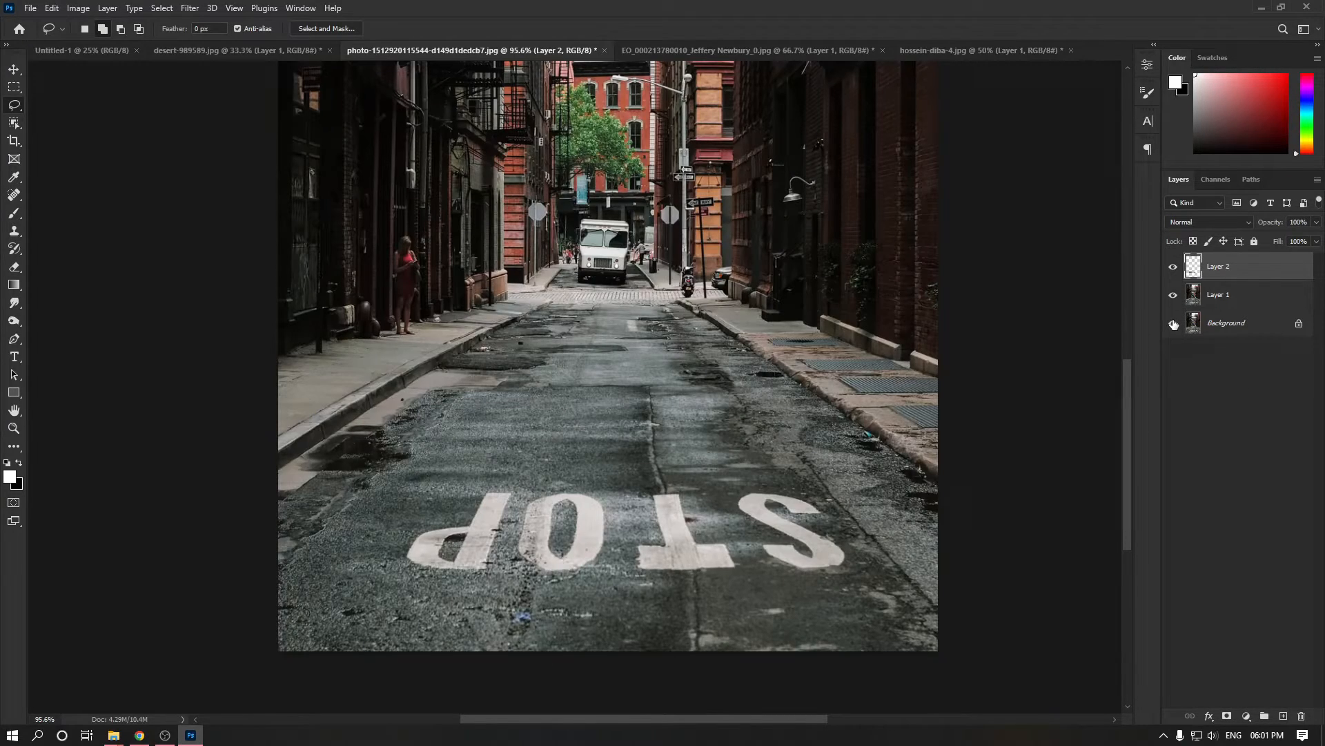
Step: Move Layer 1 above Layer 2 in the layer order
{"action": "left_click", "coordinate": [1218, 296]}
{"action": "left_click_drag", "start_coordinate": [1219, 299], "coordinate": [1223, 257]}
{"action": "scroll", "coordinate": [671, 410], "scroll_direction": "down", "scroll_amount": 2}
{"action": "left_click_drag", "start_coordinate": [688, 381], "coordinate": [701, 416]}
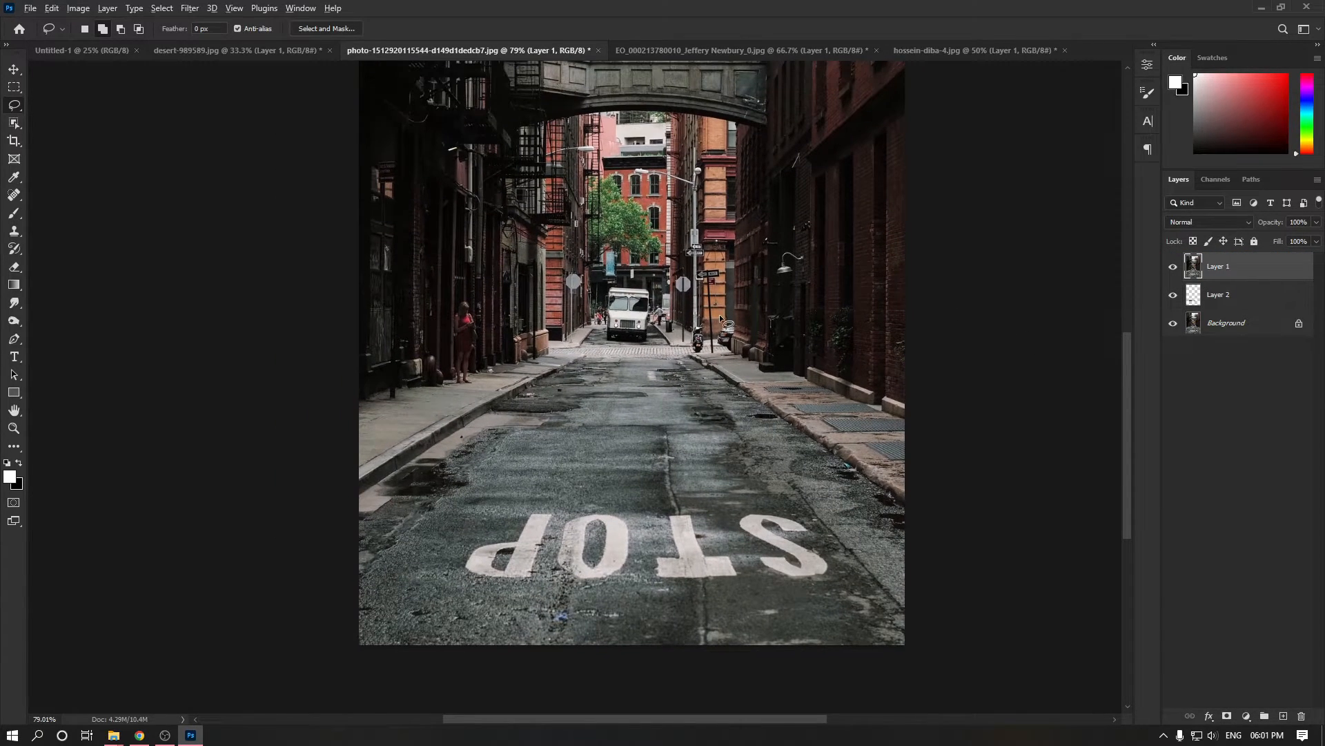
Step: Flip Layer 1 vertically with Free Transform and apply the transformation
{"action": "scroll", "coordinate": [719, 317], "scroll_direction": "down", "scroll_amount": 1}
{"action": "key", "text": "ctrl+t"}
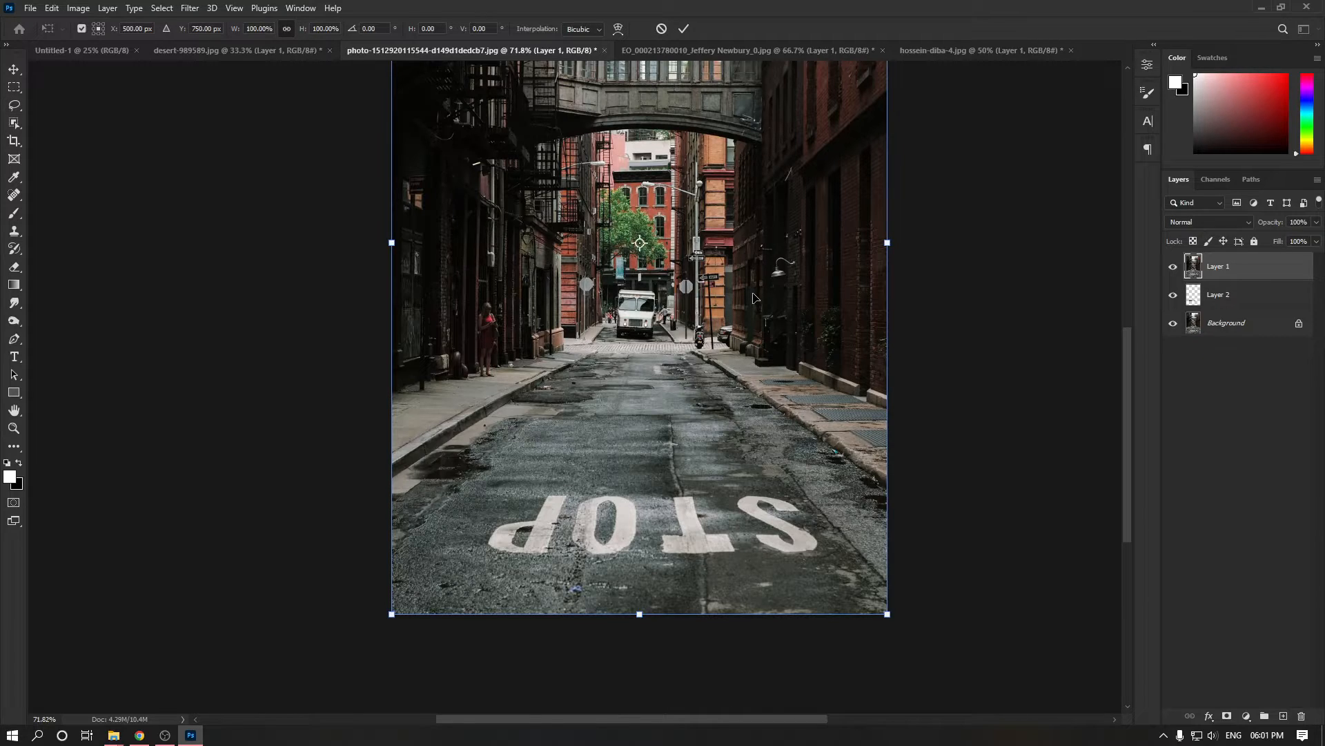
{"action": "right_click", "coordinate": [745, 269]}
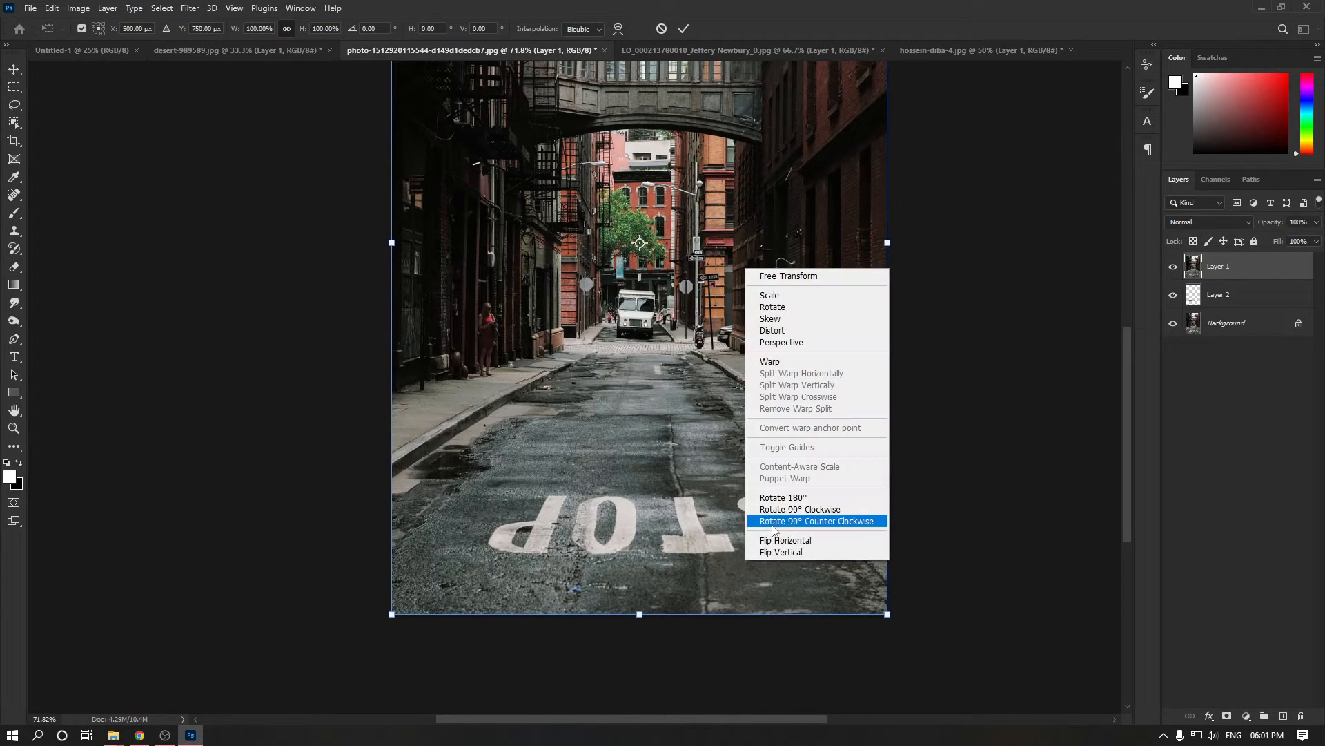
{"action": "left_click", "coordinate": [788, 552]}
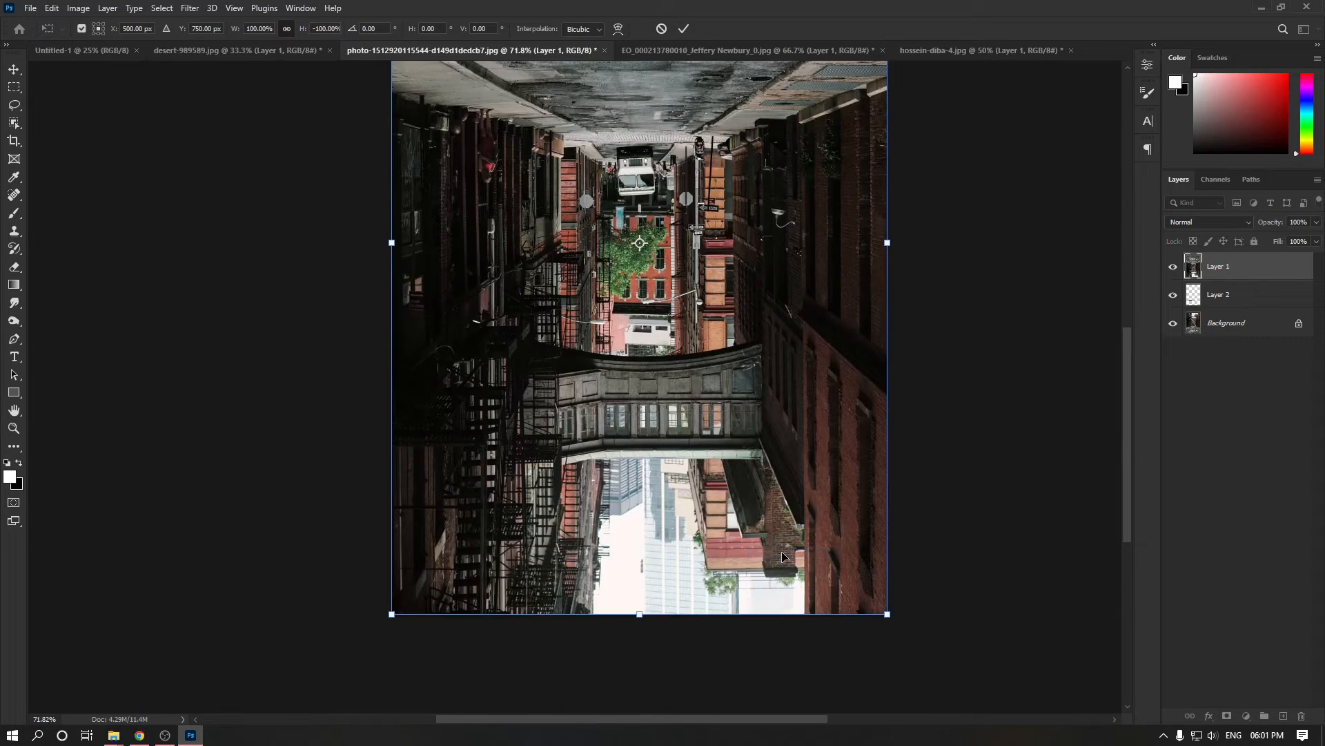
{"action": "left_click", "coordinate": [686, 29]}
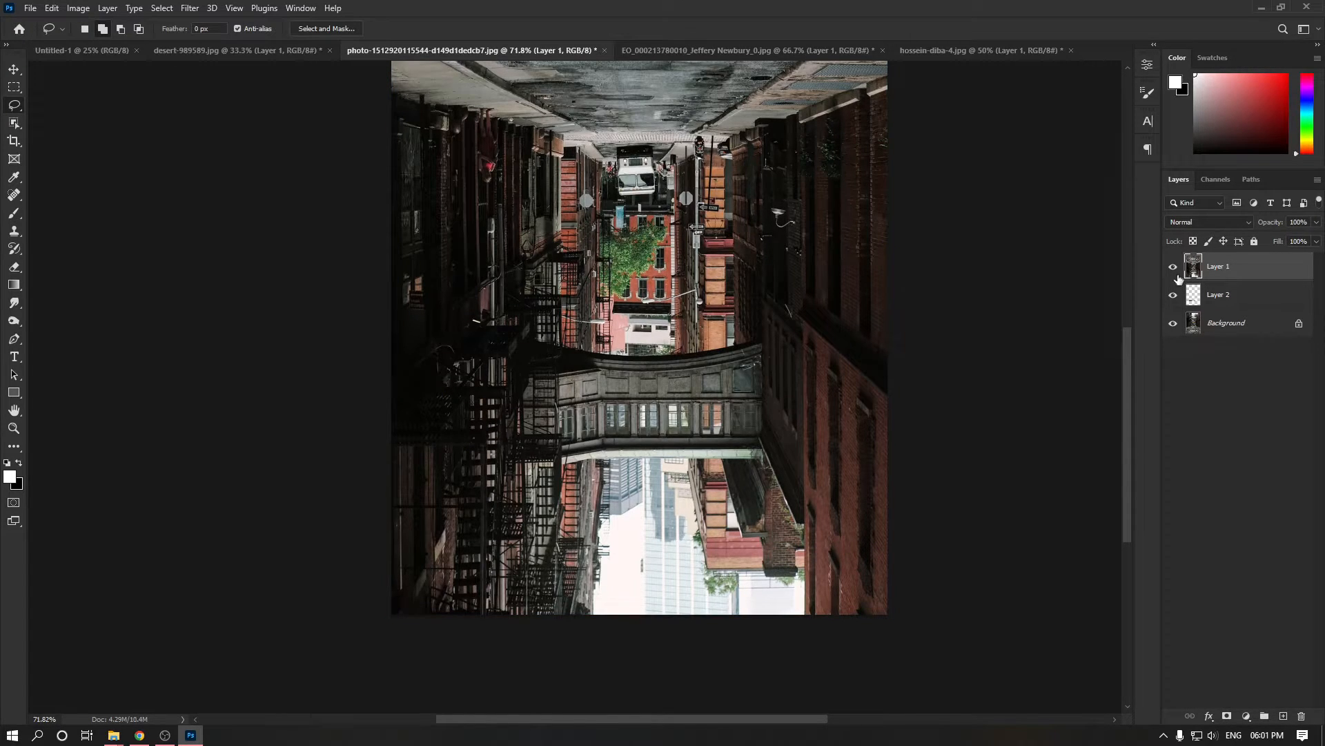
Step: Hide the Background layer and clip the flipped Layer 1 to the road patches on Layer 2 as a clipping mask
{"action": "left_click", "coordinate": [1173, 267]}
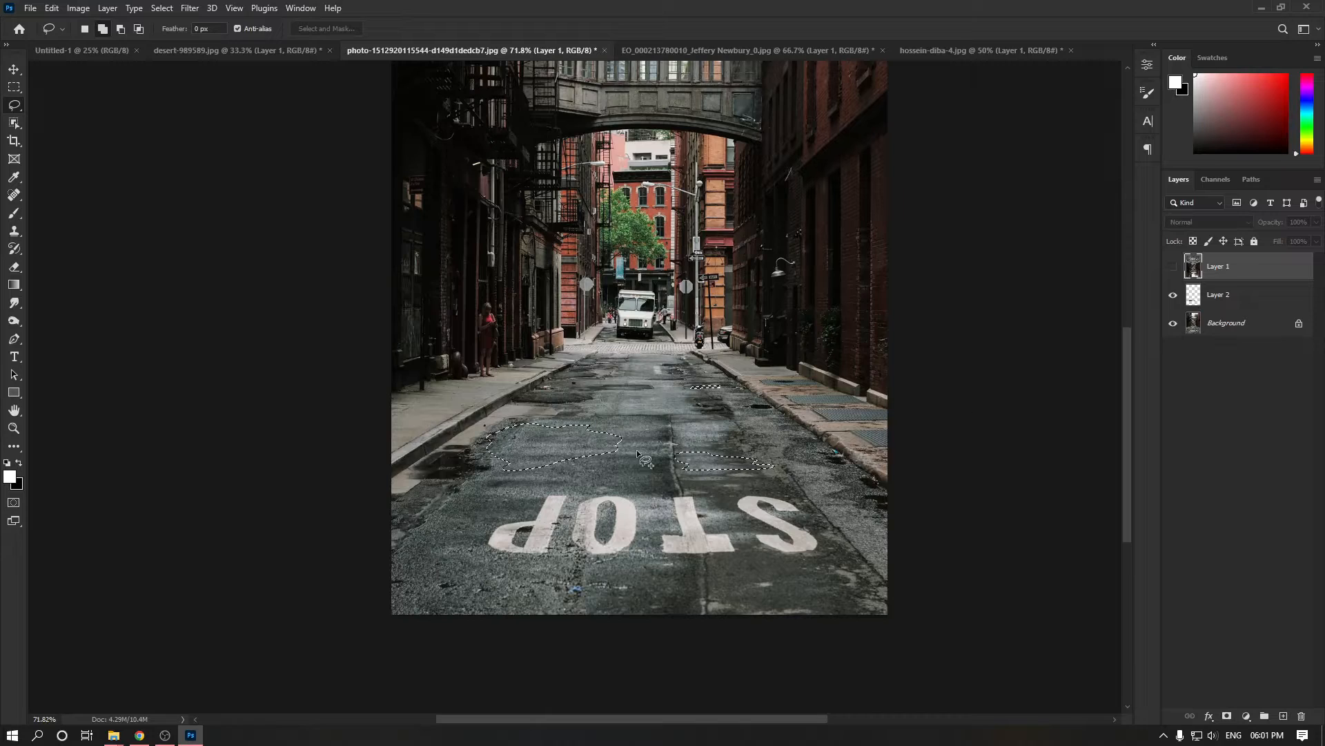
{"action": "left_click", "coordinate": [1172, 323]}
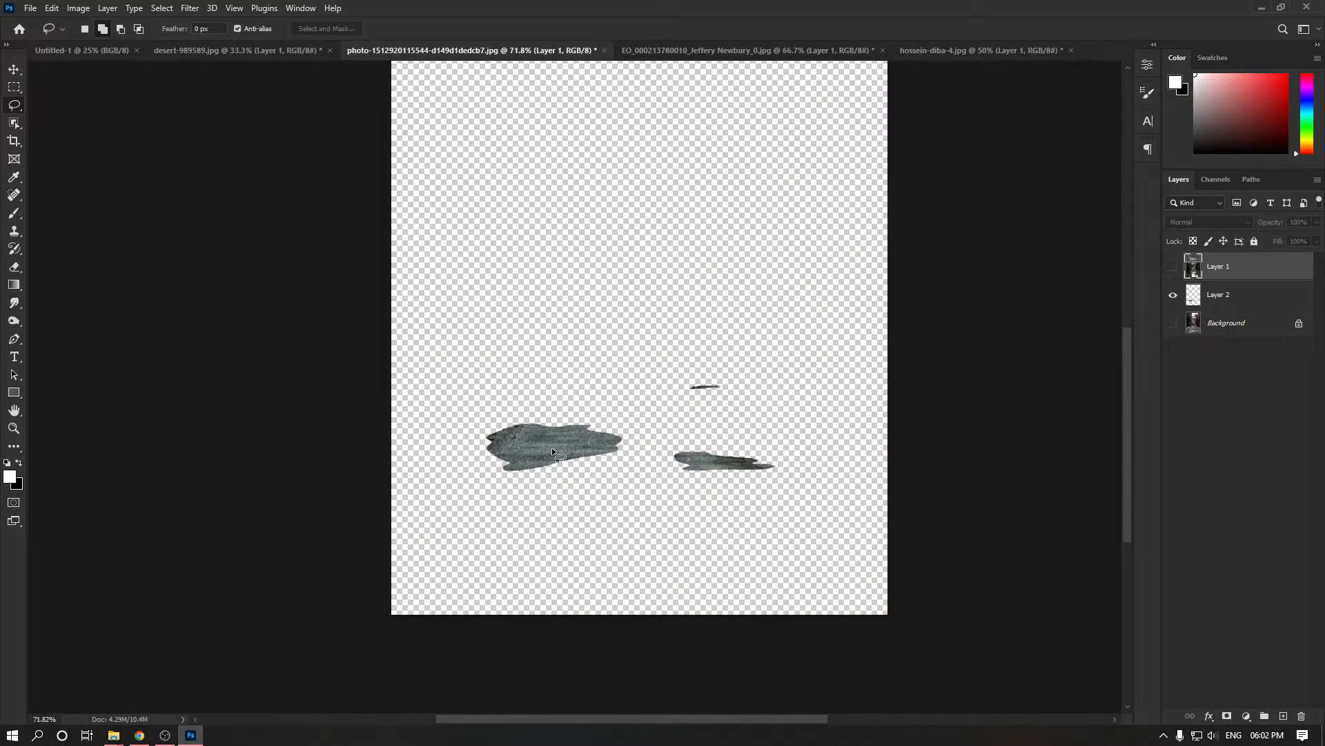
{"action": "left_click", "coordinate": [1173, 266]}
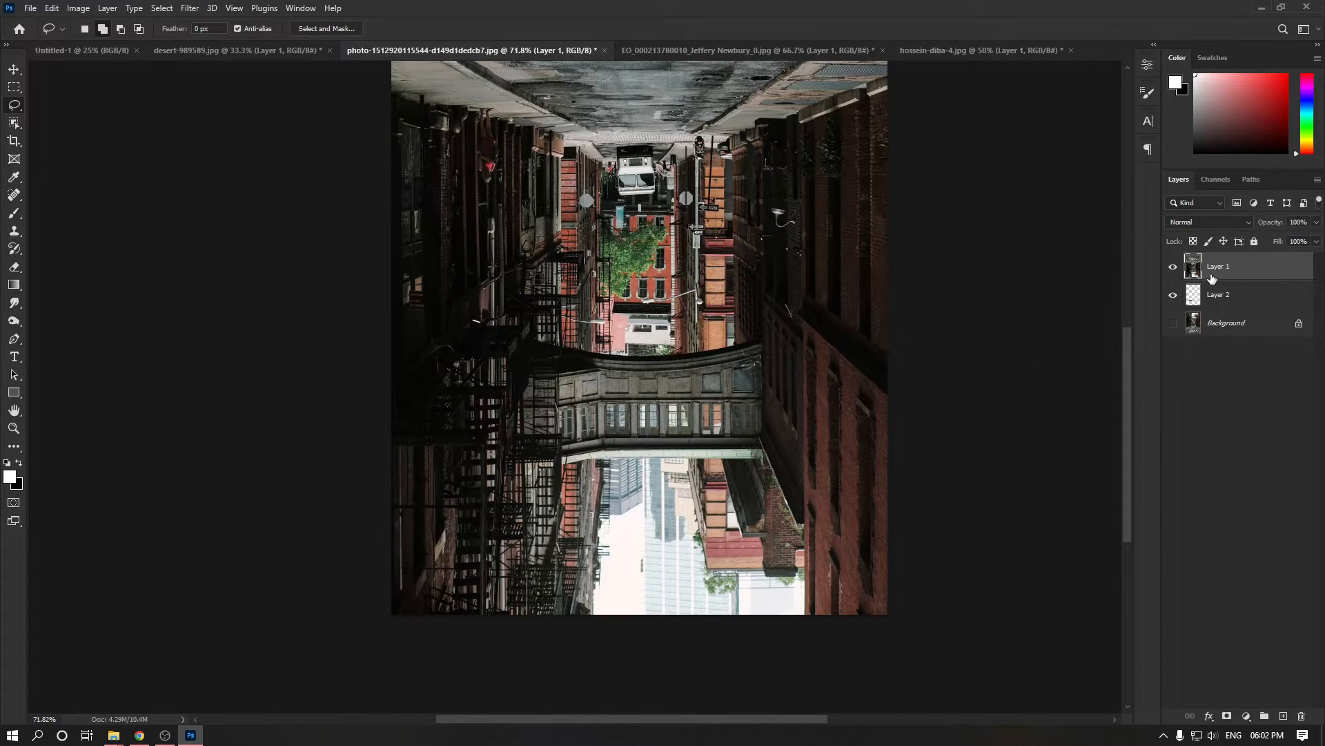
{"action": "mouse_move", "coordinate": [1212, 277]}
{"action": "left_mouse_down"}
{"action": "mouse_move", "coordinate": [1219, 290]}
{"action": "mouse_move", "coordinate": [1231, 276]}
{"action": "left_mouse_up"}
{"action": "left_click", "coordinate": [1232, 277], "text": "alt"}
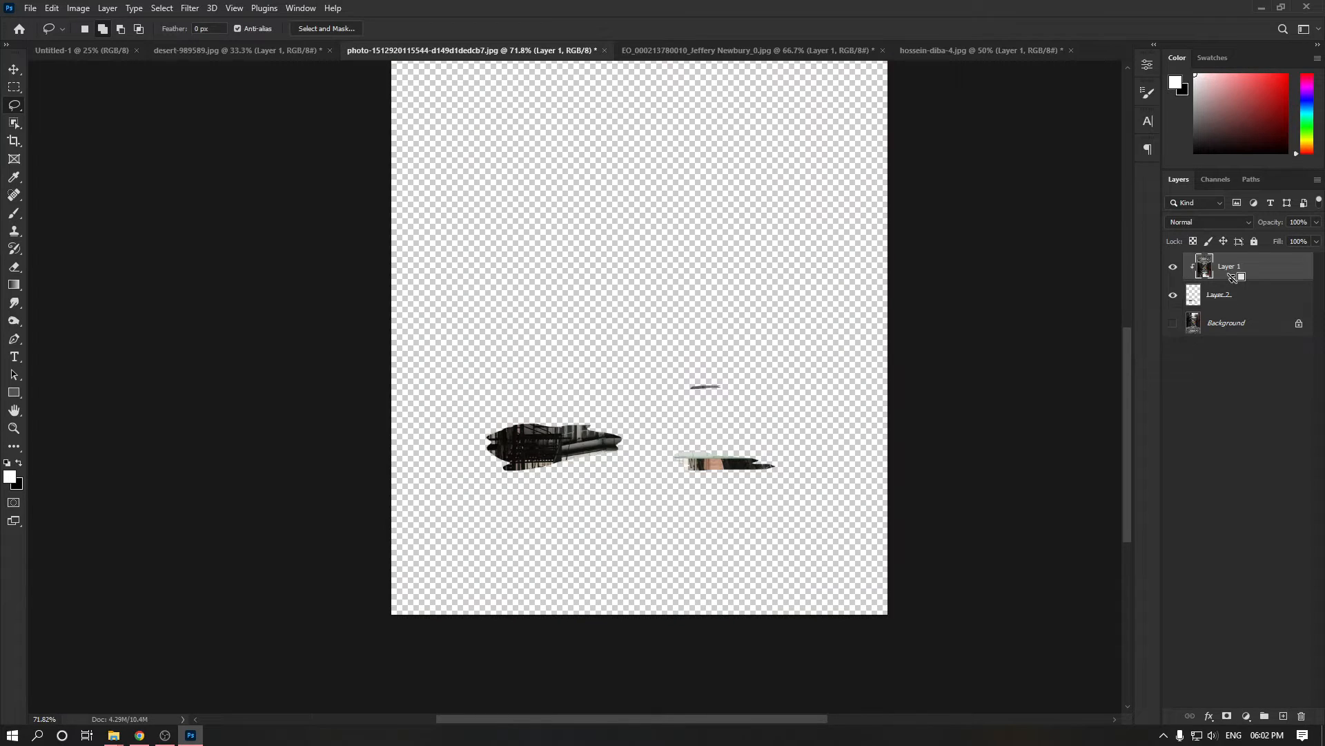
Step: Show the Background layer and move the flipped Layer 1 up slightly with Free Transform to reposition the puddle reflections
{"action": "left_click", "coordinate": [1173, 322]}
{"action": "left_click_drag", "start_coordinate": [587, 441], "coordinate": [677, 448]}
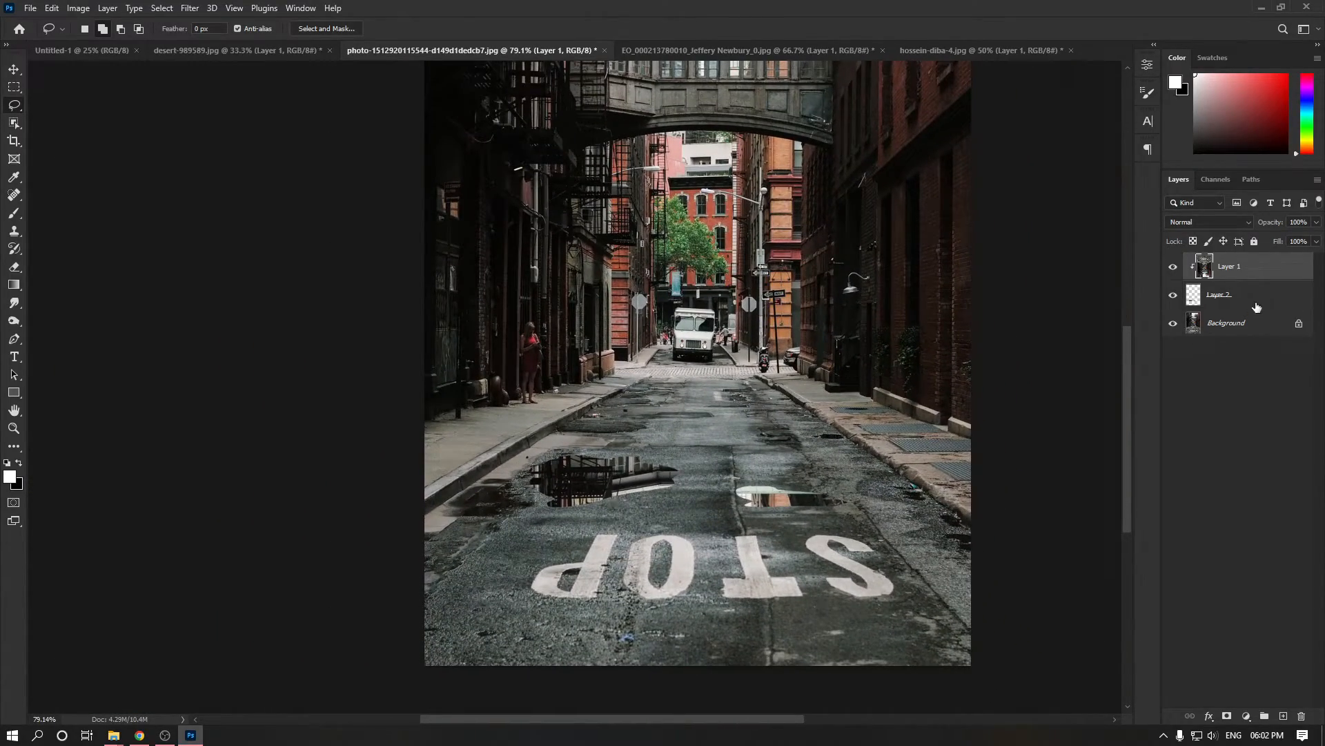
{"action": "key", "text": "ctrl+t"}
{"action": "left_click_drag", "start_coordinate": [747, 407], "coordinate": [725, 390]}
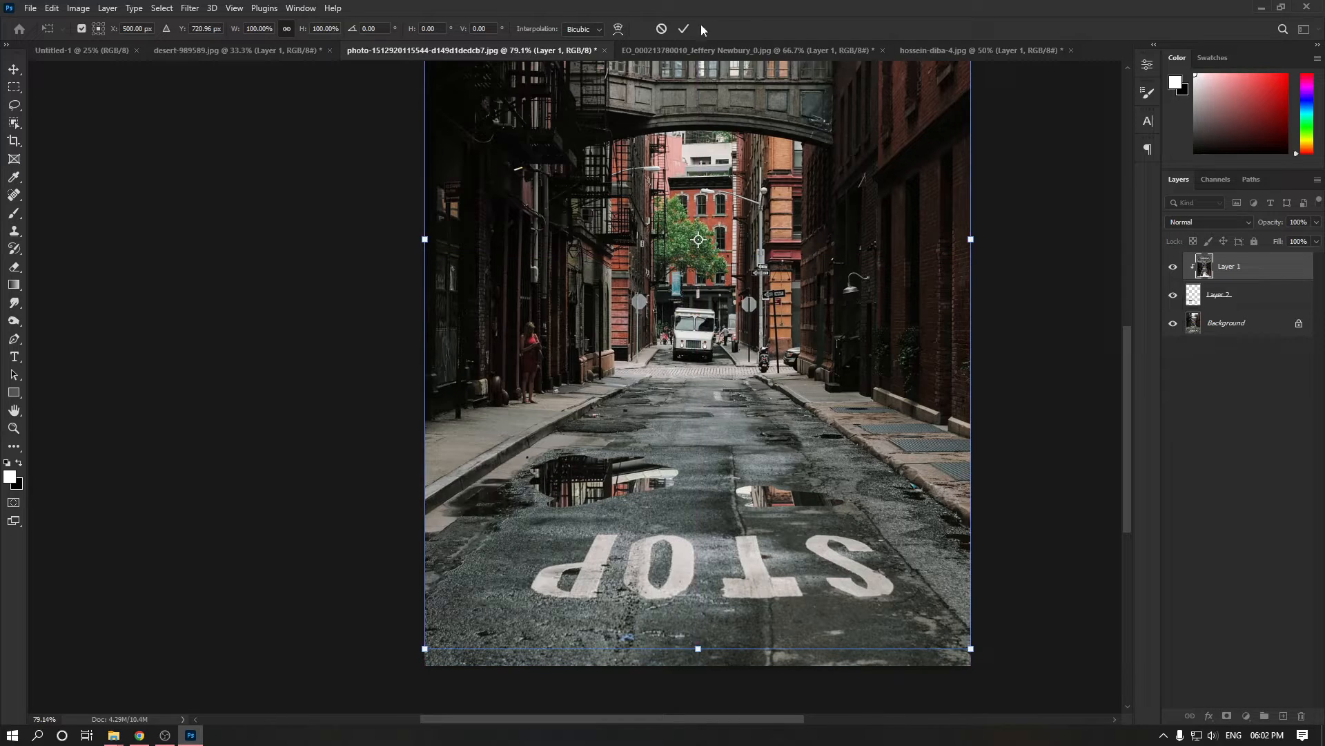
{"action": "left_click", "coordinate": [684, 28]}
Step: Apply a Gaussian Blur with a 0.4 pixel radius to the reflection on Layer 1
{"action": "scroll", "coordinate": [663, 449], "scroll_direction": "up", "scroll_amount": 4}
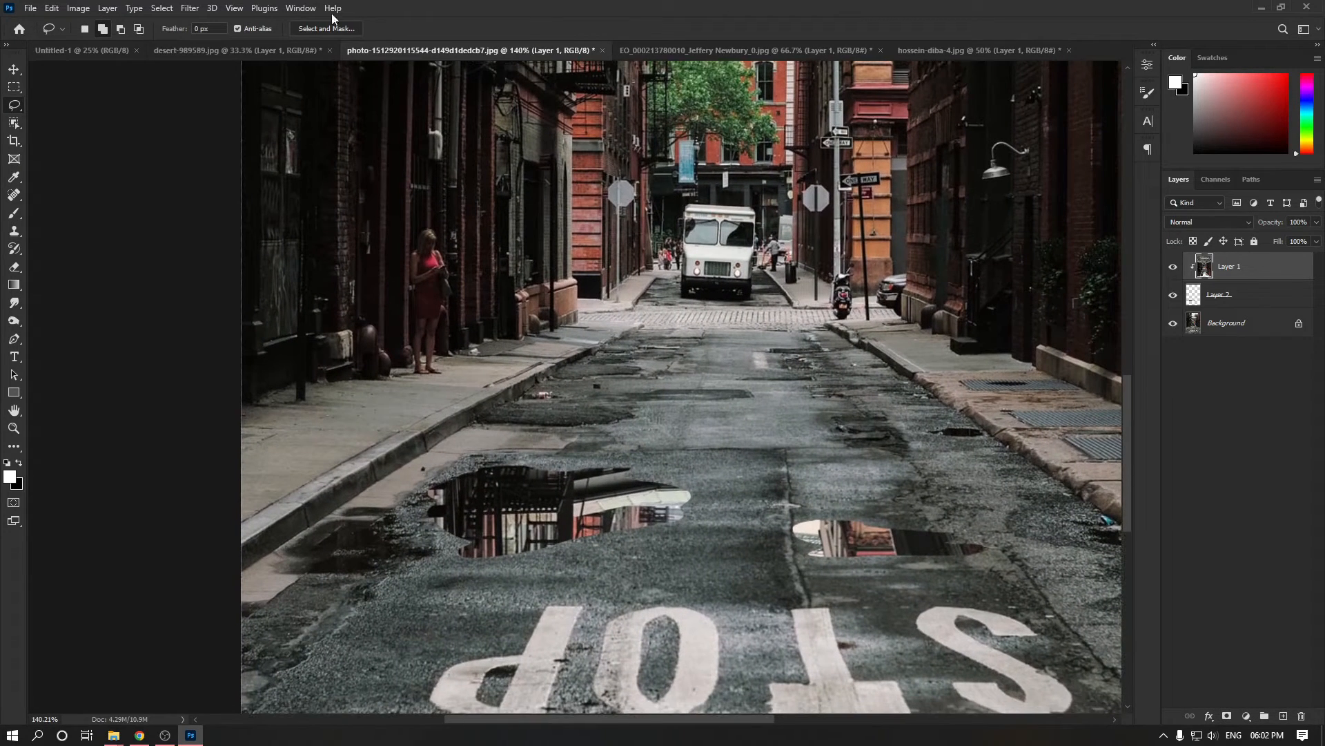
{"action": "left_click", "coordinate": [193, 9]}
{"action": "mouse_move", "coordinate": [221, 184]}
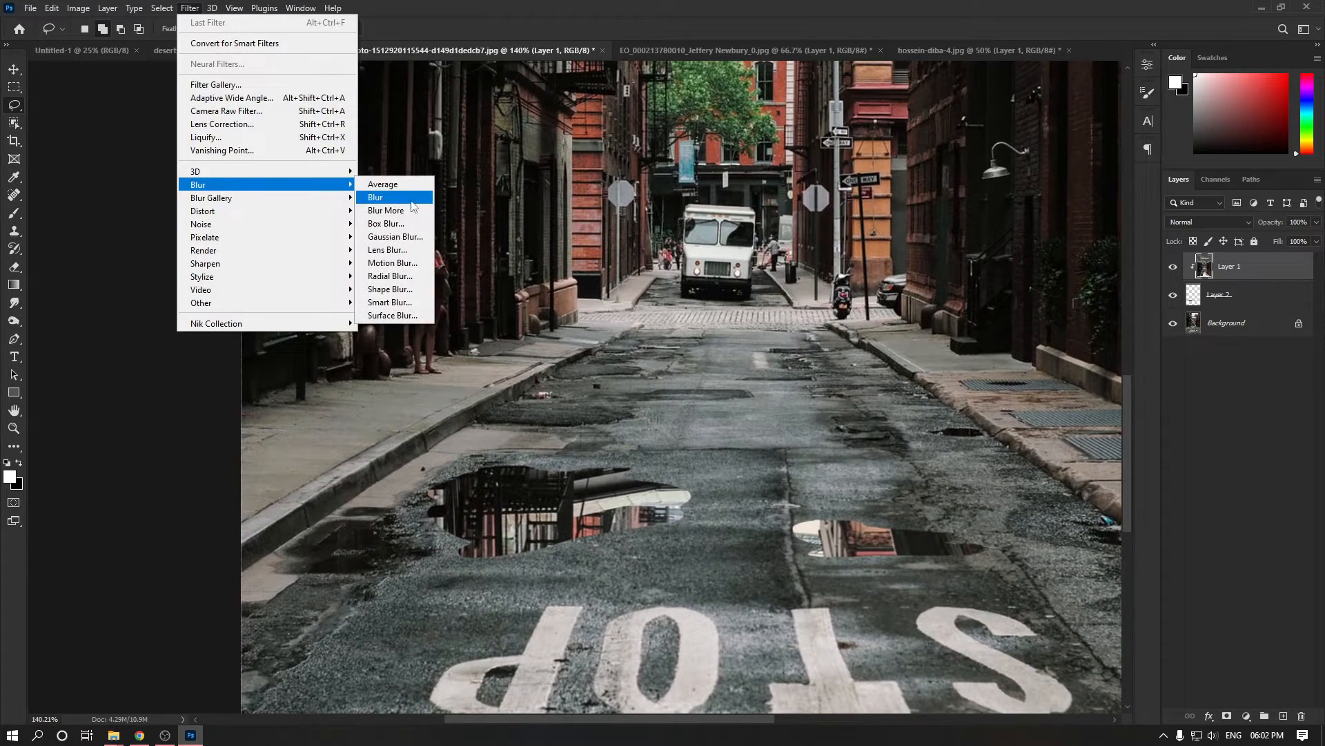
{"action": "left_click", "coordinate": [395, 236]}
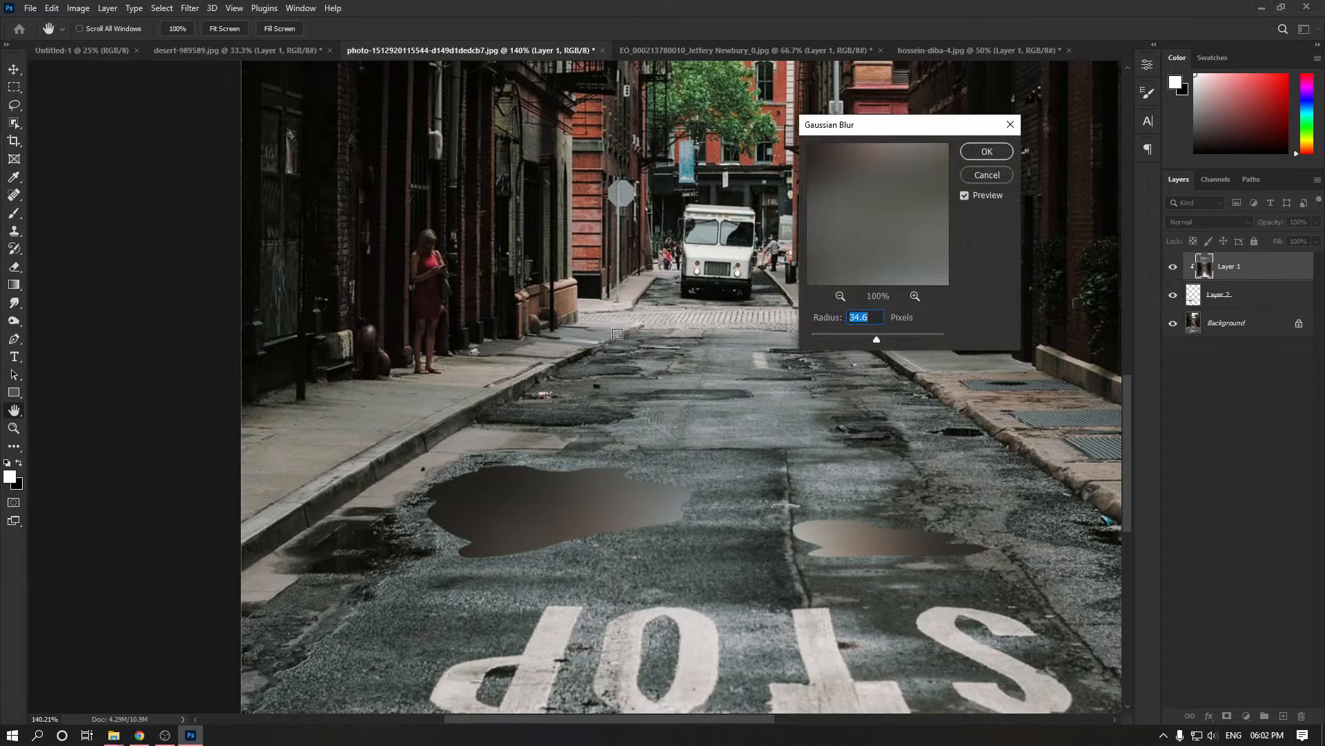
{"action": "left_click", "coordinate": [819, 336]}
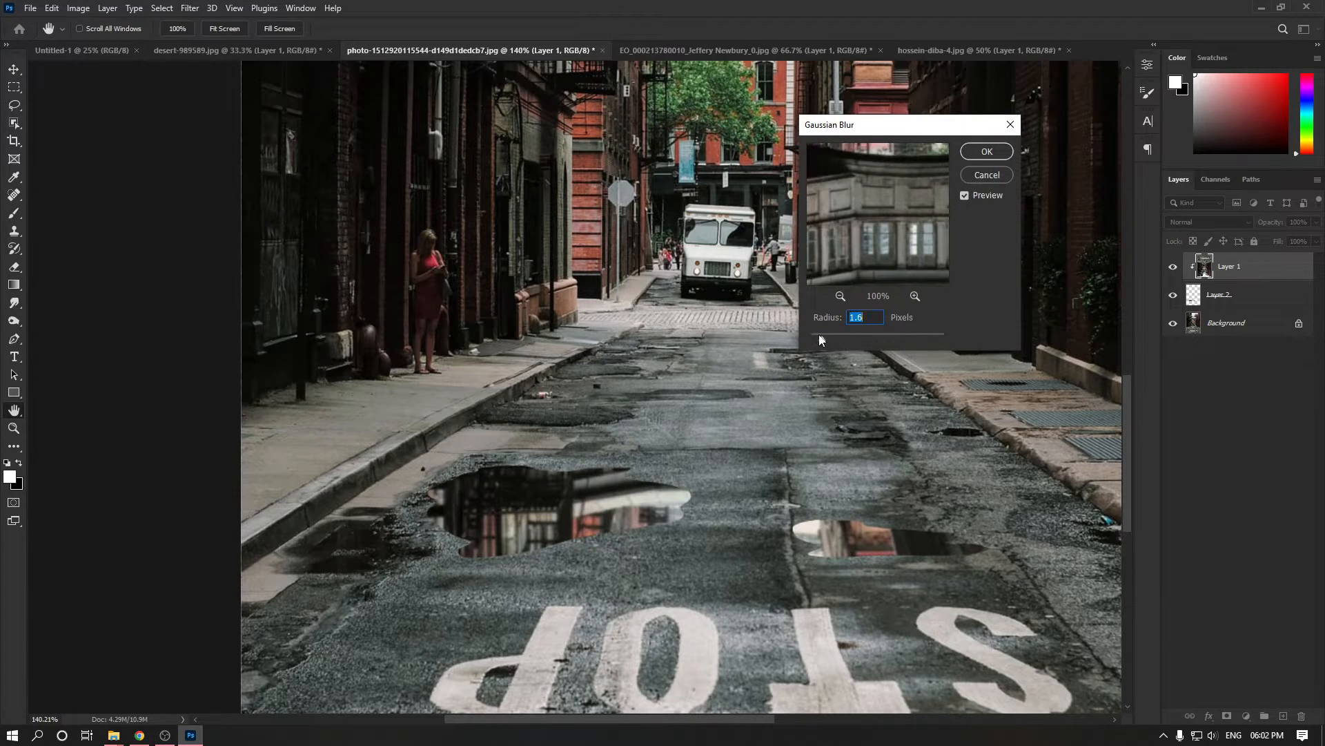
{"action": "left_click_drag", "start_coordinate": [819, 336], "coordinate": [814, 336]}
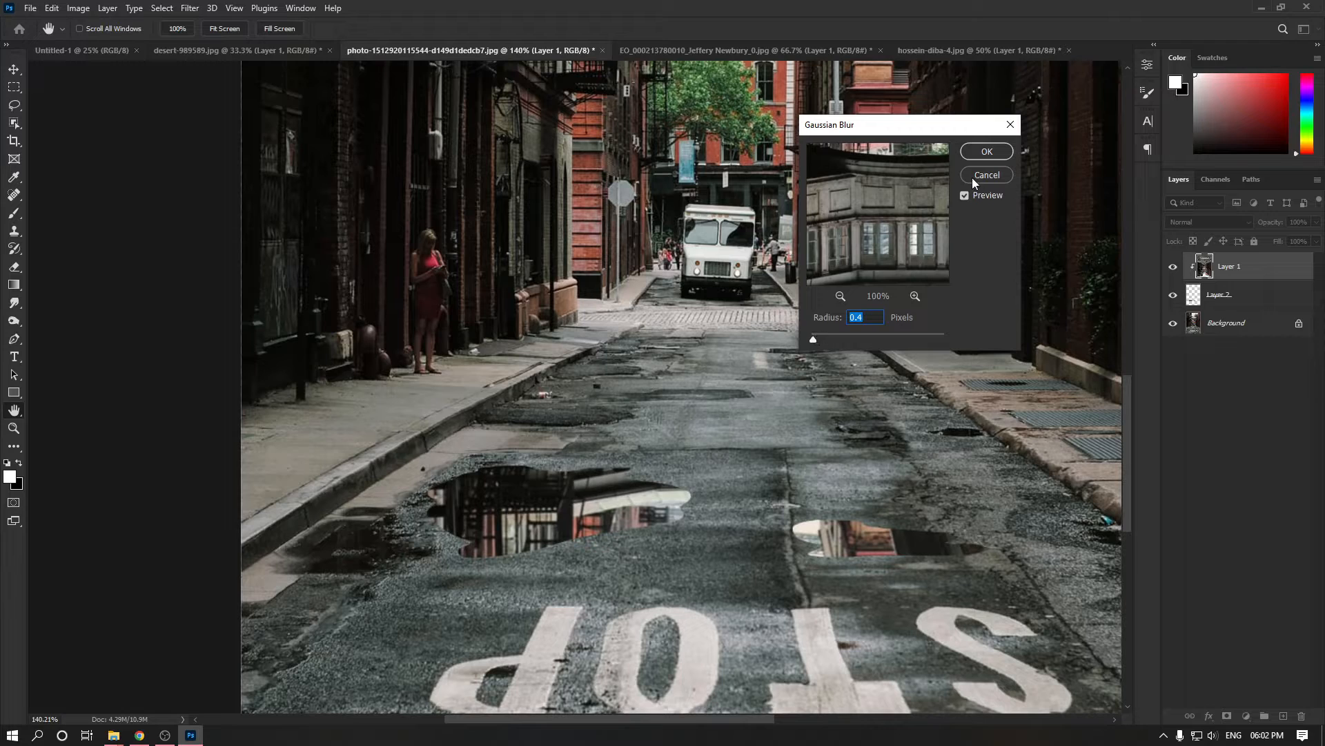
{"action": "left_click", "coordinate": [981, 155]}
Step: Lower the opacity of the puddle shapes on Layer 2 to 75%
{"action": "scroll", "coordinate": [723, 531], "scroll_direction": "down", "scroll_amount": 5}
{"action": "left_click_drag", "start_coordinate": [706, 545], "coordinate": [693, 521]}
{"action": "scroll", "coordinate": [703, 519], "scroll_direction": "up", "scroll_amount": 1}
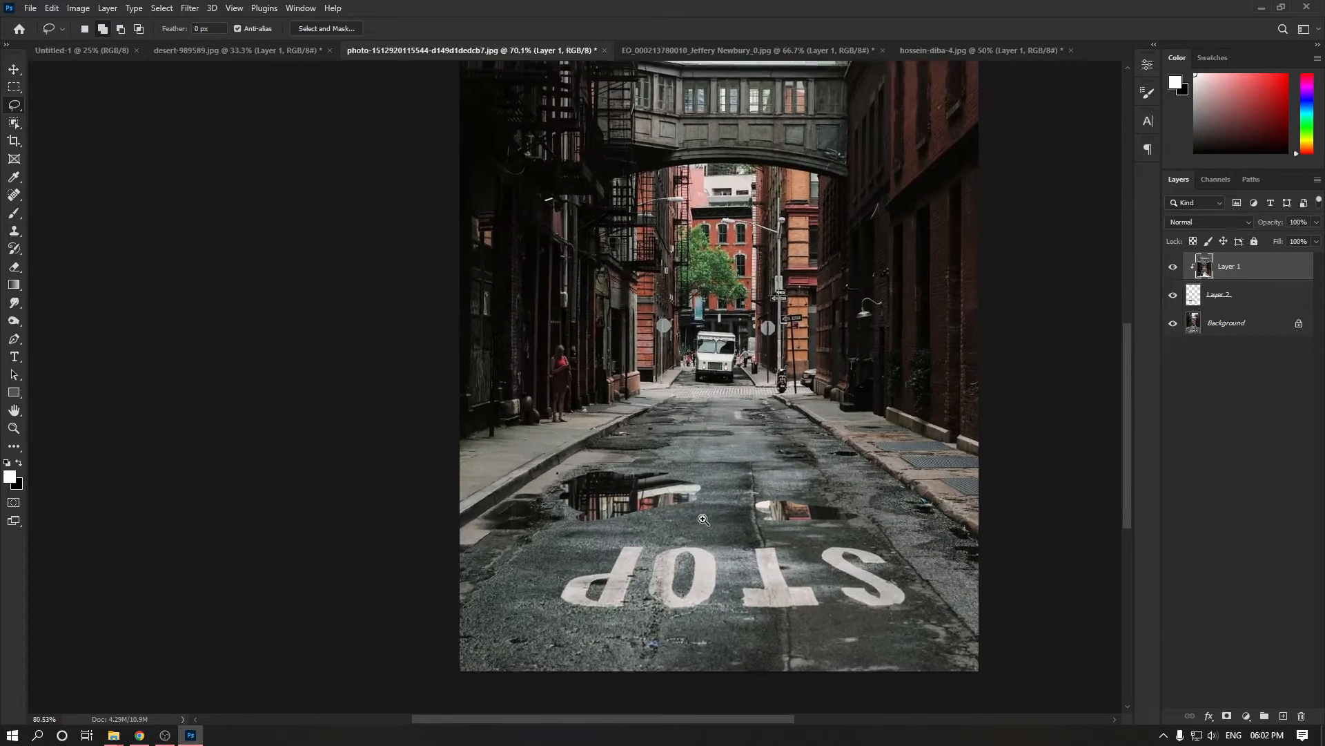
{"action": "left_click", "coordinate": [1230, 302]}
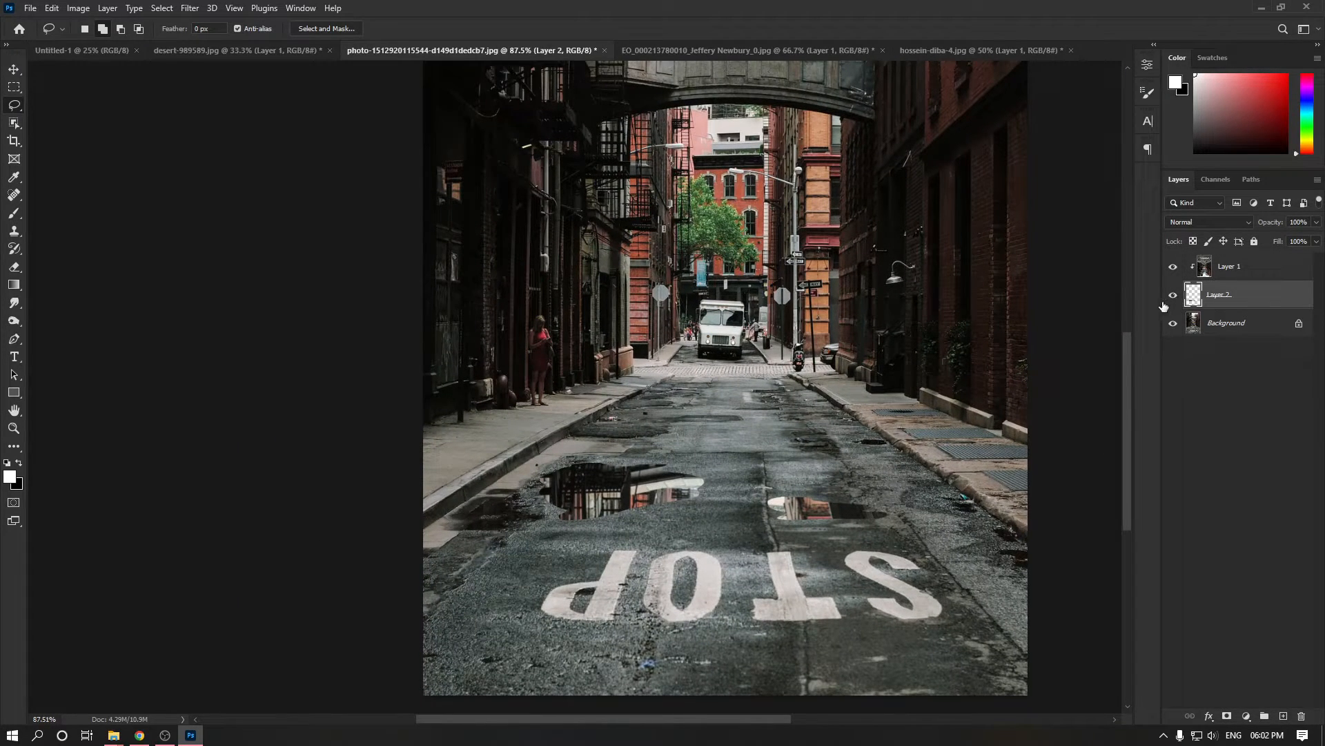
{"action": "left_click_drag", "start_coordinate": [1273, 223], "coordinate": [1257, 230]}
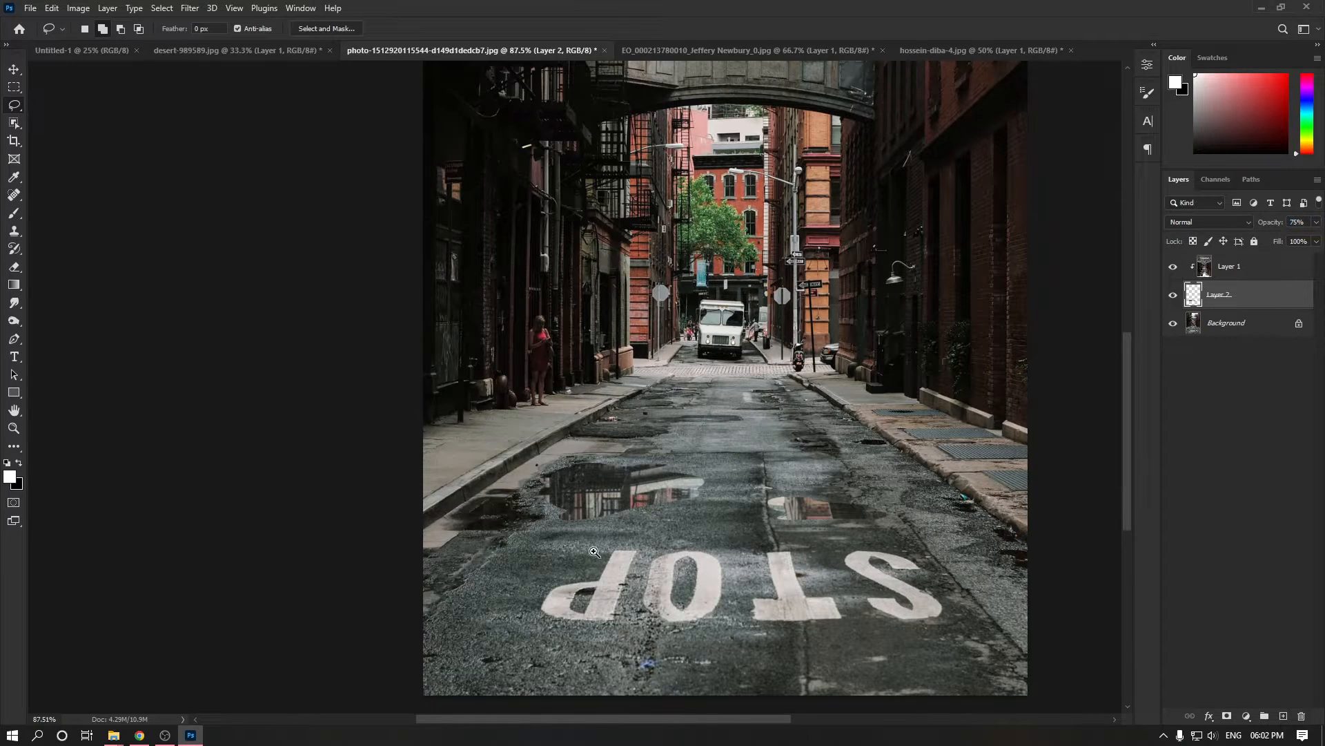
{"action": "scroll", "coordinate": [595, 552], "scroll_direction": "up", "scroll_amount": 5}
{"action": "scroll", "coordinate": [726, 518], "scroll_direction": "down", "scroll_amount": 3}
{"action": "left_click_drag", "start_coordinate": [727, 518], "coordinate": [666, 526]}
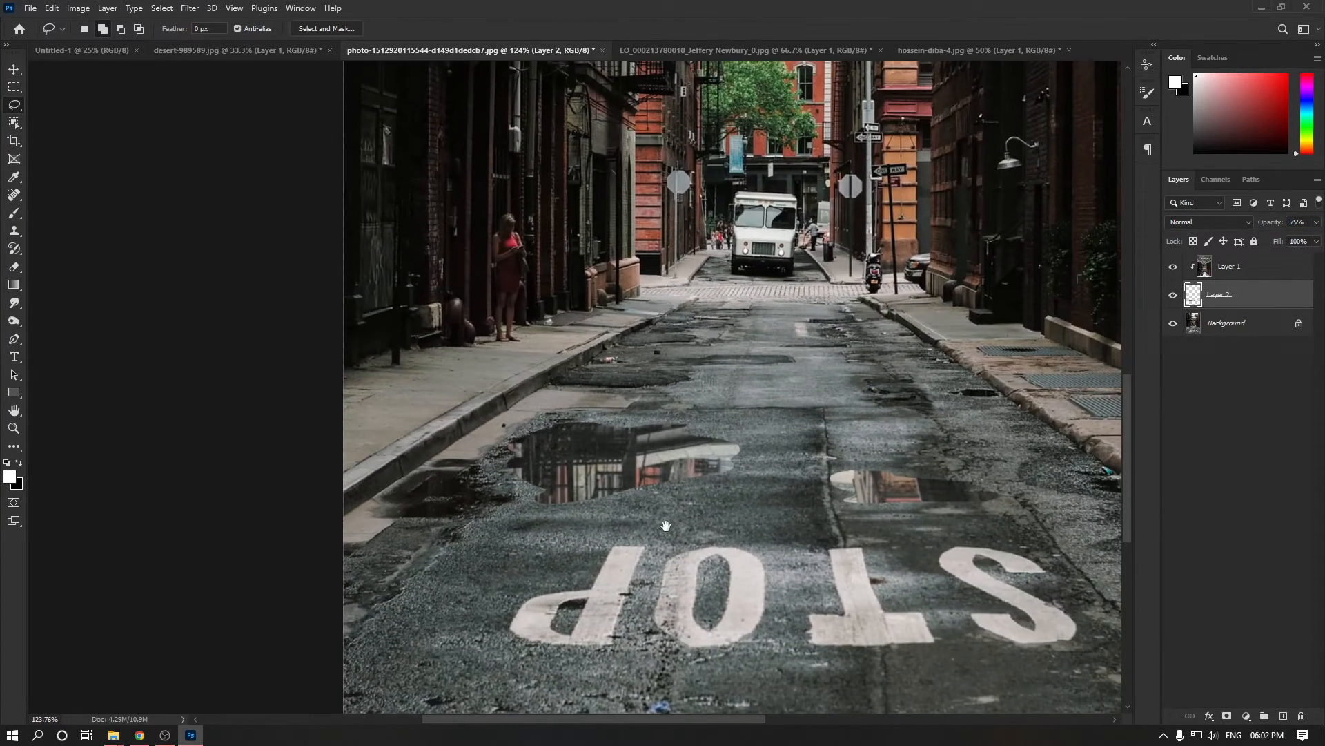
Step: Change the blend mode of the clipped reflection on Layer 1 to Hard Light
{"action": "left_click", "coordinate": [1238, 271]}
{"action": "left_click", "coordinate": [1208, 221]}
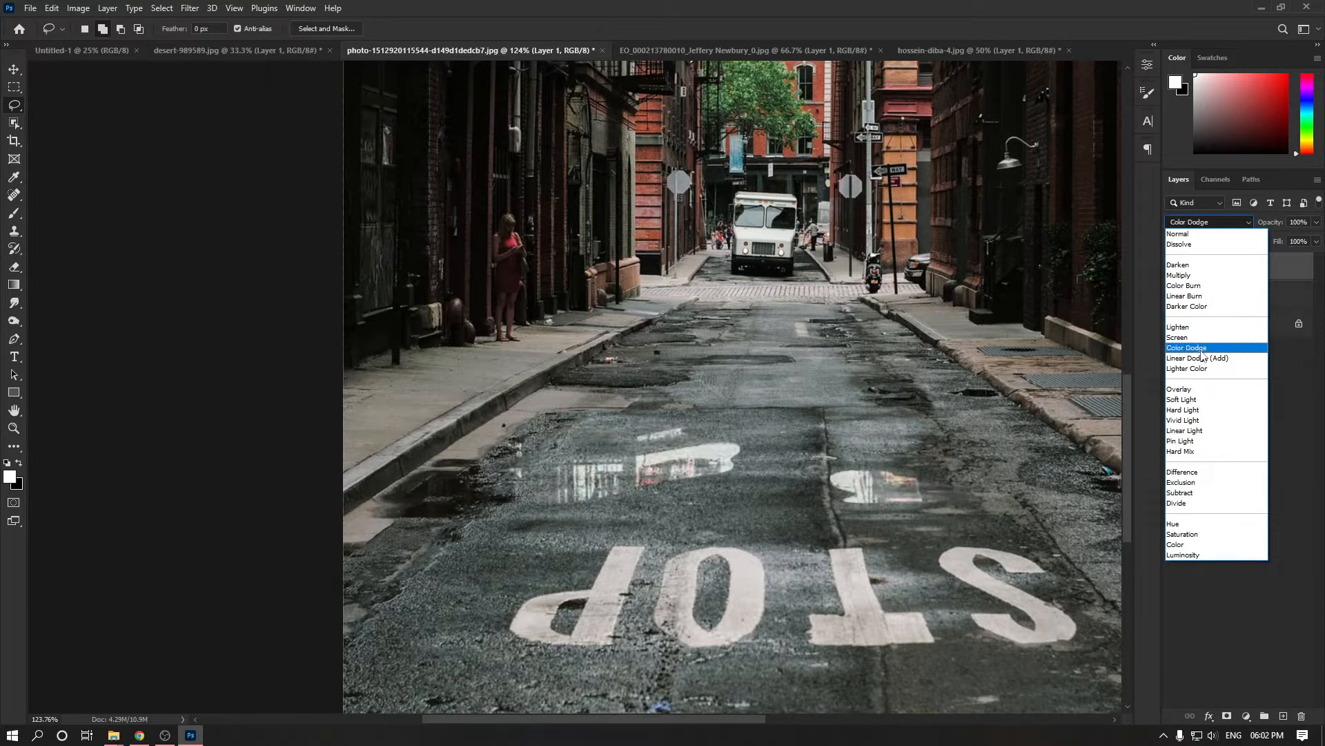
{"action": "left_click", "coordinate": [1229, 414]}
Step: Set the opacity of the puddle shapes on Layer 2 to 82% and check the reflections on the road
{"action": "left_click", "coordinate": [1256, 298]}
{"action": "left_click", "coordinate": [1277, 224]}
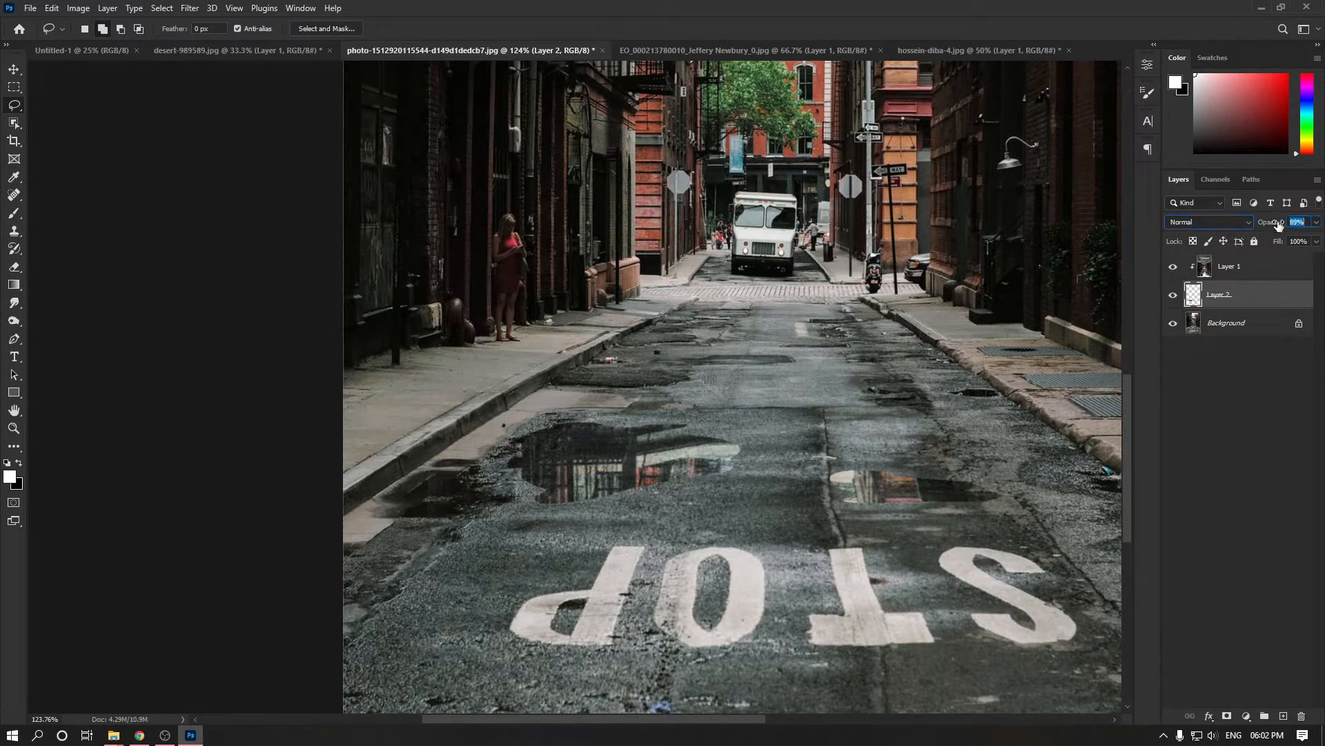
{"action": "left_click_drag", "start_coordinate": [1278, 225], "coordinate": [1273, 226]}
{"action": "scroll", "coordinate": [724, 502], "scroll_direction": "down", "scroll_amount": 5}
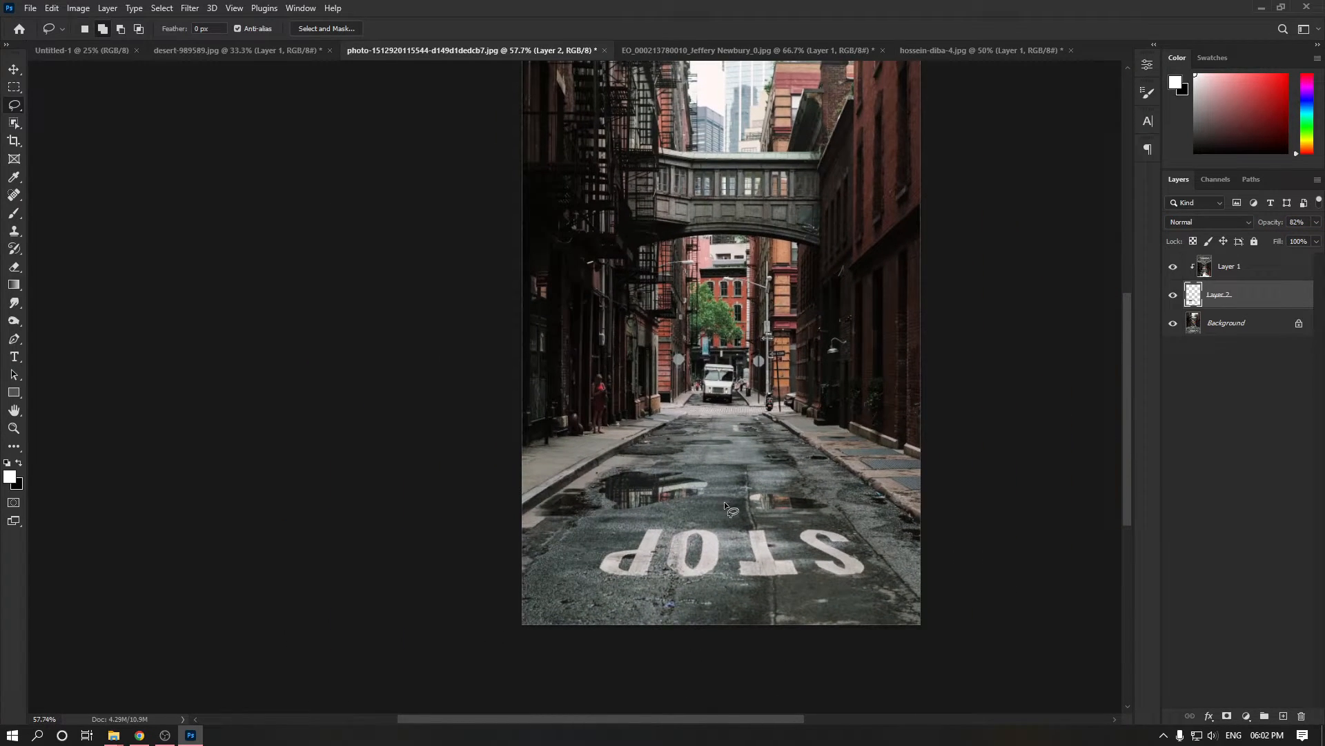
{"action": "scroll", "coordinate": [724, 502], "scroll_direction": "up", "scroll_amount": 5}
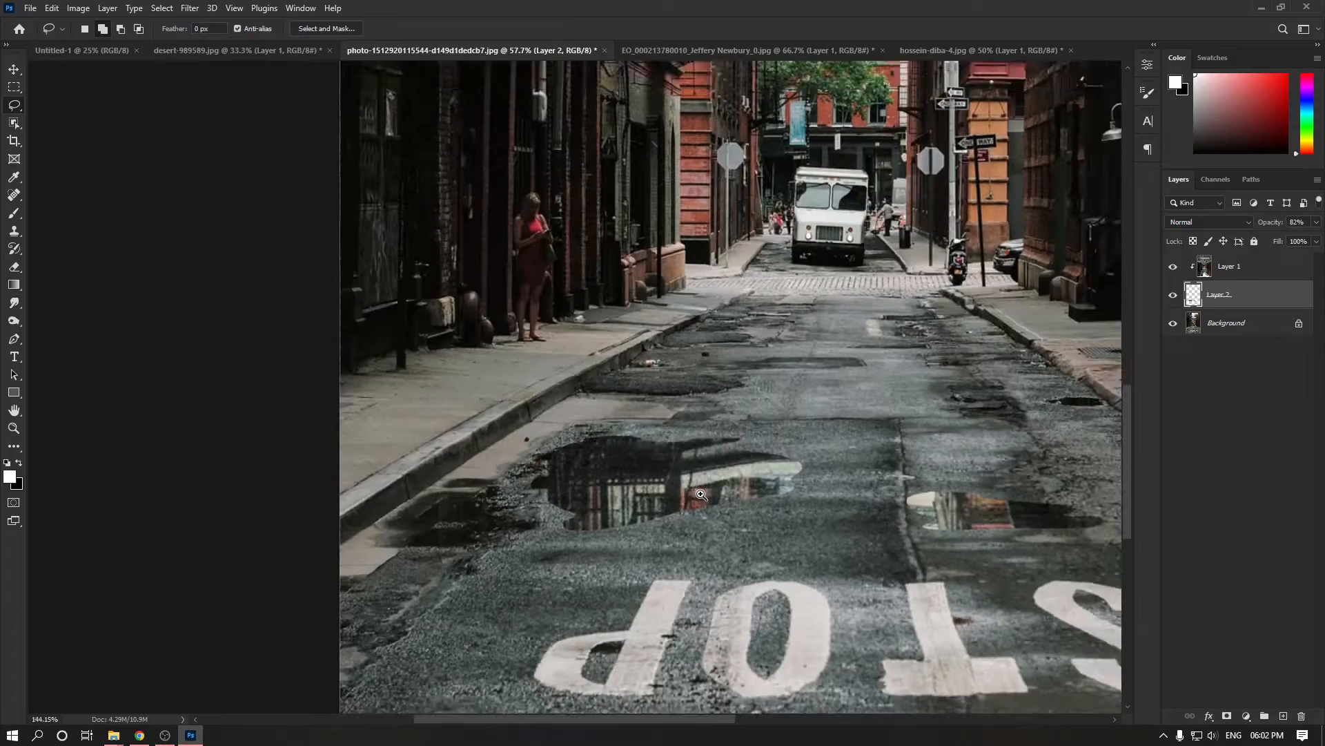
{"action": "left_click_drag", "start_coordinate": [926, 490], "coordinate": [812, 451]}
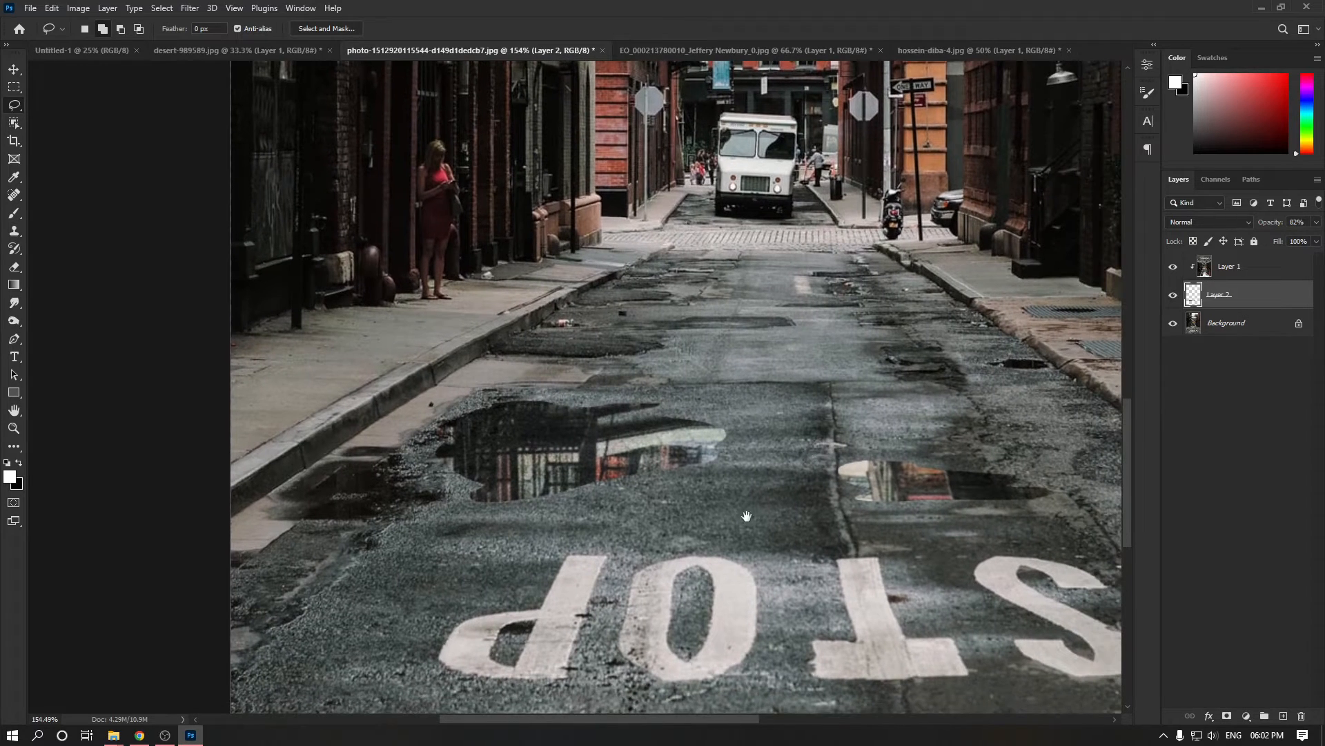
Step: Try painting extra reflection areas on the road on Layer 2 with the Brush tool, and undo the strokes
{"action": "key", "text": "b"}
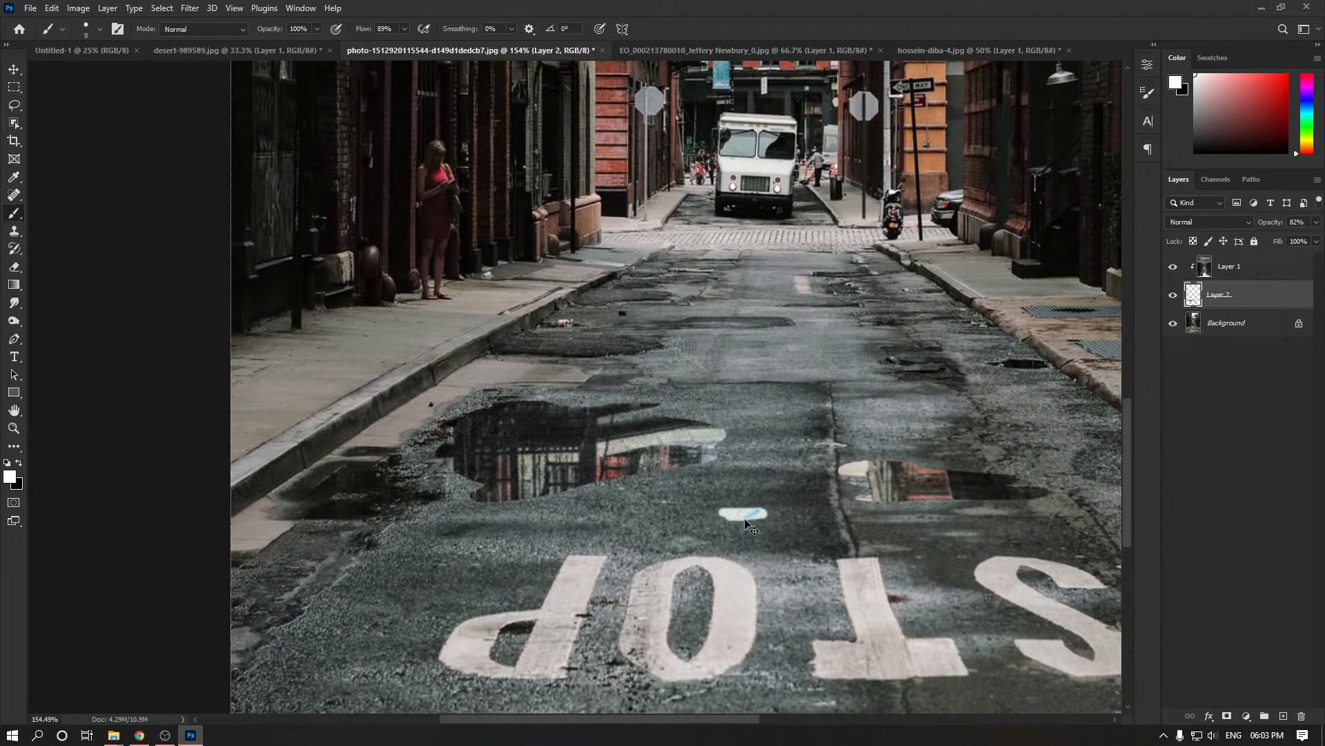
{"action": "mouse_move", "coordinate": [783, 530]}
{"action": "left_mouse_down"}
{"action": "mouse_move", "coordinate": [674, 497]}
{"action": "mouse_move", "coordinate": [464, 537]}
{"action": "left_mouse_up"}
{"action": "left_click_drag", "start_coordinate": [718, 360], "coordinate": [859, 364]}
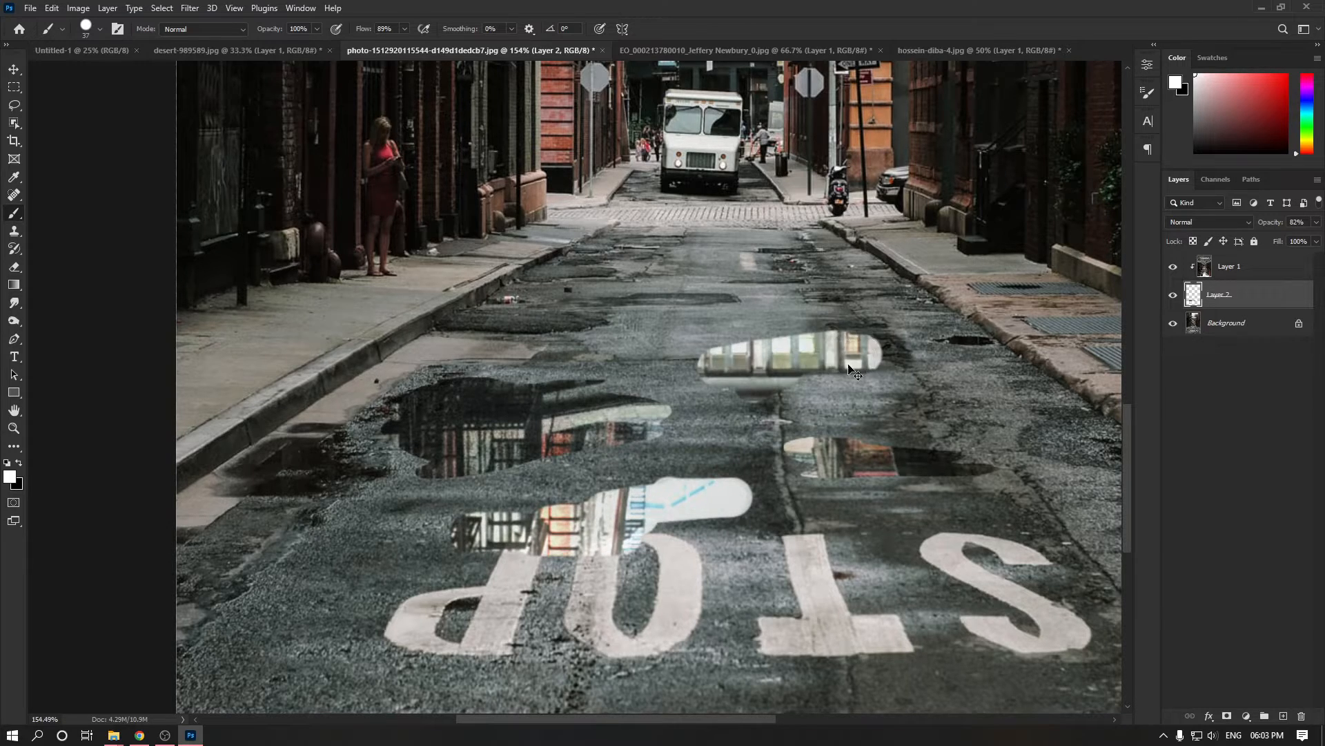
{"action": "key", "text": "ctrl+z"}
{"action": "key", "text": "ctrl+z"}
Step: Lasso a thin puddle shape across the road behind the existing puddles, fill it with white on Layer 2, and deselect
{"action": "key", "text": "l"}
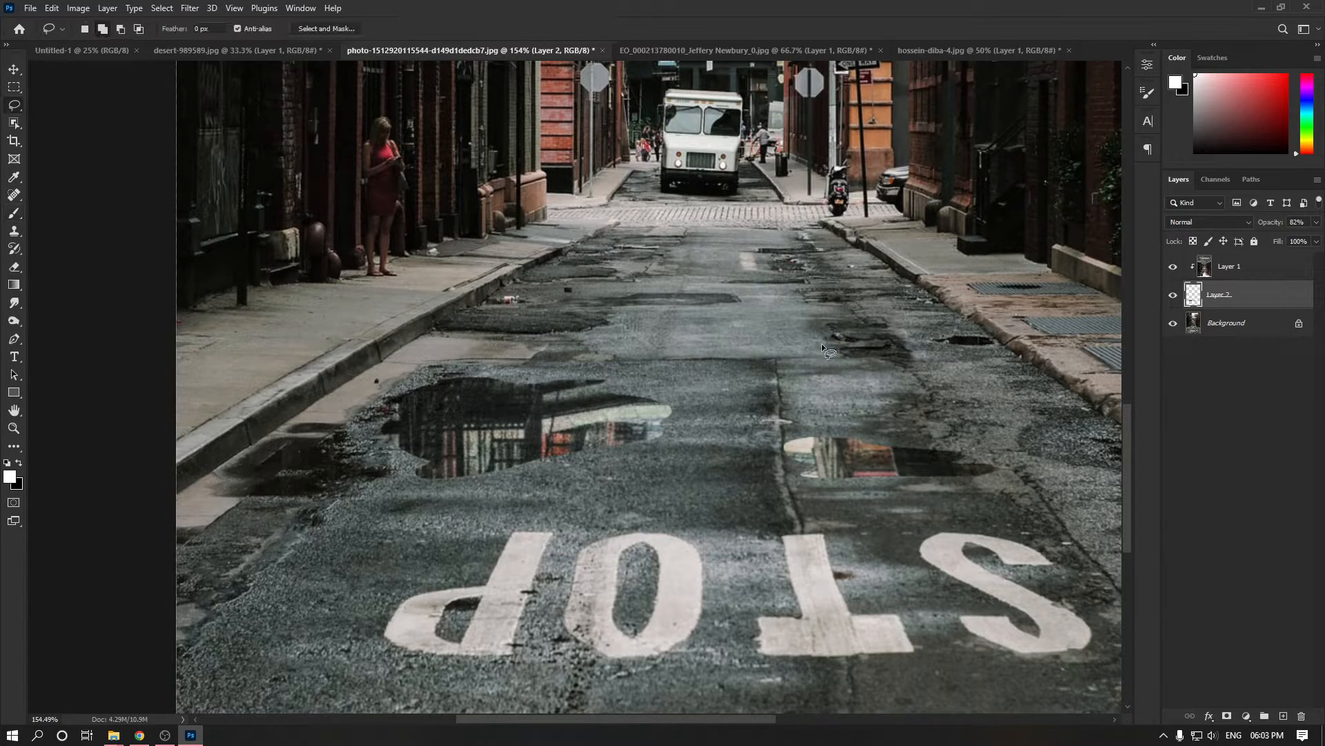
{"action": "mouse_move", "coordinate": [759, 332]}
{"action": "left_mouse_down"}
{"action": "mouse_move", "coordinate": [883, 330]}
{"action": "mouse_move", "coordinate": [752, 319]}
{"action": "left_mouse_up"}
{"action": "key", "text": "alt+BackSpace"}
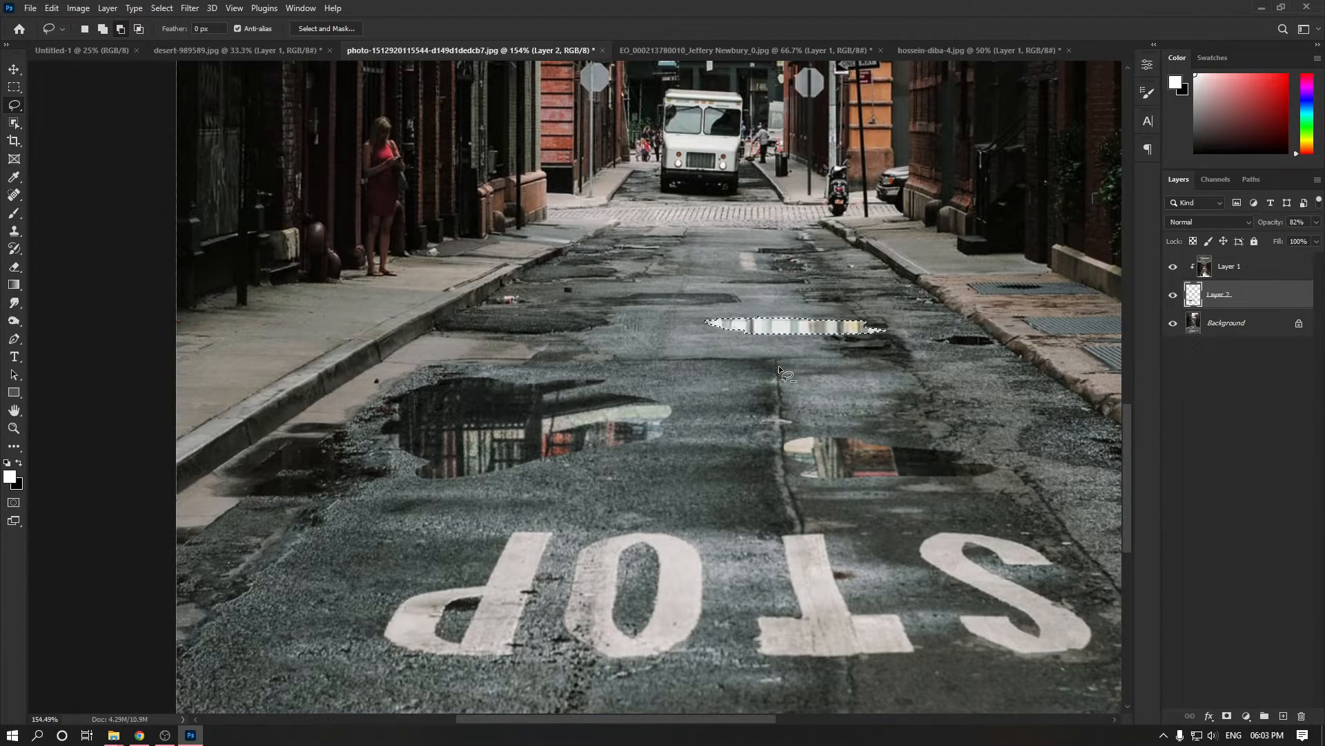
{"action": "key", "text": "ctrl+d"}
{"action": "scroll", "coordinate": [781, 359], "scroll_direction": "down", "scroll_amount": 3}
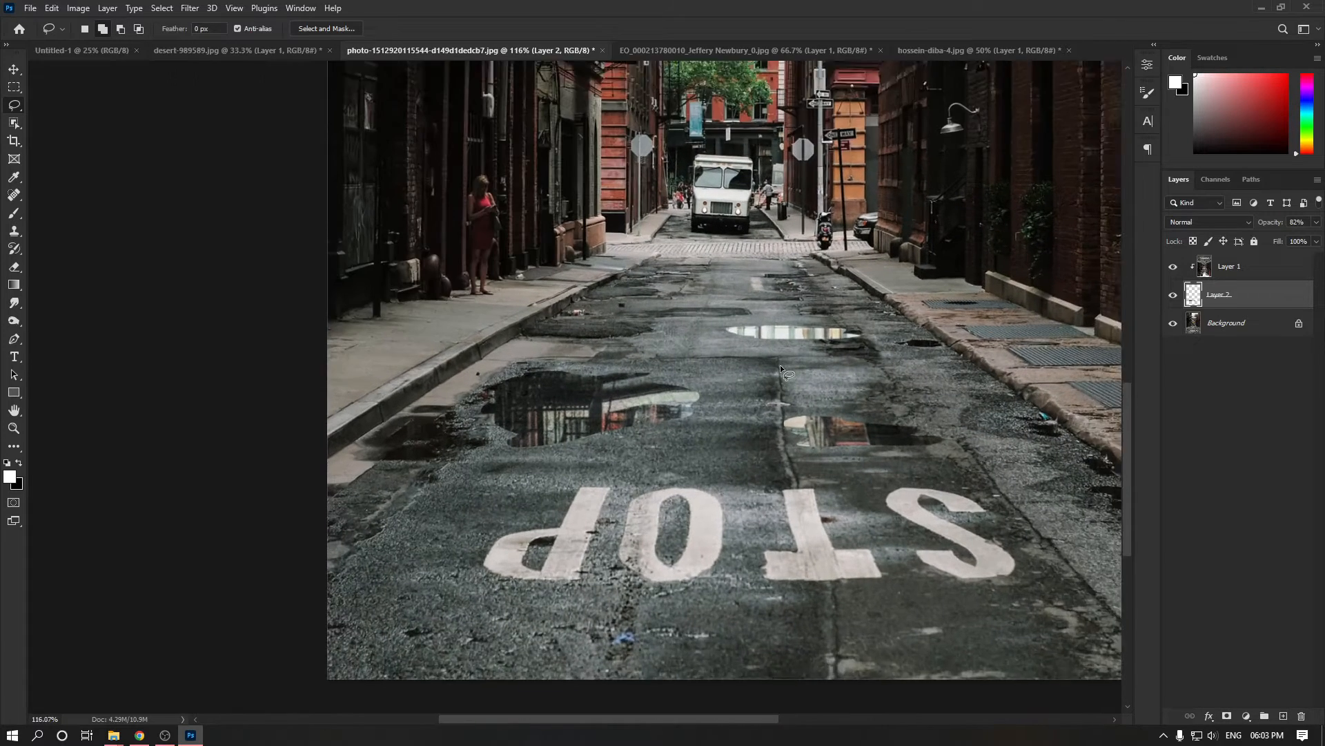
Step: Lasso a large foreground puddle over the letter P of STOP, fill it with white on Layer 2, deselect, and review the photo
{"action": "scroll", "coordinate": [780, 365], "scroll_direction": "up", "scroll_amount": 1}
{"action": "left_click_drag", "start_coordinate": [637, 520], "coordinate": [727, 365]}
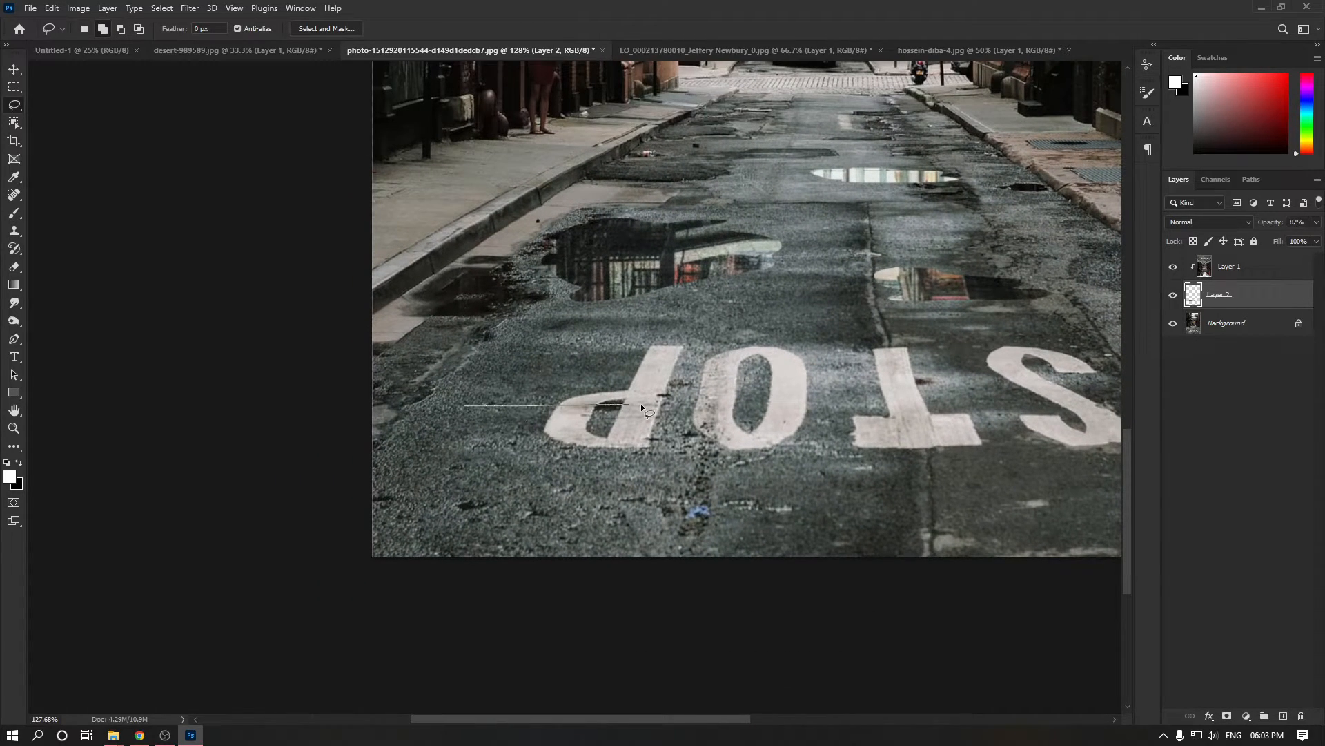
{"action": "mouse_move", "coordinate": [689, 439]}
{"action": "left_mouse_down"}
{"action": "mouse_move", "coordinate": [558, 475]}
{"action": "mouse_move", "coordinate": [432, 473]}
{"action": "mouse_move", "coordinate": [445, 454]}
{"action": "mouse_move", "coordinate": [405, 427]}
{"action": "mouse_move", "coordinate": [463, 406]}
{"action": "left_mouse_up"}
{"action": "key", "text": "alt+BackSpace"}
{"action": "key", "text": "ctrl+d"}
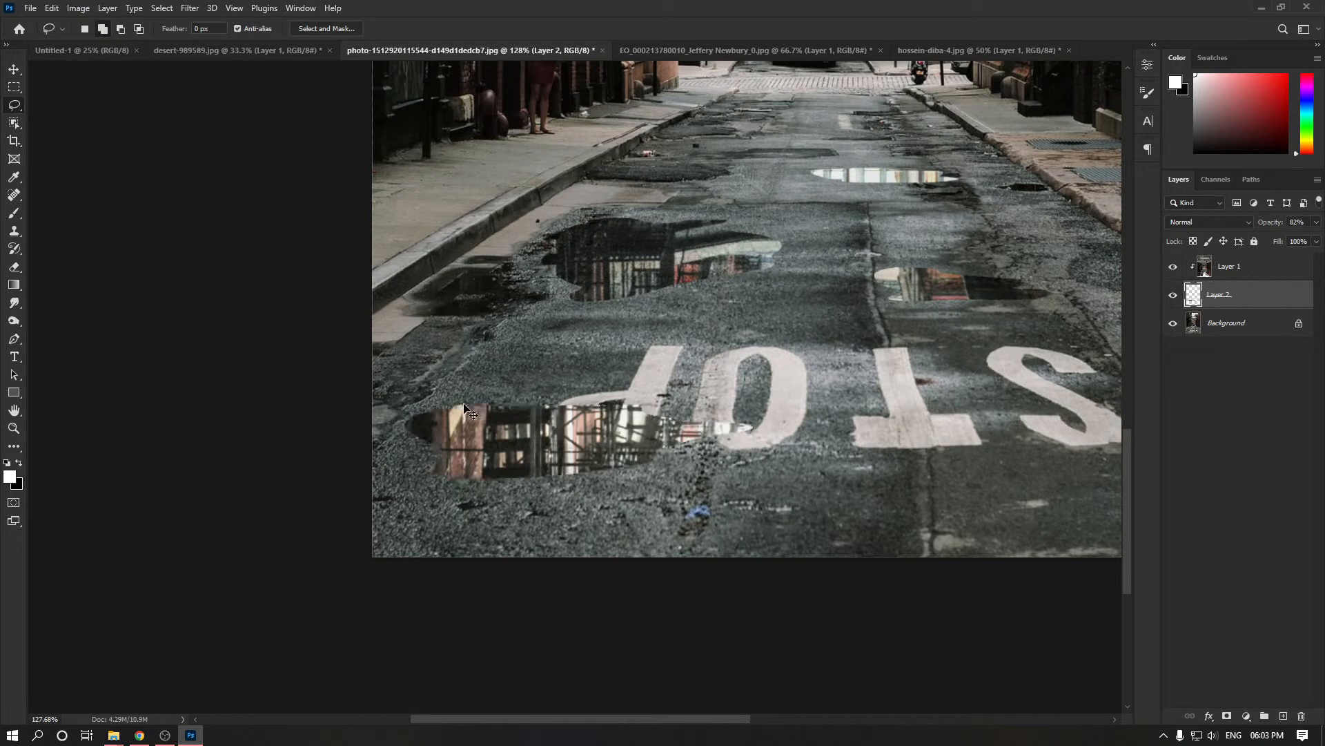
{"action": "scroll", "coordinate": [649, 428], "scroll_direction": "down", "scroll_amount": 5}
{"action": "left_click_drag", "start_coordinate": [655, 459], "coordinate": [632, 496]}
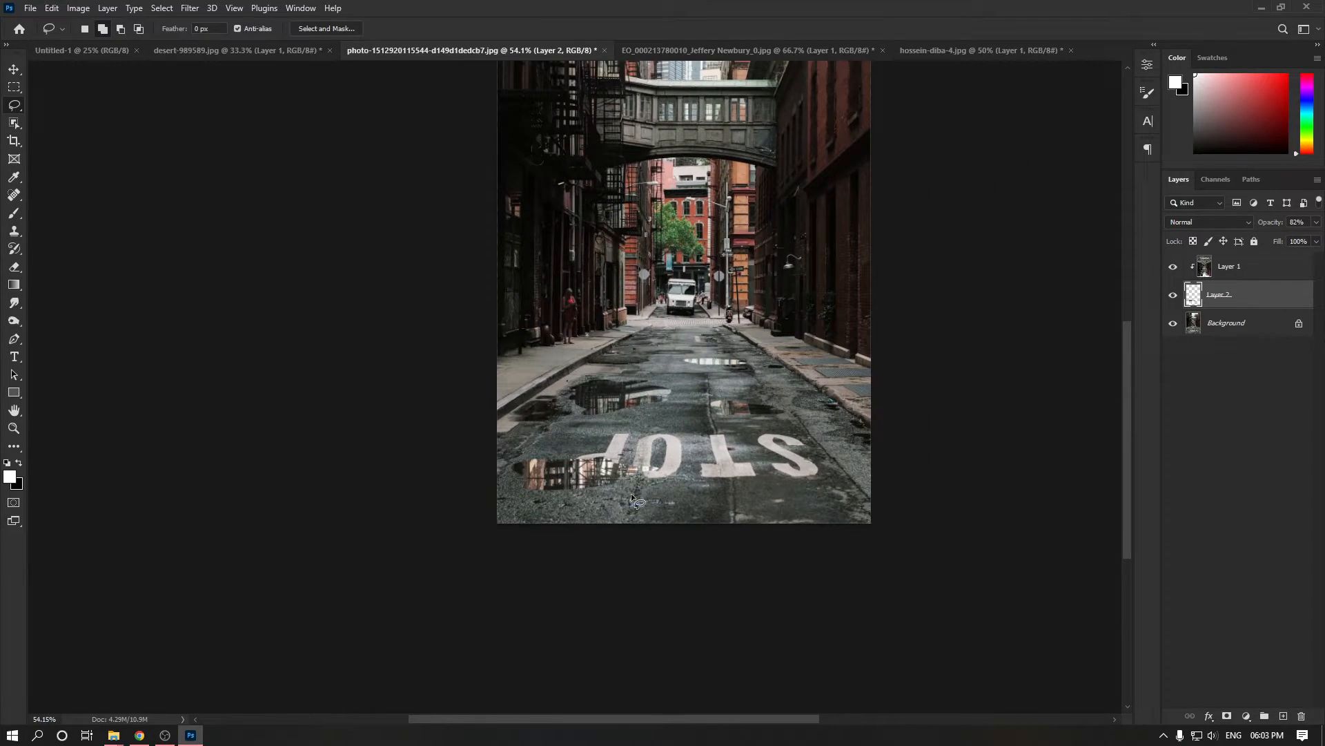
{"action": "scroll", "coordinate": [598, 450], "scroll_direction": "up", "scroll_amount": 1}
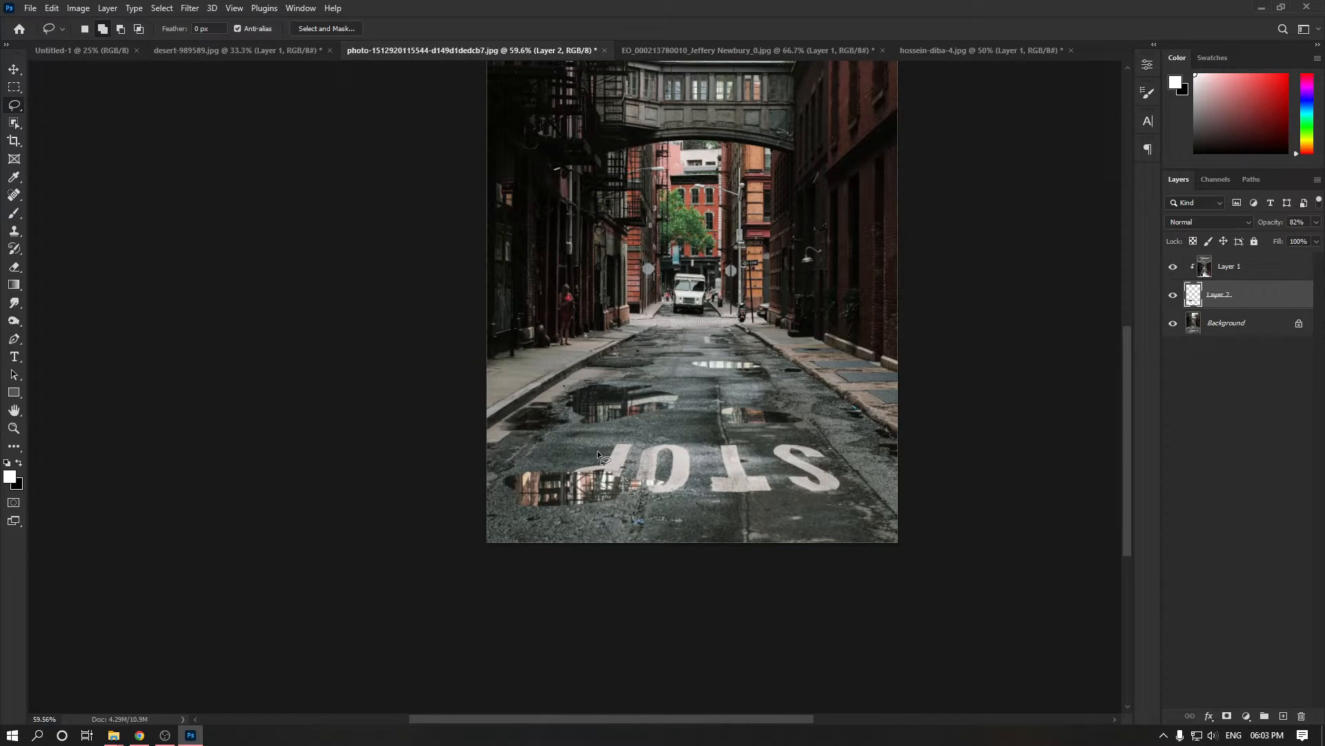
{"action": "scroll", "coordinate": [602, 441], "scroll_direction": "down", "scroll_amount": 3}
{"action": "left_click_drag", "start_coordinate": [613, 432], "coordinate": [611, 445]}
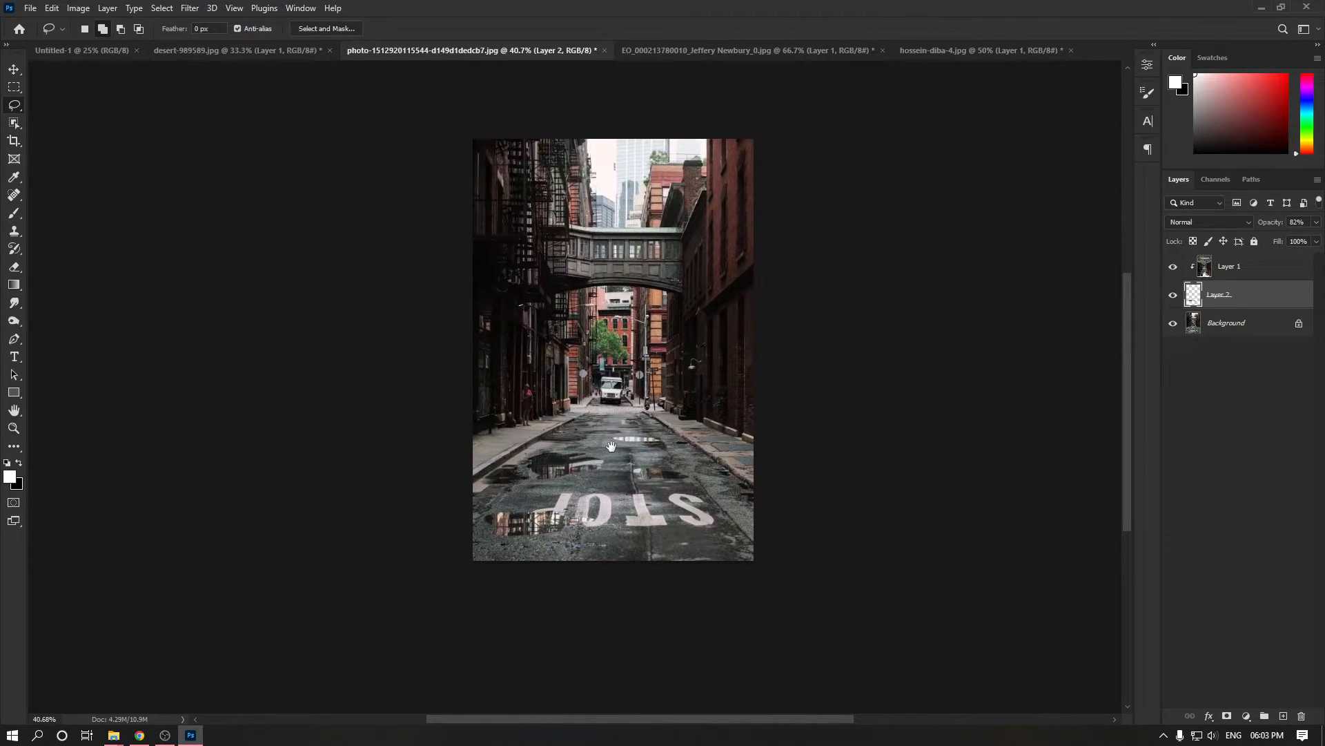
{"action": "scroll", "coordinate": [611, 445], "scroll_direction": "up", "scroll_amount": 2}
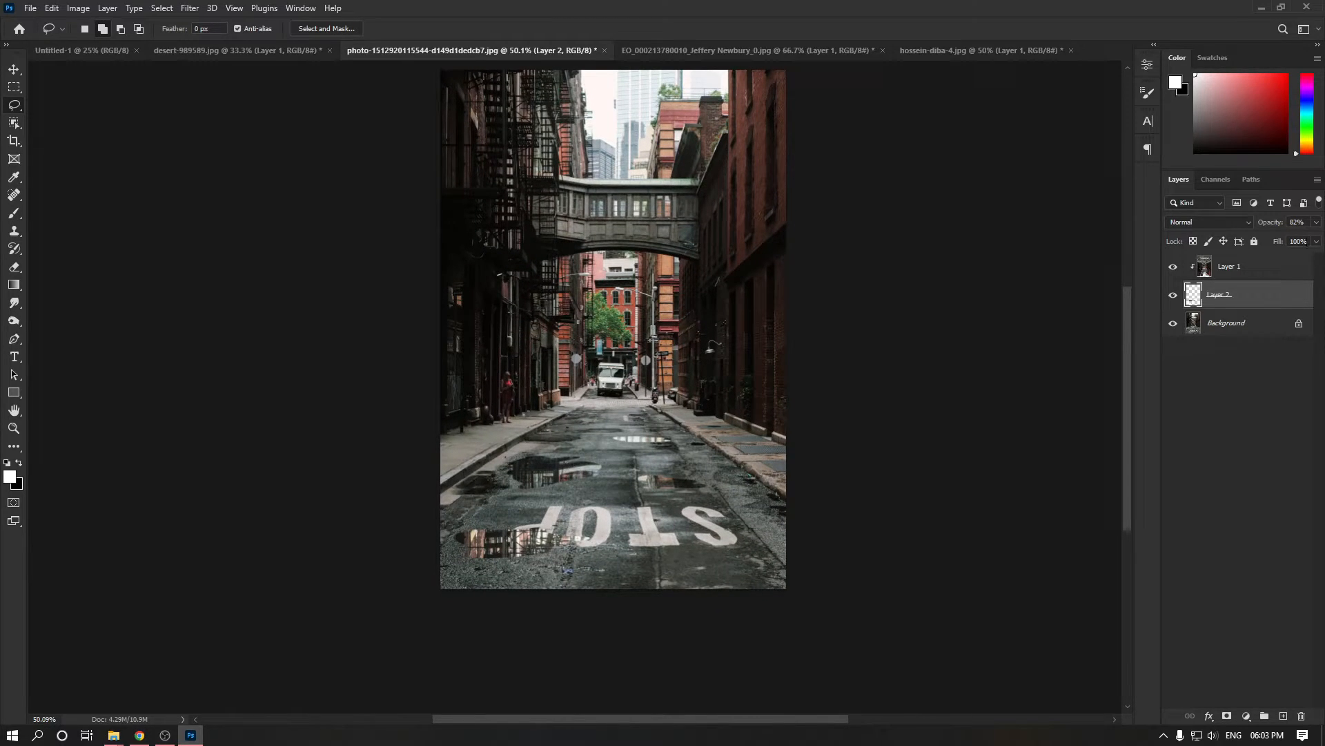
Step: Create a new empty layer above Layer 1
{"action": "left_click", "coordinate": [1281, 271]}
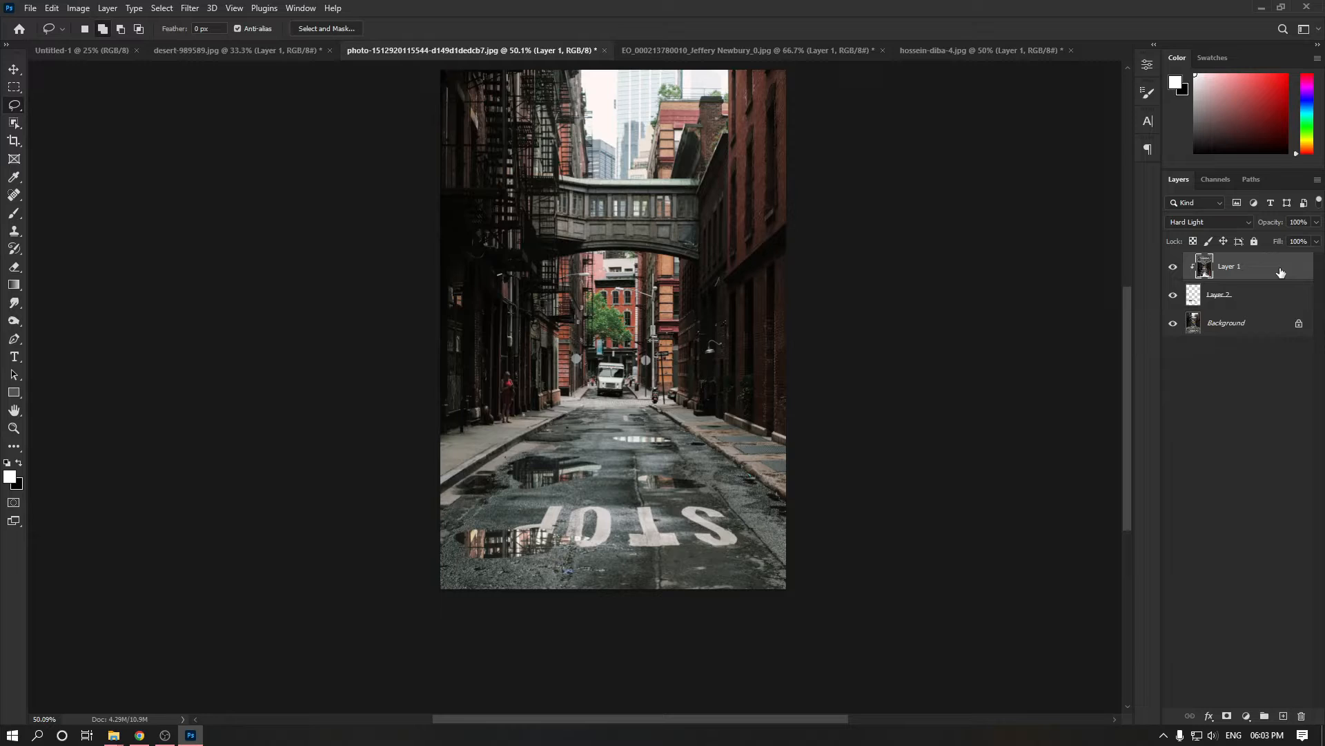
{"action": "key", "text": "ctrl+shift+n"}
{"action": "key", "text": "Return"}
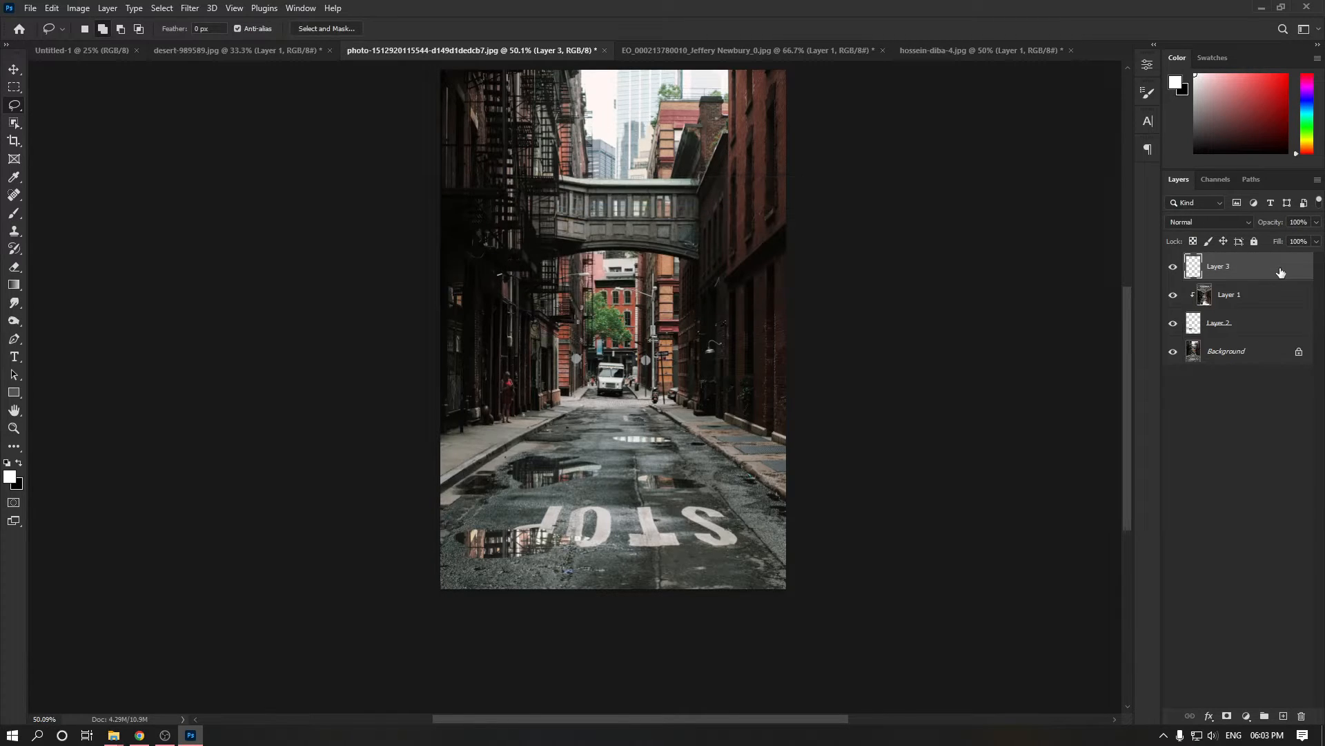
Step: Enlarge the Brush tool's tip to 17 px and try it on Layer 3, undoing all test strokes
{"action": "mouse_move", "coordinate": [587, 276]}
{"action": "left_mouse_down"}
{"action": "mouse_move", "coordinate": [576, 343]}
{"action": "mouse_move", "coordinate": [556, 338]}
{"action": "mouse_move", "coordinate": [545, 381]}
{"action": "left_mouse_up"}
{"action": "key", "text": "b"}
{"action": "key", "text": "ctrl+z"}
{"action": "key", "text": "ctrl+z"}
{"action": "key", "text": "ctrl+z"}
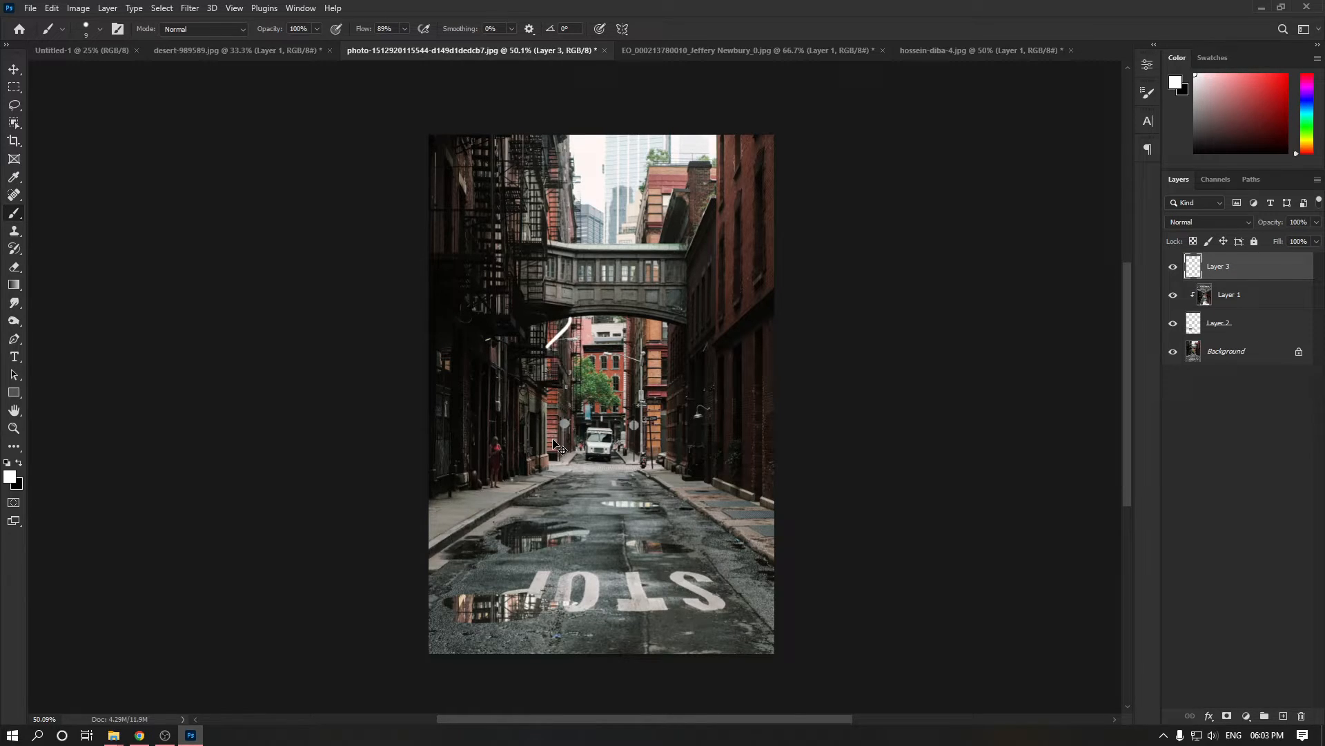
{"action": "right_click", "coordinate": [471, 217], "text": "alt"}
{"action": "mouse_move", "coordinate": [471, 218]}
{"action": "left_mouse_down"}
{"action": "mouse_move", "coordinate": [486, 214]}
{"action": "mouse_move", "coordinate": [470, 217]}
{"action": "left_mouse_up"}
{"action": "left_click", "coordinate": [497, 283]}
{"action": "left_click_drag", "start_coordinate": [574, 298], "coordinate": [585, 293]}
{"action": "left_click", "coordinate": [663, 249]}
{"action": "key", "text": "ctrl+z"}
{"action": "key", "text": "ctrl+z"}
{"action": "key", "text": "ctrl+z"}
Step: Set the brush tip spacing to 151%, paint a test stroke across the bridge, and undo it
{"action": "left_click", "coordinate": [1147, 94]}
{"action": "left_click_drag", "start_coordinate": [976, 324], "coordinate": [1047, 324]}
{"action": "left_click_drag", "start_coordinate": [511, 288], "coordinate": [711, 296]}
{"action": "key", "text": "ctrl+z"}
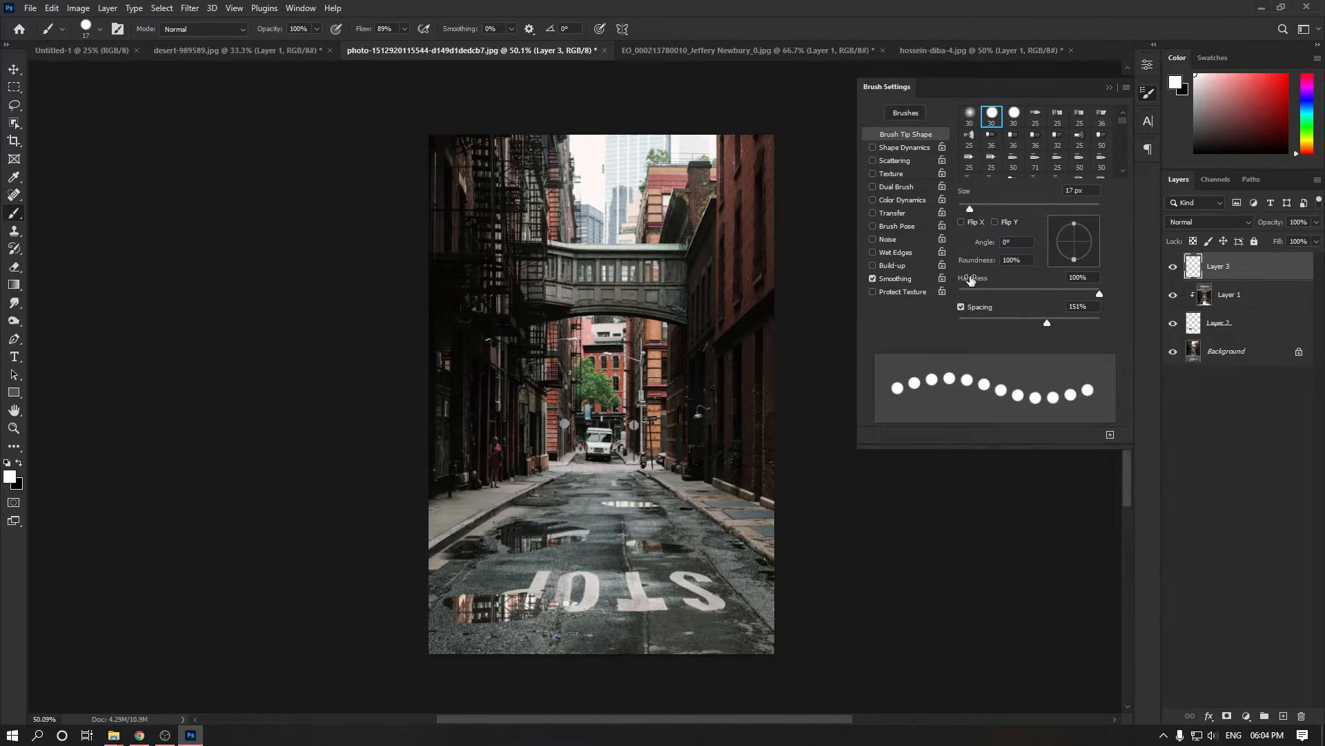
Step: Enable Shape Dynamics for the brush with a 21% size jitter, and adjust the angle and roundness jitter
{"action": "left_click", "coordinate": [896, 148]}
{"action": "mouse_move", "coordinate": [961, 122]}
{"action": "left_mouse_down"}
{"action": "mouse_move", "coordinate": [1018, 127]}
{"action": "mouse_move", "coordinate": [989, 128]}
{"action": "left_mouse_up"}
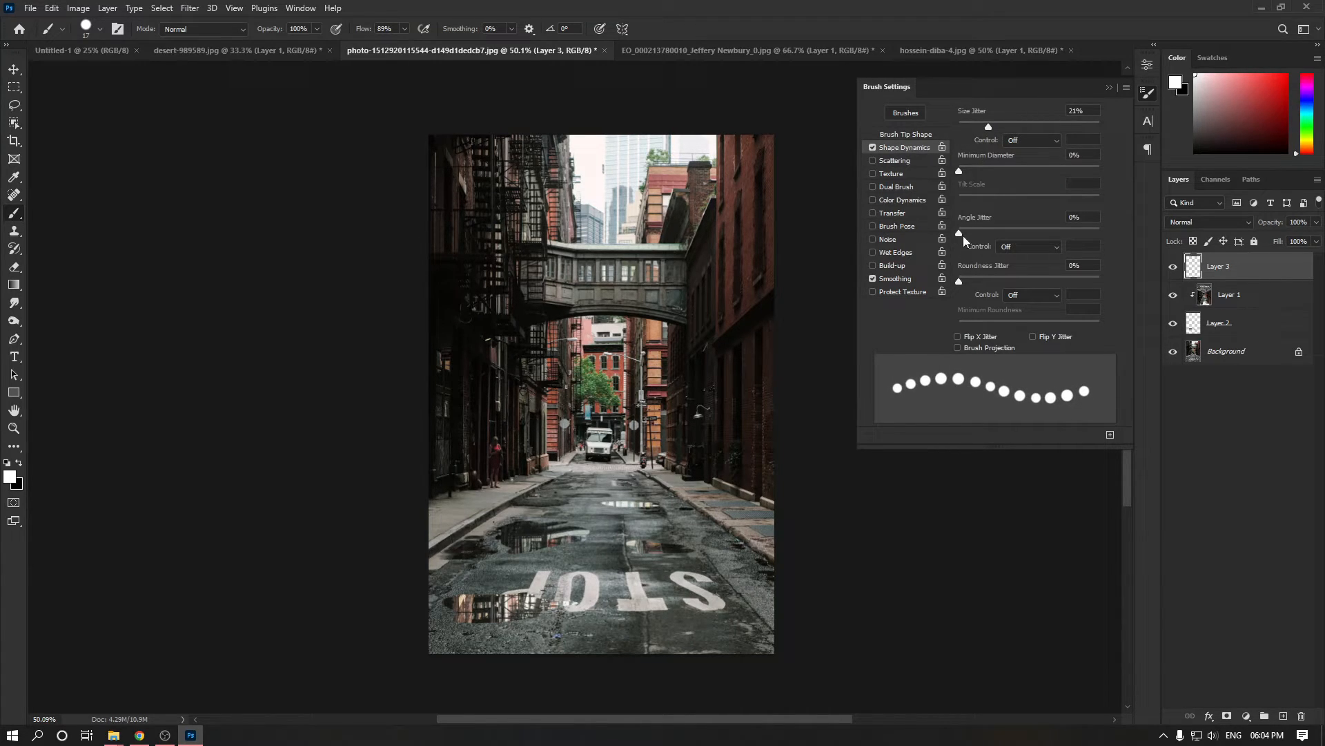
{"action": "mouse_move", "coordinate": [963, 235]}
{"action": "left_mouse_down"}
{"action": "mouse_move", "coordinate": [1009, 232]}
{"action": "mouse_move", "coordinate": [976, 233]}
{"action": "left_mouse_up"}
{"action": "left_click", "coordinate": [965, 281]}
Step: Enable Scattering for the brush with a count of 1, a 34% count jitter and a scatter above 451%, and close the brush settings
{"action": "left_click", "coordinate": [900, 161]}
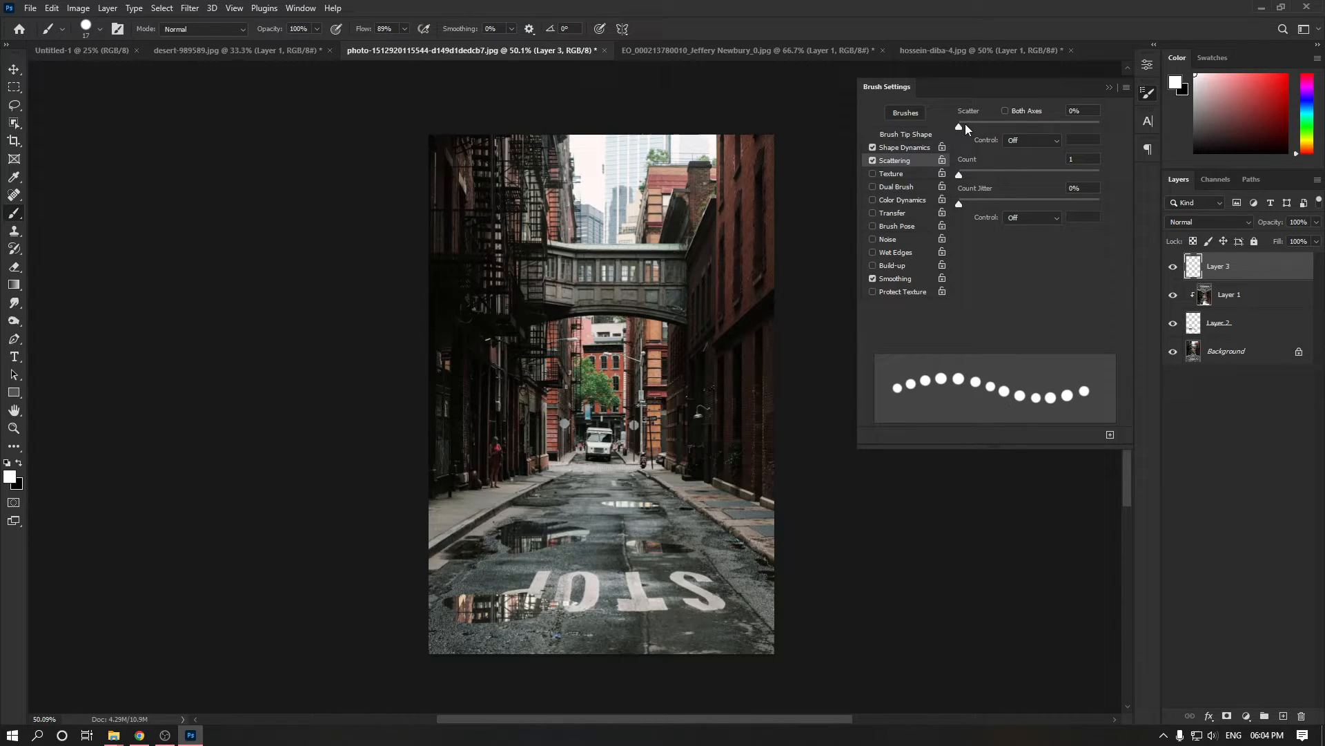
{"action": "left_click_drag", "start_coordinate": [964, 126], "coordinate": [1023, 127]}
{"action": "mouse_move", "coordinate": [976, 173]}
{"action": "left_mouse_down"}
{"action": "mouse_move", "coordinate": [961, 181]}
{"action": "mouse_move", "coordinate": [1007, 205]}
{"action": "left_mouse_up"}
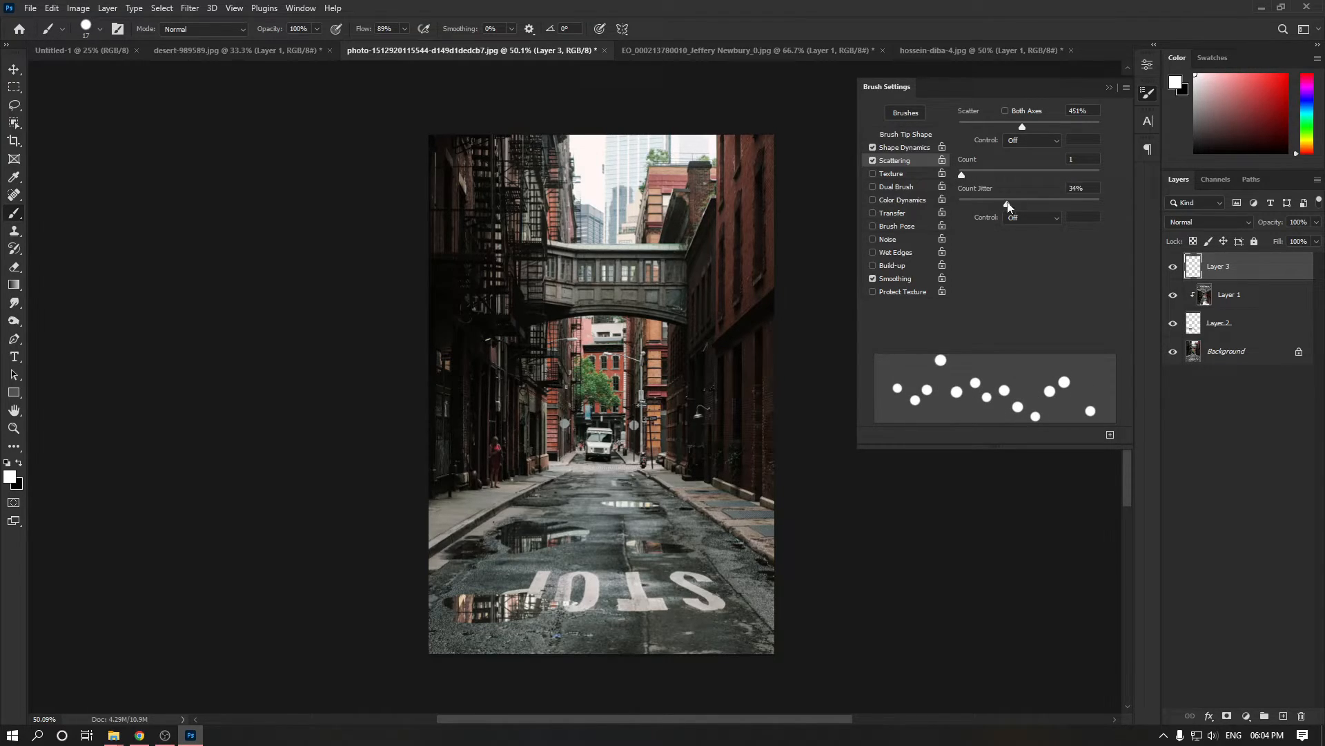
{"action": "left_click_drag", "start_coordinate": [1024, 128], "coordinate": [1042, 131]}
{"action": "left_click", "coordinate": [1109, 87]}
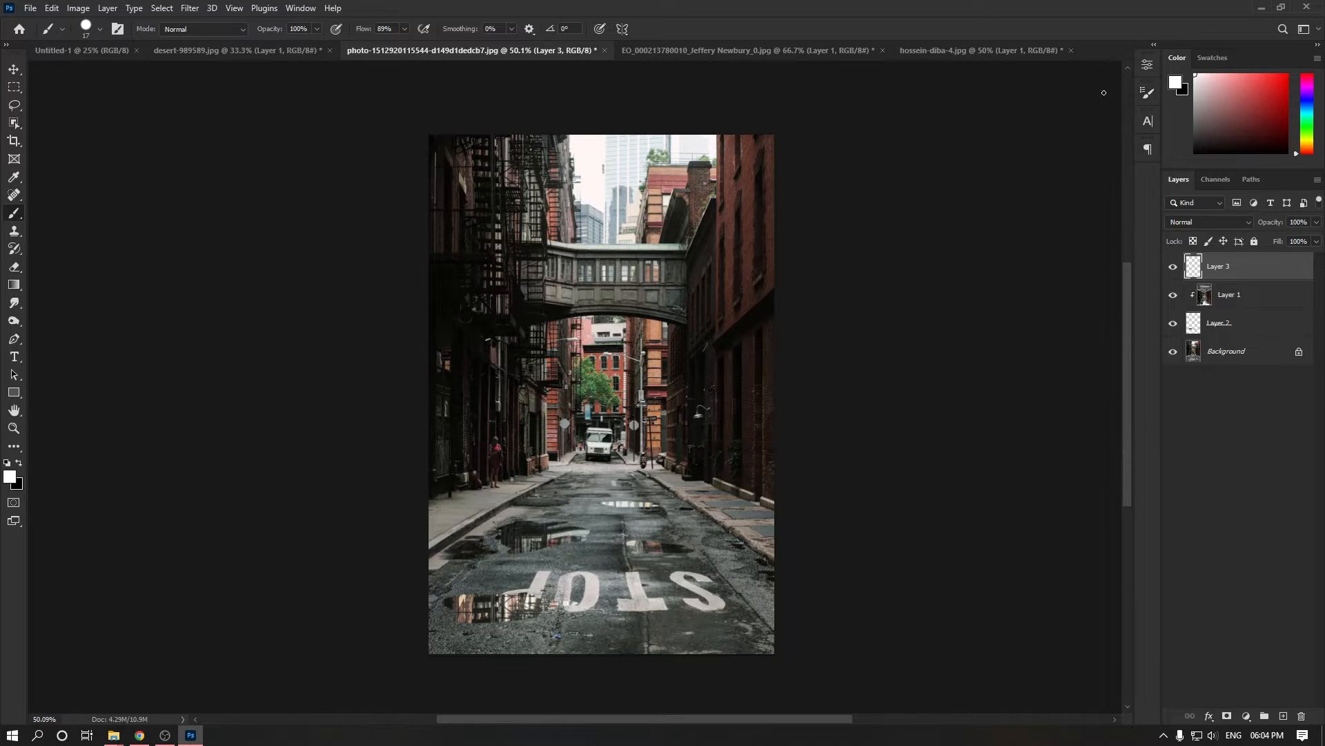
Step: Hide Layer 1 and Layer 2, and add a new black-filled layer directly above the Background
{"action": "left_click_drag", "start_coordinate": [571, 206], "coordinate": [569, 206]}
{"action": "left_click_drag", "start_coordinate": [1173, 295], "coordinate": [1173, 324]}
{"action": "left_click", "coordinate": [1222, 358]}
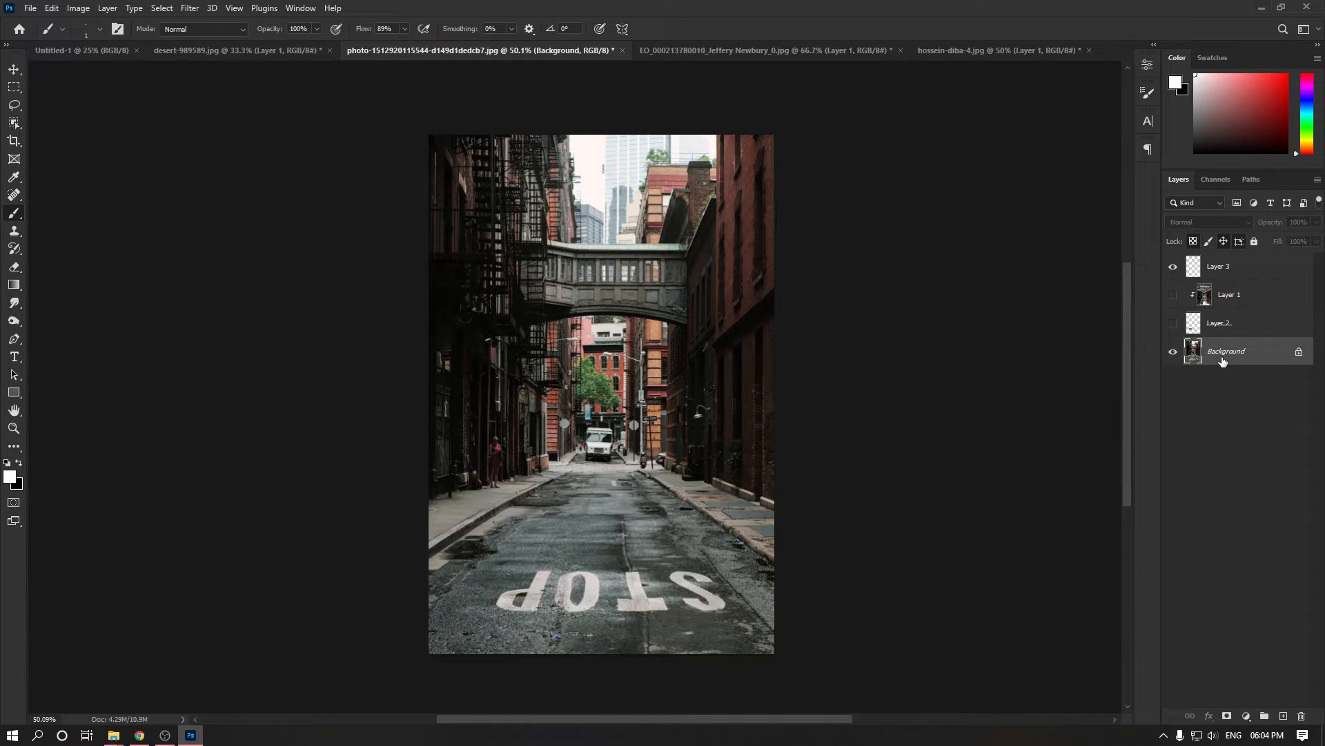
{"action": "key", "text": "ctrl+shift+n"}
{"action": "key", "text": "Return"}
{"action": "key", "text": "x"}
{"action": "key", "text": "alt+BackSpace"}
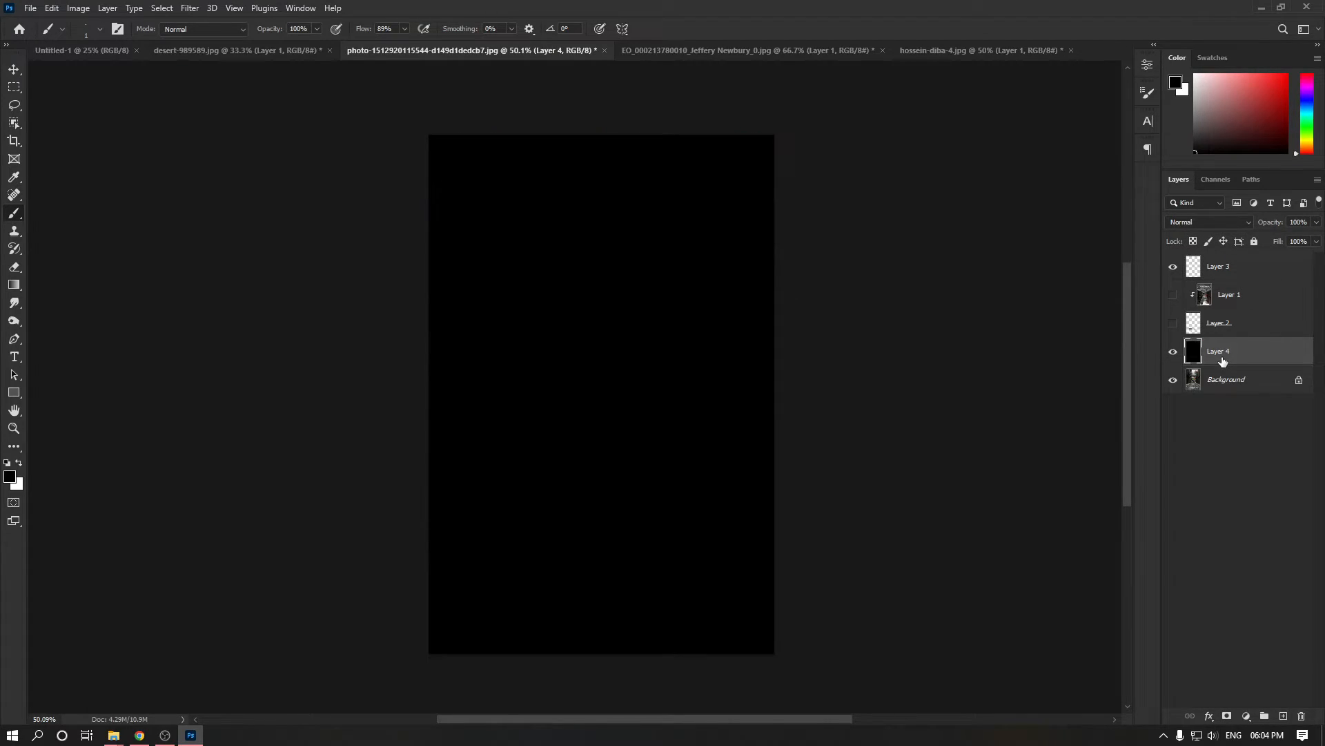
Step: Select Layer 3 for painting, adjust the brush tip size, and make white the foreground colour
{"action": "left_click", "coordinate": [1251, 270]}
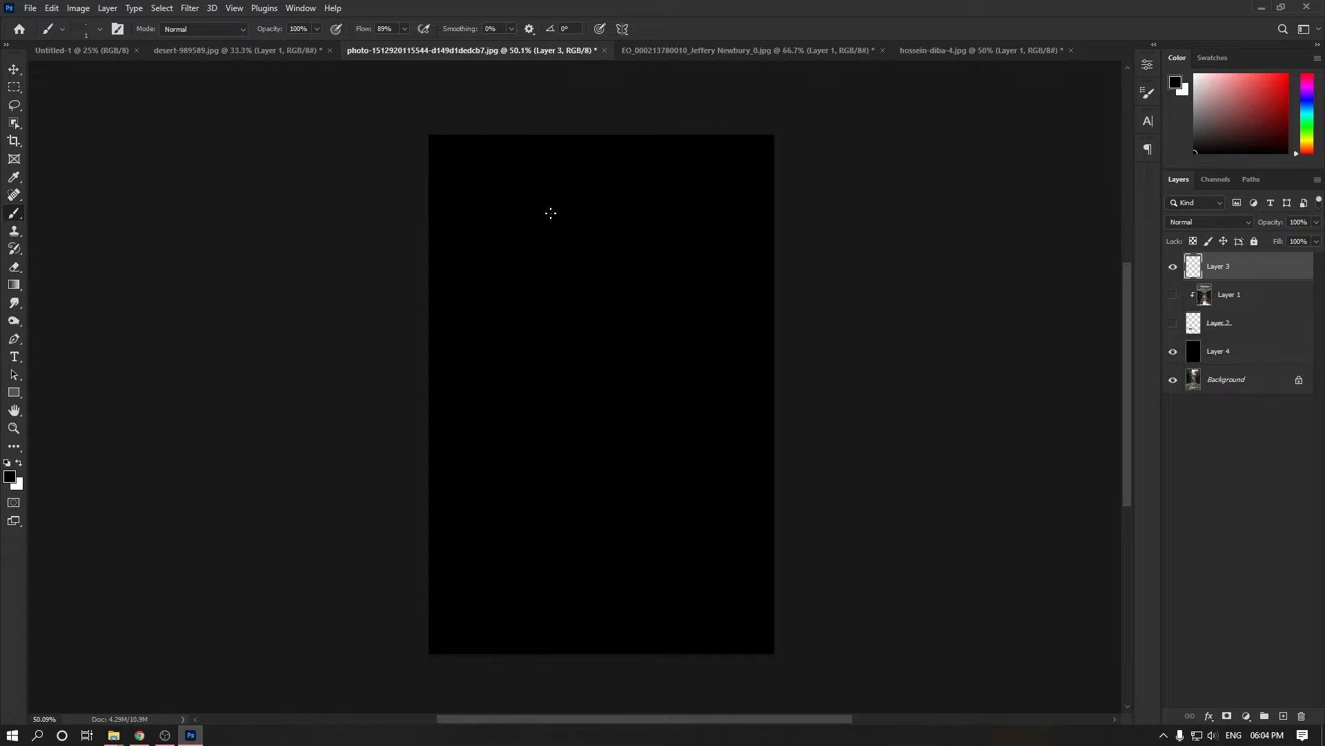
{"action": "left_click_drag", "start_coordinate": [515, 213], "coordinate": [520, 213]}
{"action": "key", "text": "bracketleft"}
{"action": "key", "text": "bracketleft"}
{"action": "key", "text": "x"}
Step: Paint and erase a few test dots near the upper part of Layer 3, and undo those strokes
{"action": "left_click_drag", "start_coordinate": [505, 204], "coordinate": [511, 220]}
{"action": "key", "text": "e"}
{"action": "mouse_move", "coordinate": [414, 174]}
{"action": "left_mouse_down"}
{"action": "mouse_move", "coordinate": [518, 195]}
{"action": "mouse_move", "coordinate": [800, 161]}
{"action": "mouse_move", "coordinate": [750, 265]}
{"action": "left_mouse_up"}
{"action": "left_click_drag", "start_coordinate": [484, 178], "coordinate": [557, 184]}
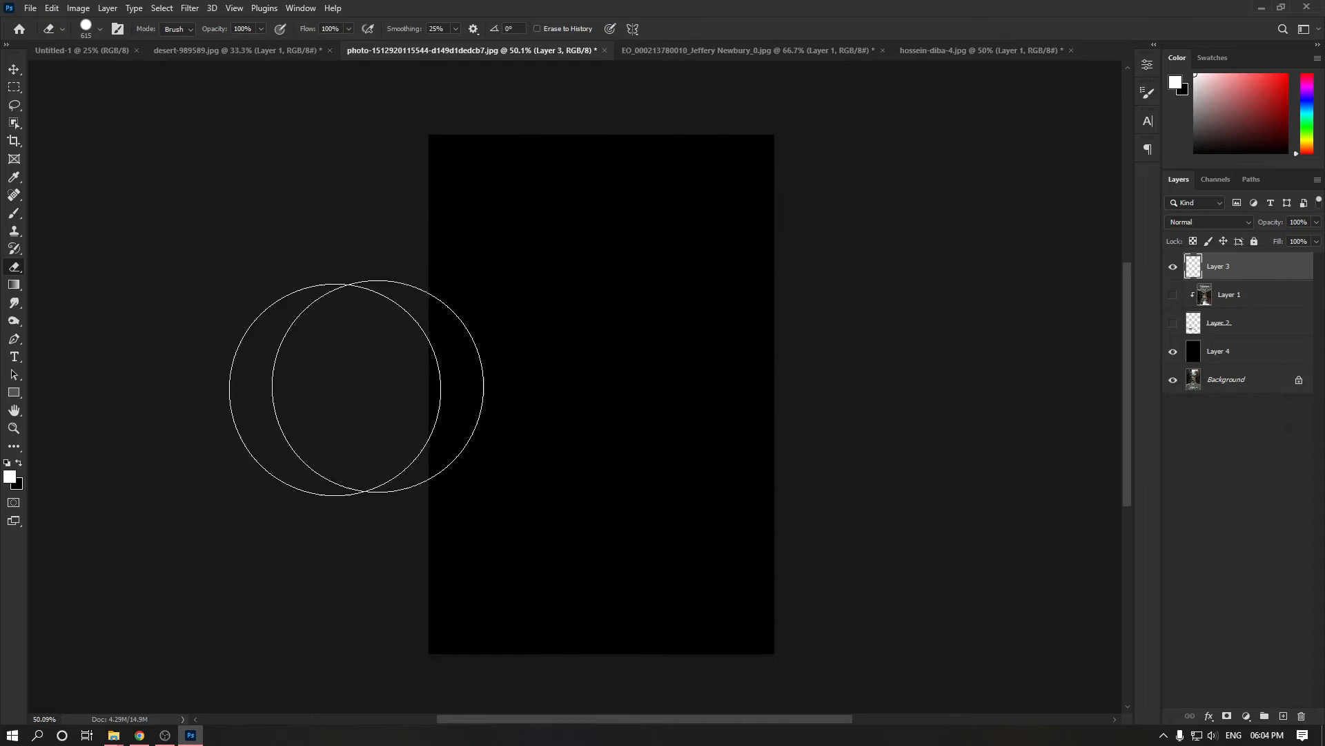
{"action": "key", "text": "b"}
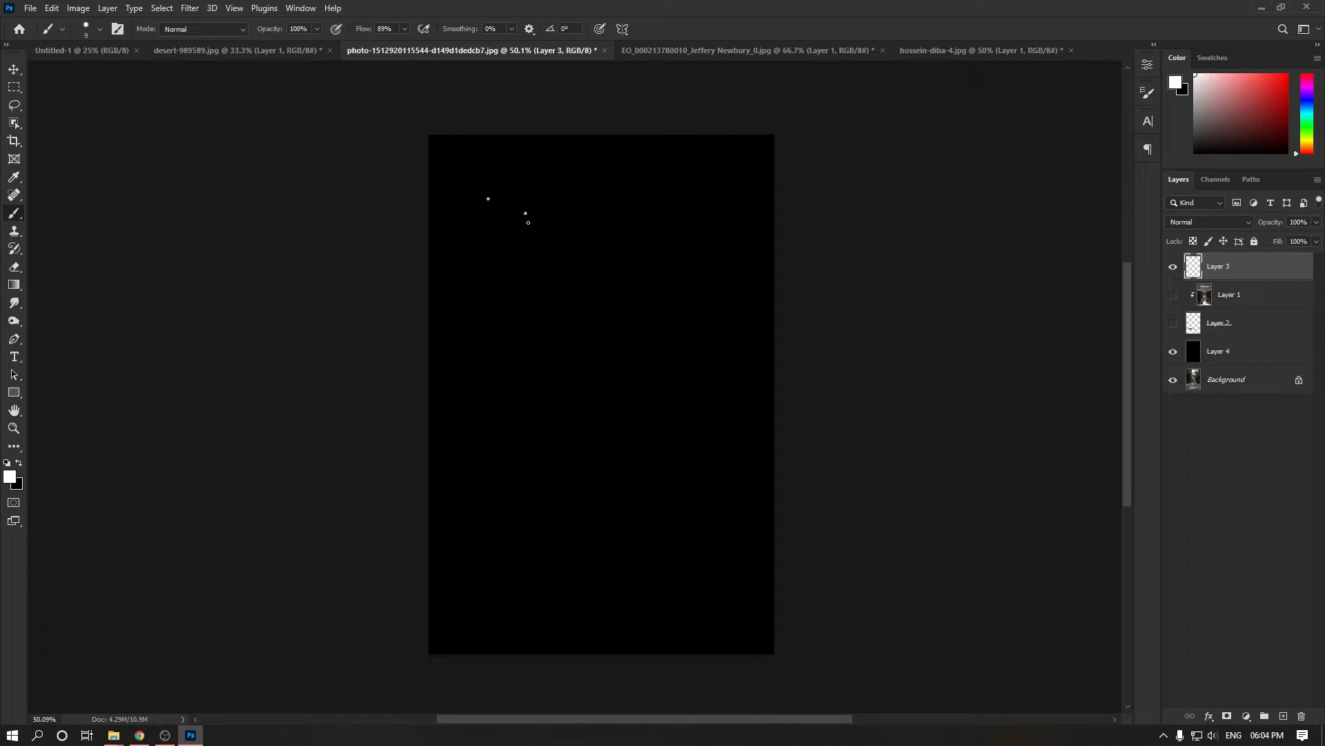
{"action": "key", "text": "ctrl+z"}
{"action": "key", "text": "ctrl+z"}
{"action": "key", "text": "ctrl+z"}
{"action": "key", "text": "ctrl+z"}
{"action": "key", "text": "ctrl+z"}
Step: Reduce the brush tip to 7 px and undo the test stroke on Layer 3
{"action": "left_click_drag", "start_coordinate": [517, 192], "coordinate": [536, 195]}
{"action": "key", "text": "ctrl+z"}
{"action": "key", "text": "bracketleft"}
{"action": "key", "text": "ctrl+shift+z"}
{"action": "key", "text": "ctrl+z"}
Step: Raise the brush's scatter to 1000%, try a stroke in the upper-left corner of the canvas, and undo it
{"action": "left_click", "coordinate": [1148, 121]}
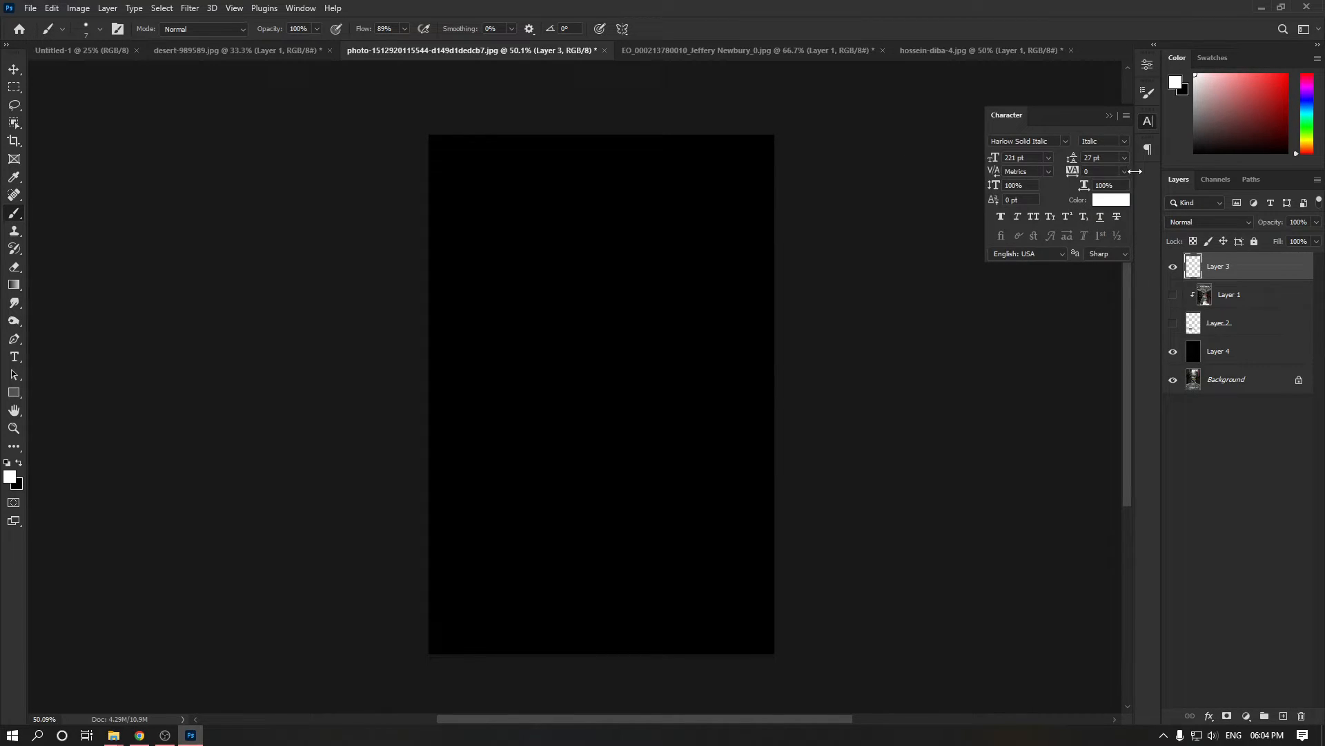
{"action": "left_click_drag", "start_coordinate": [1148, 92], "coordinate": [1145, 168]}
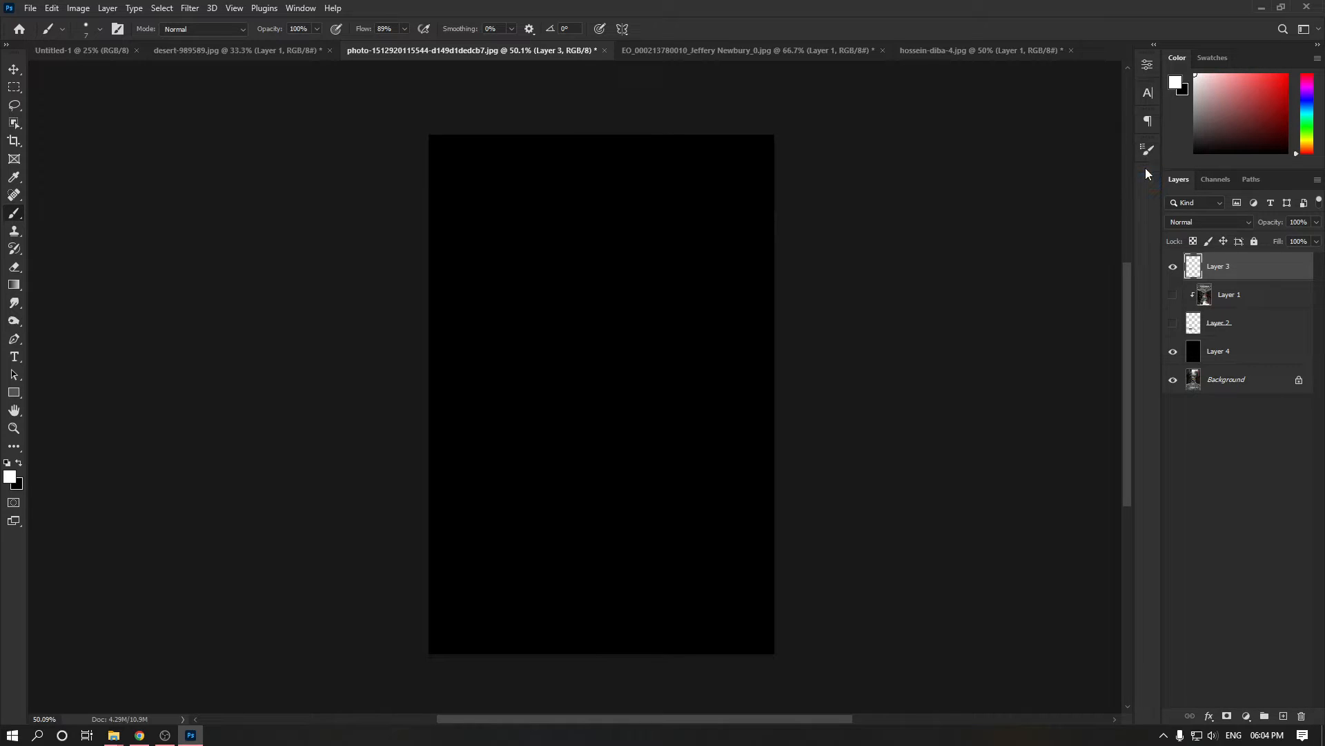
{"action": "left_click", "coordinate": [1148, 149]}
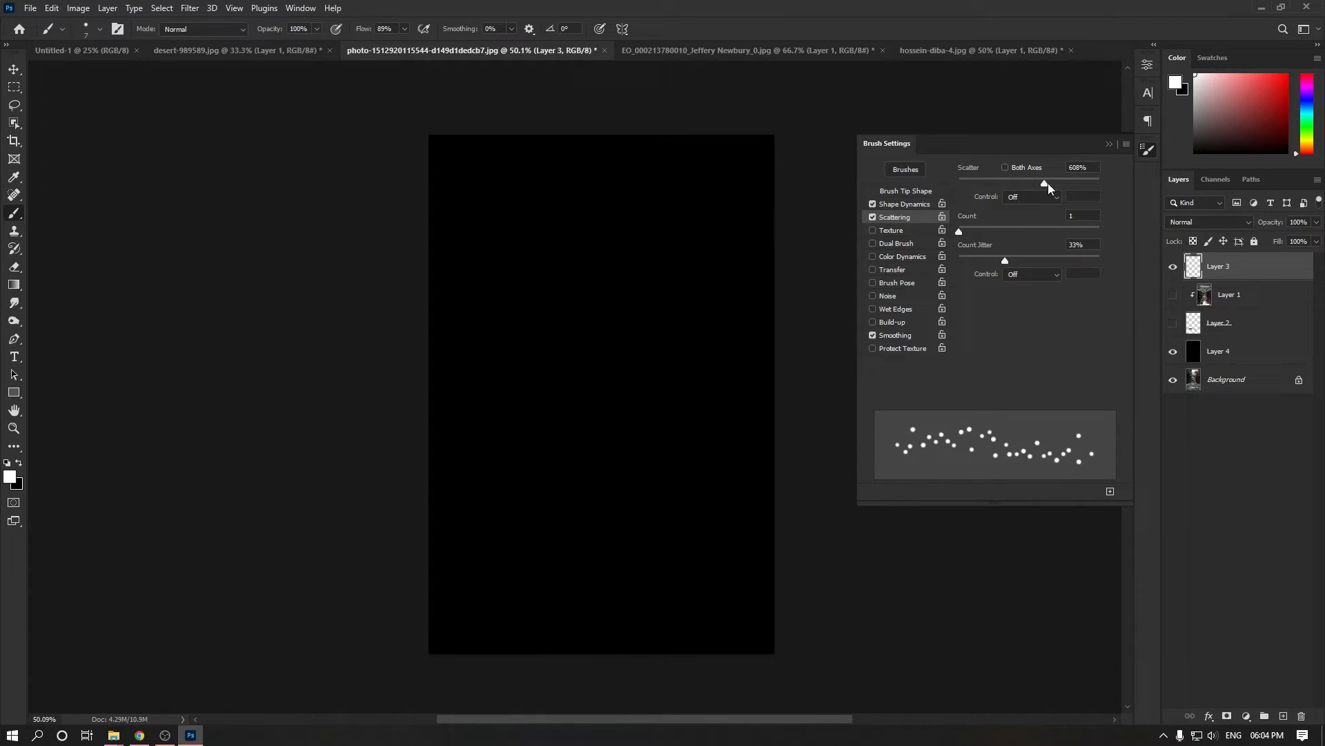
{"action": "left_click", "coordinate": [1109, 143]}
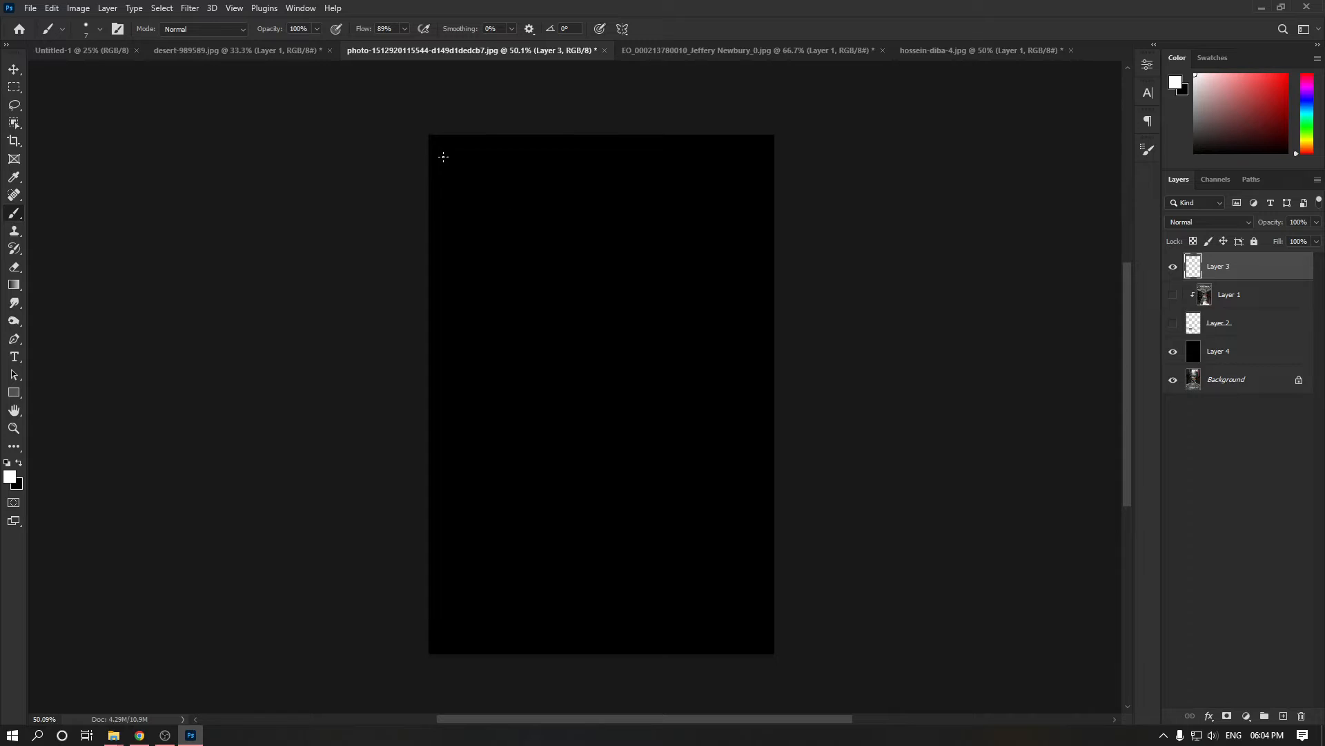
{"action": "mouse_move", "coordinate": [443, 156]}
{"action": "left_mouse_down"}
{"action": "mouse_move", "coordinate": [724, 163]}
{"action": "mouse_move", "coordinate": [441, 205]}
{"action": "left_mouse_up"}
{"action": "key", "text": "ctrl+z"}
Step: Set the brush tip spacing to 475%, undoing the test stroke made along the top of the canvas
{"action": "left_click", "coordinate": [1148, 149]}
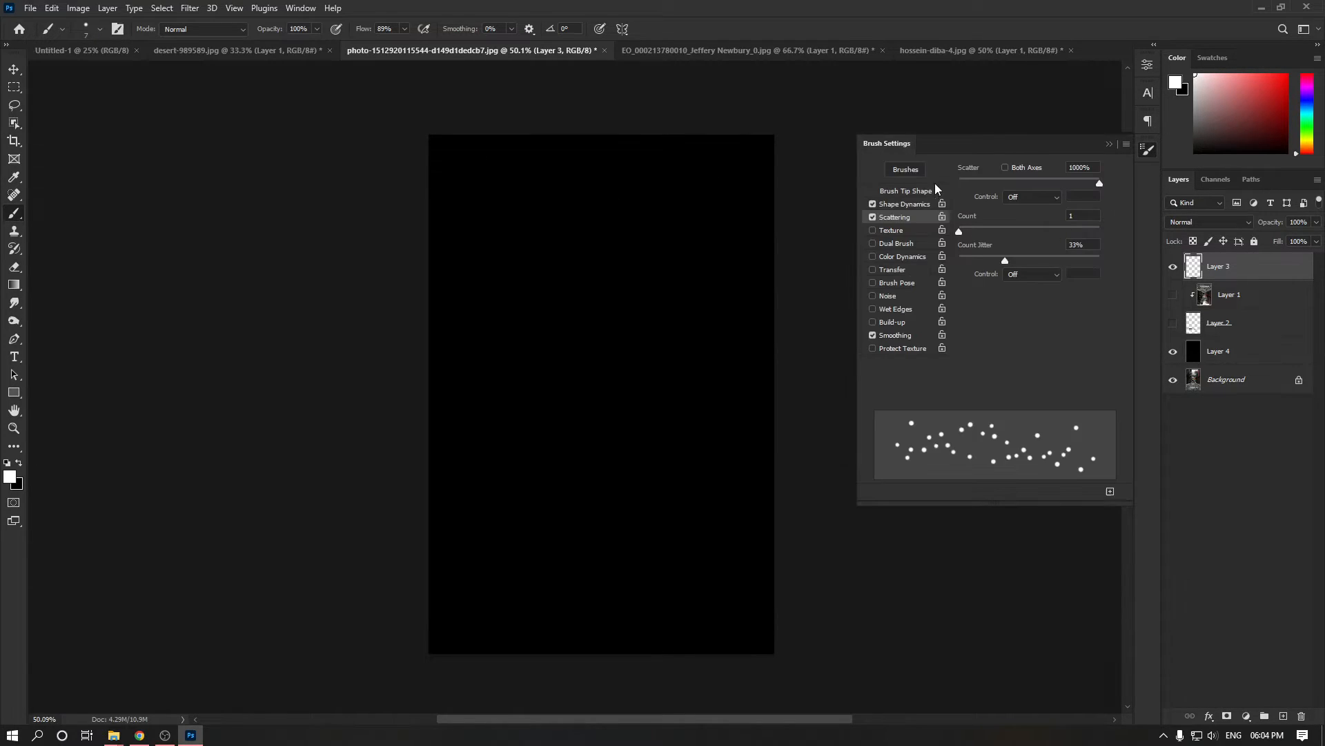
{"action": "left_click", "coordinate": [909, 192]}
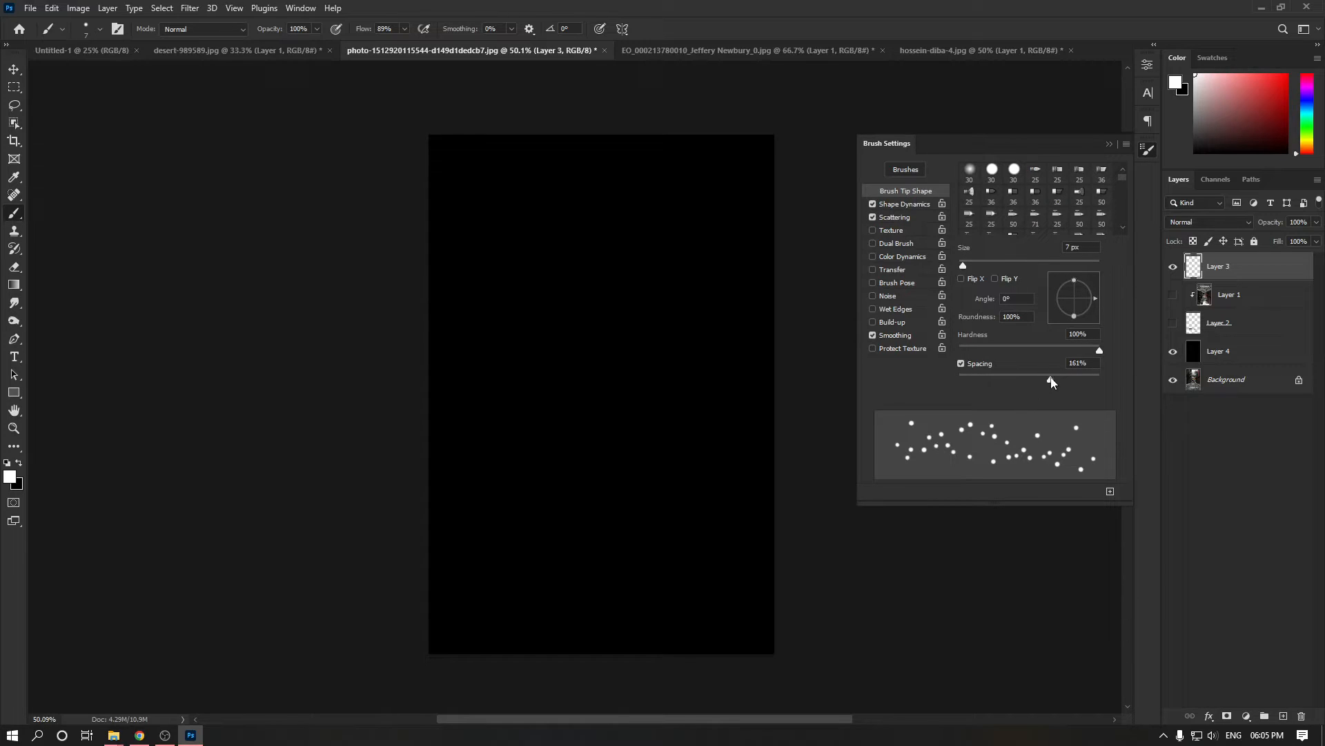
{"action": "mouse_move", "coordinate": [1051, 382]}
{"action": "left_mouse_down"}
{"action": "mouse_move", "coordinate": [1077, 382]}
{"action": "mouse_move", "coordinate": [1062, 384]}
{"action": "left_mouse_up"}
{"action": "left_click_drag", "start_coordinate": [450, 158], "coordinate": [711, 165]}
{"action": "key", "text": "ctrl+z"}
{"action": "left_click_drag", "start_coordinate": [1065, 379], "coordinate": [1083, 379]}
Step: Paint scattered white dots over the whole canvas on Layer 3 and close the brush settings
{"action": "left_click_drag", "start_coordinate": [493, 196], "coordinate": [721, 180]}
{"action": "mouse_move", "coordinate": [730, 455]}
{"action": "left_mouse_down"}
{"action": "mouse_move", "coordinate": [494, 535]}
{"action": "mouse_move", "coordinate": [505, 579]}
{"action": "mouse_move", "coordinate": [411, 619]}
{"action": "left_mouse_up"}
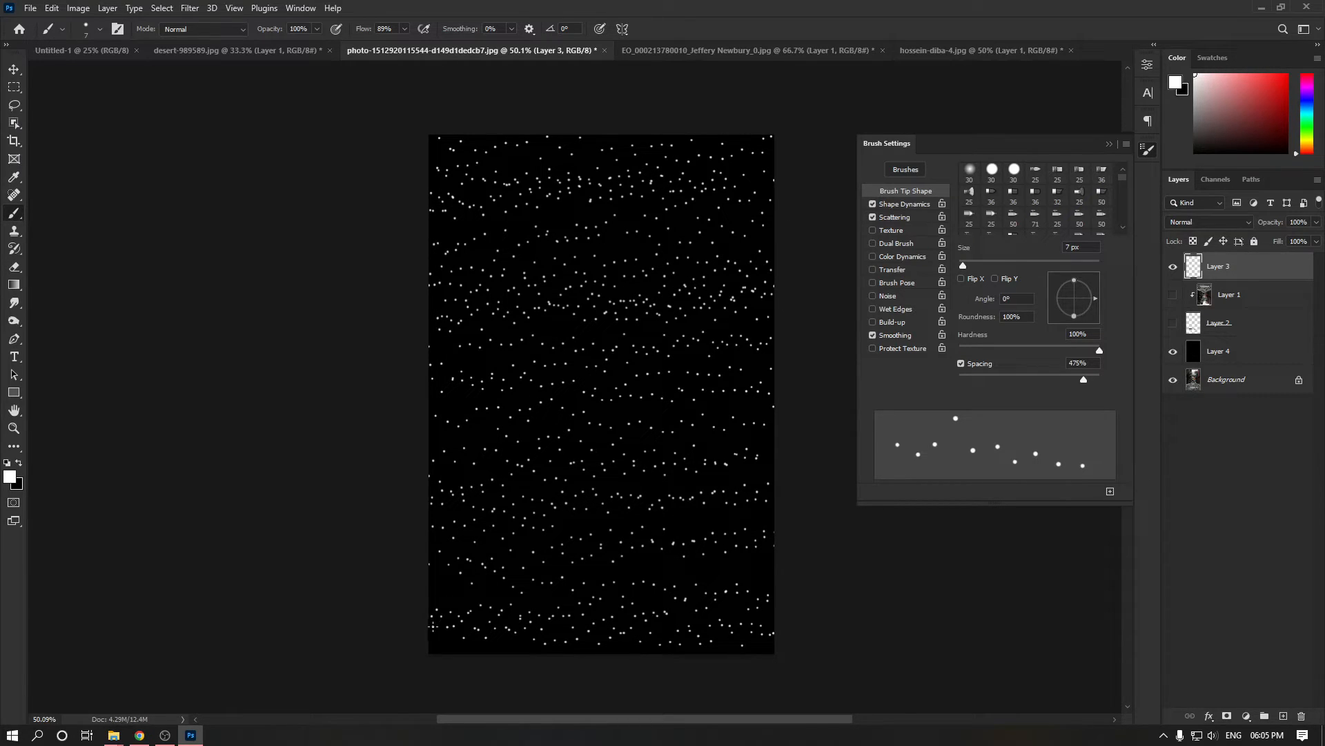
{"action": "left_click", "coordinate": [1111, 146]}
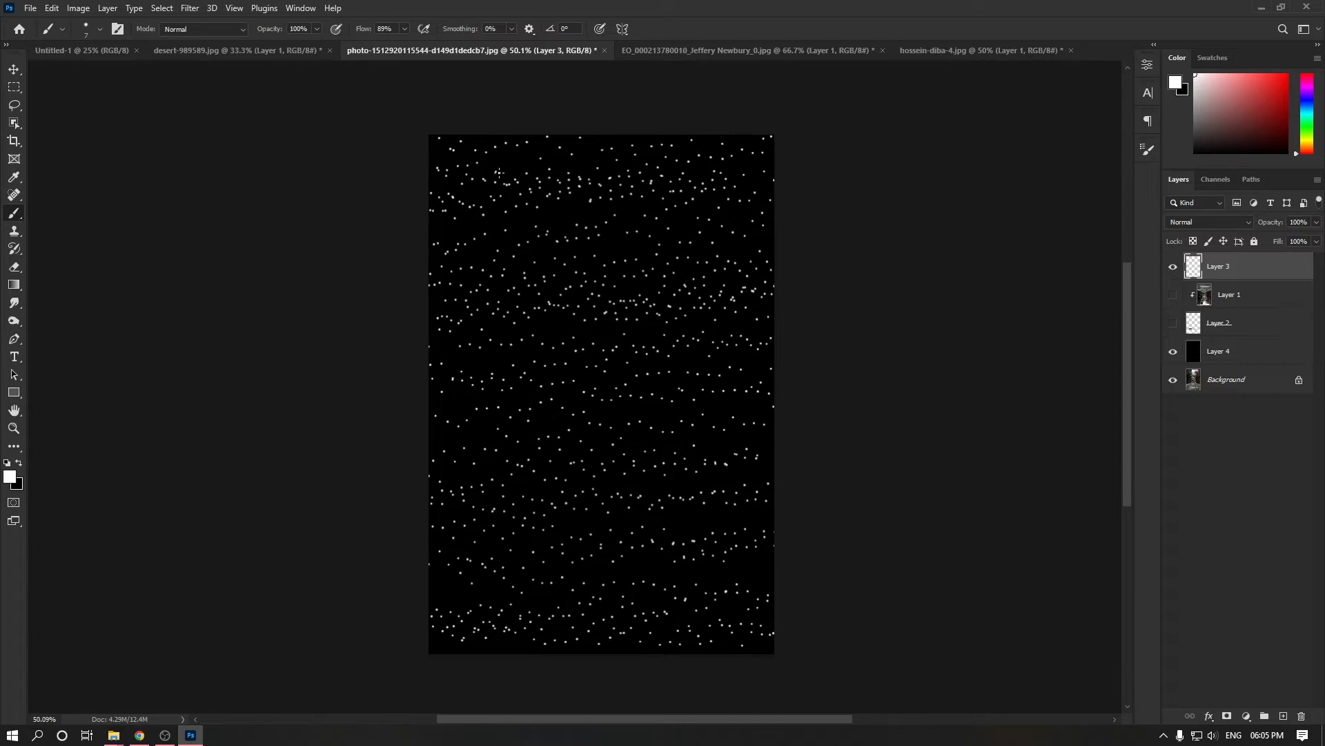
Step: Apply a Motion Blur to the dots on Layer 3 with a 45° angle and a distance of 46 pixels
{"action": "left_click", "coordinate": [190, 8]}
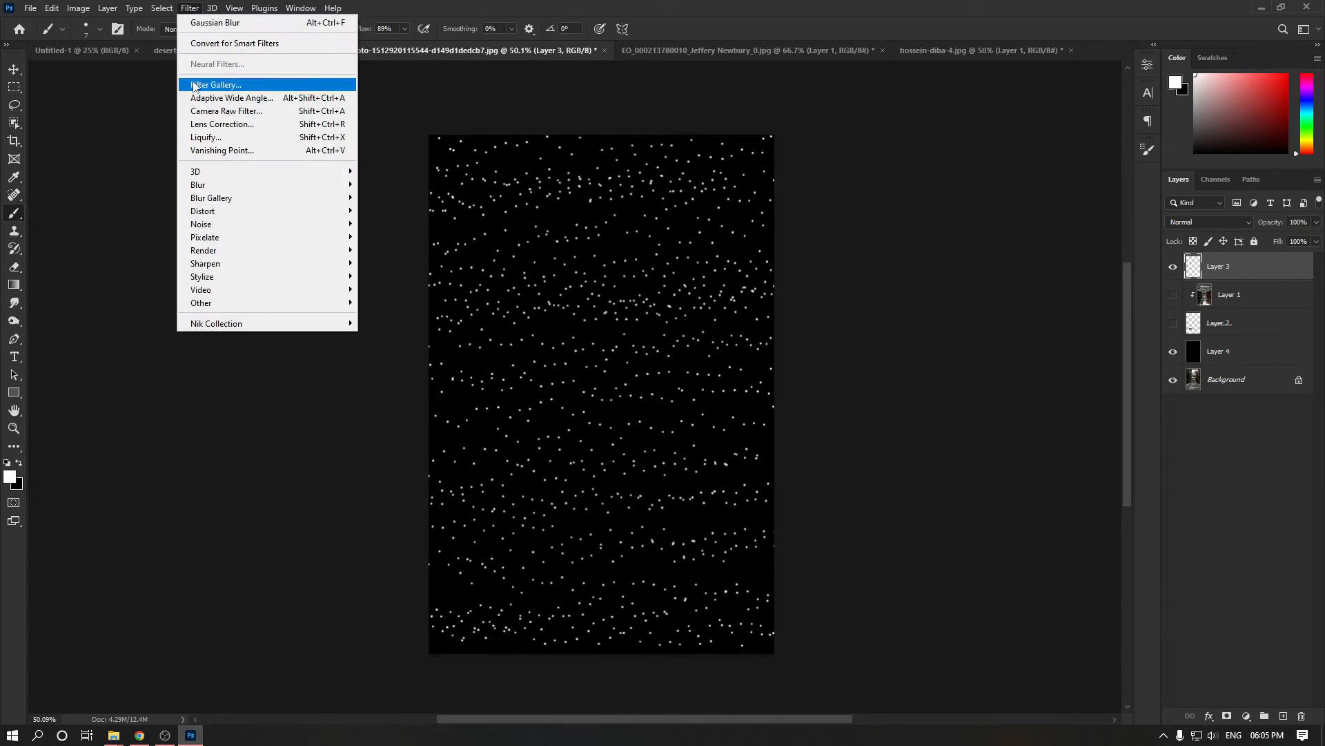
{"action": "mouse_move", "coordinate": [292, 201]}
{"action": "left_click", "coordinate": [399, 262]}
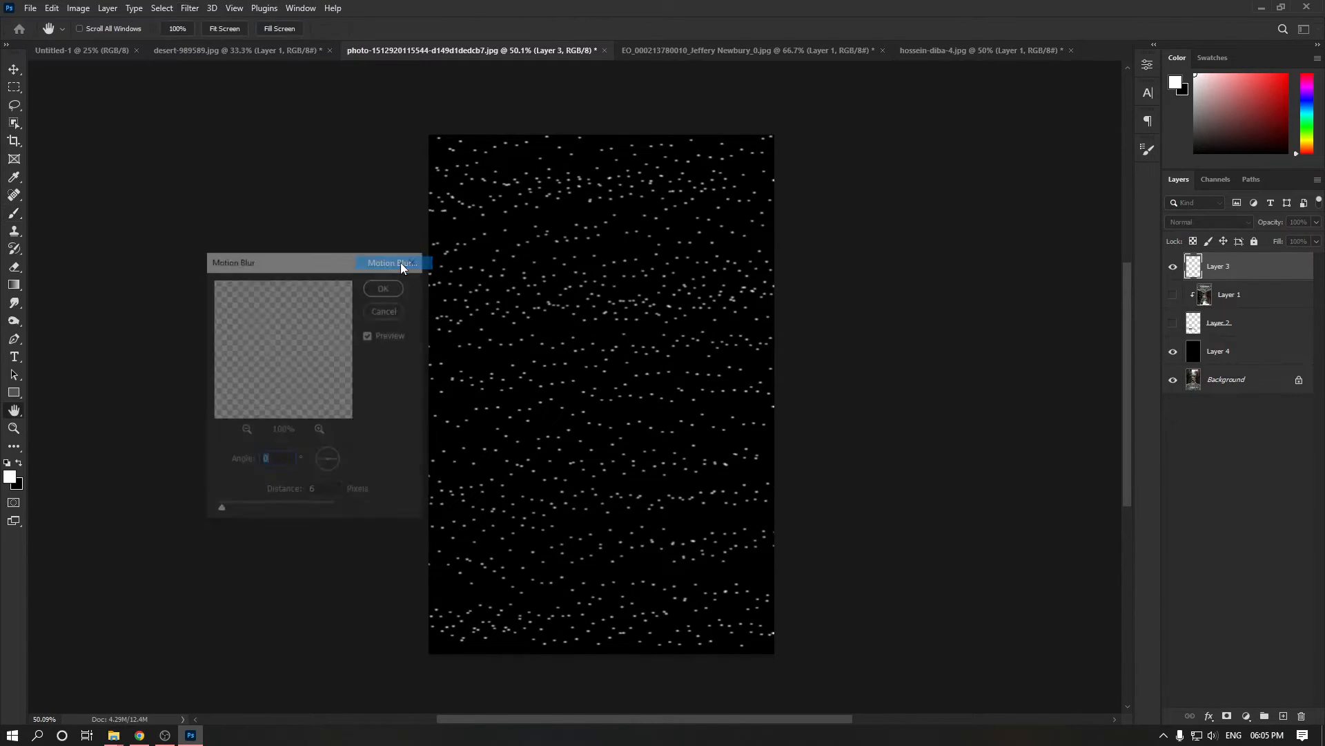
{"action": "left_click_drag", "start_coordinate": [327, 471], "coordinate": [342, 449]}
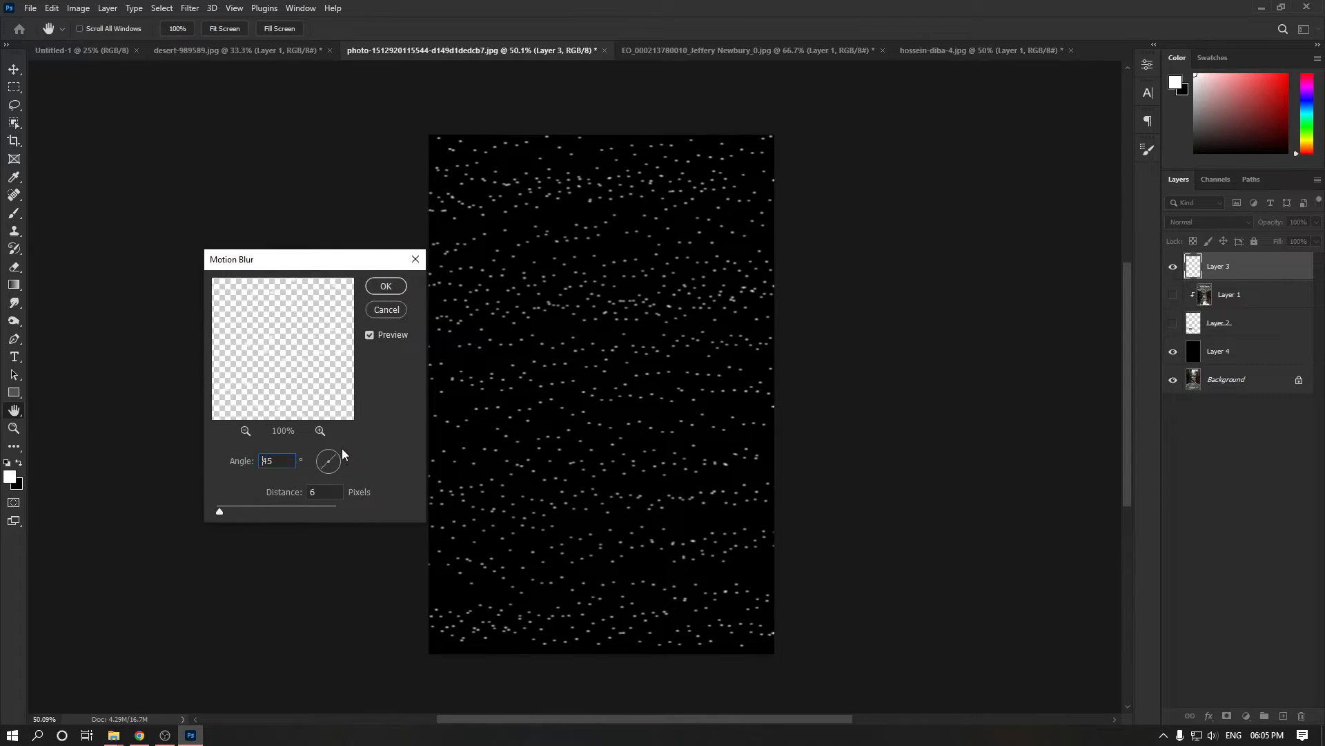
{"action": "mouse_move", "coordinate": [255, 511]}
{"action": "left_mouse_down"}
{"action": "mouse_move", "coordinate": [274, 511]}
{"action": "mouse_move", "coordinate": [242, 507]}
{"action": "left_mouse_up"}
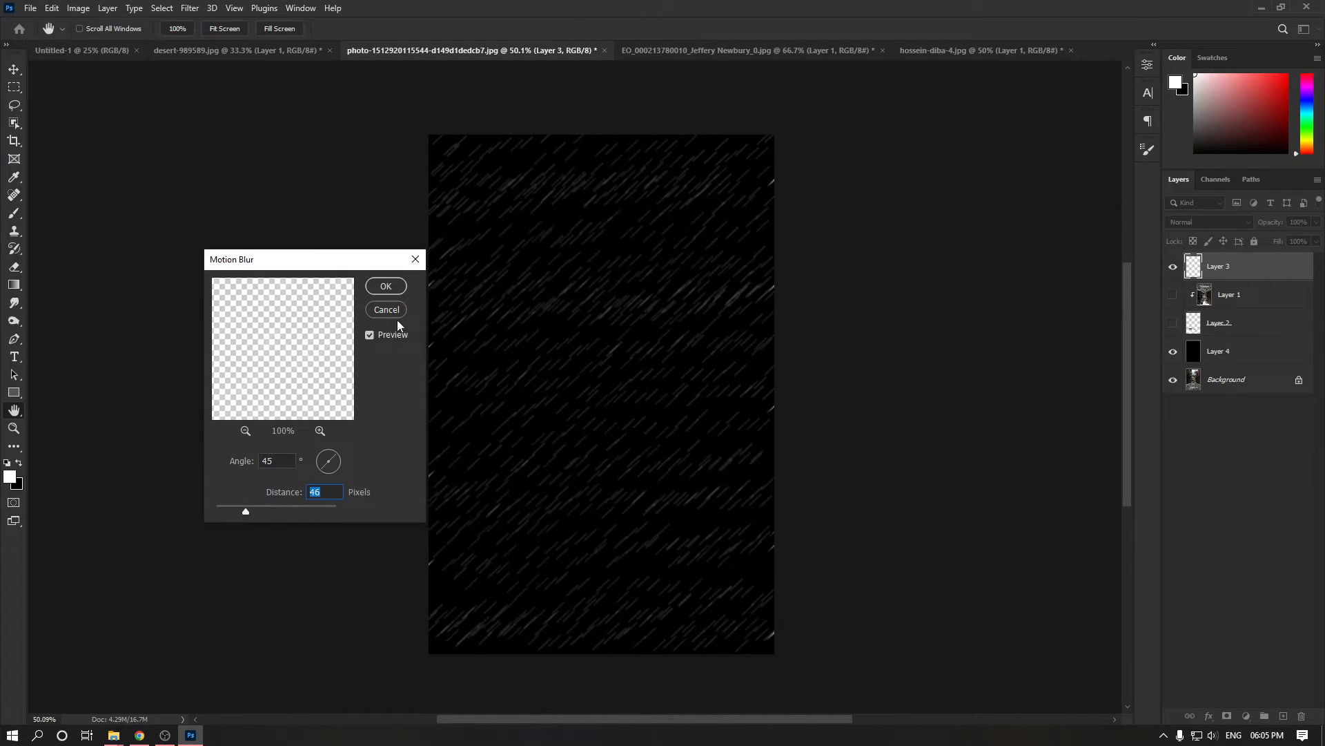
{"action": "left_click", "coordinate": [386, 286]}
Step: Hide the black Layer 4 and show Layer 1 and Layer 2 to check the rain streaks over the street photo
{"action": "left_click", "coordinate": [1173, 352]}
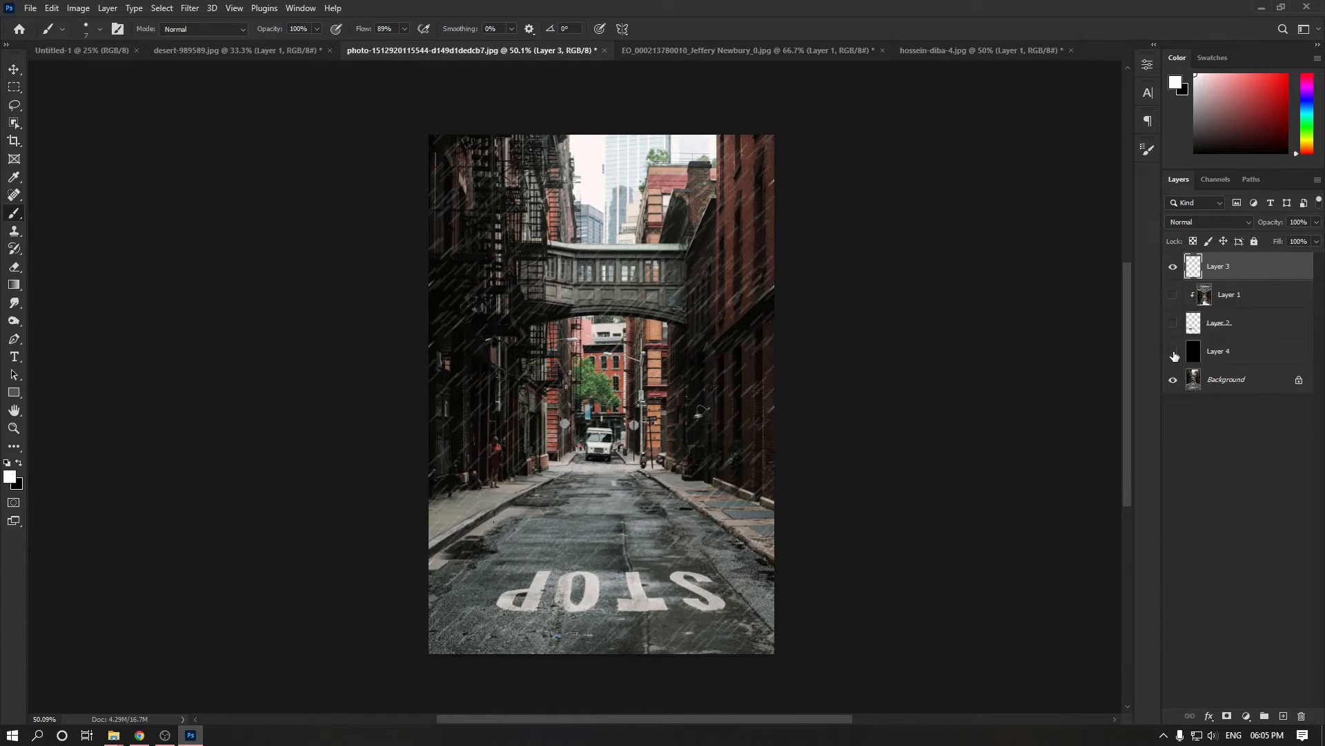
{"action": "left_click", "coordinate": [1173, 295]}
{"action": "left_click", "coordinate": [1174, 323]}
{"action": "left_click", "coordinate": [1173, 323]}
{"action": "left_click", "coordinate": [1174, 323]}
{"action": "scroll", "coordinate": [662, 435], "scroll_direction": "up", "scroll_amount": 3}
{"action": "scroll", "coordinate": [663, 435], "scroll_direction": "down", "scroll_amount": 1}
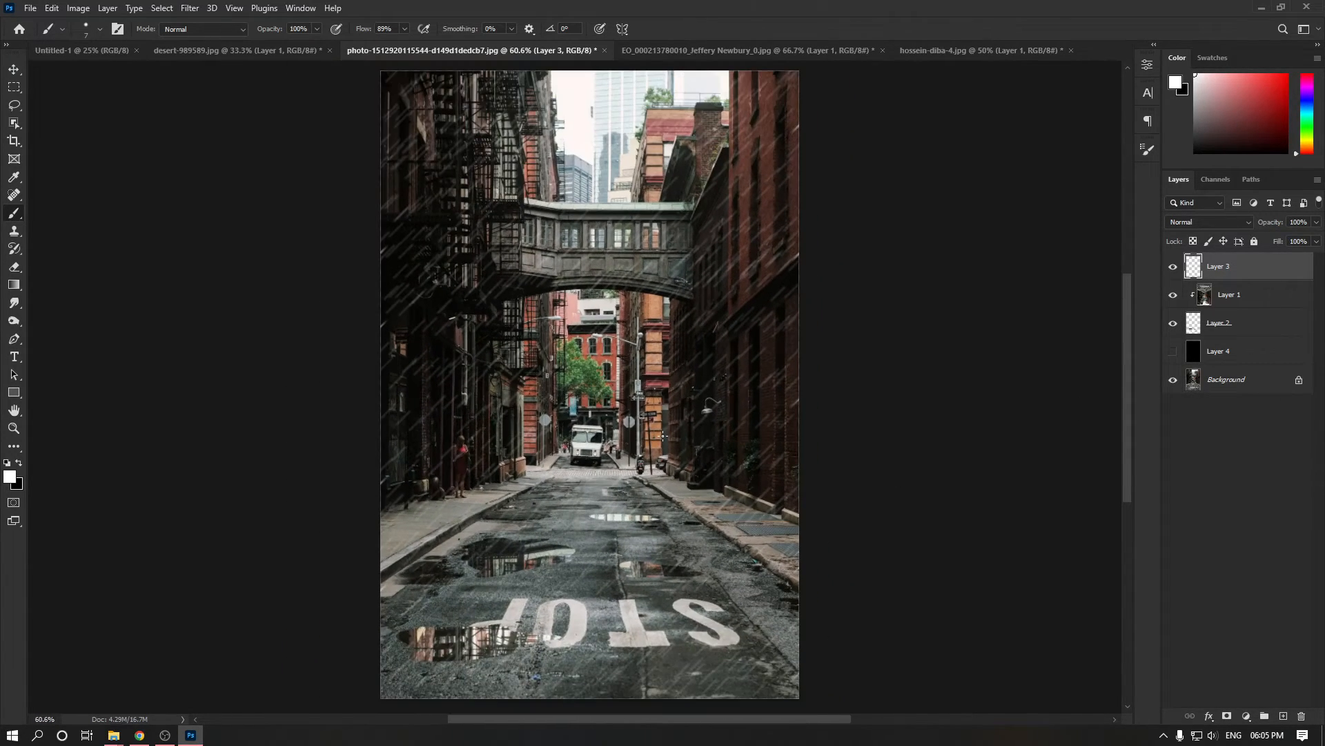
{"action": "scroll", "coordinate": [669, 425], "scroll_direction": "down", "scroll_amount": 1}
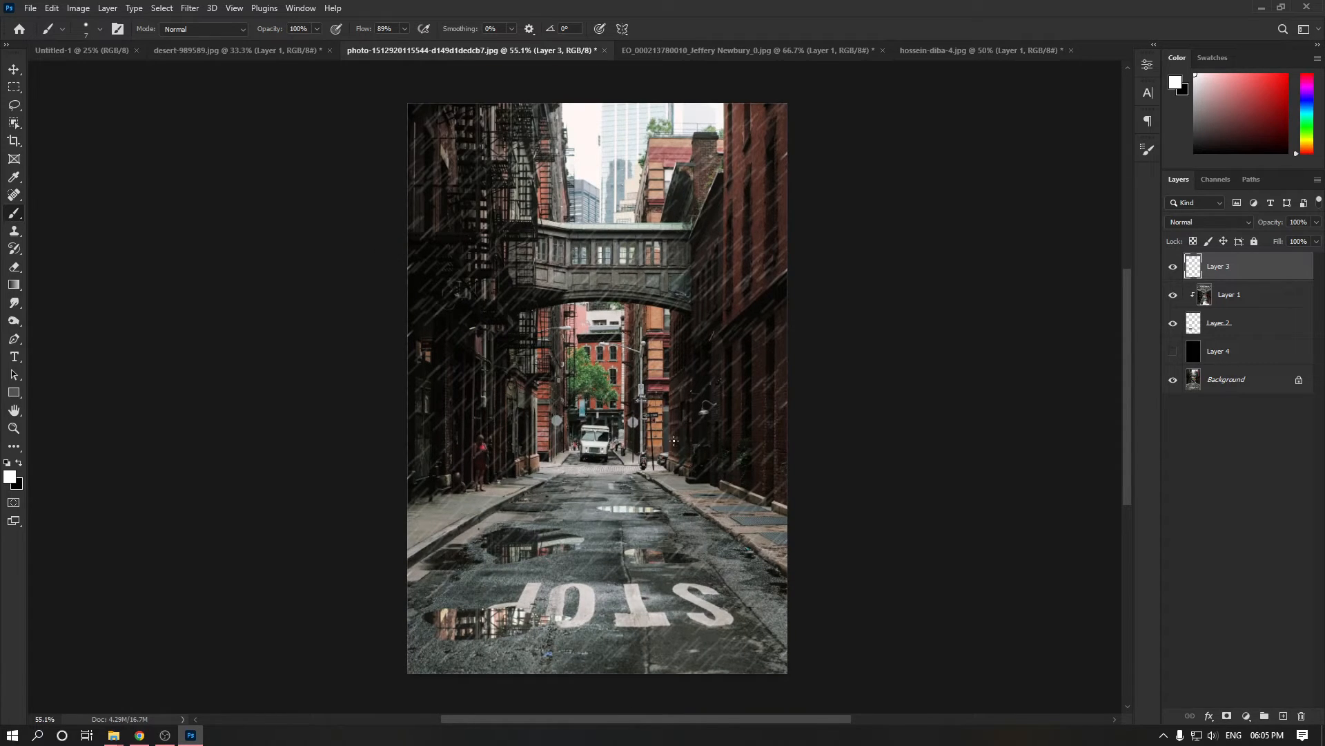
Step: Apply a second Motion Blur to the rain streaks on Layer 3 with an adjusted angle and a longer distance
{"action": "left_click", "coordinate": [186, 7]}
{"action": "mouse_move", "coordinate": [210, 186]}
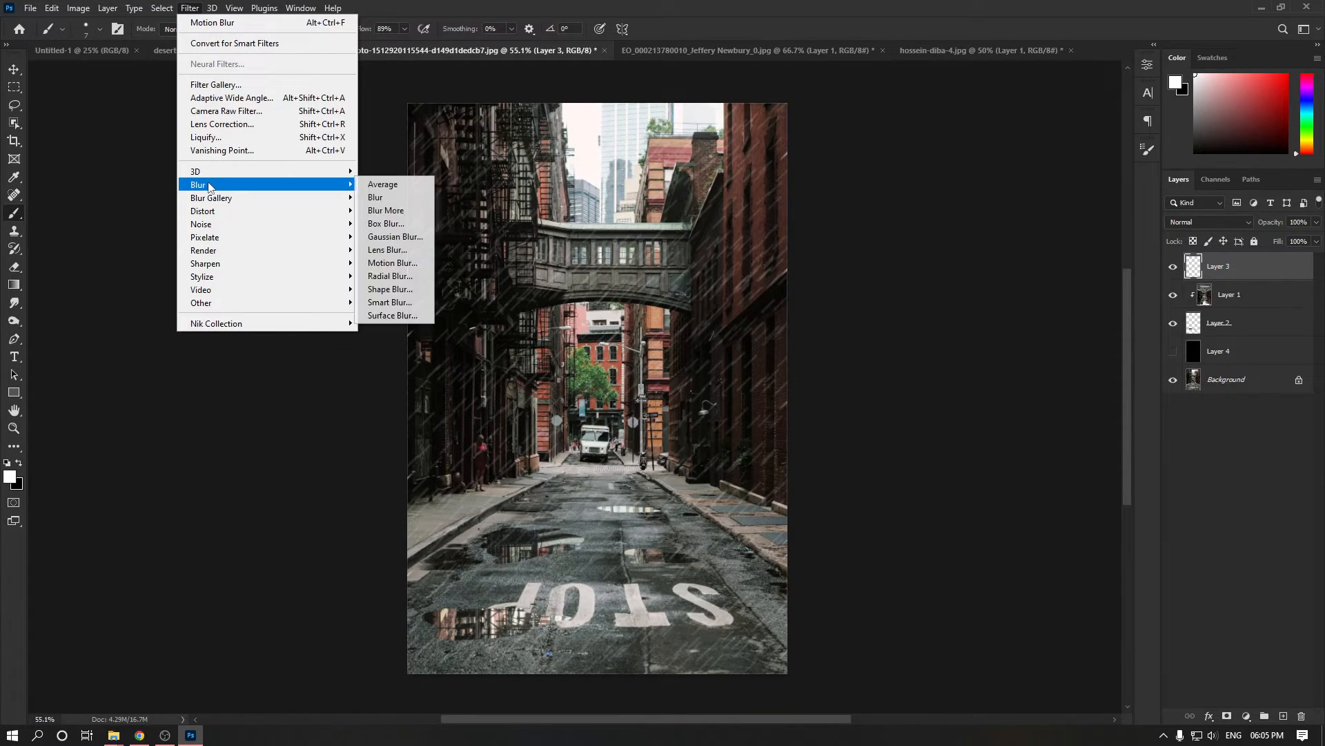
{"action": "left_click", "coordinate": [390, 264]}
{"action": "left_click", "coordinate": [332, 453]}
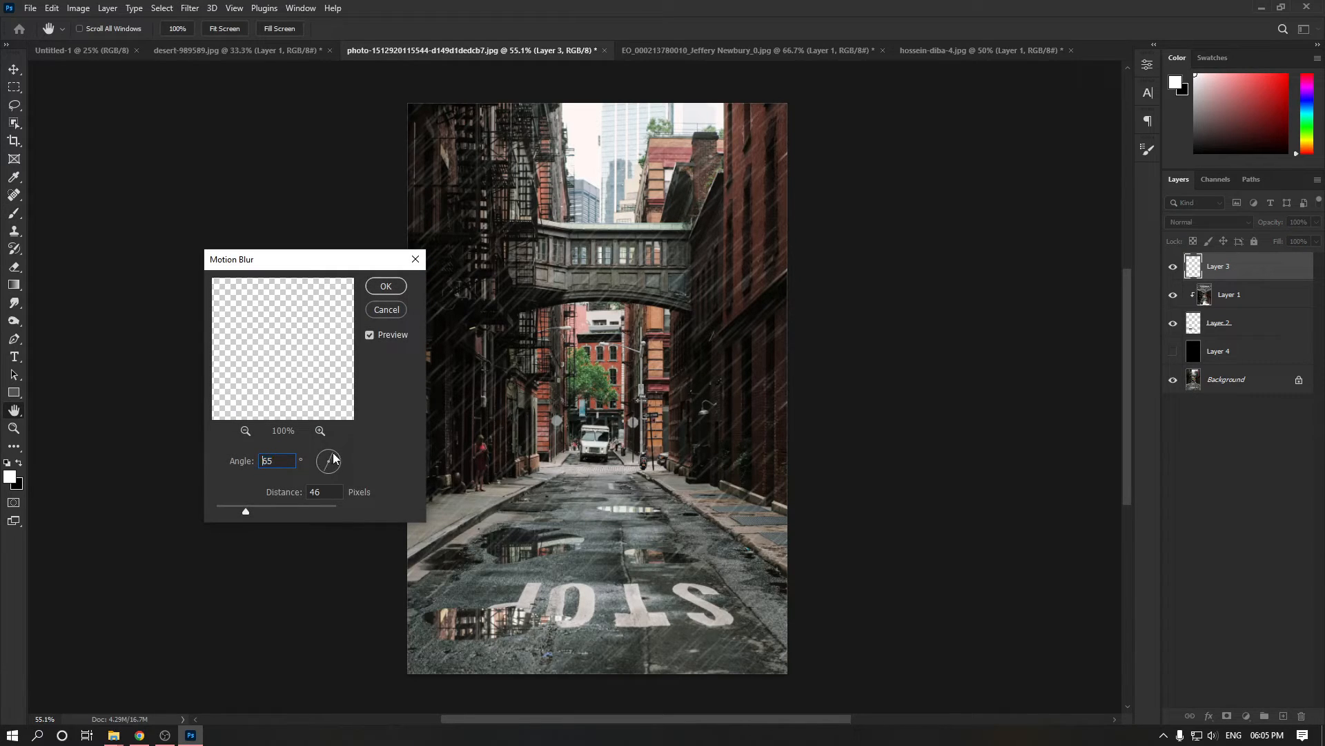
{"action": "left_click", "coordinate": [335, 454]}
{"action": "left_click", "coordinate": [262, 509]}
{"action": "left_click_drag", "start_coordinate": [259, 511], "coordinate": [254, 511]}
{"action": "left_click", "coordinate": [386, 285]}
{"action": "key", "text": "b"}
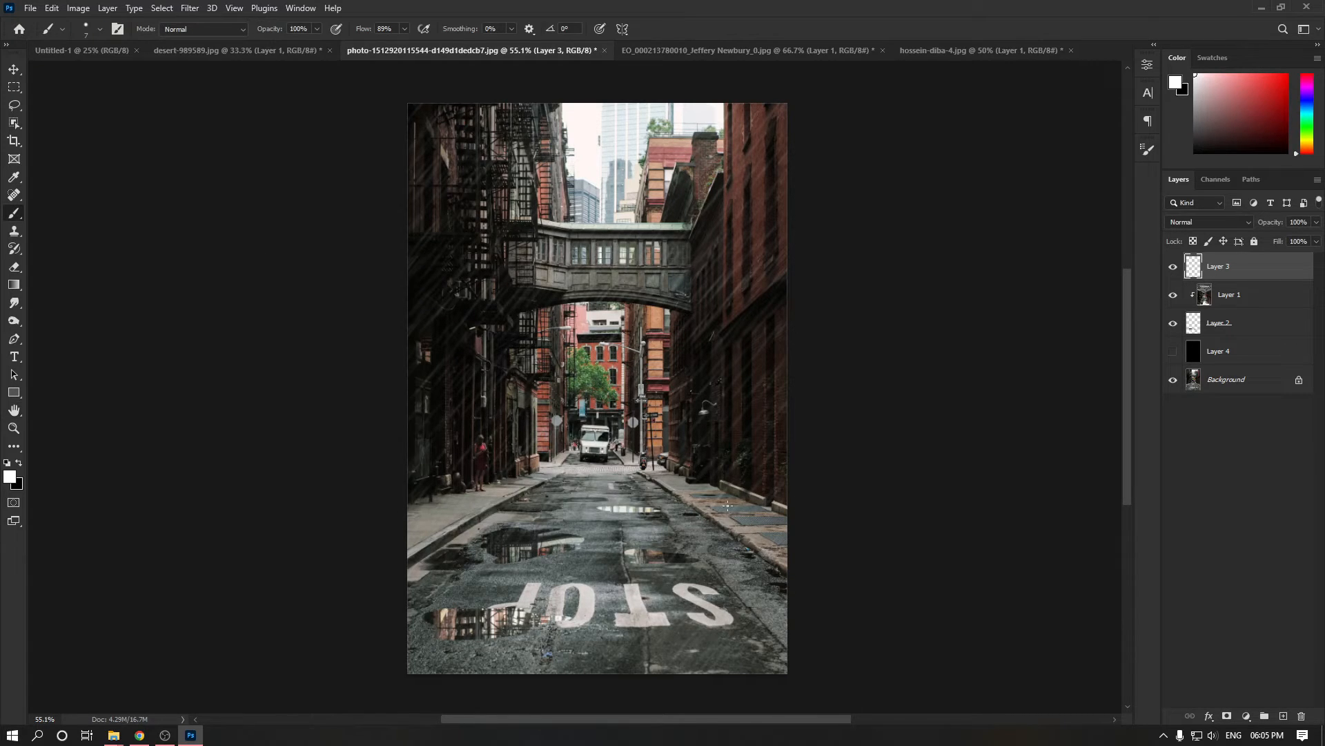
Step: Hide Layer 1 and Layer 2, show the black Layer 4 beneath the rain streaks, and select Layer 4
{"action": "scroll", "coordinate": [759, 504], "scroll_direction": "up", "scroll_amount": 3}
{"action": "scroll", "coordinate": [765, 482], "scroll_direction": "down", "scroll_amount": 4}
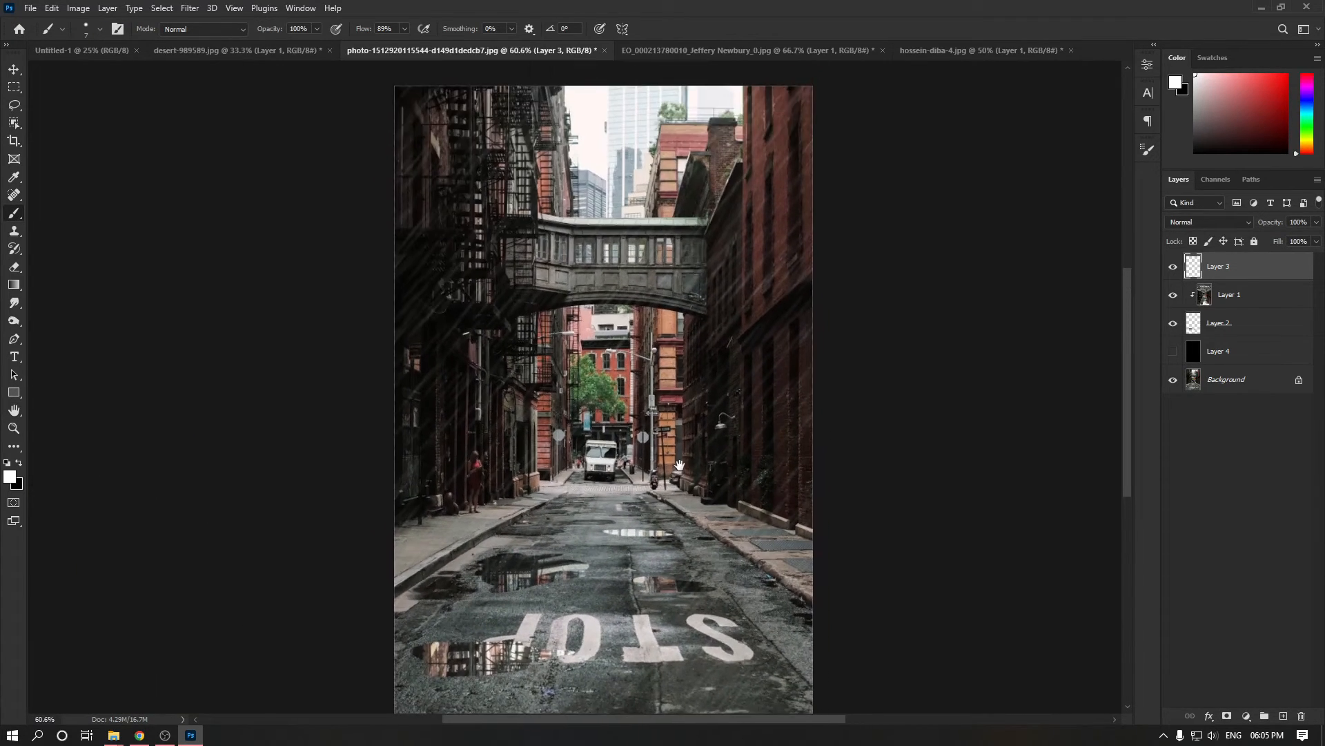
{"action": "left_click", "coordinate": [1173, 351]}
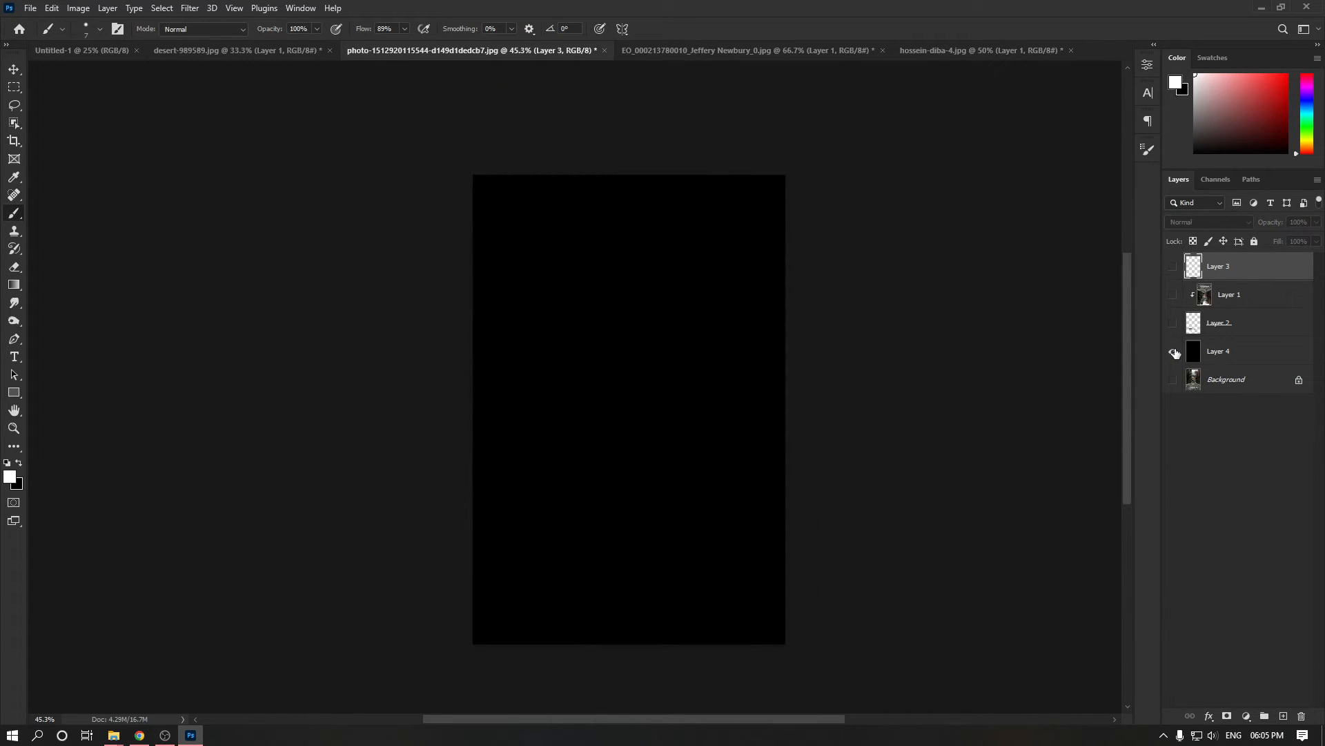
{"action": "left_click", "coordinate": [1173, 351]}
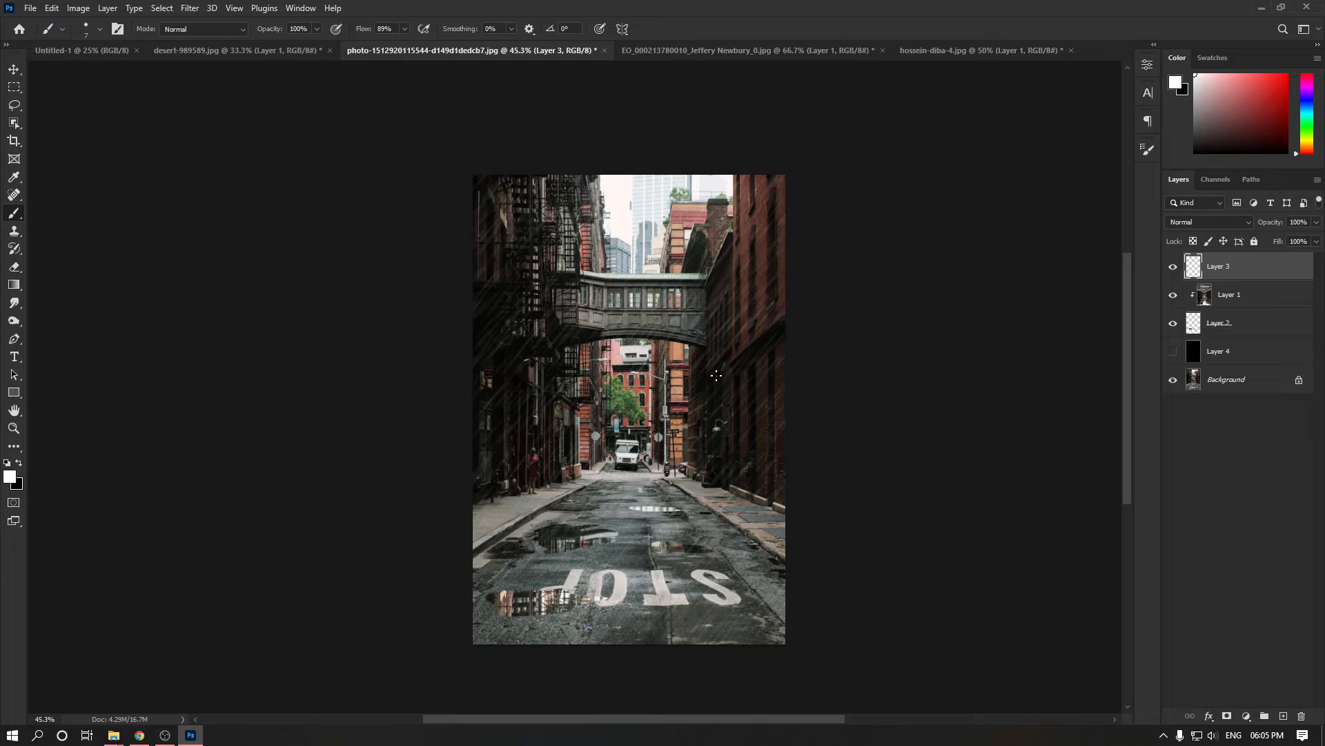
{"action": "left_click", "coordinate": [1173, 294]}
{"action": "left_click", "coordinate": [1173, 322]}
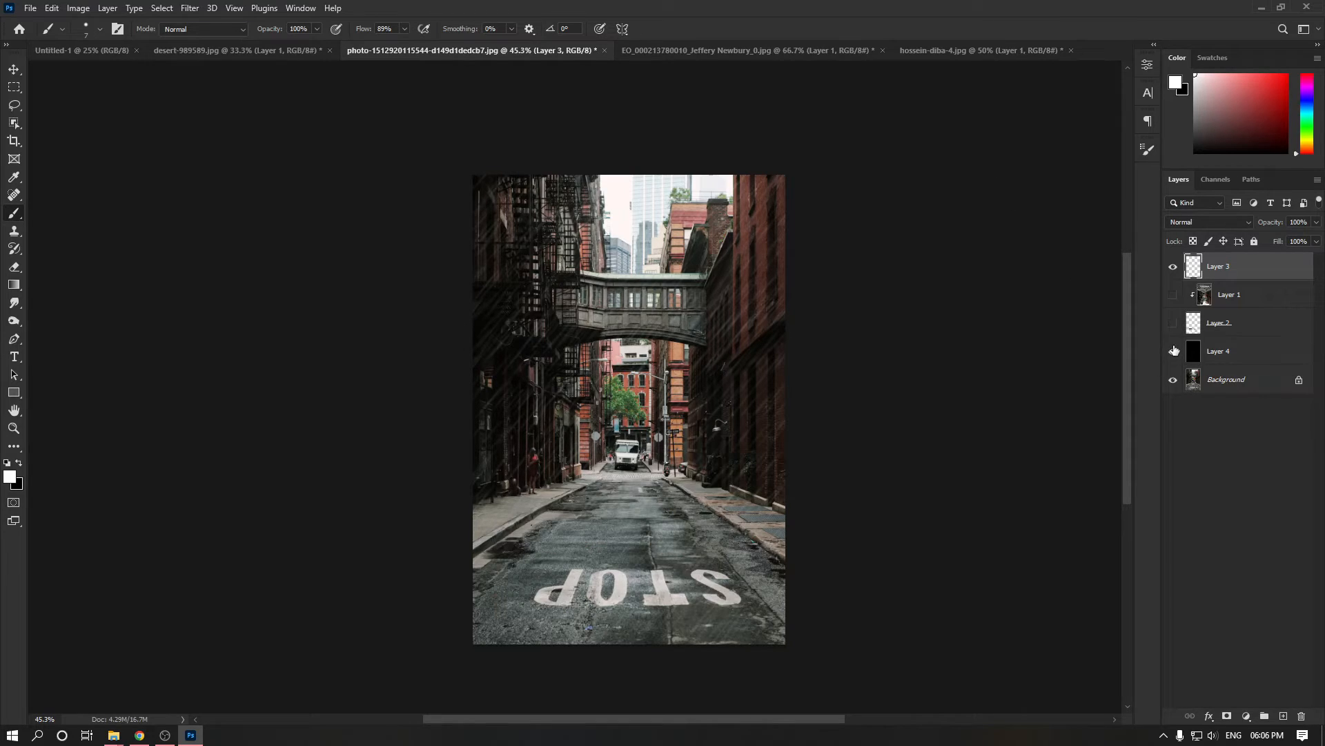
{"action": "left_click", "coordinate": [1173, 350]}
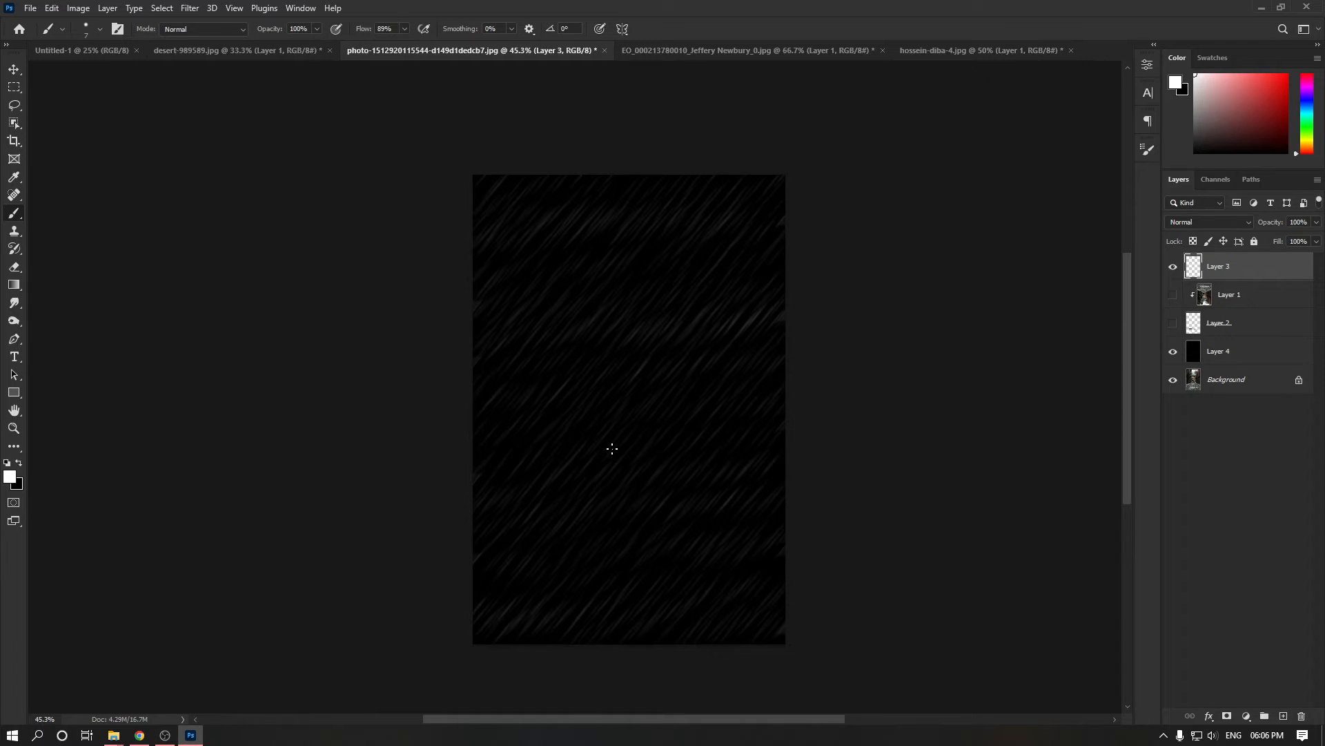
{"action": "left_click", "coordinate": [1242, 220]}
{"action": "left_click", "coordinate": [1212, 215]}
{"action": "left_click", "coordinate": [1228, 279], "text": "ctrl"}
{"action": "left_click", "coordinate": [1208, 354]}
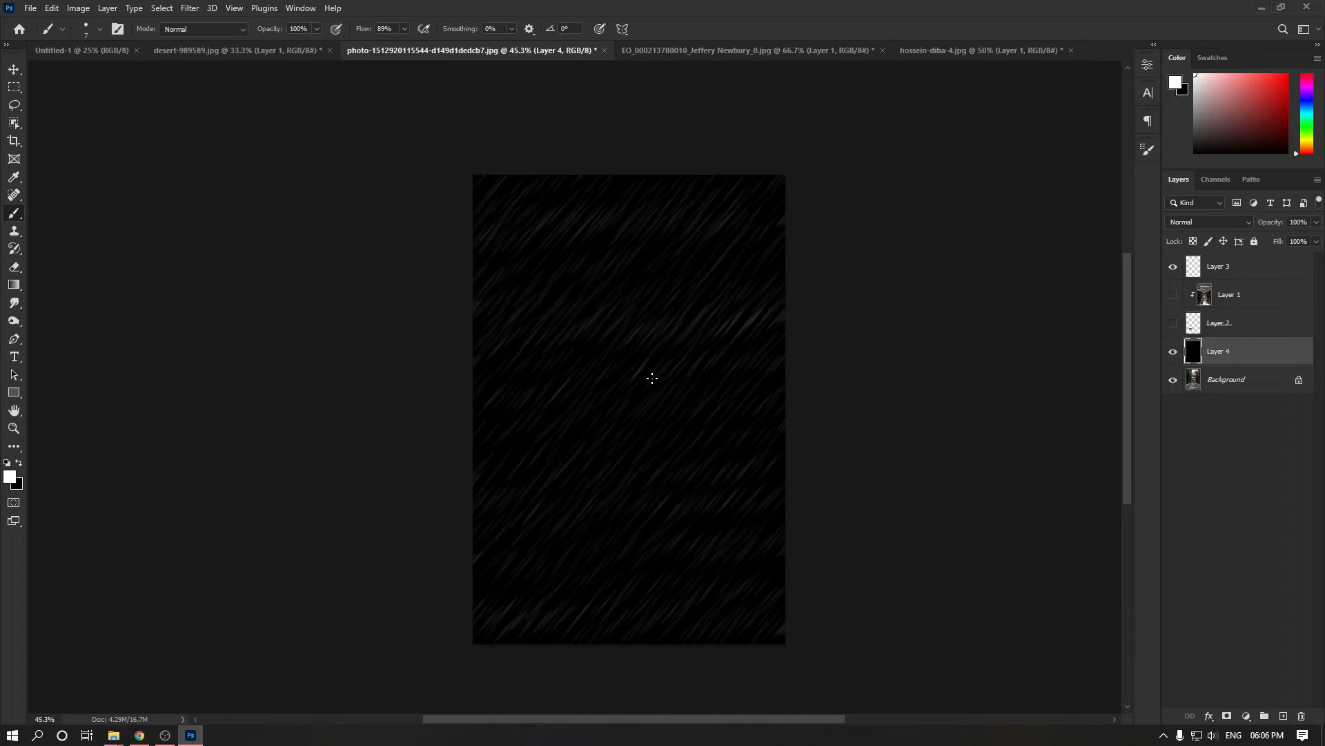
Step: View the Export As settings for the rain image in PNG format, and close them without exporting
{"action": "left_click", "coordinate": [30, 8]}
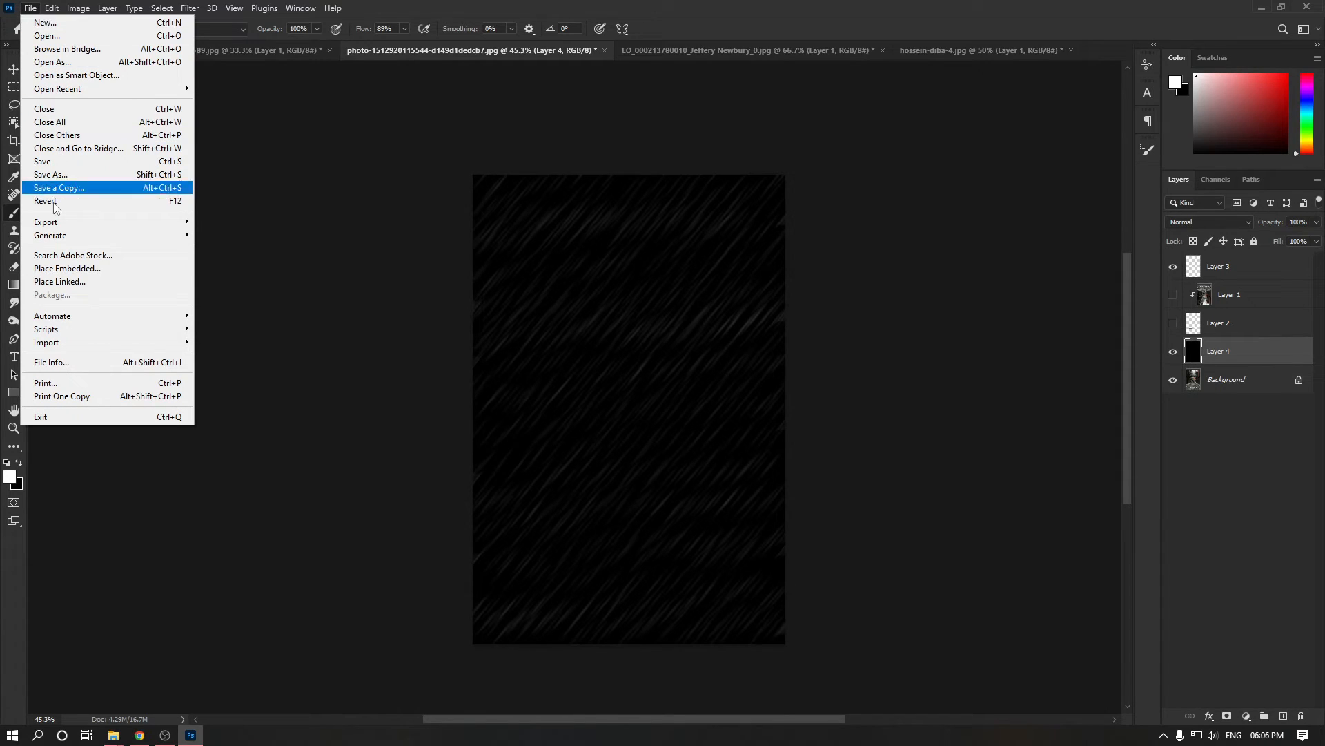
{"action": "mouse_move", "coordinate": [52, 228]}
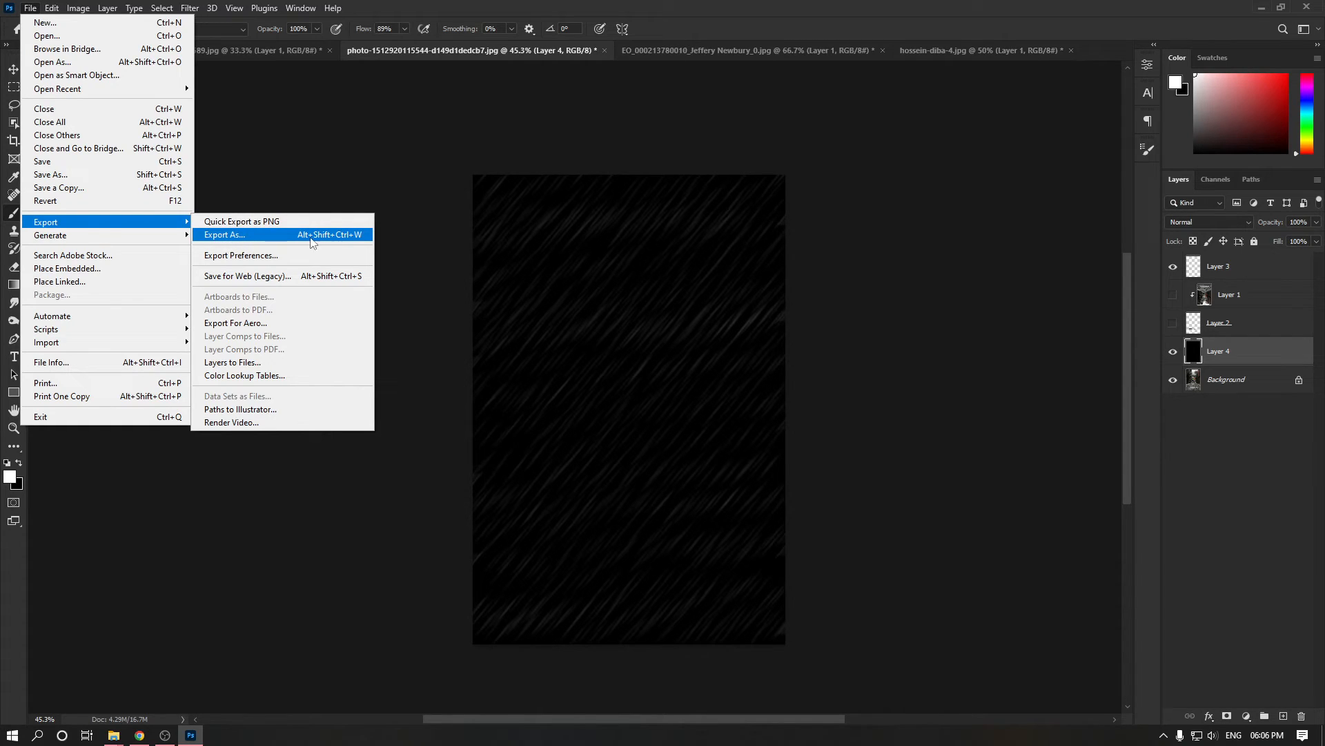
{"action": "left_click", "coordinate": [251, 236]}
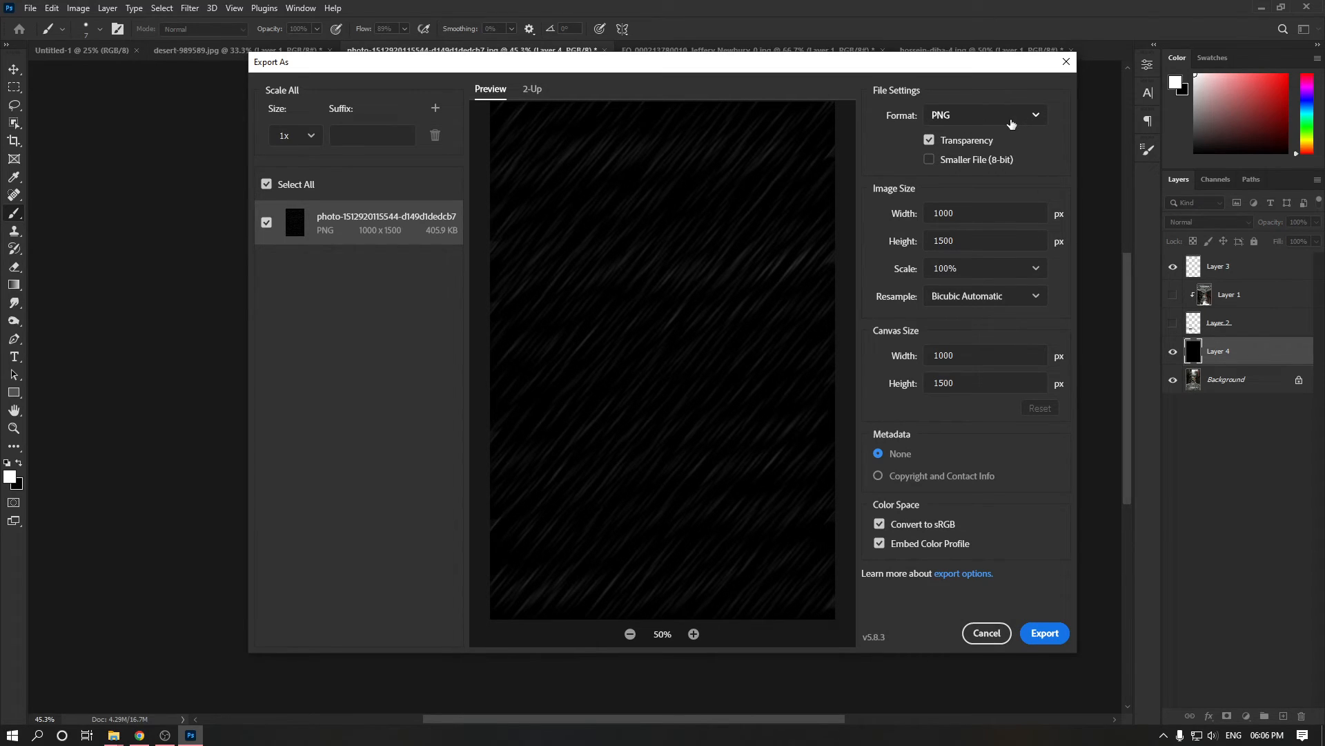
{"action": "left_click", "coordinate": [986, 633]}
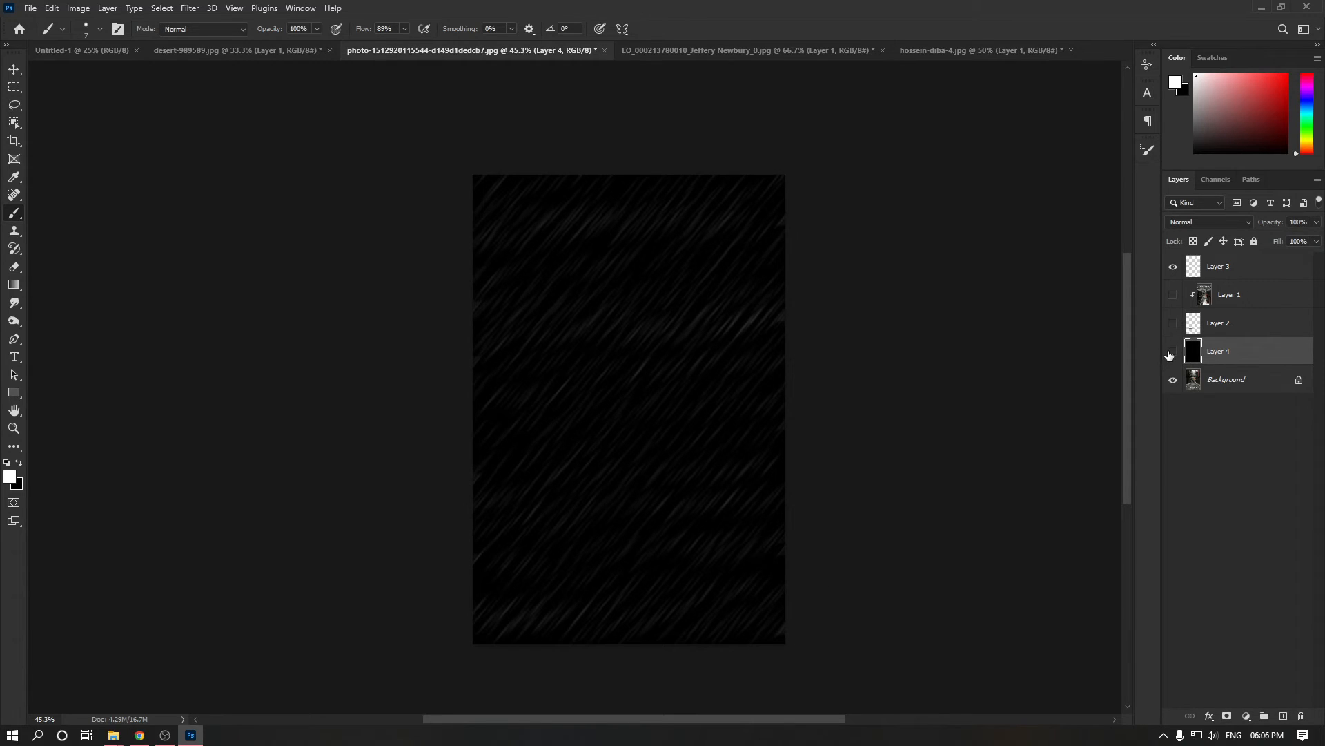
Step: Try to load Layer 3's rain streaks as a selection with Layer 4 and the Background temporarily hidden
{"action": "left_click", "coordinate": [1172, 351]}
{"action": "left_click", "coordinate": [1173, 380]}
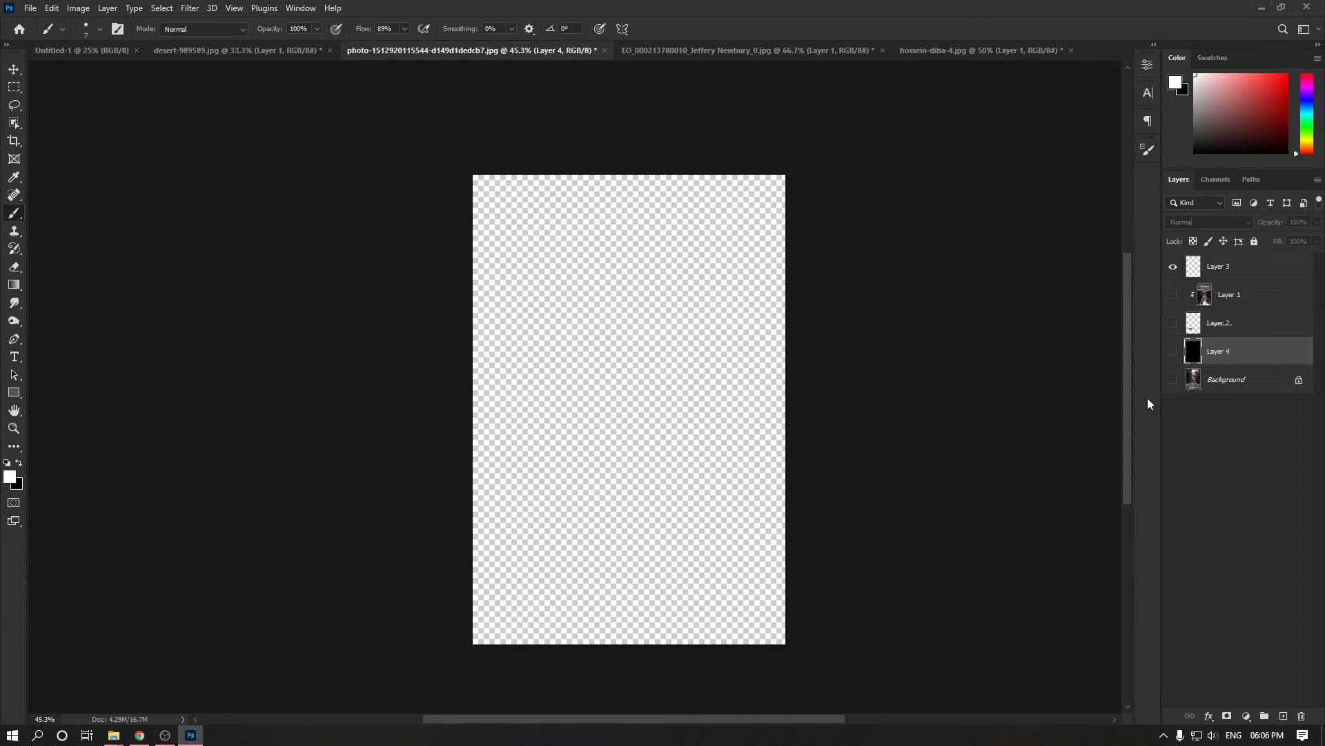
{"action": "left_click", "coordinate": [1194, 271], "text": "ctrl"}
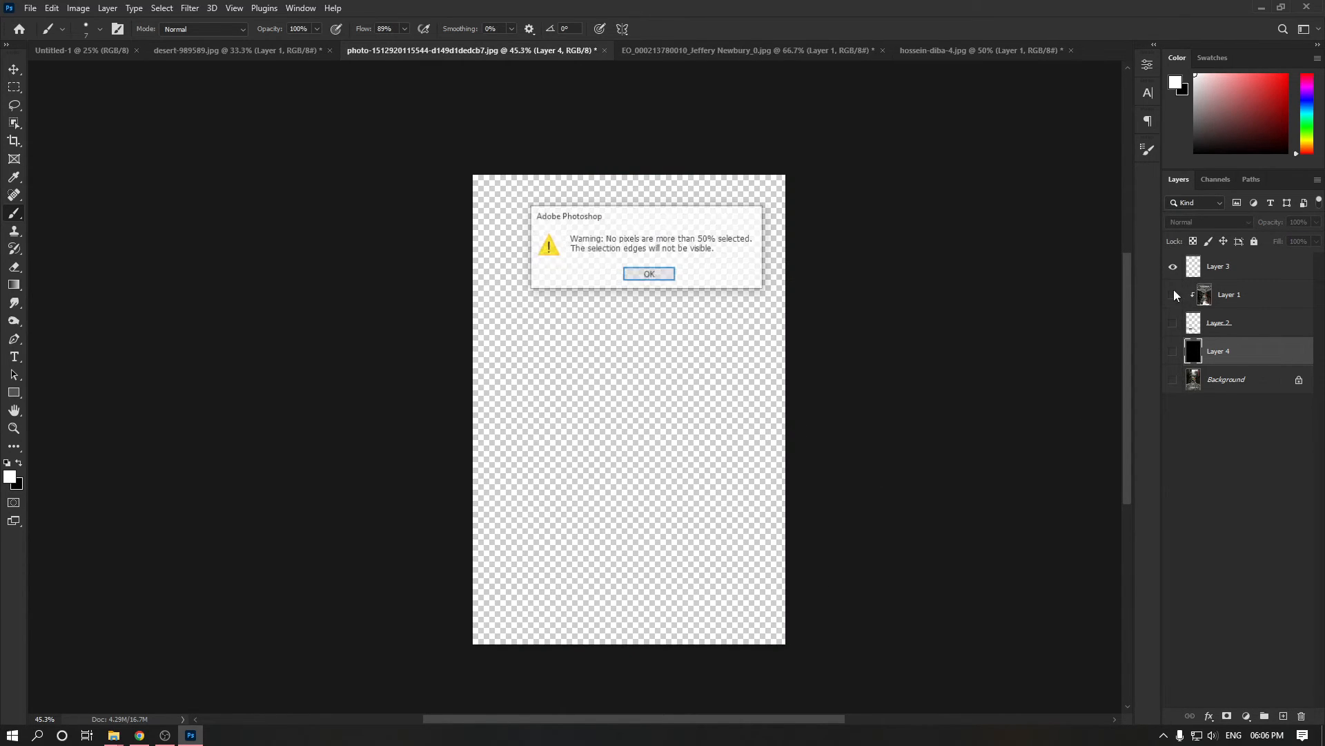
{"action": "left_click", "coordinate": [649, 274]}
{"action": "left_click", "coordinate": [1173, 351]}
{"action": "left_click", "coordinate": [1173, 380]}
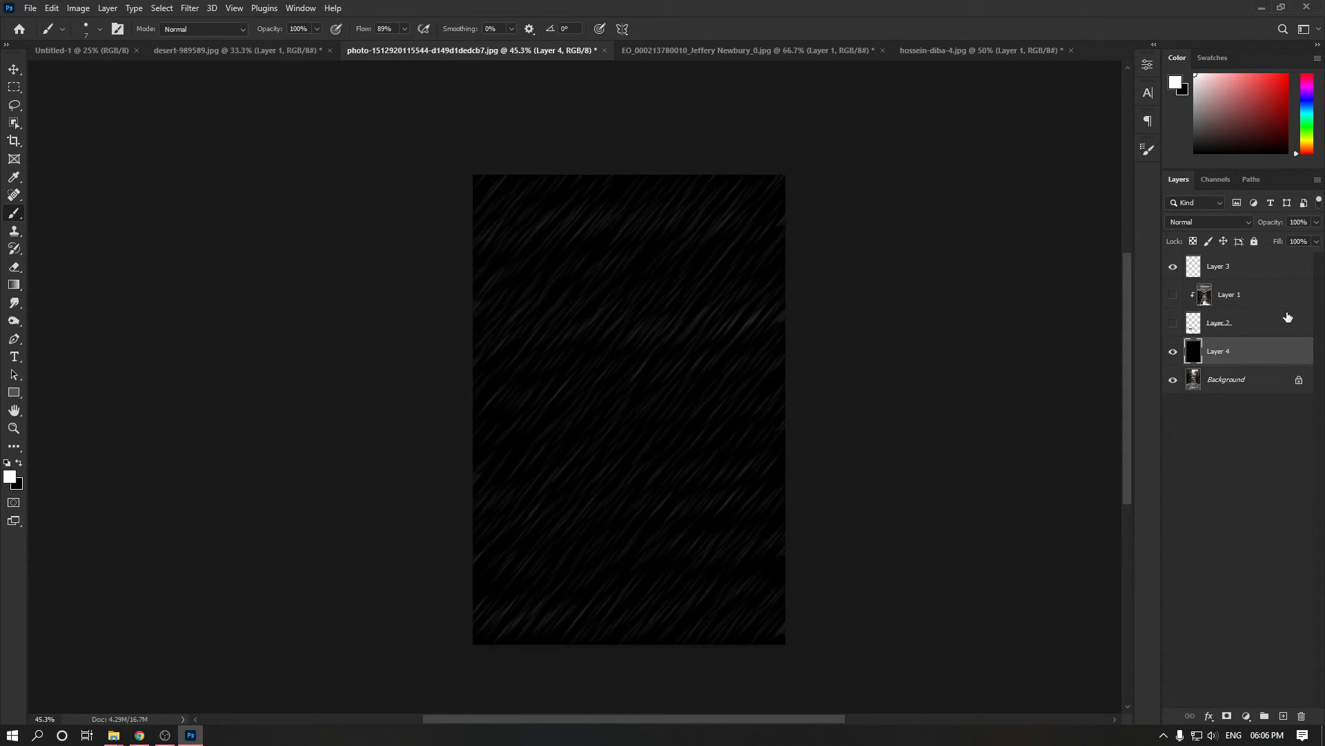
Step: Stamp the visible rain streaks and black backdrop into a new merged layer above Layer 3, keeping Layer 1 and Layer 2 hidden
{"action": "left_click", "coordinate": [1246, 275]}
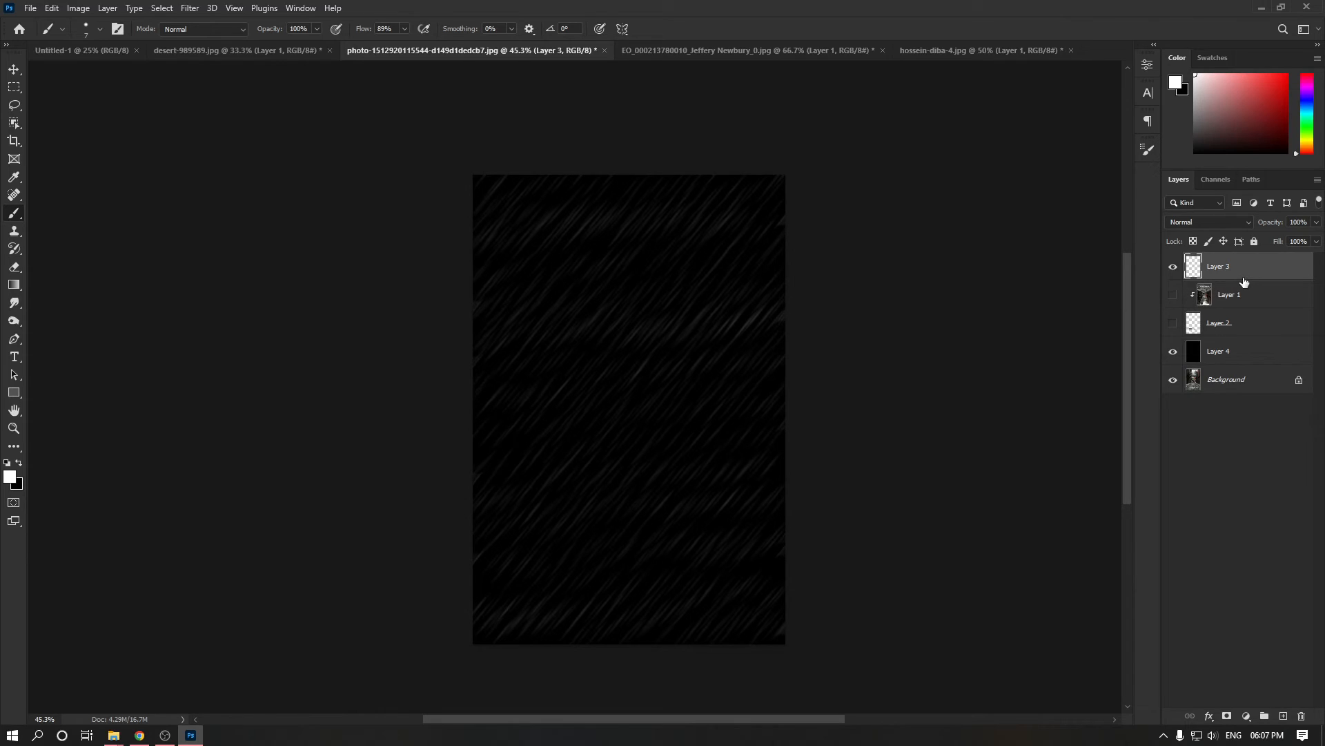
{"action": "left_click", "coordinate": [1173, 322]}
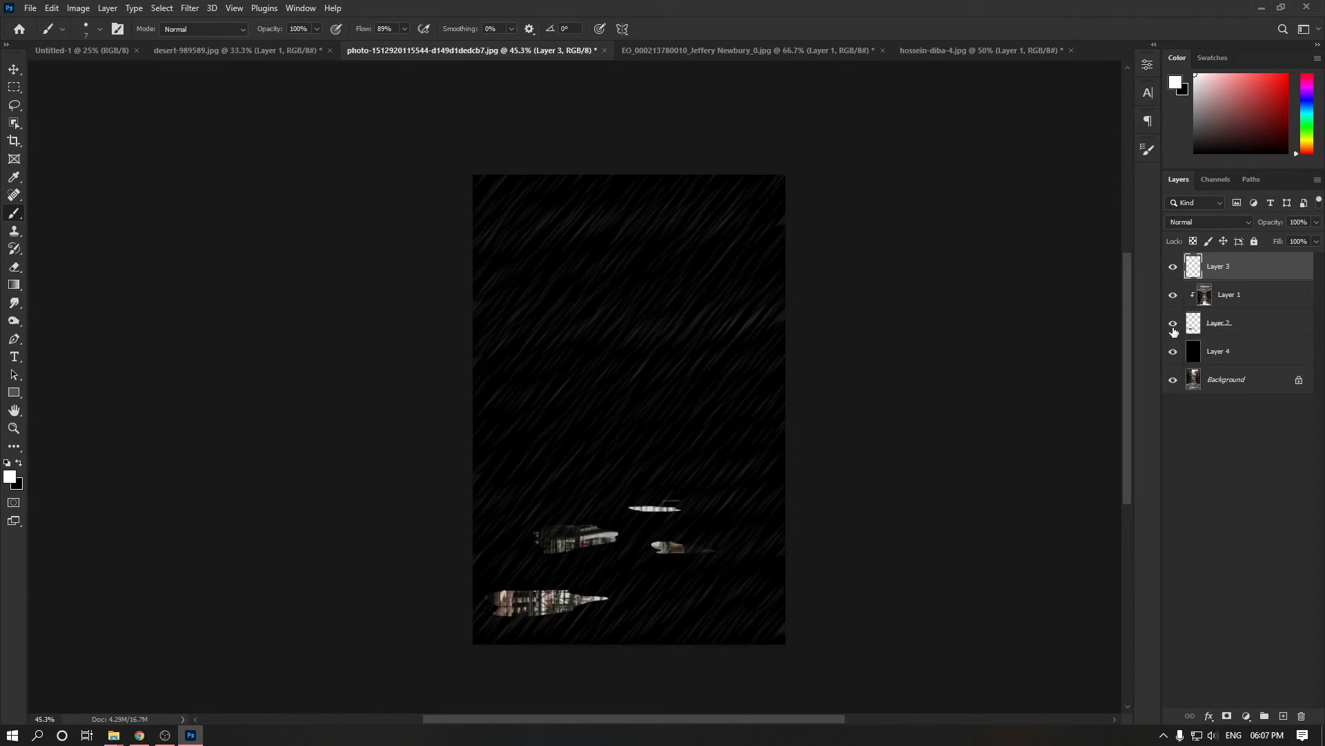
{"action": "left_click", "coordinate": [1173, 322]}
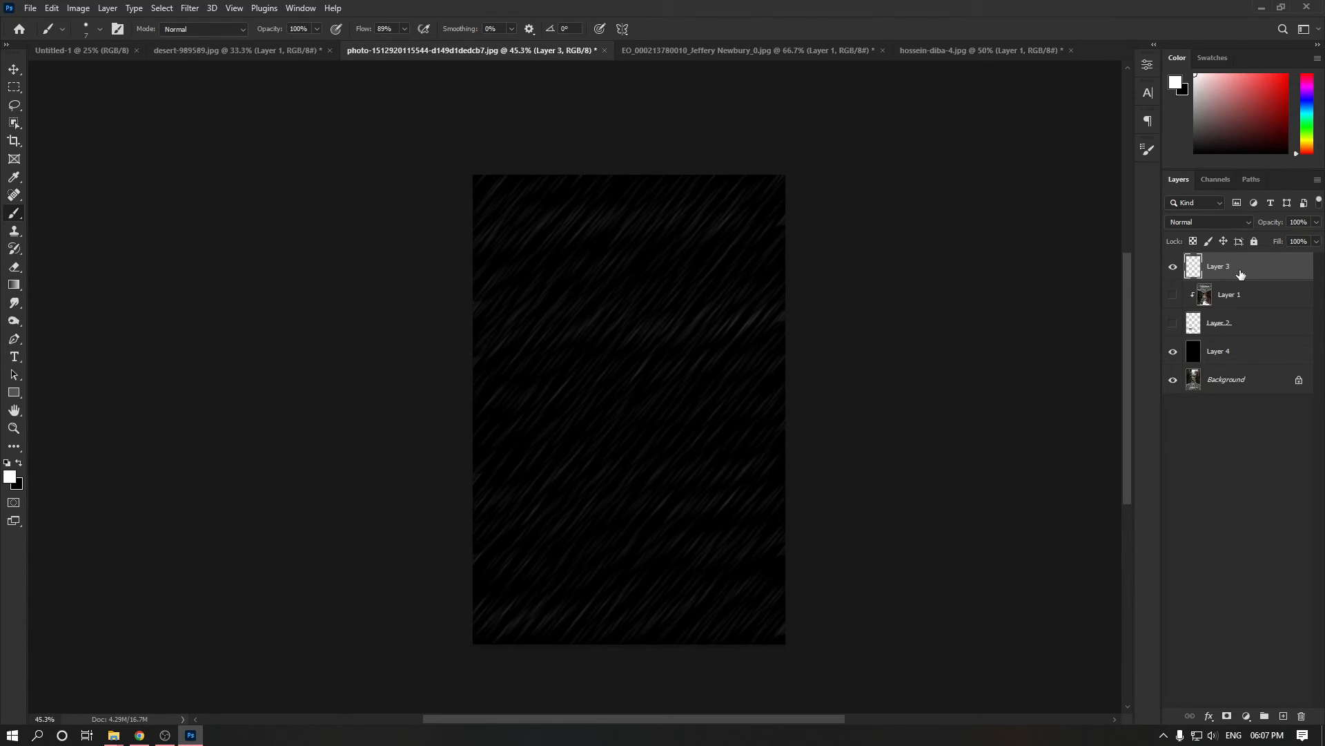
{"action": "key", "text": "ctrl+alt+shift+e"}
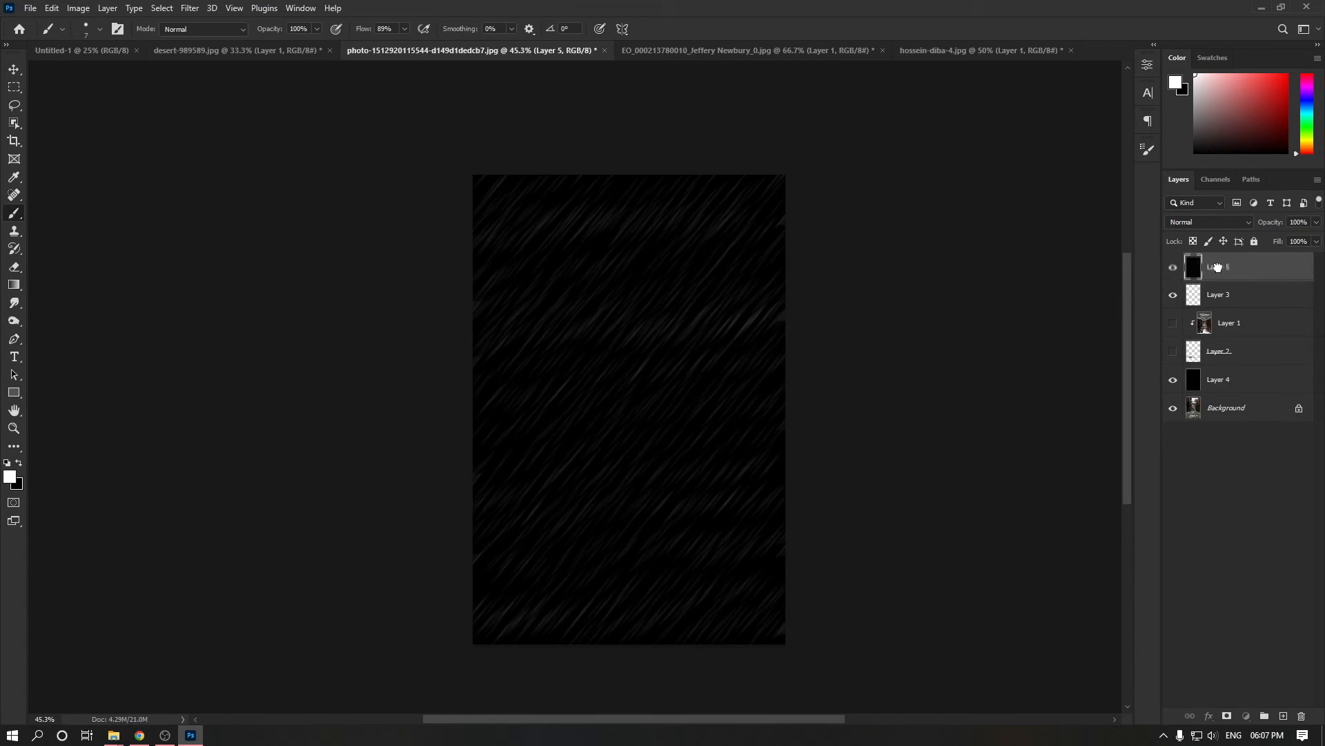
Step: Copy the merged rain layer from the street photo into the desert-989589.jpg document
{"action": "left_click_drag", "start_coordinate": [1217, 267], "coordinate": [487, 347]}
{"action": "scroll", "coordinate": [509, 366], "scroll_direction": "up", "scroll_amount": 5}
{"action": "scroll", "coordinate": [511, 369], "scroll_direction": "down", "scroll_amount": 4}
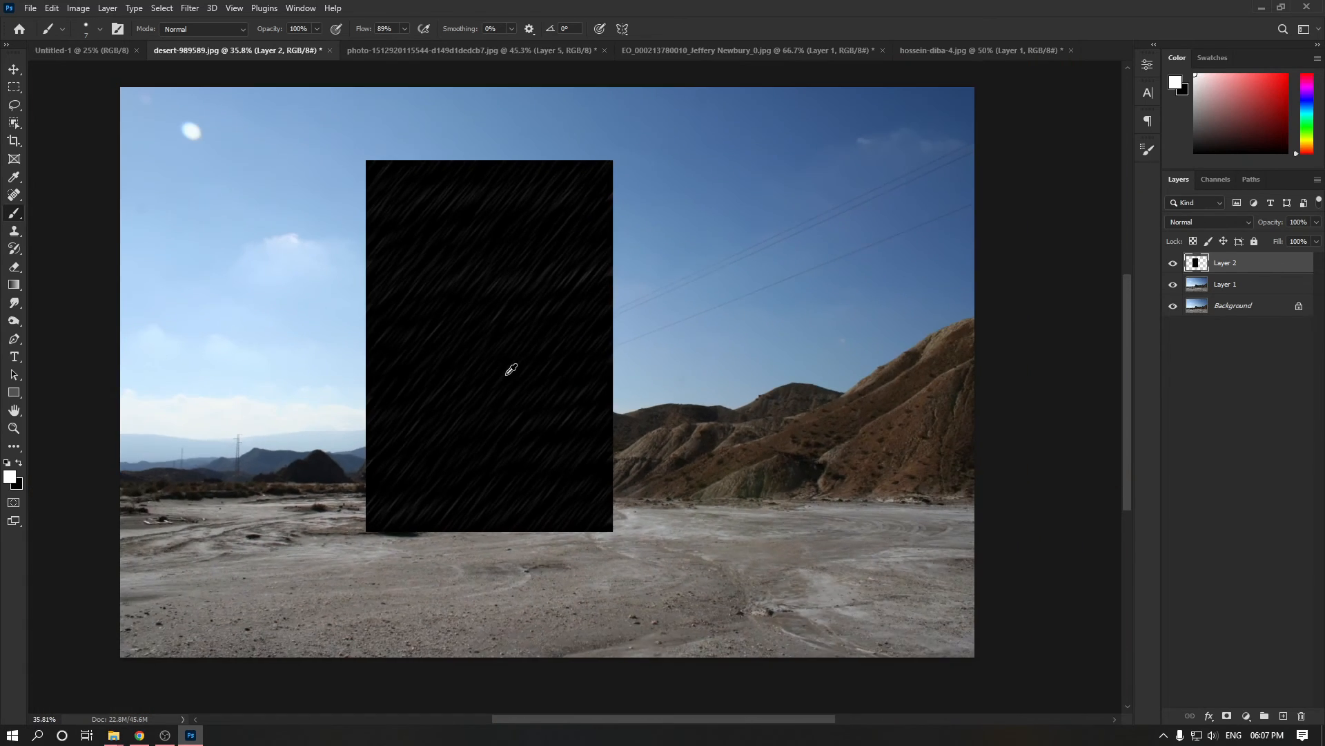
Step: Rotate the rain layer by 90° and enlarge it with Free Transform until it covers the whole desert photo
{"action": "scroll", "coordinate": [511, 369], "scroll_direction": "down", "scroll_amount": 1}
{"action": "key", "text": "ctrl+t"}
{"action": "left_click_drag", "start_coordinate": [729, 287], "coordinate": [548, 537]}
{"action": "left_click_drag", "start_coordinate": [661, 347], "coordinate": [881, 334], "text": "alt"}
{"action": "left_click_drag", "start_coordinate": [799, 358], "coordinate": [854, 377]}
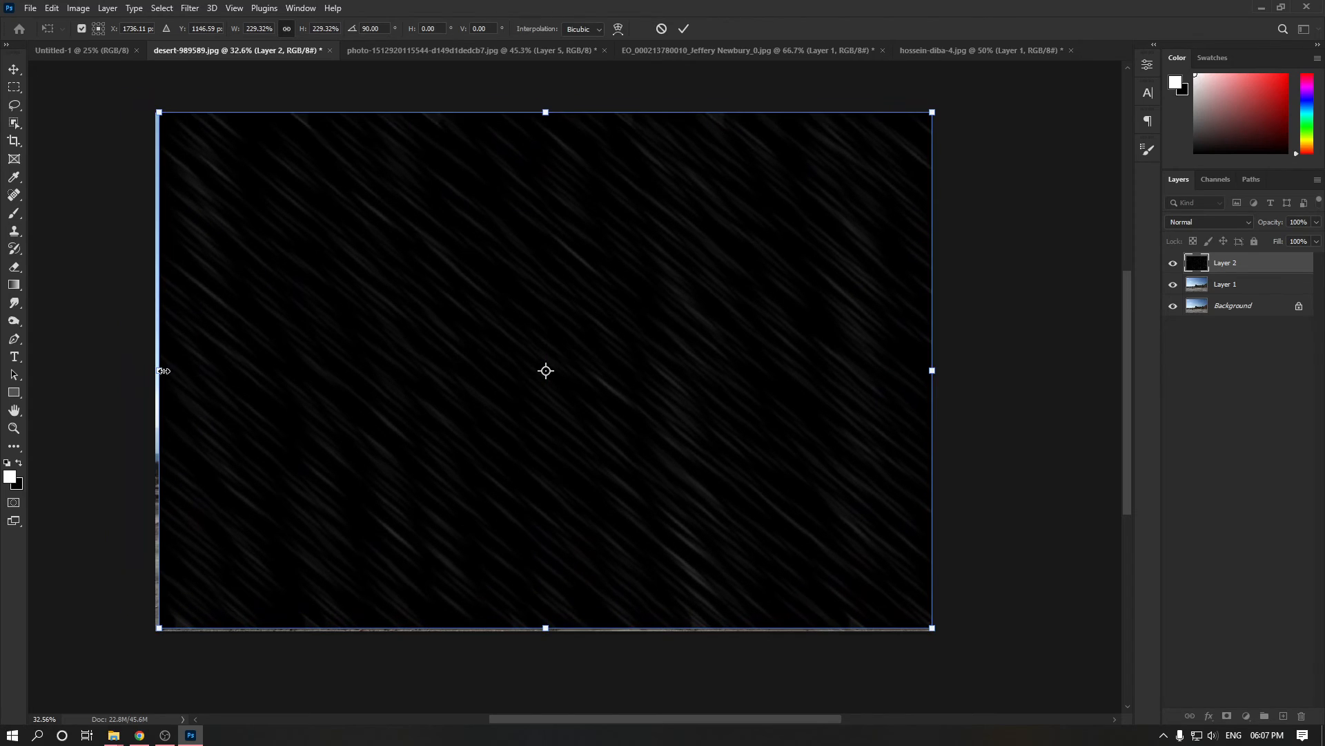
{"action": "left_click", "coordinate": [683, 29]}
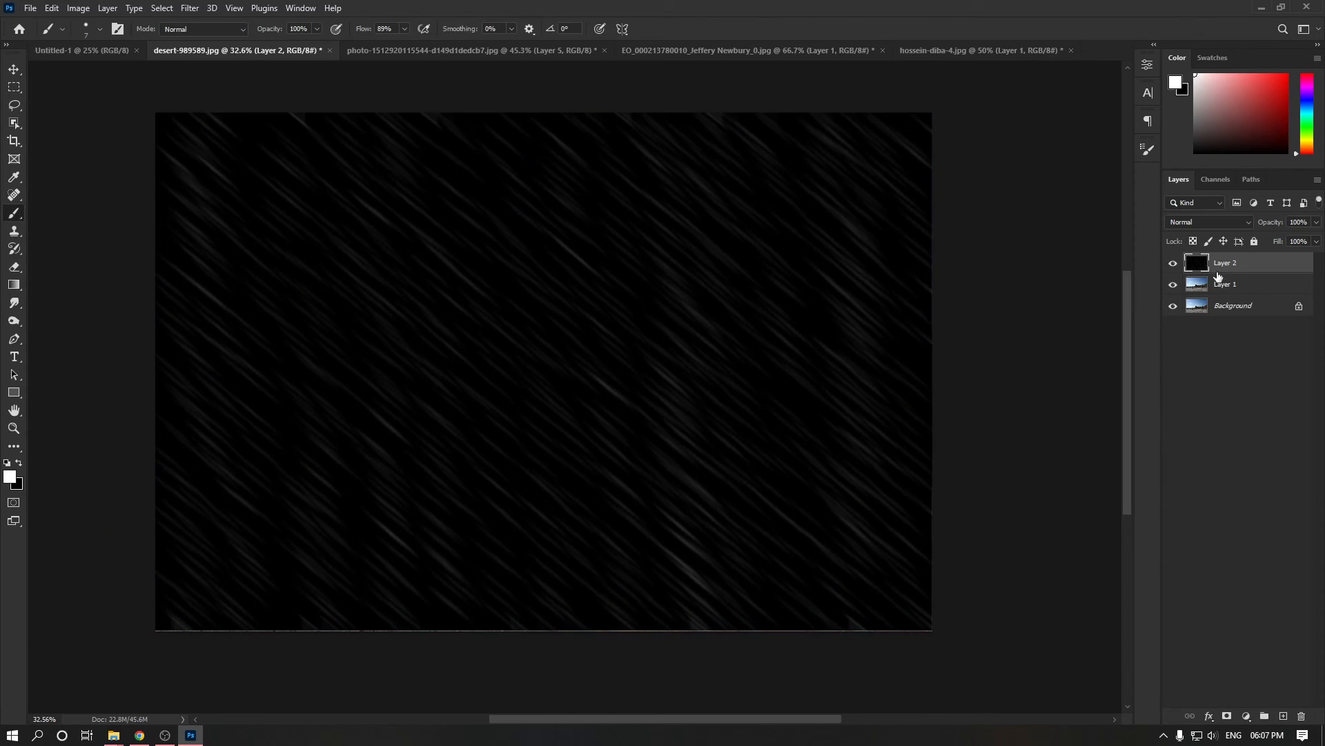
Step: Set the rain layer's blend mode to Screen and check the rain over the desert photo
{"action": "left_click", "coordinate": [1207, 222]}
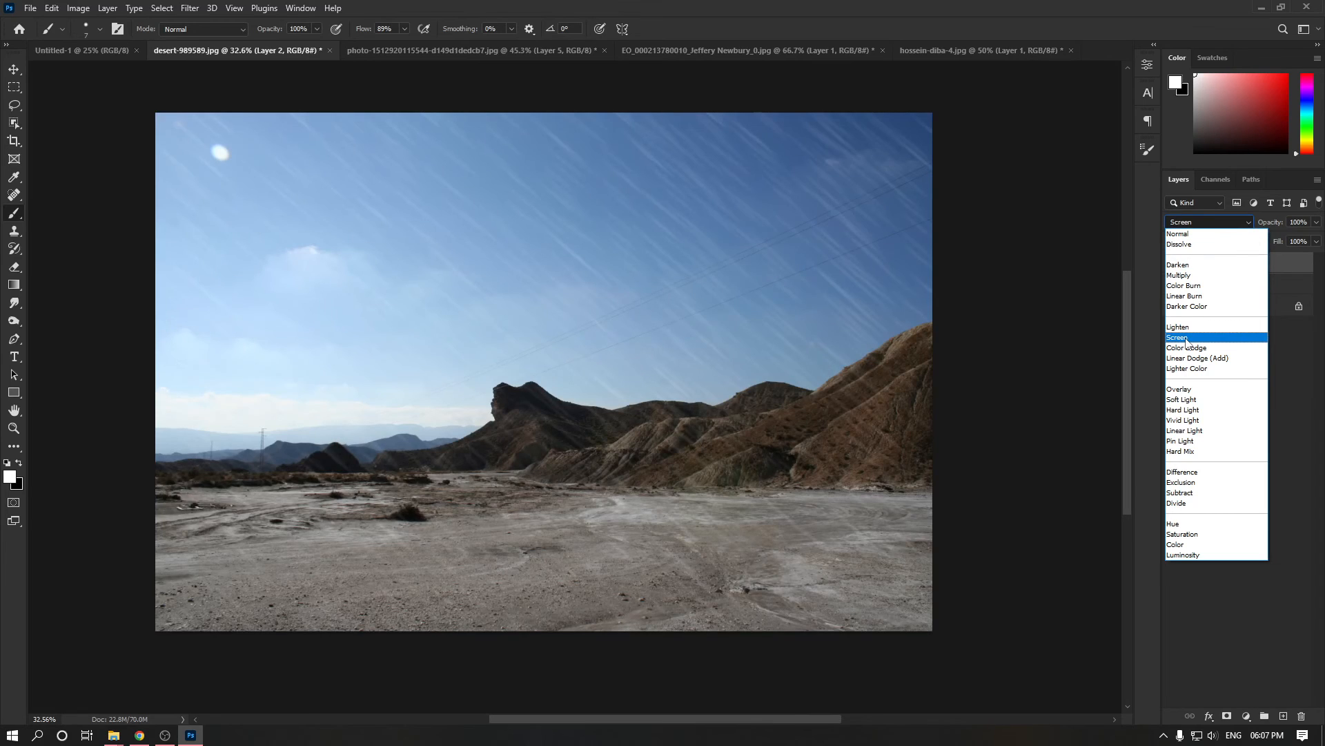
{"action": "left_click", "coordinate": [1186, 339]}
{"action": "left_click_drag", "start_coordinate": [776, 304], "coordinate": [805, 329]}
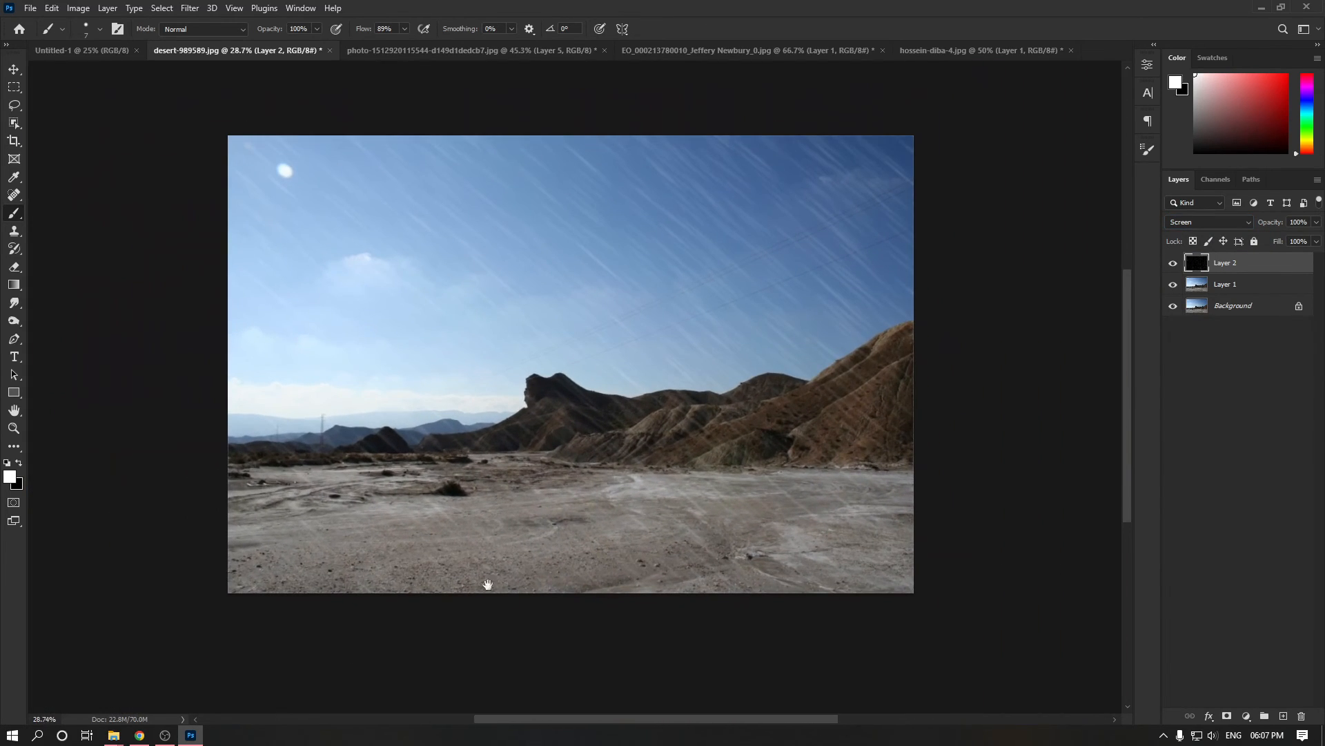
{"action": "mouse_move", "coordinate": [487, 586]}
{"action": "left_mouse_down"}
{"action": "mouse_move", "coordinate": [688, 422]}
{"action": "mouse_move", "coordinate": [695, 445]}
{"action": "left_mouse_up"}
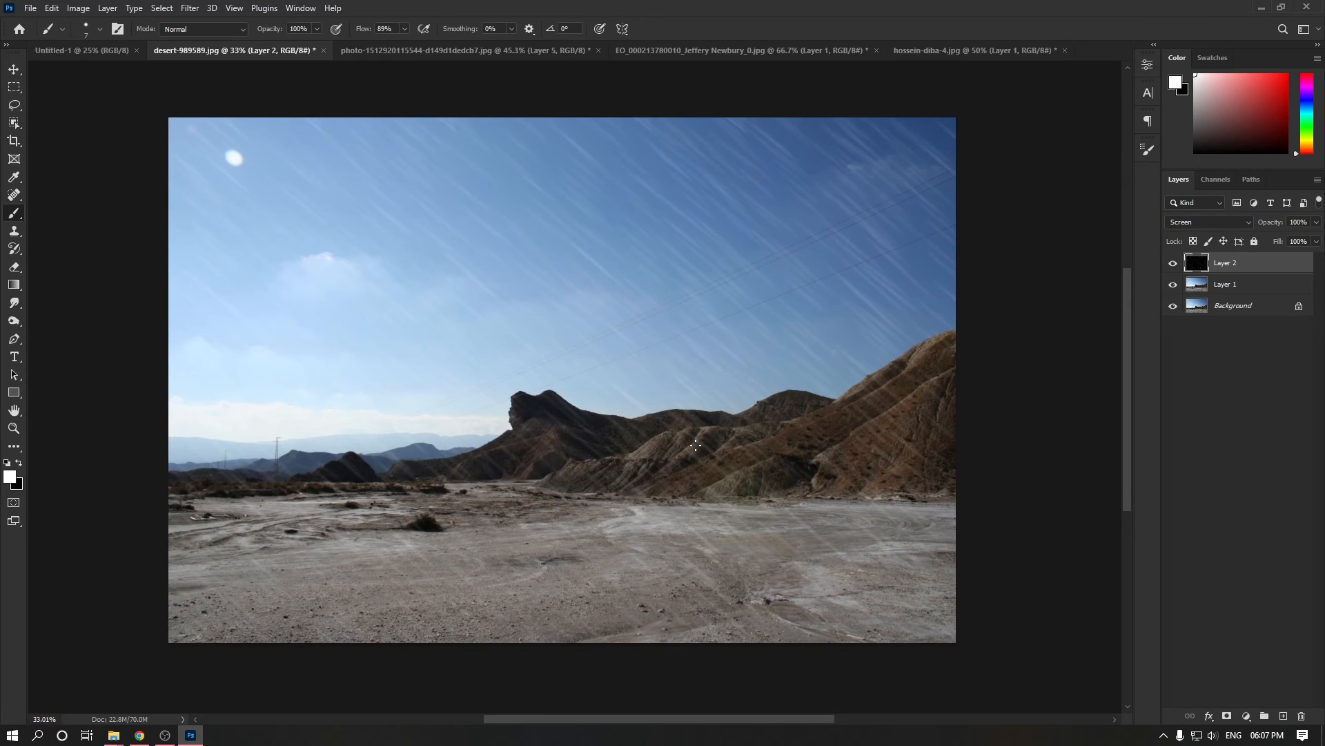
Step: Switch to the document with the black-and-white portrait of the man in a cap
{"action": "left_click", "coordinate": [624, 51]}
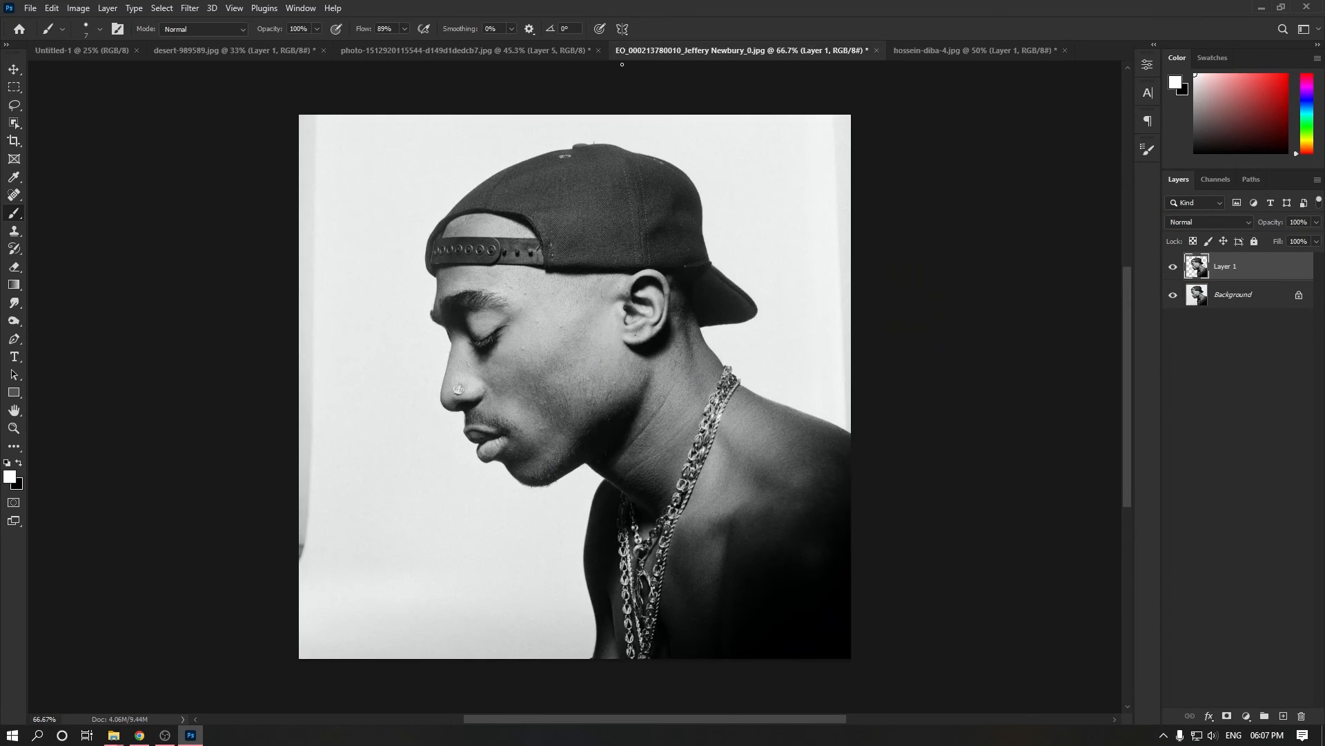